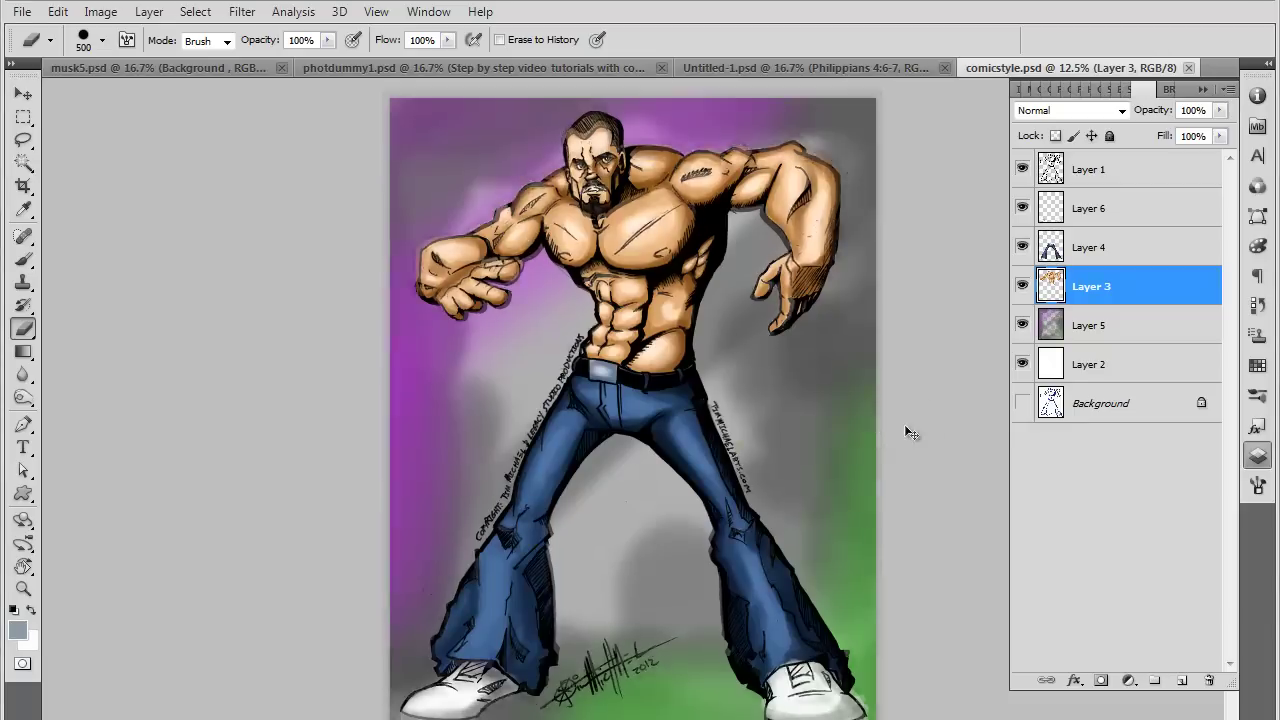
Zoom in on the abdomen and switch to the Mixer Brush Tool
{"action": "key", "text": "ctrl+plus"}
{"action": "key", "text": "ctrl+plus"}
{"action": "key", "text": "ctrl+plus"}
{"action": "key", "text": "ctrl+plus"}
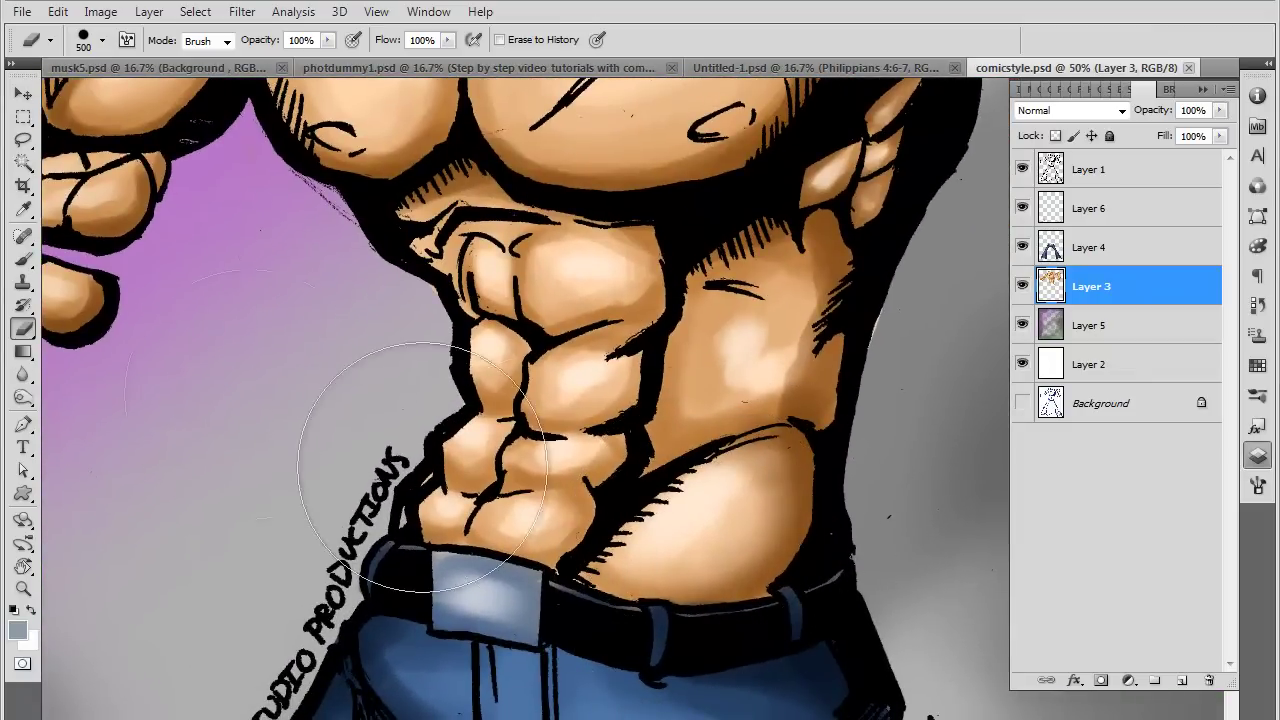
{"action": "left_click", "coordinate": [26, 259]}
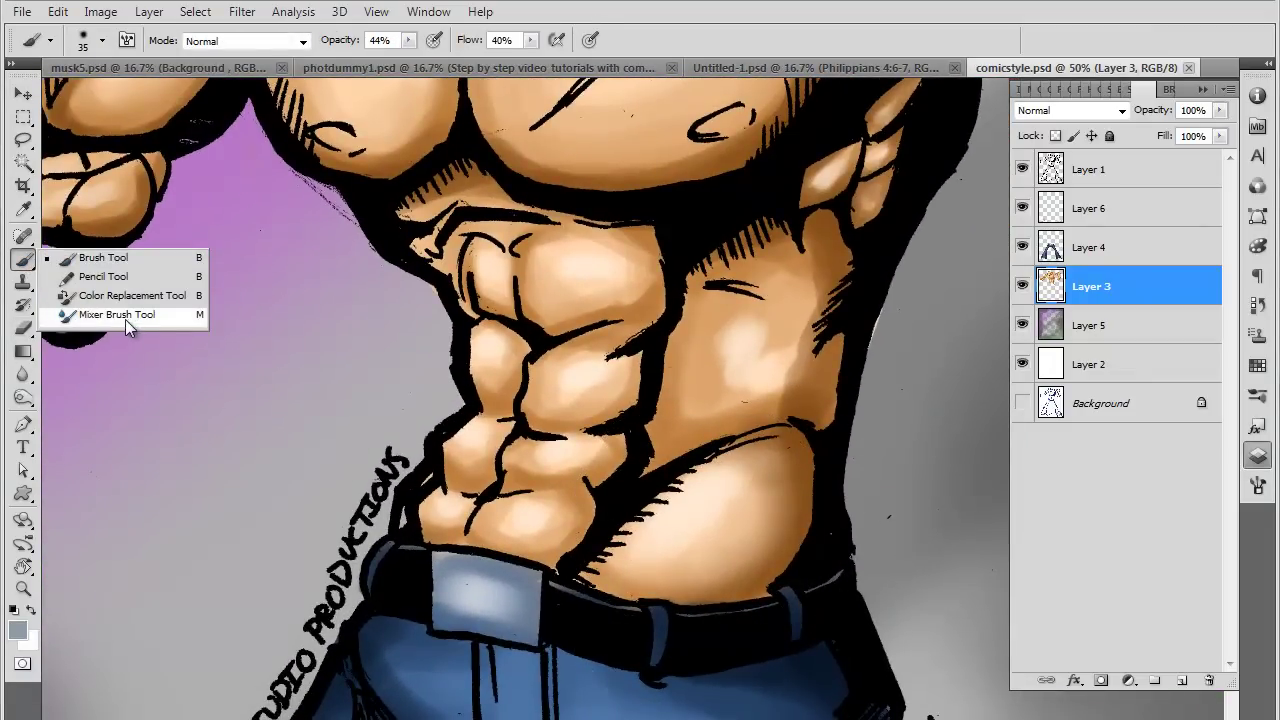
{"action": "left_click", "coordinate": [120, 315]}
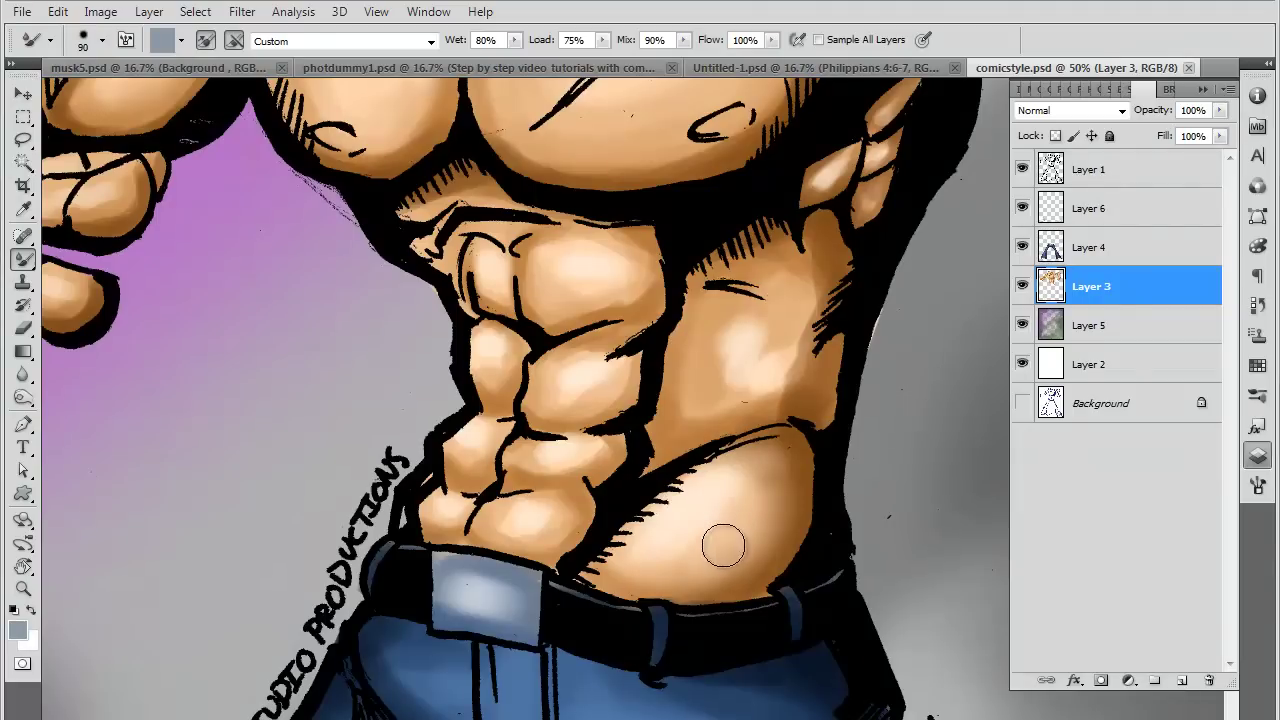
Blend the belly skin shading and belly line with a 90-100 px Mixer Brush
{"action": "key", "text": "bracketright"}
{"action": "key", "text": "bracketright"}
{"action": "left_click", "coordinate": [706, 528]}
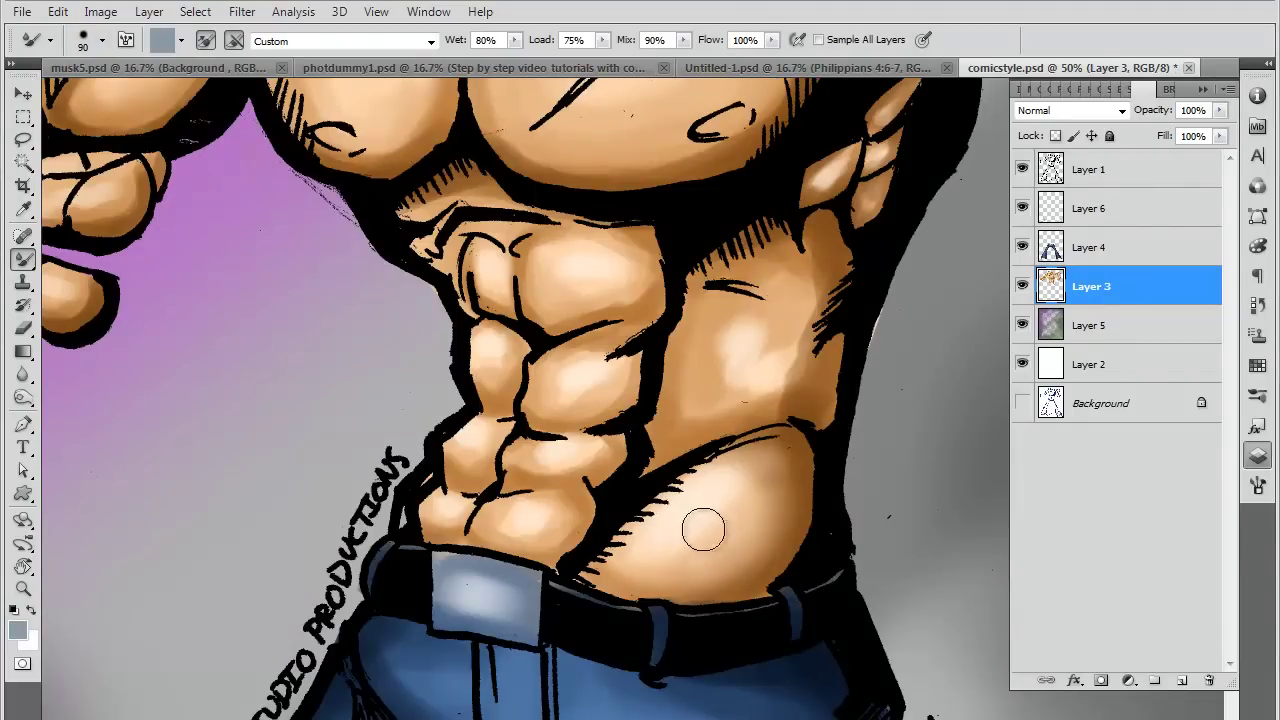
{"action": "key", "text": "bracketright"}
{"action": "mouse_move", "coordinate": [704, 532]}
{"action": "left_mouse_down"}
{"action": "mouse_move", "coordinate": [754, 480]}
{"action": "mouse_move", "coordinate": [731, 509]}
{"action": "mouse_move", "coordinate": [754, 480]}
{"action": "mouse_move", "coordinate": [773, 523]}
{"action": "mouse_move", "coordinate": [709, 577]}
{"action": "mouse_move", "coordinate": [720, 600]}
{"action": "mouse_move", "coordinate": [694, 586]}
{"action": "mouse_move", "coordinate": [771, 486]}
{"action": "mouse_move", "coordinate": [737, 517]}
{"action": "mouse_move", "coordinate": [717, 491]}
{"action": "mouse_move", "coordinate": [757, 467]}
{"action": "mouse_move", "coordinate": [607, 572]}
{"action": "mouse_move", "coordinate": [645, 519]}
{"action": "mouse_move", "coordinate": [680, 586]}
{"action": "mouse_move", "coordinate": [622, 560]}
{"action": "mouse_move", "coordinate": [657, 594]}
{"action": "mouse_move", "coordinate": [818, 527]}
{"action": "mouse_move", "coordinate": [790, 505]}
{"action": "mouse_move", "coordinate": [742, 498]}
{"action": "mouse_move", "coordinate": [794, 491]}
{"action": "mouse_move", "coordinate": [737, 663]}
{"action": "mouse_move", "coordinate": [851, 629]}
{"action": "mouse_move", "coordinate": [851, 694]}
{"action": "left_mouse_up"}
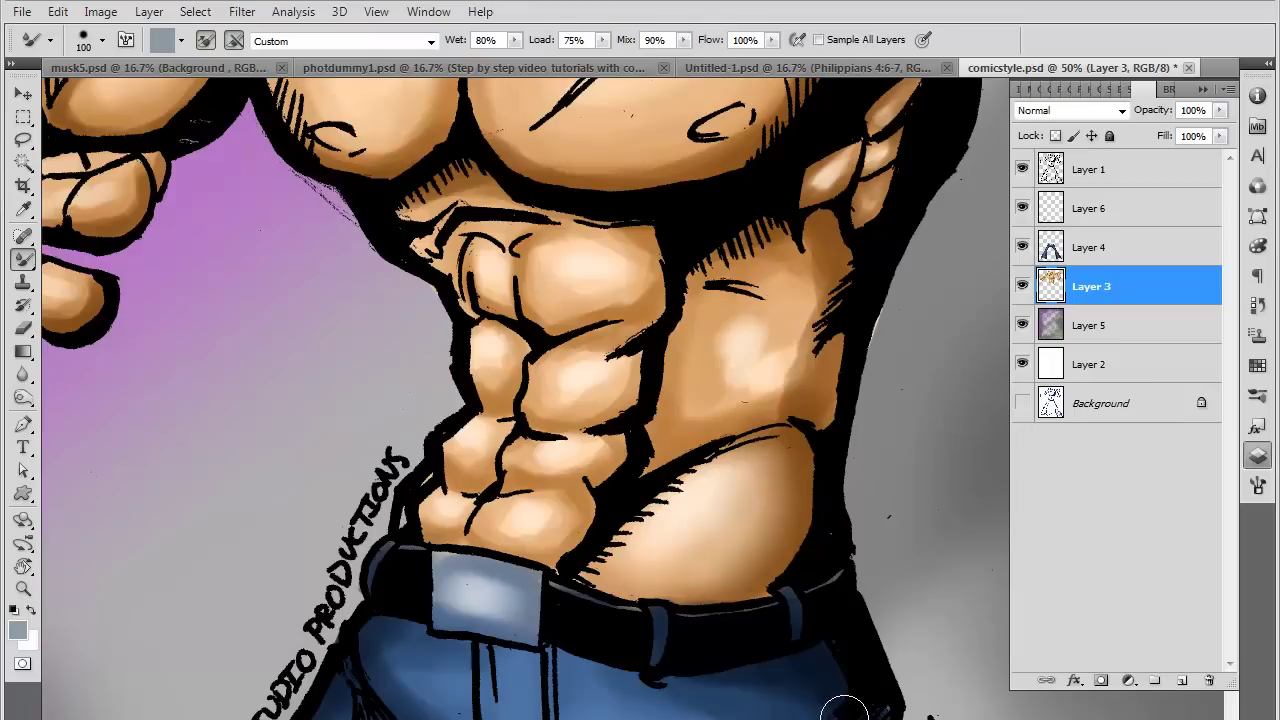
{"action": "left_click_drag", "start_coordinate": [777, 443], "coordinate": [702, 467]}
{"action": "mouse_move", "coordinate": [702, 467]}
{"action": "left_mouse_down"}
{"action": "mouse_move", "coordinate": [766, 443]}
{"action": "mouse_move", "coordinate": [655, 503]}
{"action": "mouse_move", "coordinate": [620, 535]}
{"action": "mouse_move", "coordinate": [691, 508]}
{"action": "mouse_move", "coordinate": [651, 523]}
{"action": "mouse_move", "coordinate": [691, 491]}
{"action": "mouse_move", "coordinate": [613, 570]}
{"action": "left_mouse_up"}
Blend the lower belly, lower abs and right flank highlight with a 70-90 px brush
{"action": "key", "text": "bracketleft"}
{"action": "key", "text": "bracketleft"}
{"action": "key", "text": "bracketleft"}
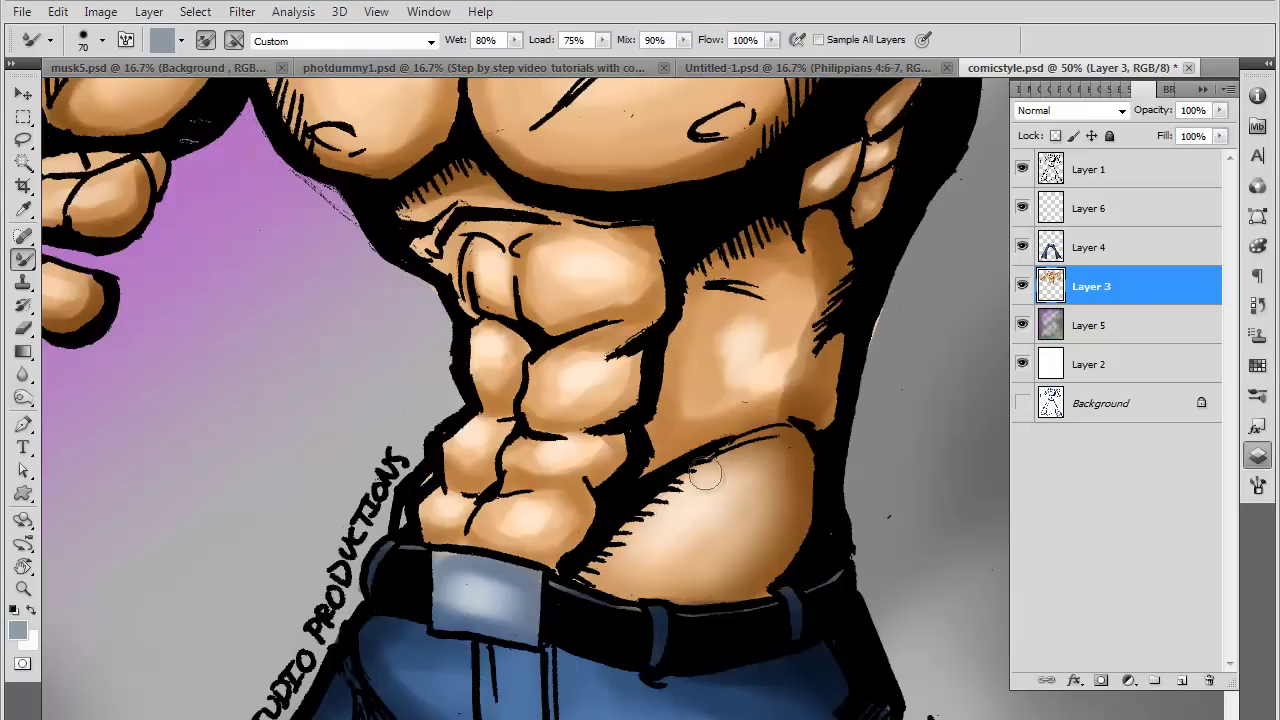
{"action": "mouse_move", "coordinate": [738, 512]}
{"action": "left_mouse_down"}
{"action": "mouse_move", "coordinate": [677, 549]}
{"action": "mouse_move", "coordinate": [723, 566]}
{"action": "mouse_move", "coordinate": [750, 447]}
{"action": "mouse_move", "coordinate": [735, 368]}
{"action": "left_mouse_up"}
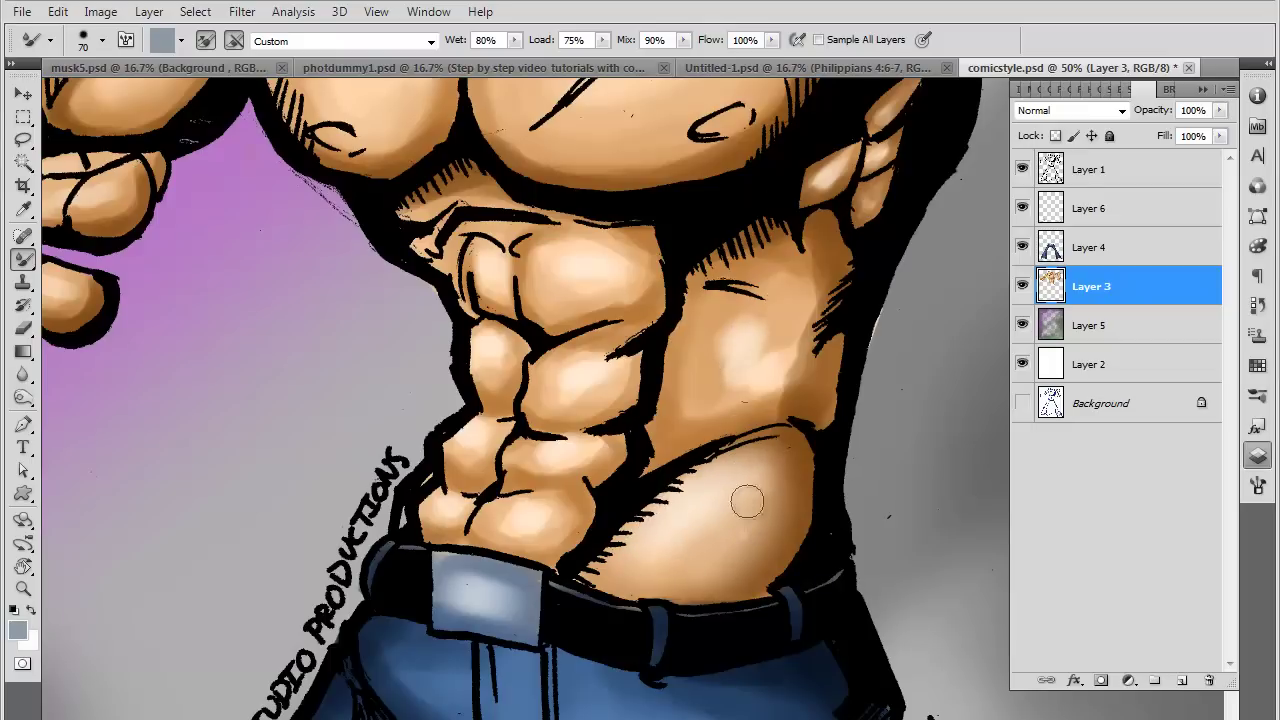
{"action": "left_click_drag", "start_coordinate": [749, 503], "coordinate": [706, 571]}
{"action": "mouse_move", "coordinate": [612, 528]}
{"action": "left_mouse_down"}
{"action": "mouse_move", "coordinate": [640, 392]}
{"action": "mouse_move", "coordinate": [626, 469]}
{"action": "mouse_move", "coordinate": [650, 495]}
{"action": "mouse_move", "coordinate": [636, 507]}
{"action": "mouse_move", "coordinate": [705, 475]}
{"action": "mouse_move", "coordinate": [755, 385]}
{"action": "mouse_move", "coordinate": [725, 470]}
{"action": "mouse_move", "coordinate": [752, 345]}
{"action": "mouse_move", "coordinate": [757, 491]}
{"action": "mouse_move", "coordinate": [771, 457]}
{"action": "mouse_move", "coordinate": [729, 480]}
{"action": "mouse_move", "coordinate": [724, 378]}
{"action": "left_mouse_up"}
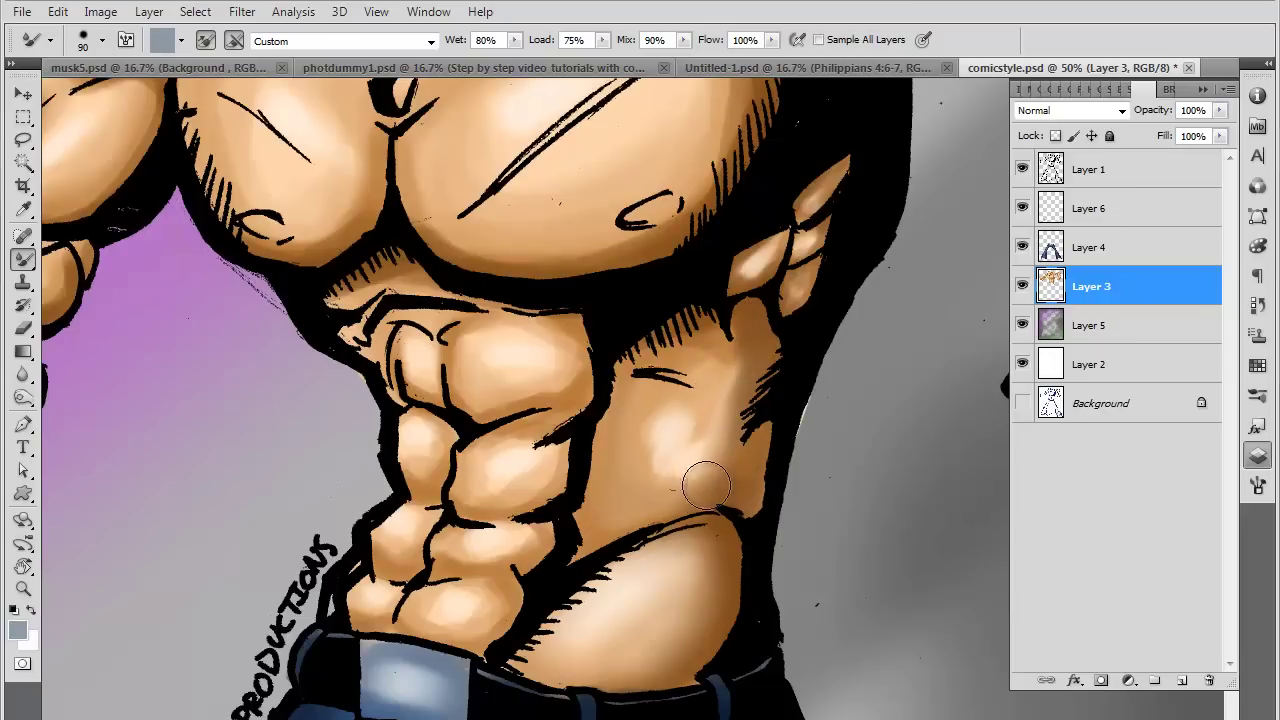
{"action": "key", "text": "bracketright"}
{"action": "key", "text": "bracketright"}
{"action": "key", "text": "bracketright"}
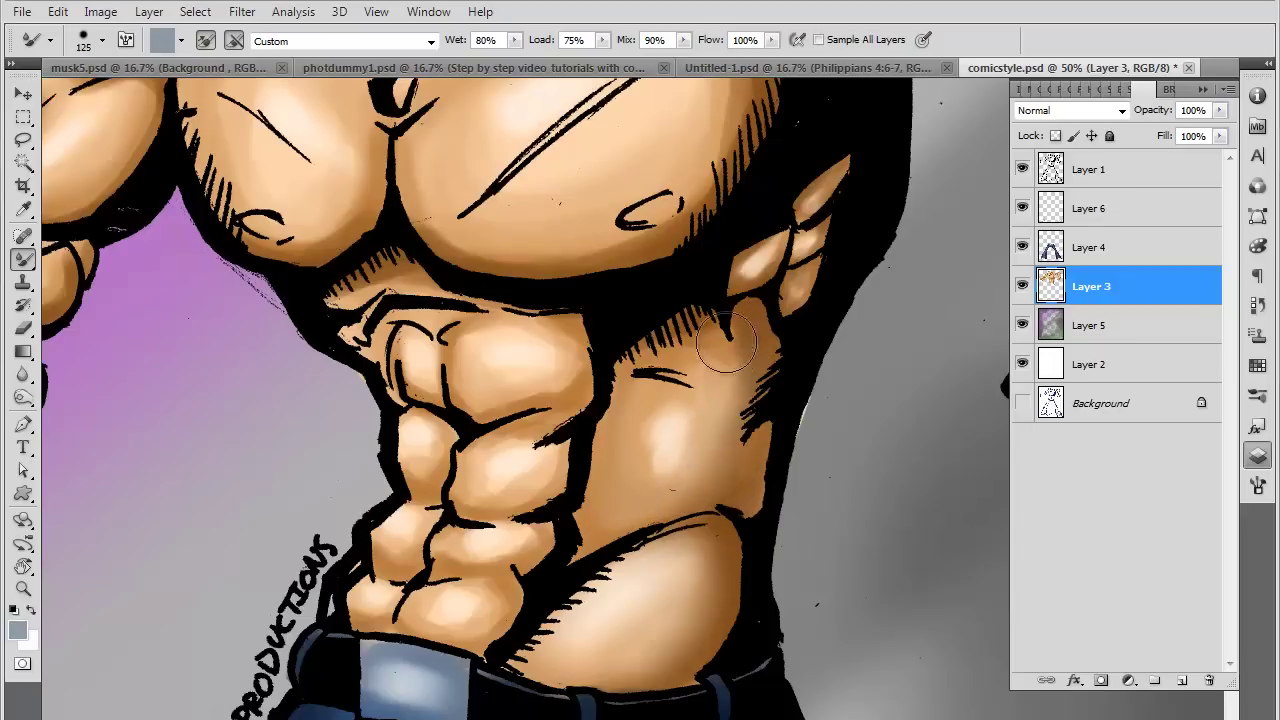
{"action": "key", "text": "bracketleft"}
{"action": "key", "text": "bracketleft"}
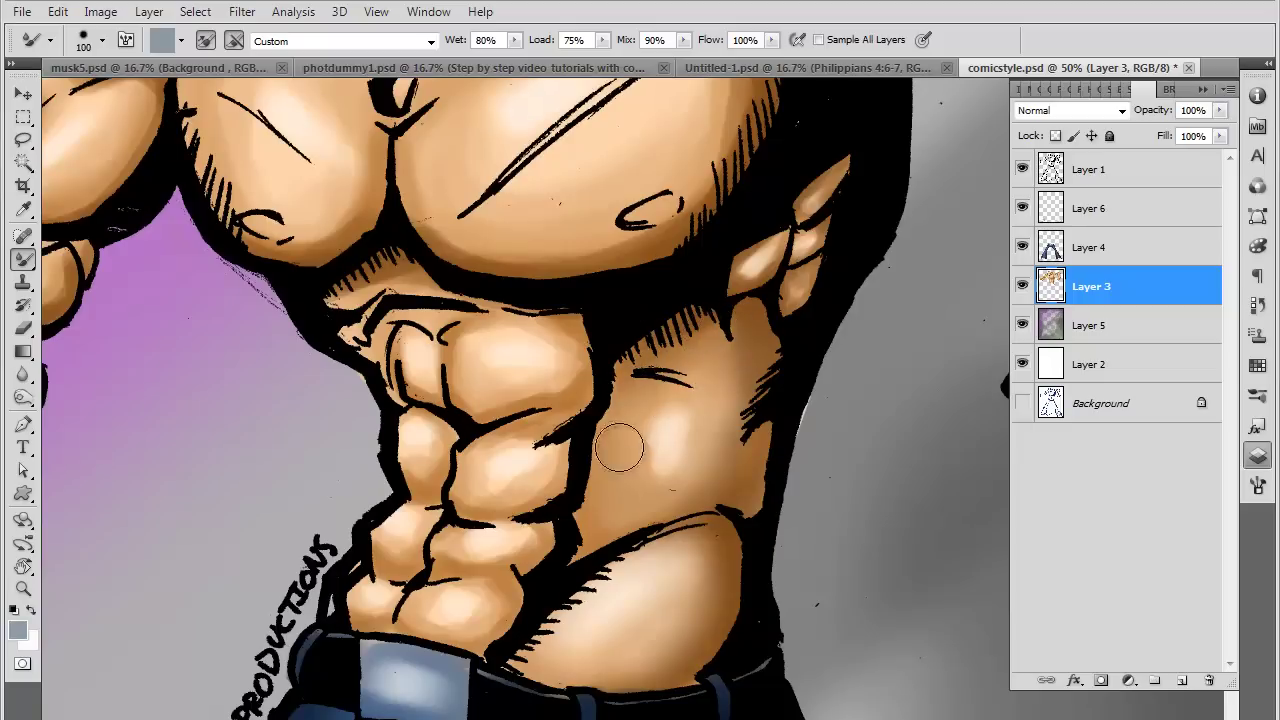
{"action": "left_click_drag", "start_coordinate": [645, 430], "coordinate": [745, 466]}
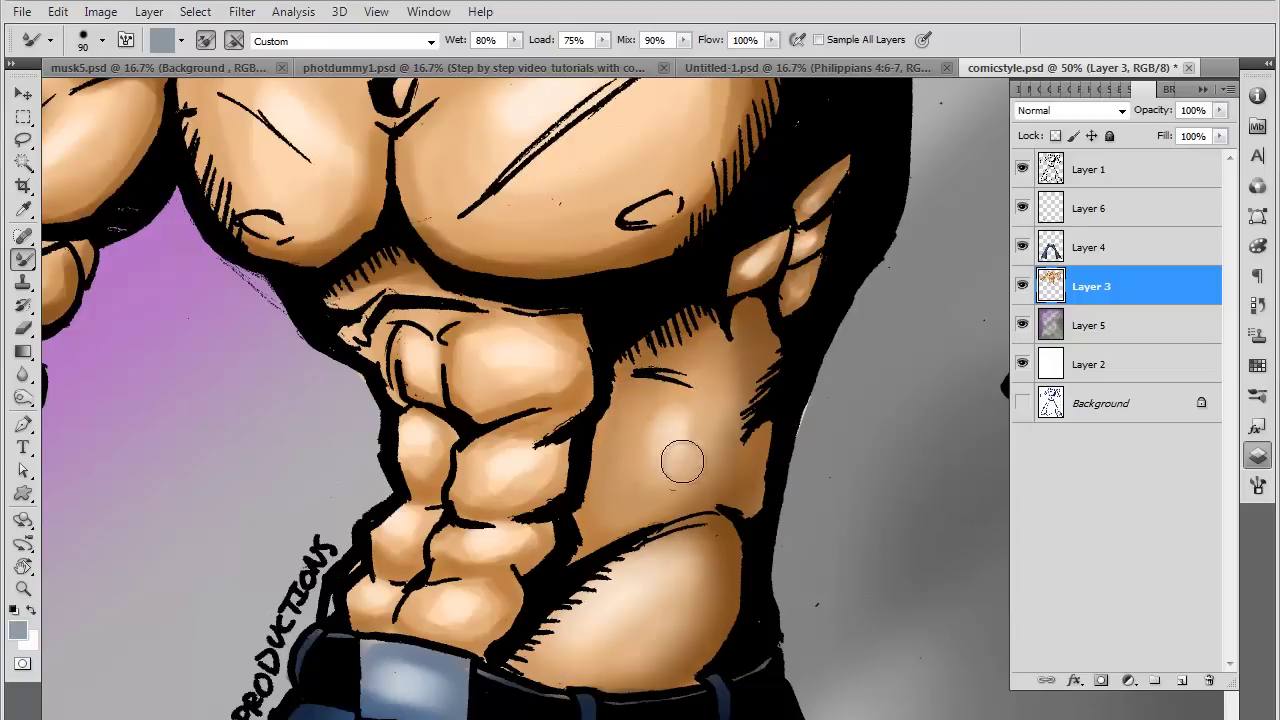
{"action": "key", "text": "bracketleft"}
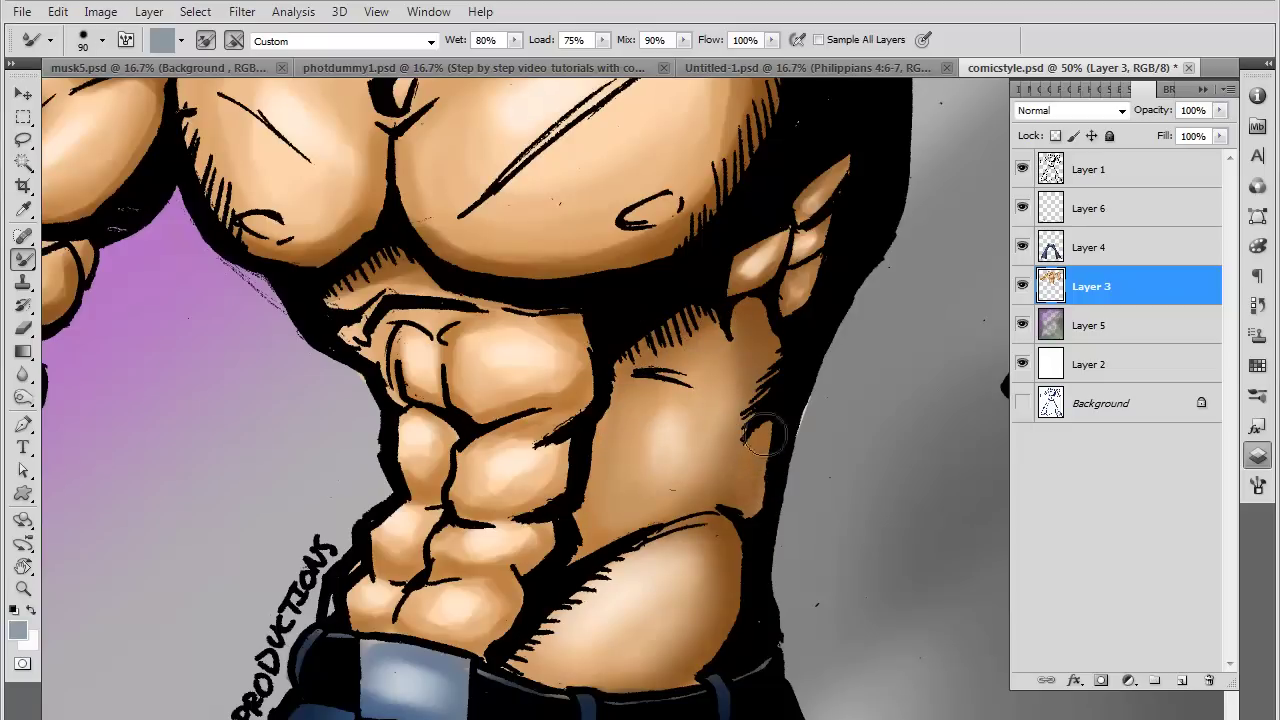
Reshape the flank highlight by blending it downward with a 50 px brush
{"action": "scroll", "coordinate": [746, 465], "scroll_direction": "up", "scroll_amount": 3}
{"action": "key", "text": "bracketleft"}
{"action": "key", "text": "bracketleft"}
{"action": "key", "text": "bracketleft"}
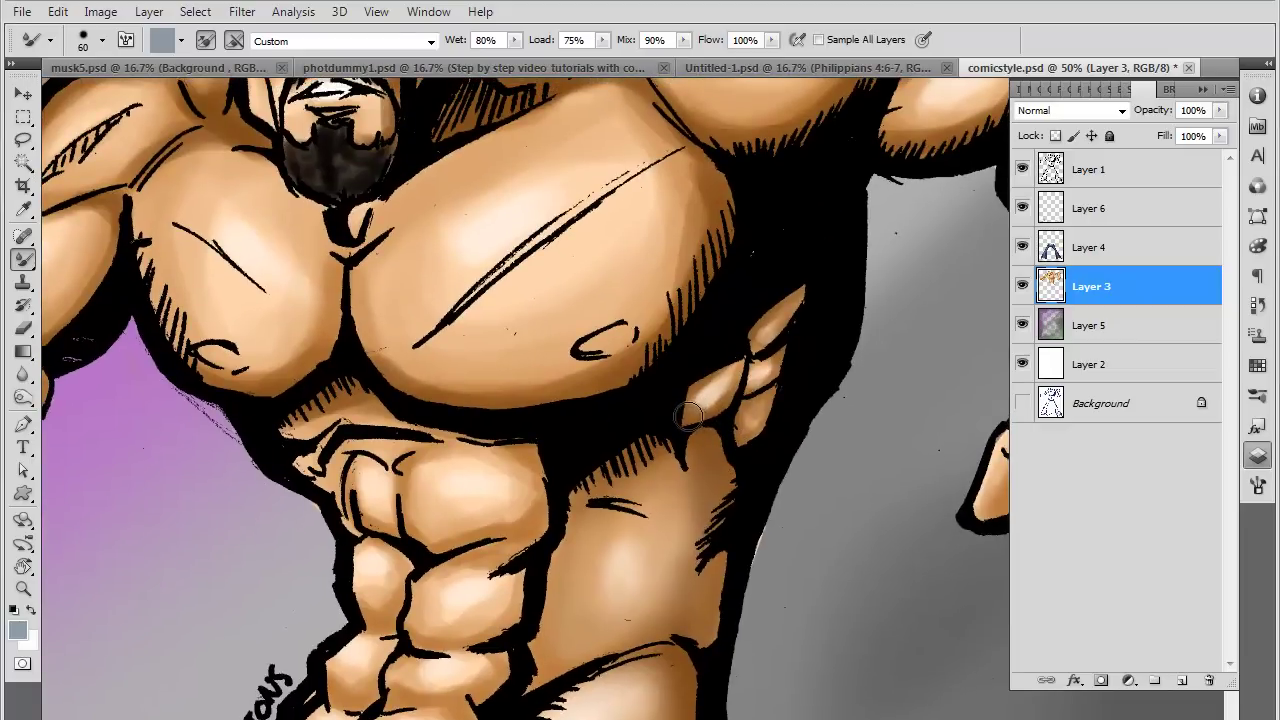
{"action": "mouse_move", "coordinate": [704, 414]}
{"action": "left_mouse_down"}
{"action": "mouse_move", "coordinate": [726, 392]}
{"action": "mouse_move", "coordinate": [697, 407]}
{"action": "left_mouse_up"}
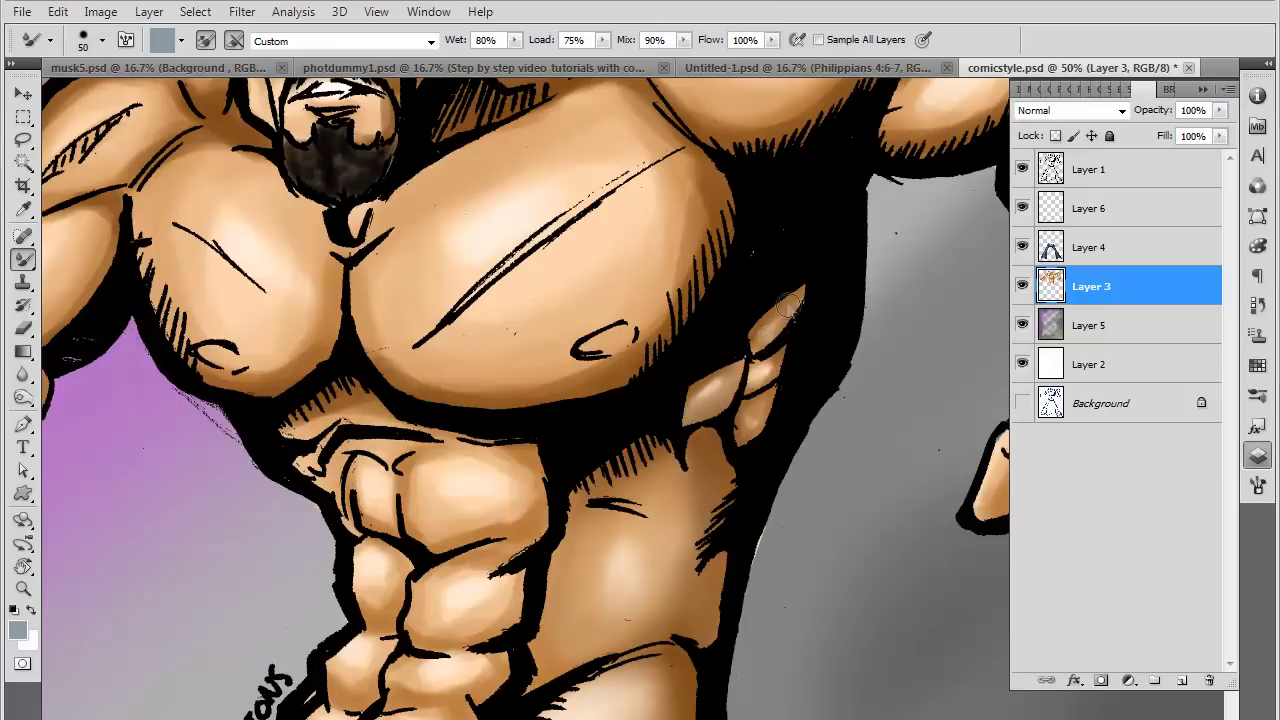
{"action": "left_click_drag", "start_coordinate": [795, 299], "coordinate": [741, 449]}
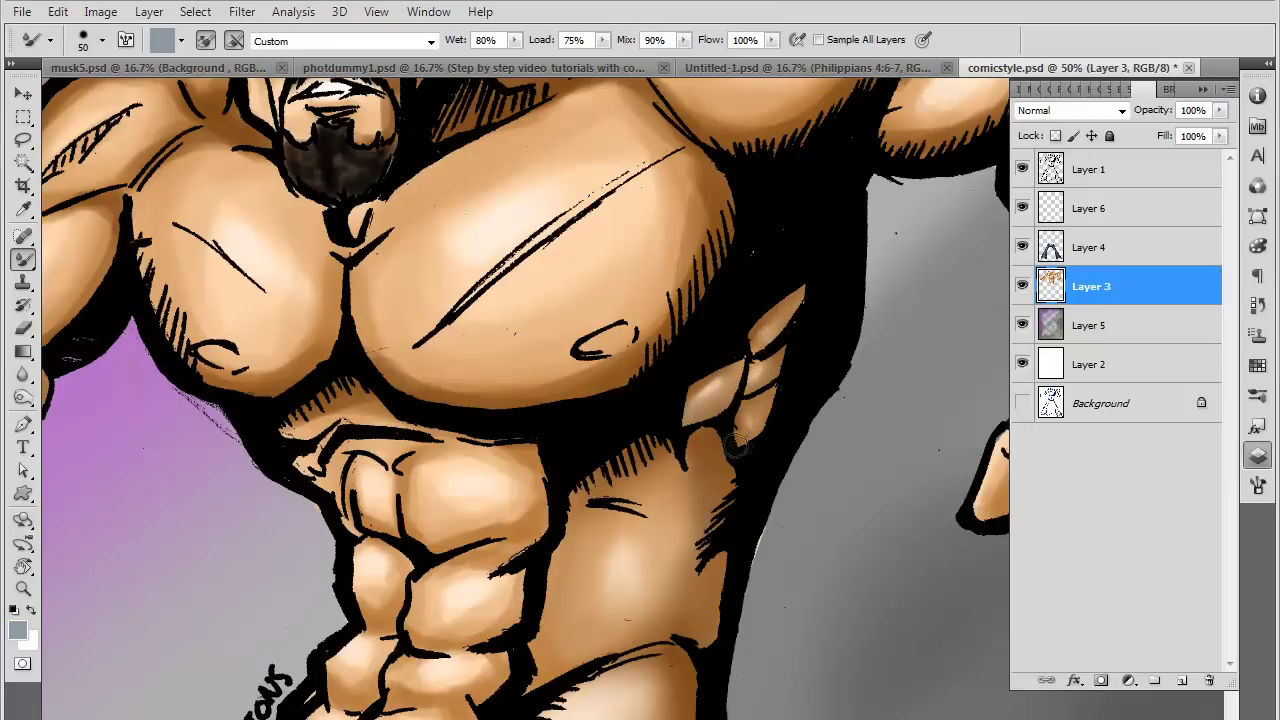
{"action": "left_click_drag", "start_coordinate": [779, 384], "coordinate": [735, 480]}
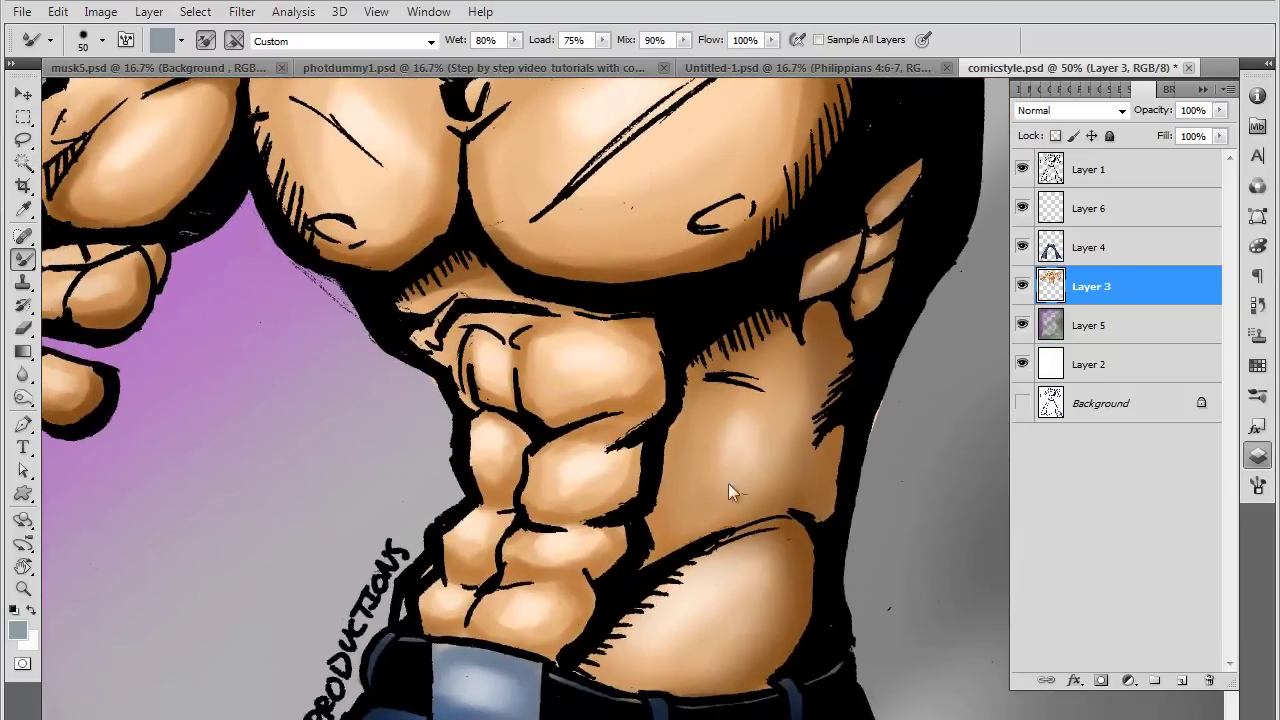
Re-blend the lower abdomen skin with an 80 px Mixer Brush
{"action": "key", "text": "]"}
{"action": "key", "text": "]"}
{"action": "key", "text": "]"}
{"action": "key", "text": "["}
{"action": "left_click_drag", "start_coordinate": [499, 624], "coordinate": [568, 600]}
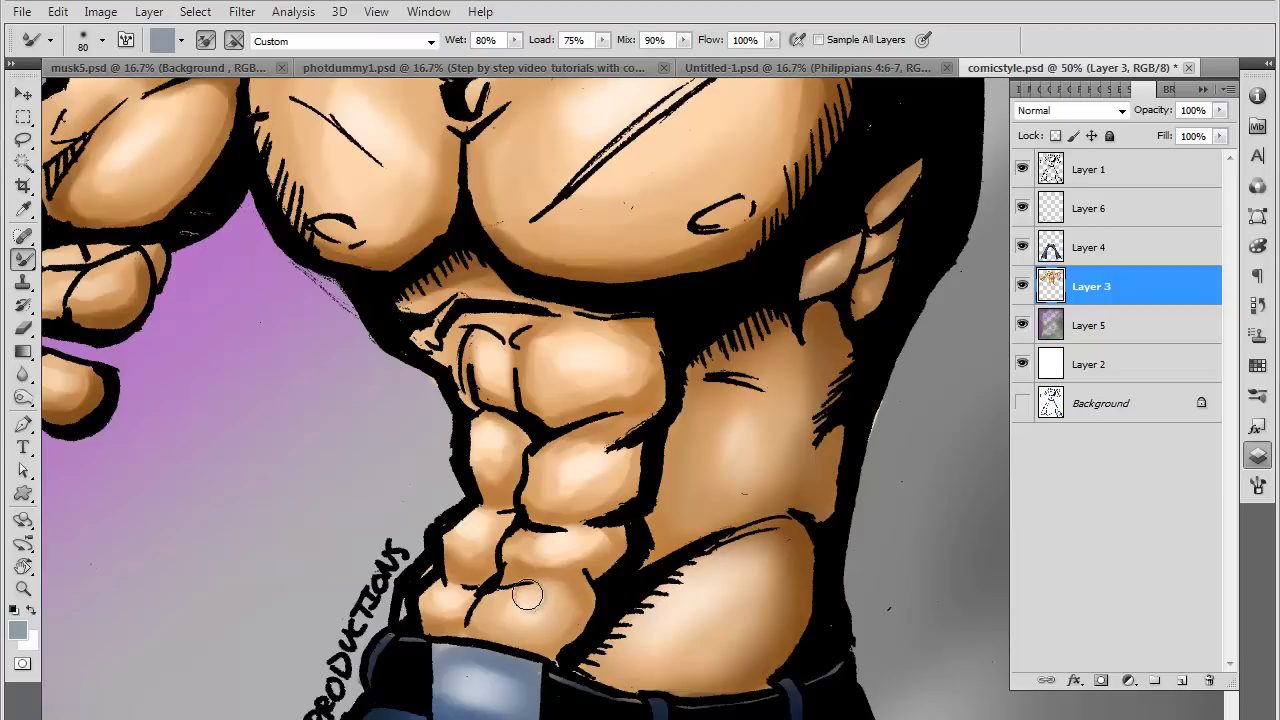
{"action": "left_click_drag", "start_coordinate": [529, 594], "coordinate": [574, 598]}
{"action": "left_click_drag", "start_coordinate": [580, 604], "coordinate": [571, 582]}
{"action": "left_click_drag", "start_coordinate": [575, 589], "coordinate": [511, 553]}
Re-blend the navel area and lower abs shading with a 70 then 60 px brush
{"action": "key", "text": "bracketleft"}
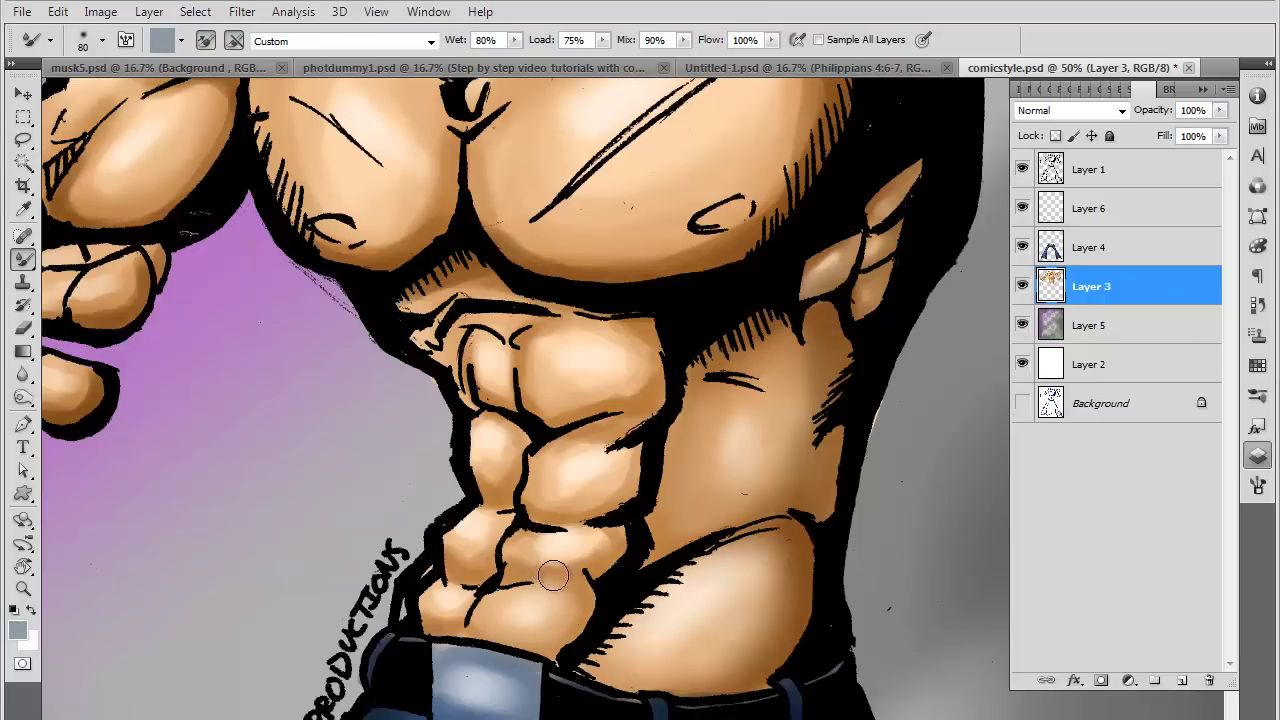
{"action": "left_click_drag", "start_coordinate": [527, 572], "coordinate": [530, 500]}
{"action": "key", "text": "bracketleft"}
{"action": "left_click_drag", "start_coordinate": [554, 567], "coordinate": [570, 556]}
{"action": "left_click_drag", "start_coordinate": [598, 534], "coordinate": [520, 539]}
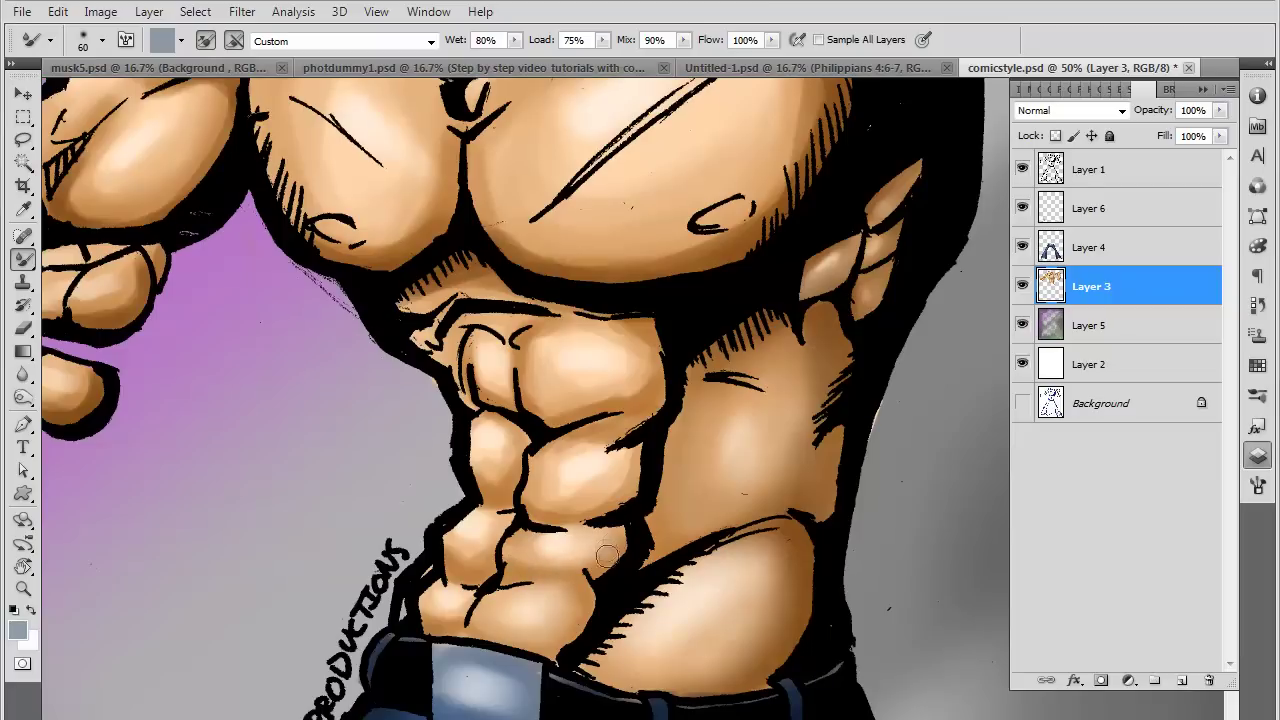
{"action": "left_click_drag", "start_coordinate": [590, 526], "coordinate": [566, 516]}
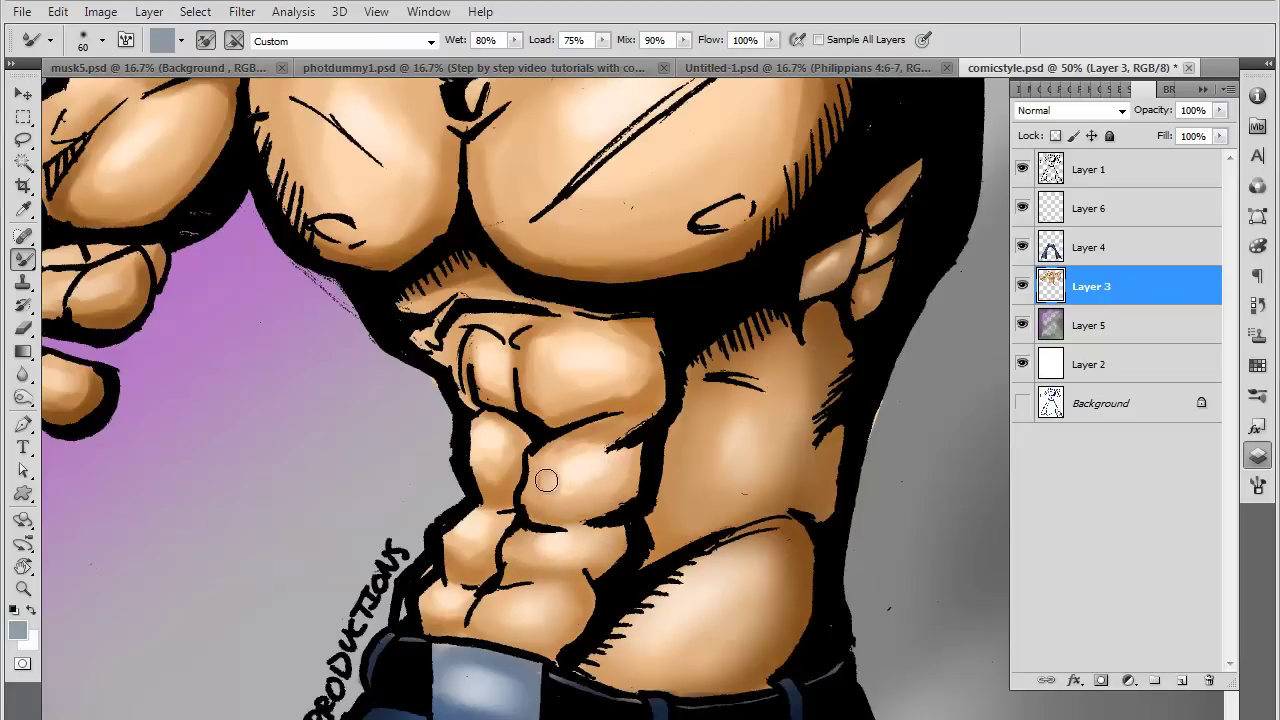
{"action": "key", "text": "bracketright"}
{"action": "key", "text": "bracketright"}
Blend the abs, left and lower-left segments, and upper abs dark lines at 70 px
{"action": "key", "text": "bracketleft"}
{"action": "left_click_drag", "start_coordinate": [540, 492], "coordinate": [579, 447]}
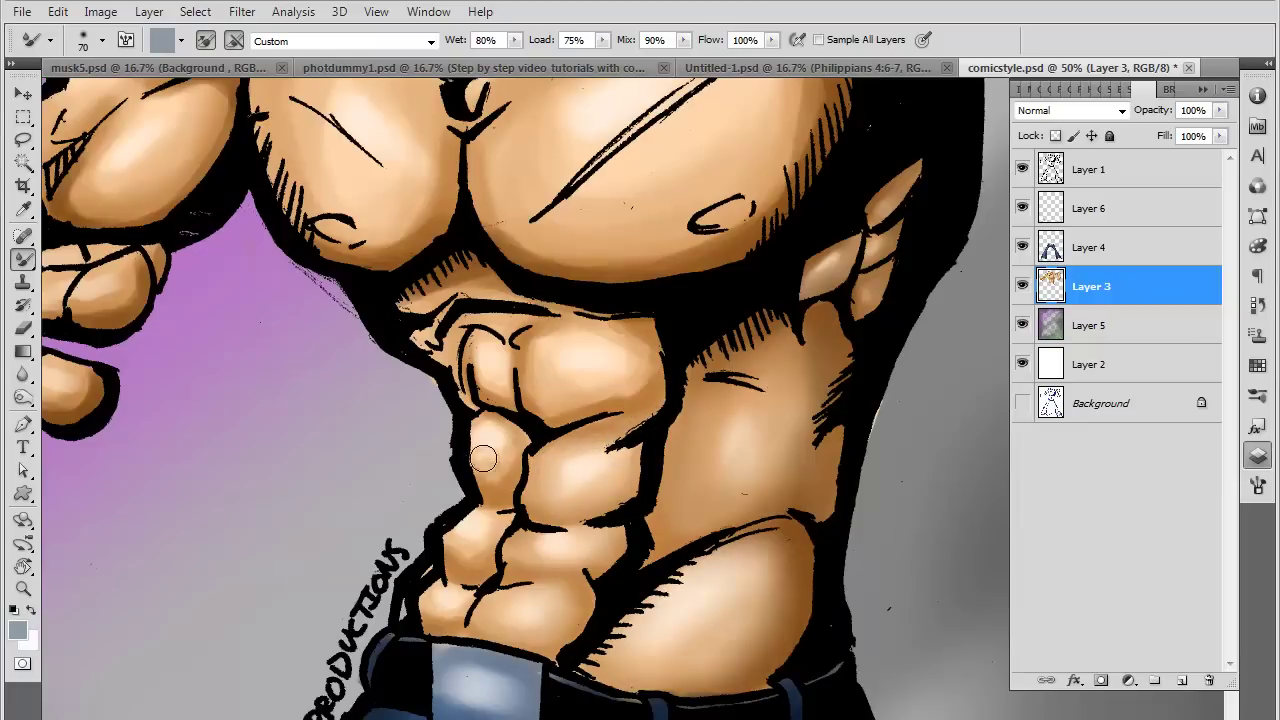
{"action": "mouse_move", "coordinate": [485, 461]}
{"action": "left_mouse_down"}
{"action": "mouse_move", "coordinate": [510, 470]}
{"action": "mouse_move", "coordinate": [450, 543]}
{"action": "left_mouse_up"}
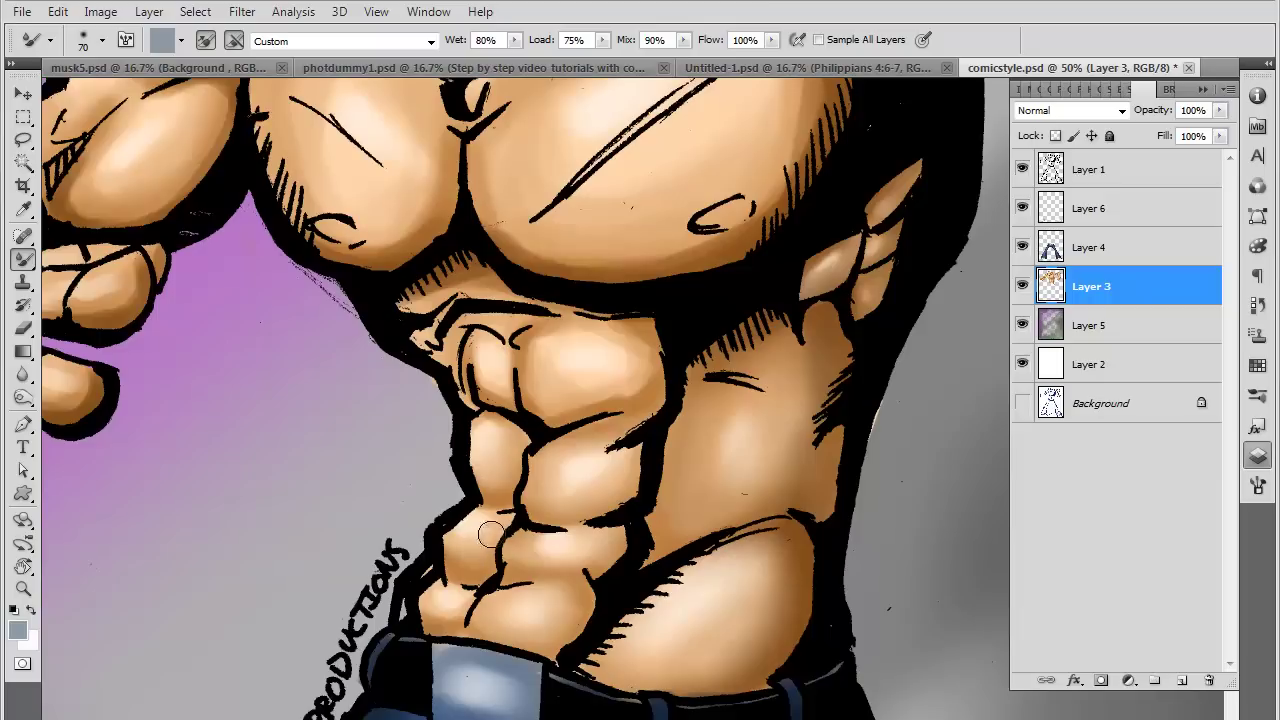
{"action": "mouse_move", "coordinate": [430, 612]}
{"action": "left_mouse_down"}
{"action": "mouse_move", "coordinate": [460, 621]}
{"action": "mouse_move", "coordinate": [431, 576]}
{"action": "mouse_move", "coordinate": [401, 618]}
{"action": "left_mouse_up"}
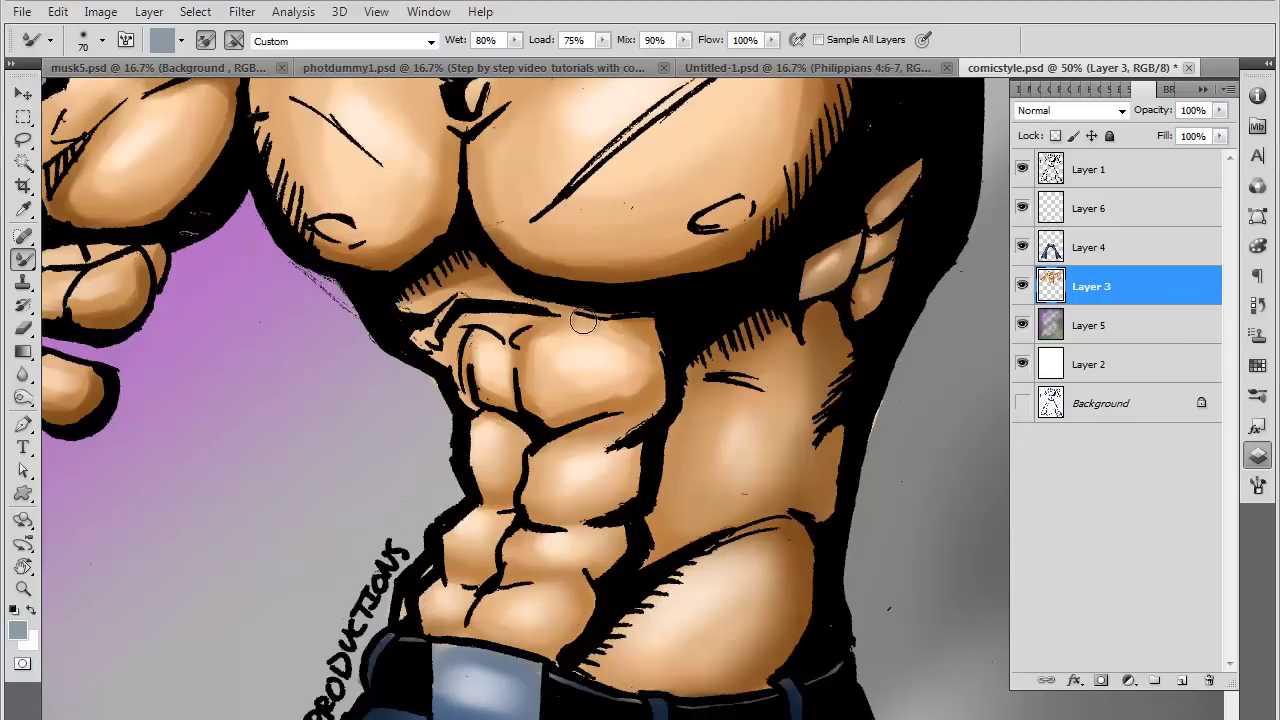
{"action": "mouse_move", "coordinate": [490, 400]}
{"action": "left_mouse_down"}
{"action": "mouse_move", "coordinate": [505, 415]}
{"action": "mouse_move", "coordinate": [483, 340]}
{"action": "mouse_move", "coordinate": [590, 400]}
{"action": "mouse_move", "coordinate": [631, 391]}
{"action": "mouse_move", "coordinate": [623, 351]}
{"action": "mouse_move", "coordinate": [542, 344]}
{"action": "mouse_move", "coordinate": [566, 391]}
{"action": "mouse_move", "coordinate": [594, 346]}
{"action": "mouse_move", "coordinate": [591, 360]}
{"action": "mouse_move", "coordinate": [560, 353]}
{"action": "left_mouse_up"}
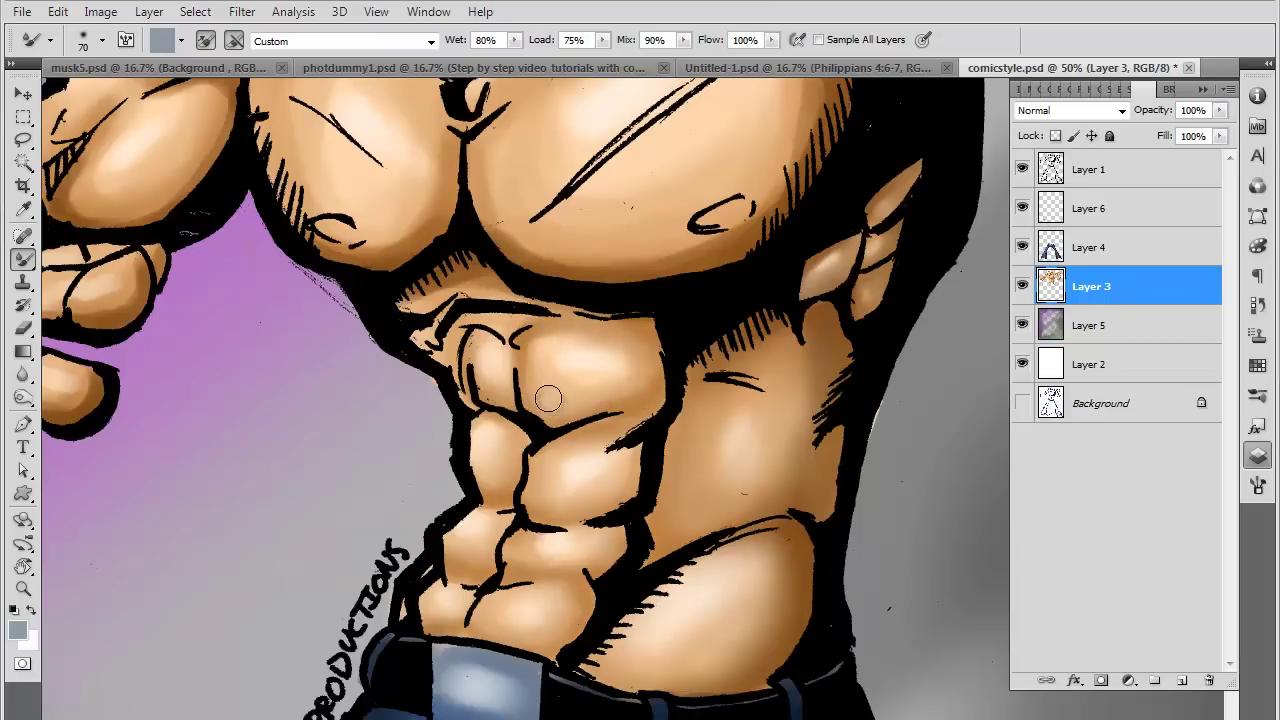
{"action": "key", "text": "bracketright"}
{"action": "key", "text": "bracketright"}
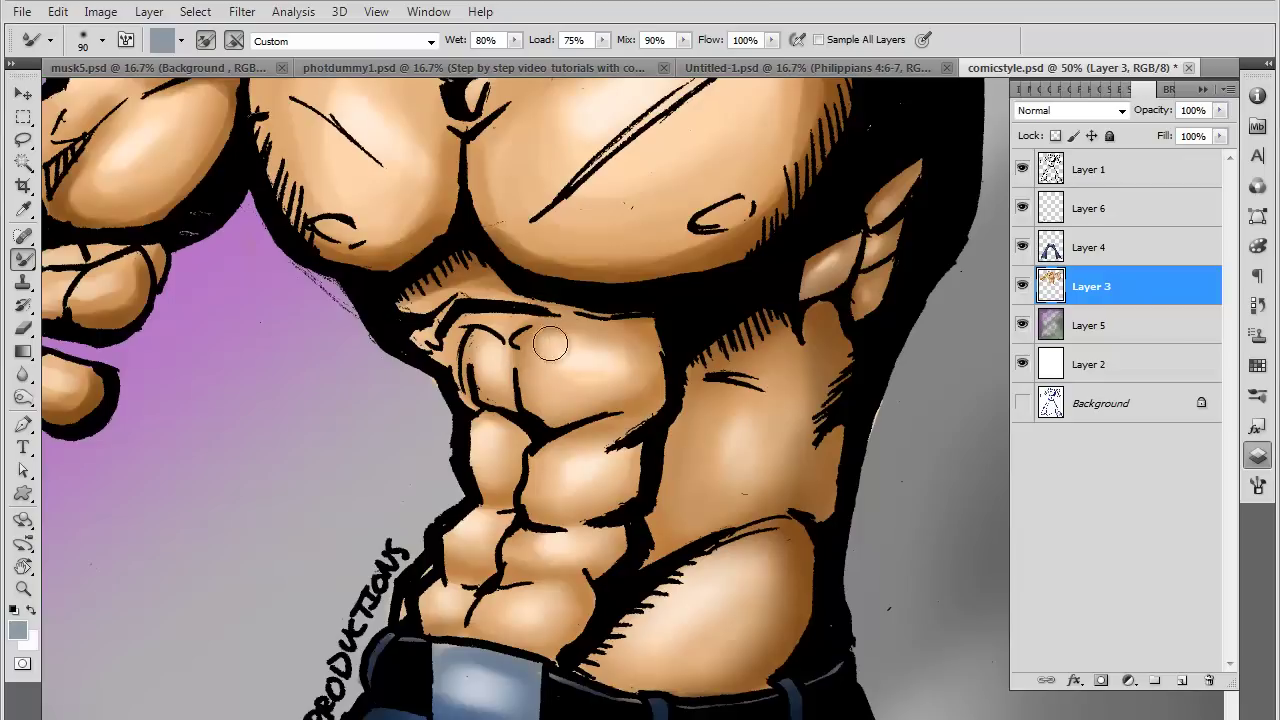
{"action": "key", "text": "bracketleft"}
Load skin and darker brown tones at 60 px and blend the hatched shadow under the chest
{"action": "left_click", "coordinate": [645, 322], "text": "alt"}
{"action": "key", "text": "bracketleft"}
{"action": "key", "text": "bracketleft"}
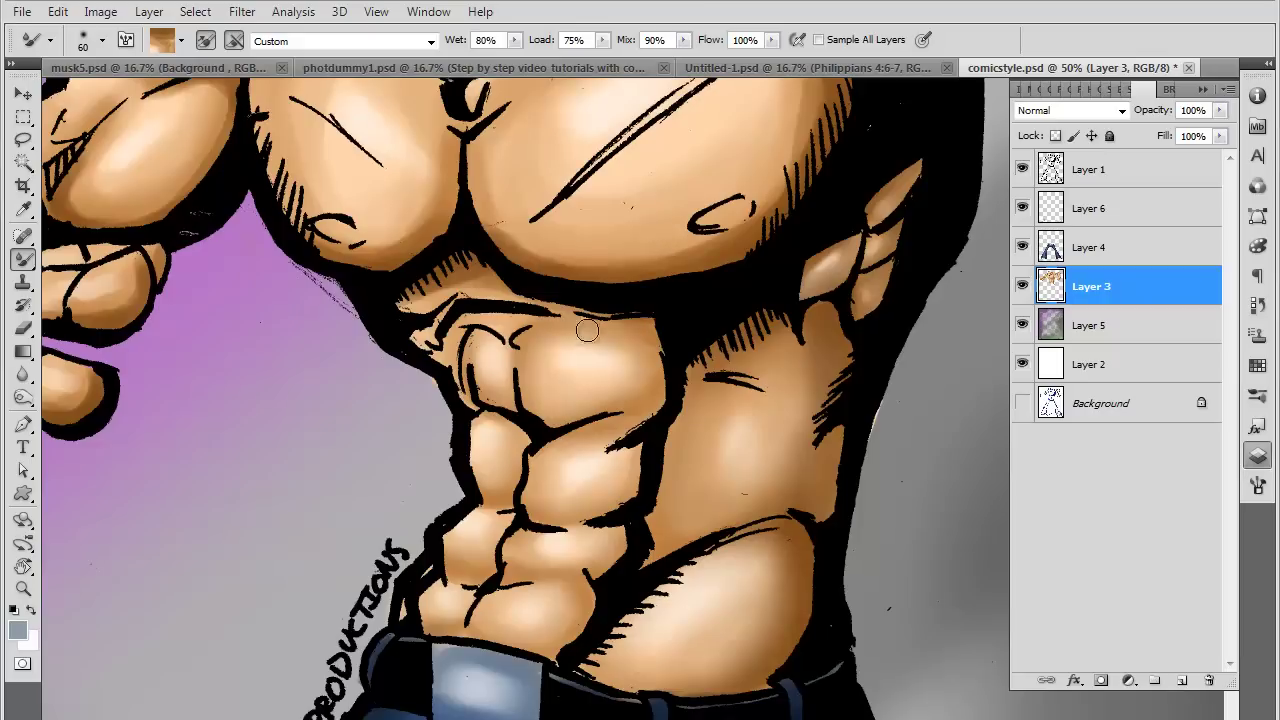
{"action": "left_click", "coordinate": [770, 323], "text": "alt"}
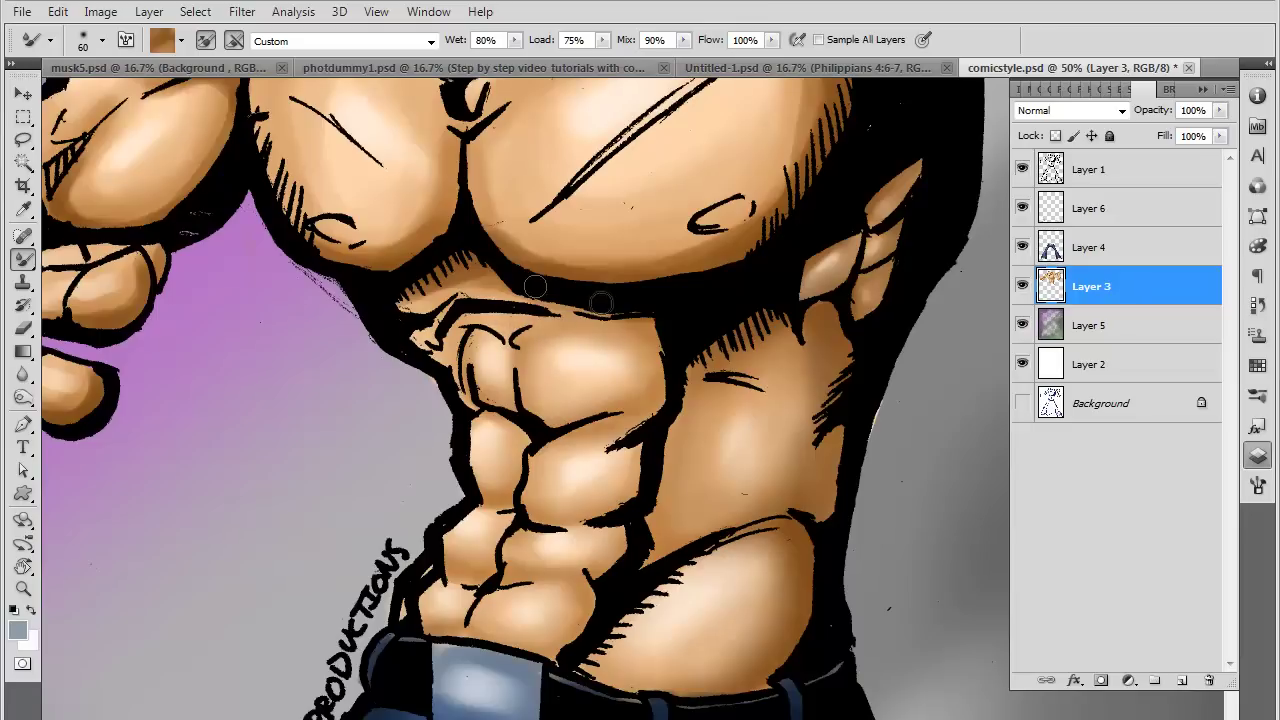
{"action": "left_click_drag", "start_coordinate": [449, 270], "coordinate": [484, 266]}
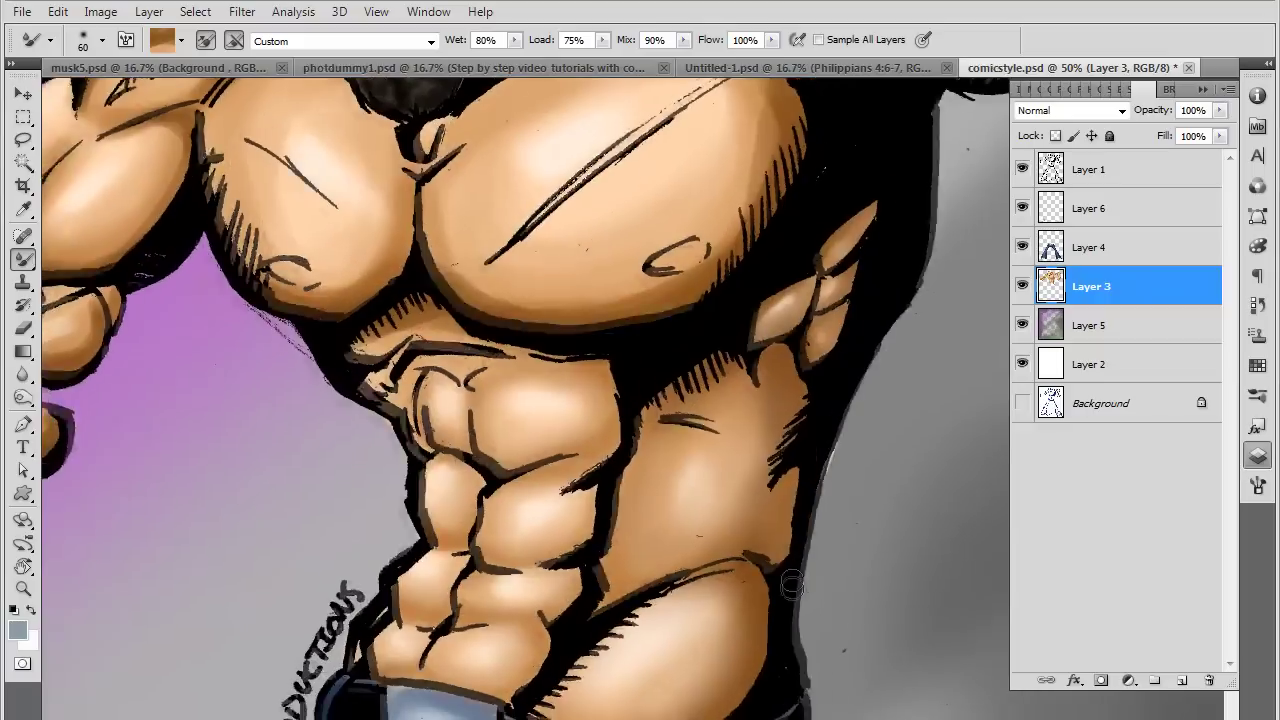
{"action": "mouse_move", "coordinate": [810, 580]}
{"action": "left_mouse_down"}
{"action": "mouse_move", "coordinate": [692, 486]}
{"action": "mouse_move", "coordinate": [742, 350]}
{"action": "left_mouse_up"}
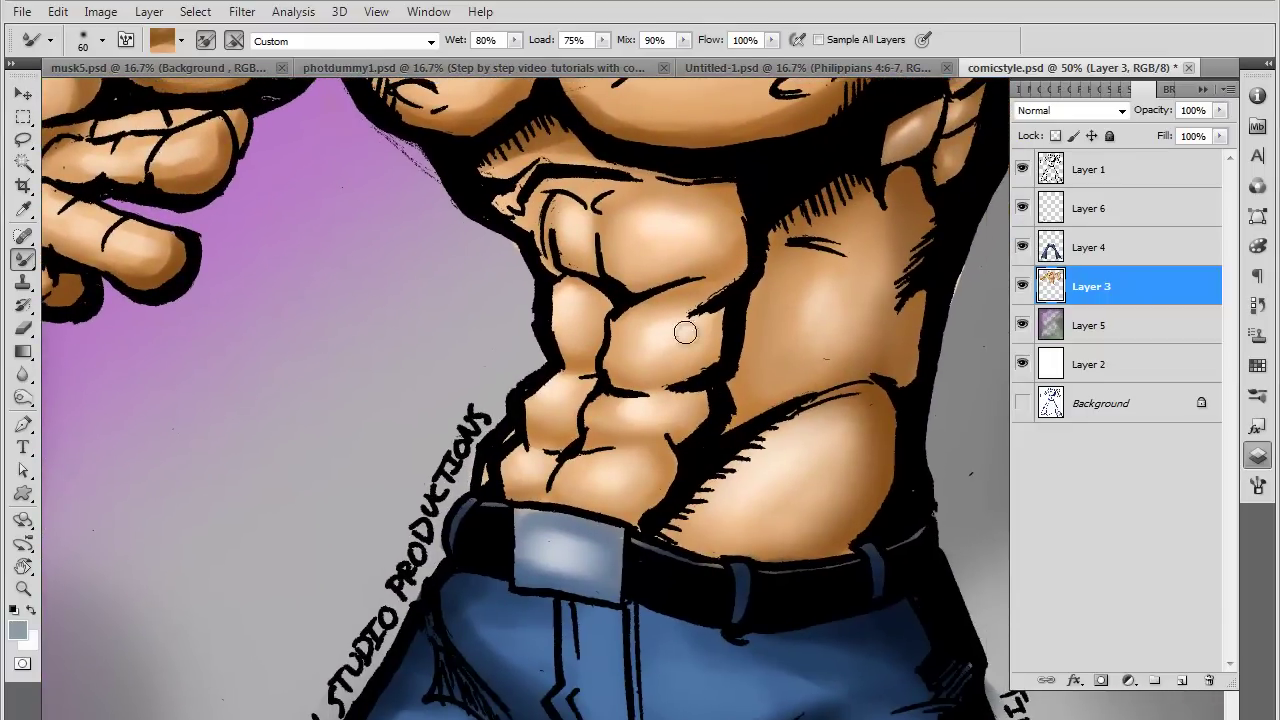
Pan the view up to show the chest, face and upper chest
{"action": "left_click_drag", "start_coordinate": [668, 348], "coordinate": [646, 432]}
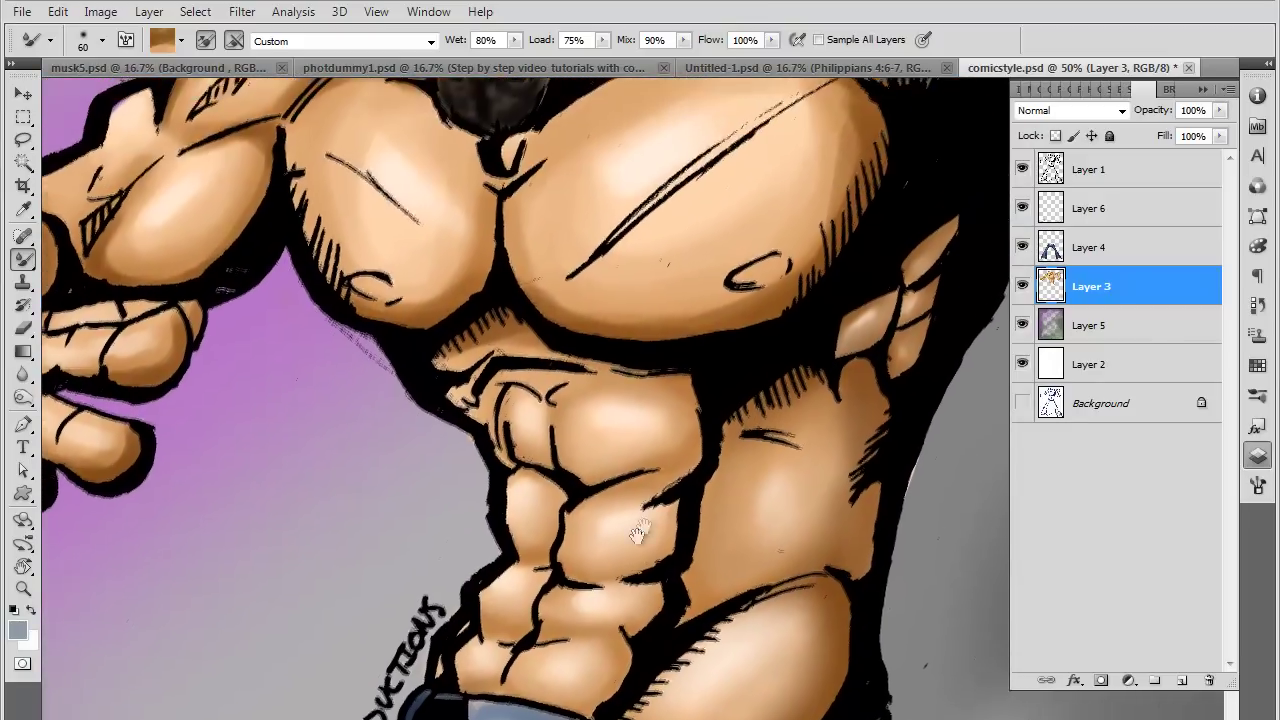
{"action": "left_click_drag", "start_coordinate": [647, 498], "coordinate": [622, 533]}
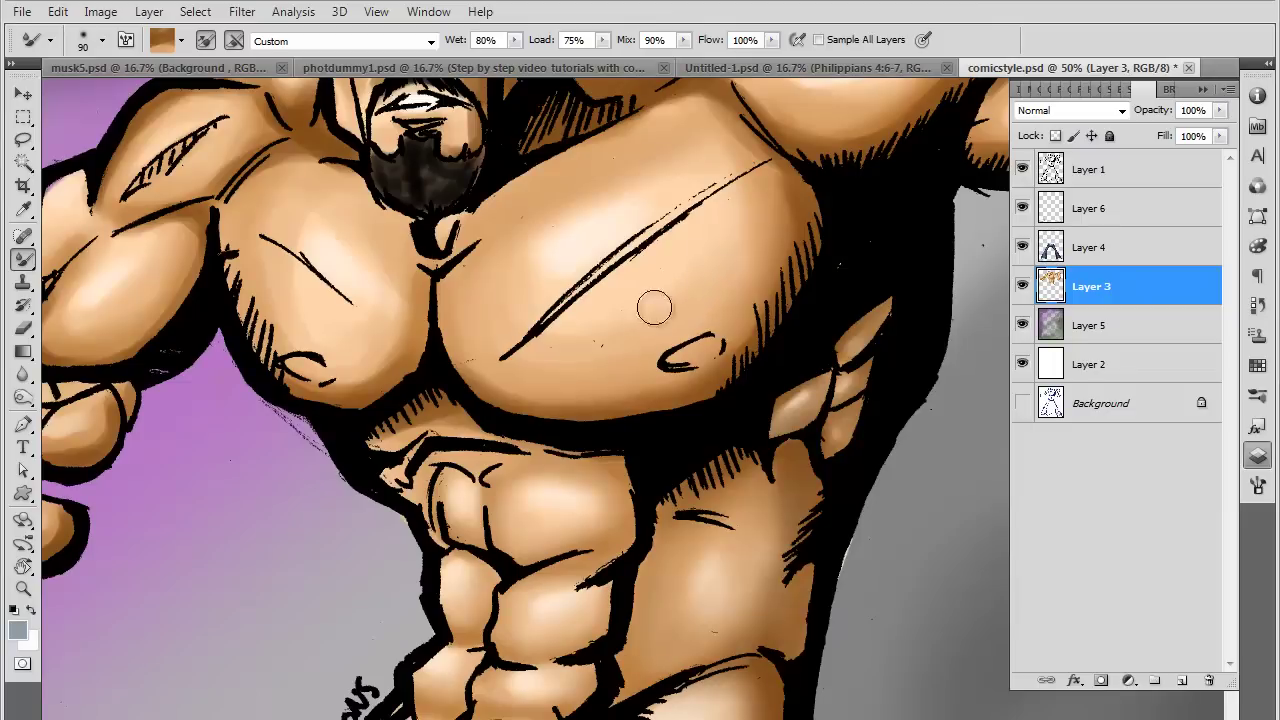
Blend the armpit line and the shoulder muscle hatching and outline
{"action": "key", "text": "bracketright"}
{"action": "key", "text": "bracketright"}
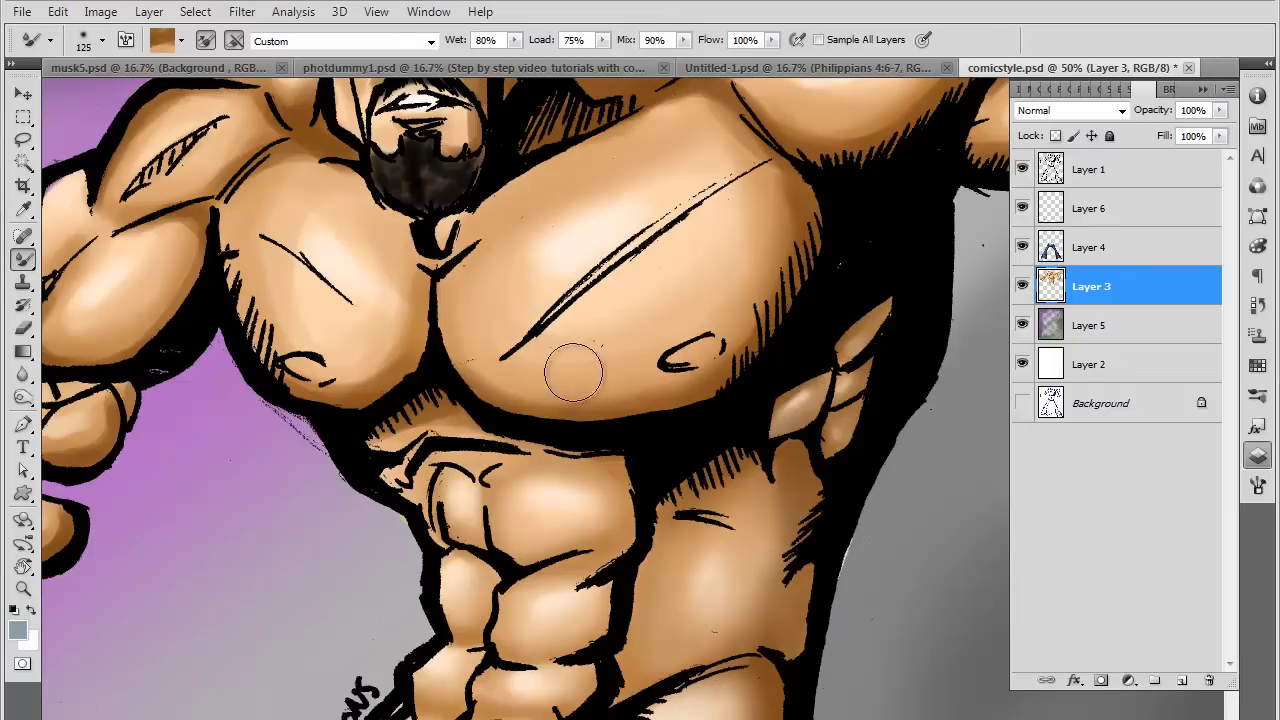
{"action": "key", "text": "bracketright"}
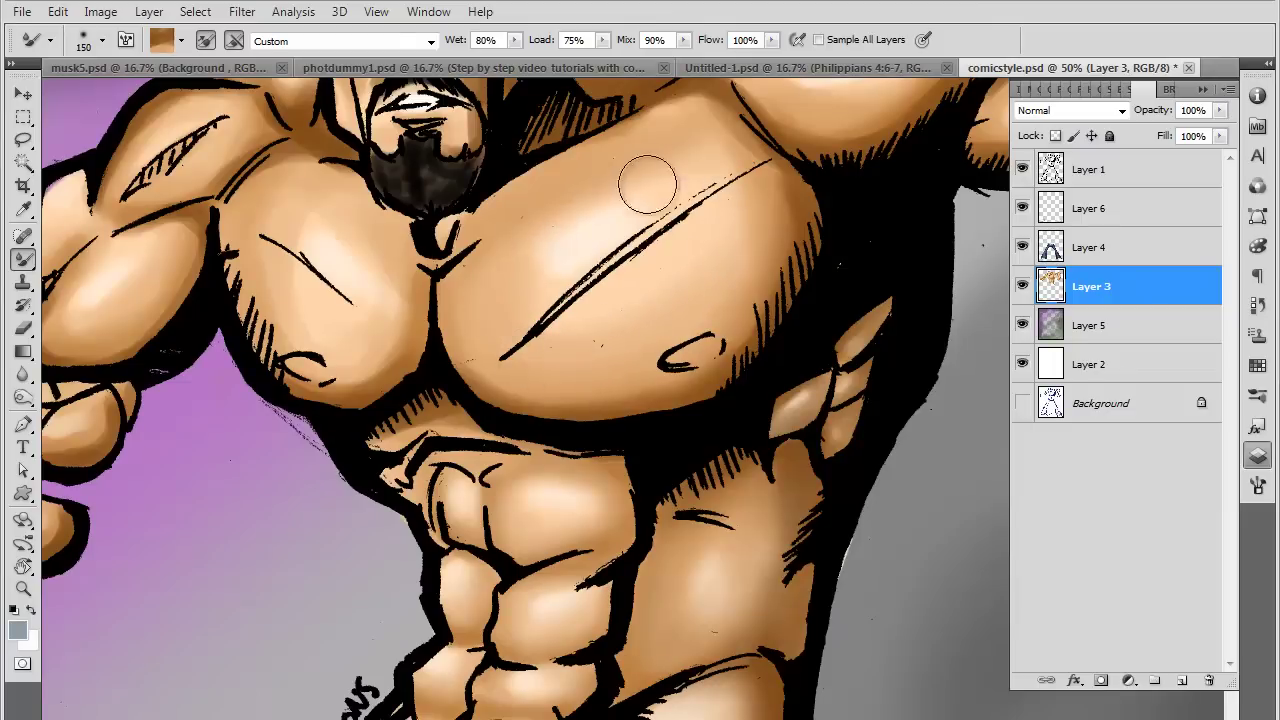
{"action": "key", "text": "bracketleft"}
{"action": "key", "text": "bracketleft"}
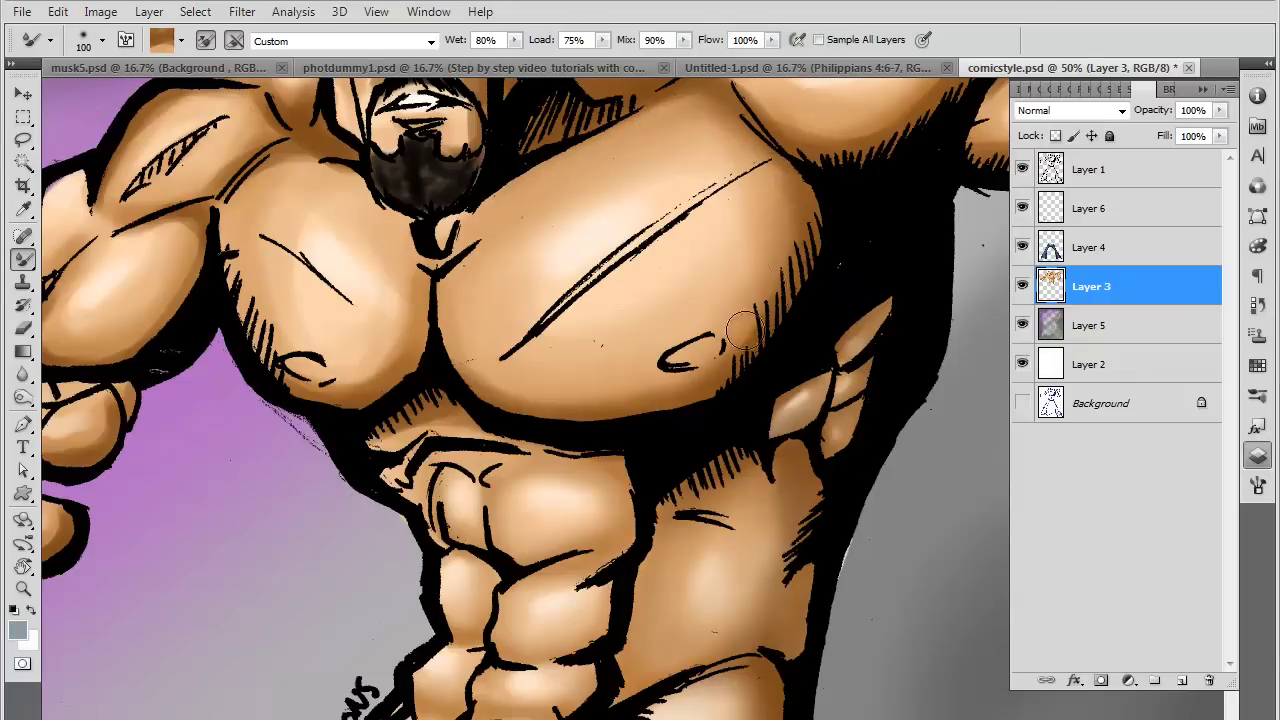
{"action": "left_click_drag", "start_coordinate": [737, 357], "coordinate": [632, 542]}
{"action": "left_click_drag", "start_coordinate": [532, 283], "coordinate": [521, 307]}
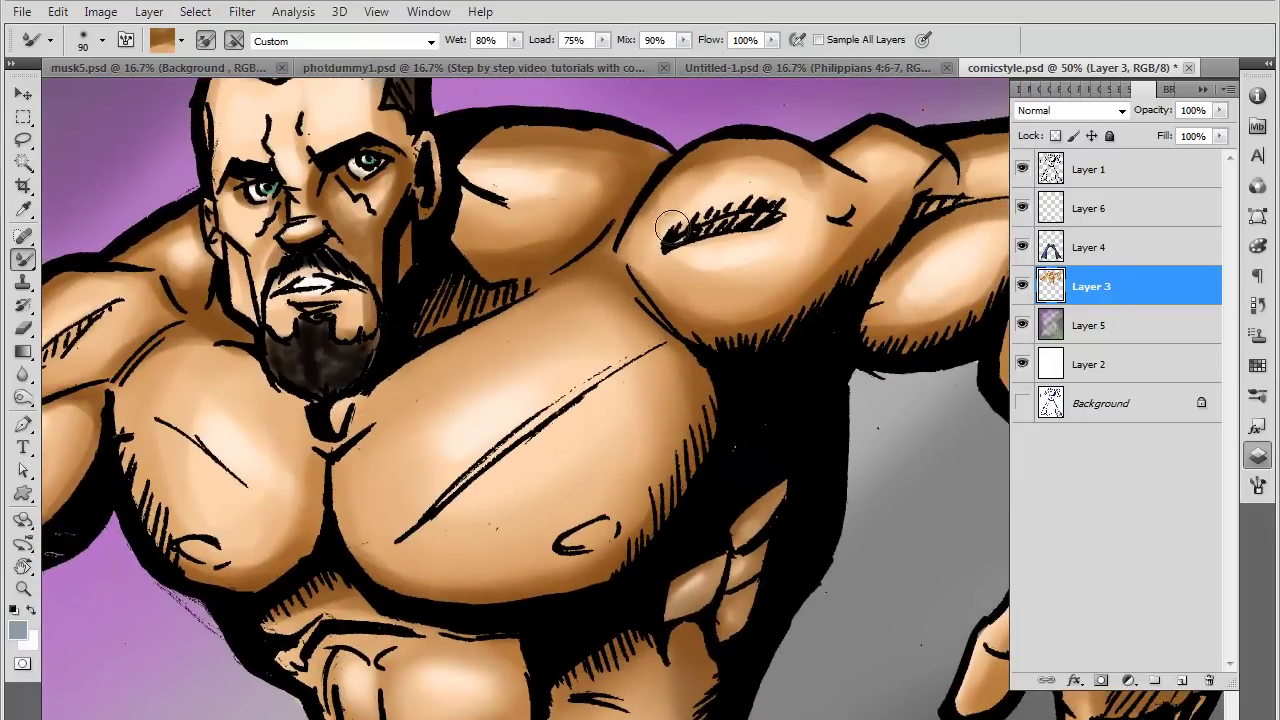
{"action": "left_click_drag", "start_coordinate": [638, 260], "coordinate": [710, 318]}
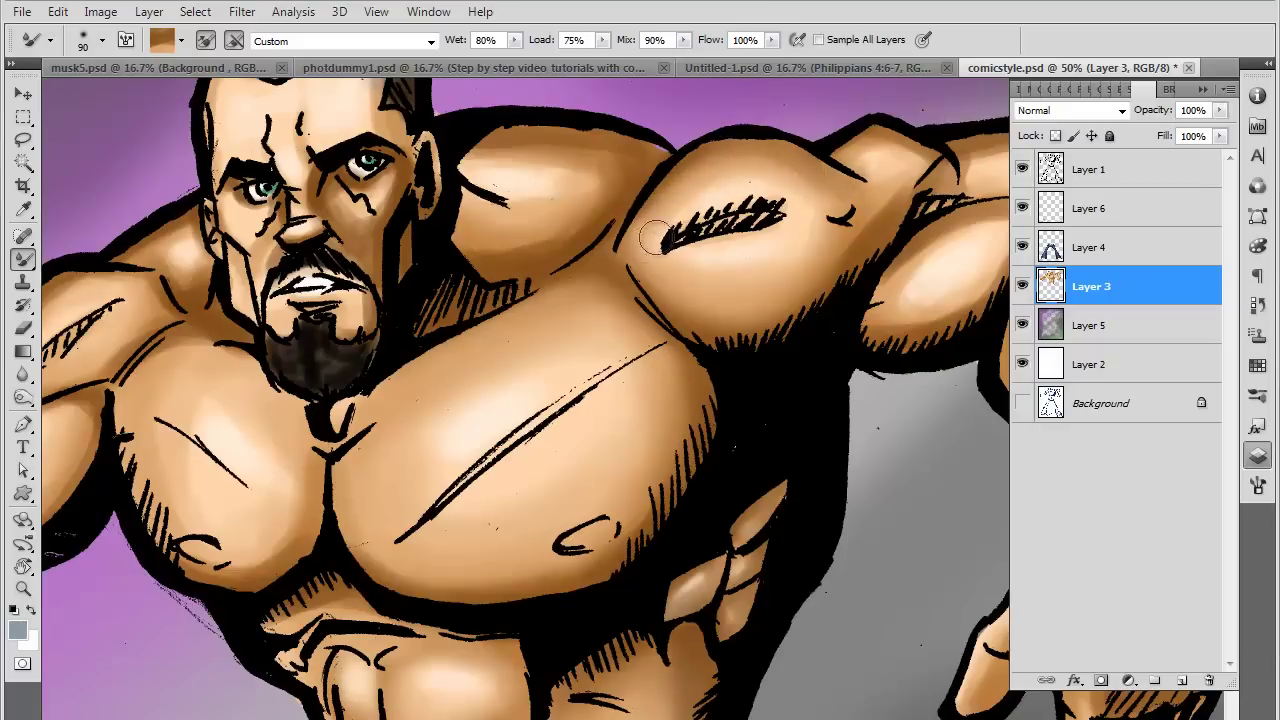
{"action": "left_click_drag", "start_coordinate": [700, 232], "coordinate": [785, 212]}
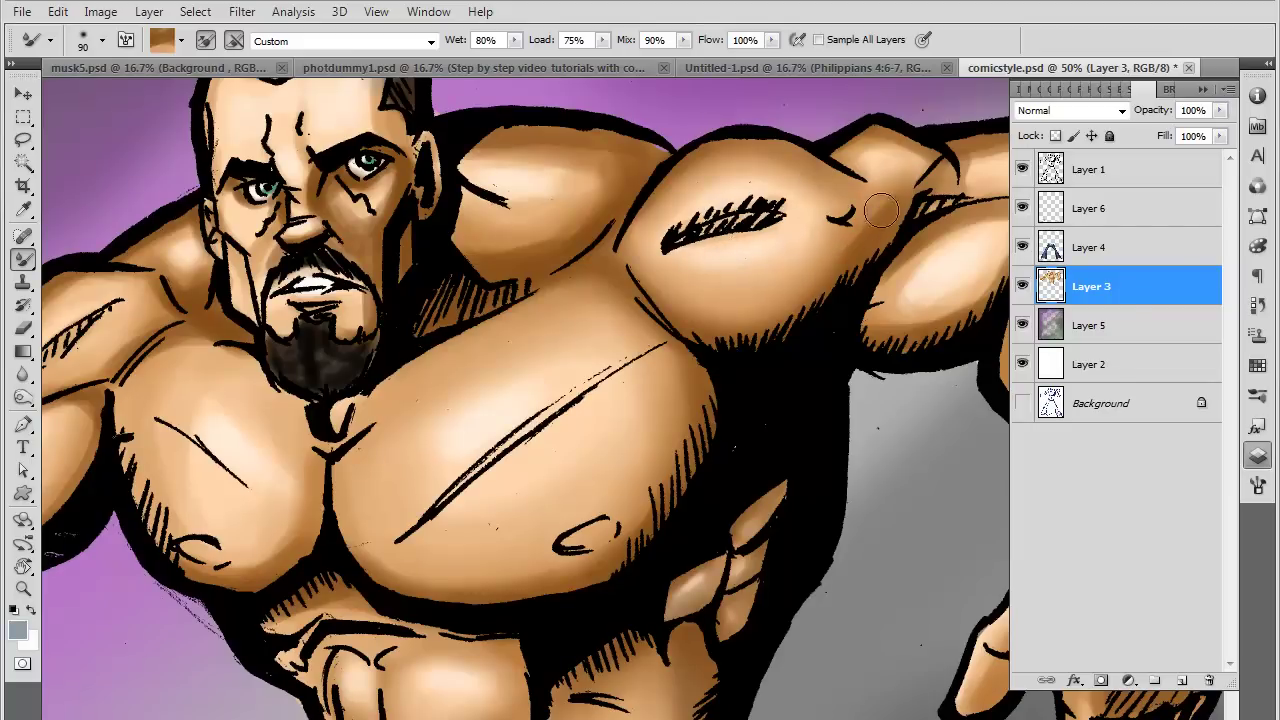
{"action": "left_click_drag", "start_coordinate": [890, 203], "coordinate": [948, 145]}
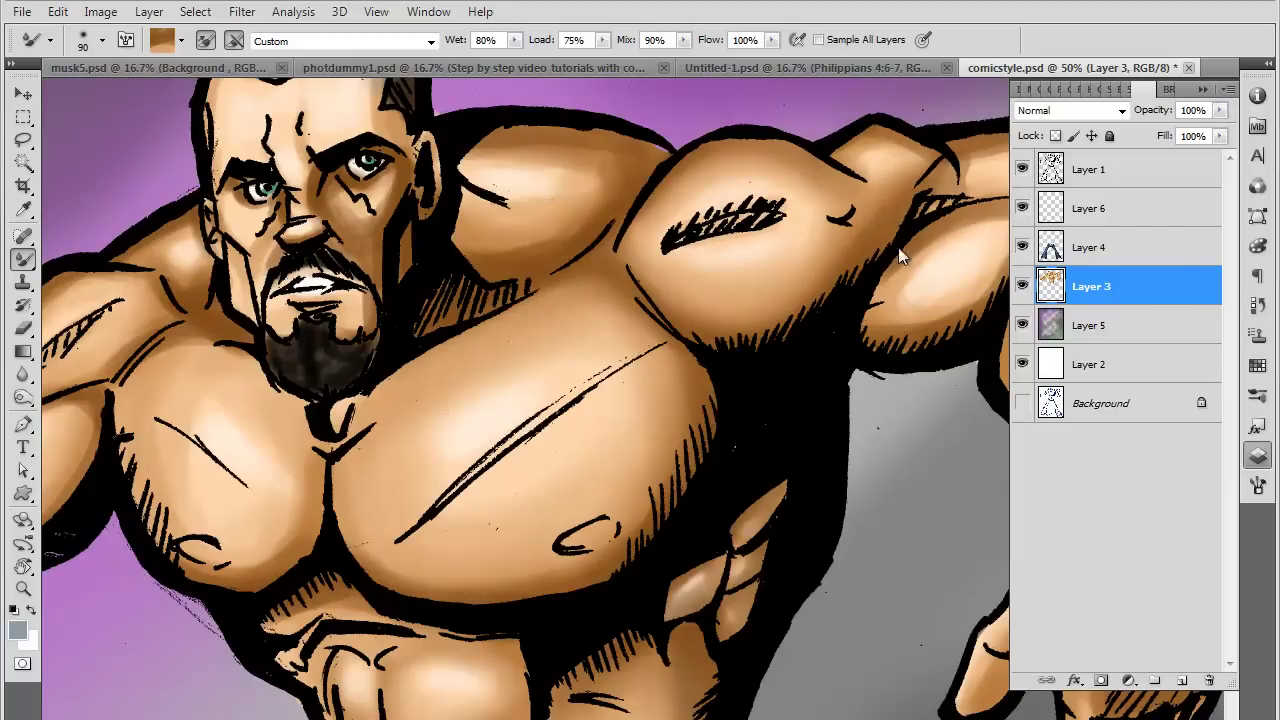
{"action": "left_click_drag", "start_coordinate": [940, 225], "coordinate": [685, 325]}
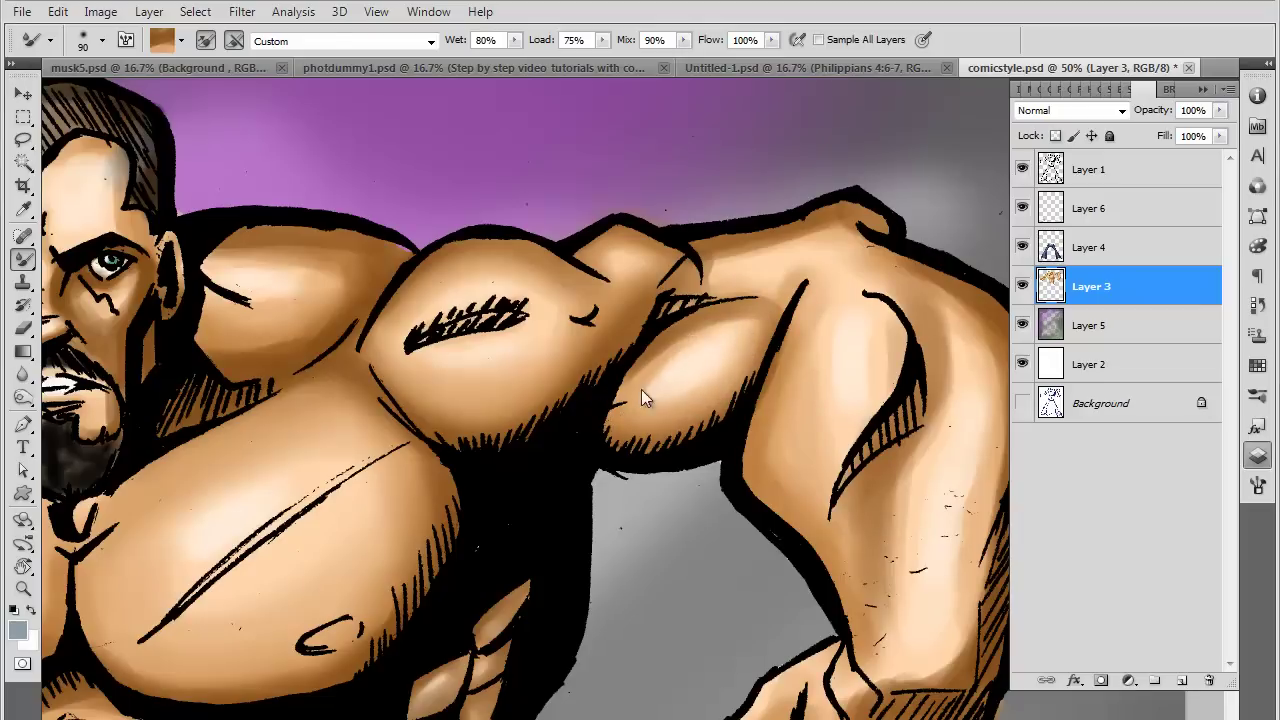
Blend the bicep into a rounder highlight and smooth the forearm shading
{"action": "mouse_move", "coordinate": [643, 394]}
{"action": "left_mouse_down"}
{"action": "mouse_move", "coordinate": [757, 320]}
{"action": "mouse_move", "coordinate": [652, 366]}
{"action": "left_mouse_up"}
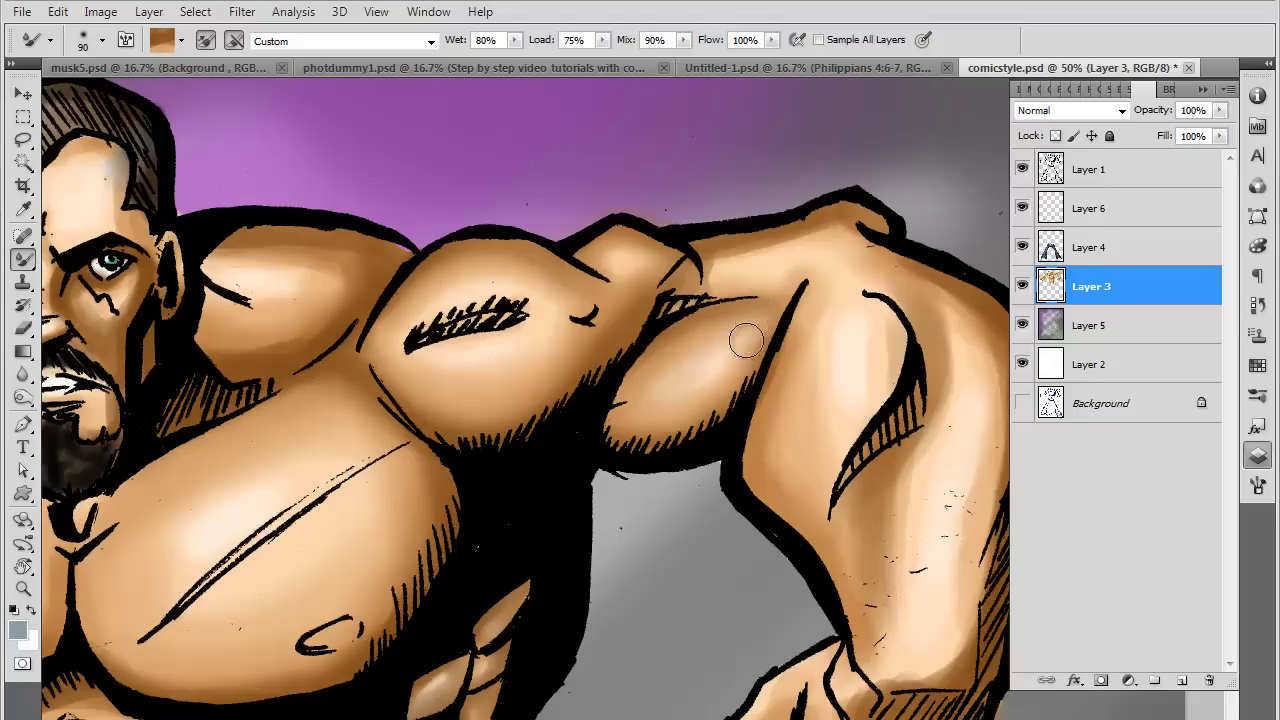
{"action": "left_click_drag", "start_coordinate": [772, 470], "coordinate": [577, 430]}
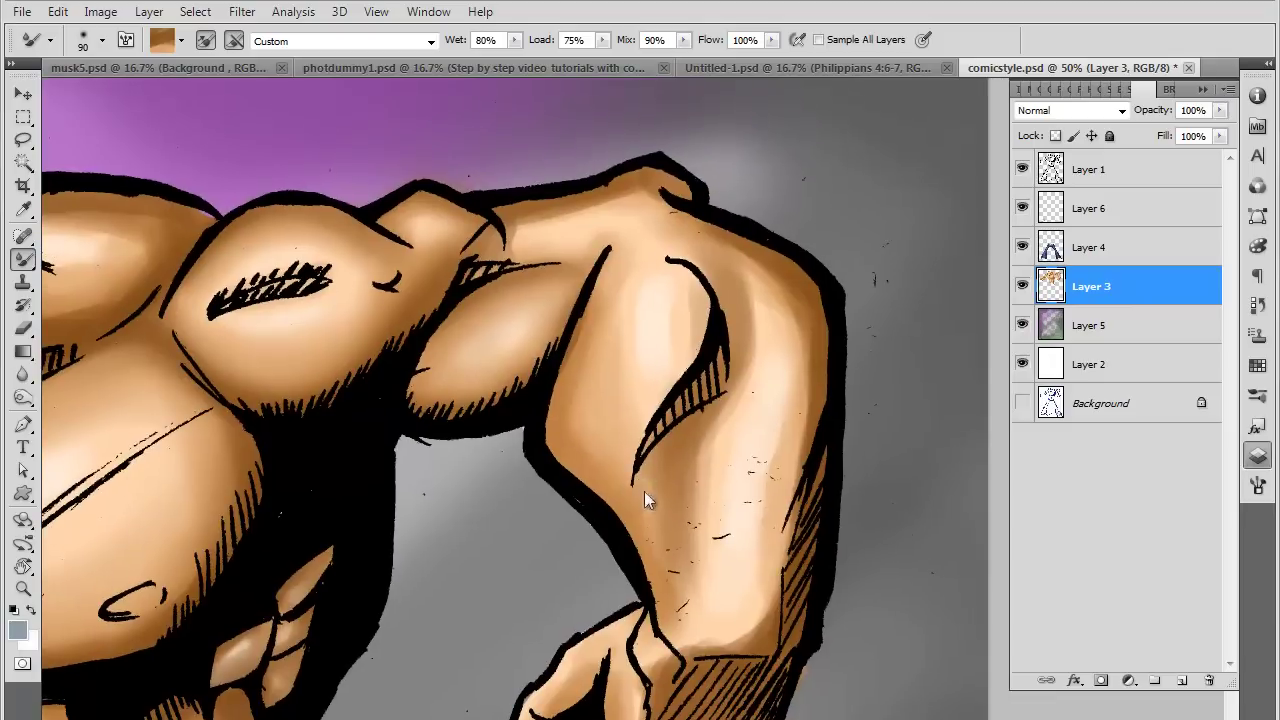
{"action": "left_click_drag", "start_coordinate": [490, 233], "coordinate": [545, 248]}
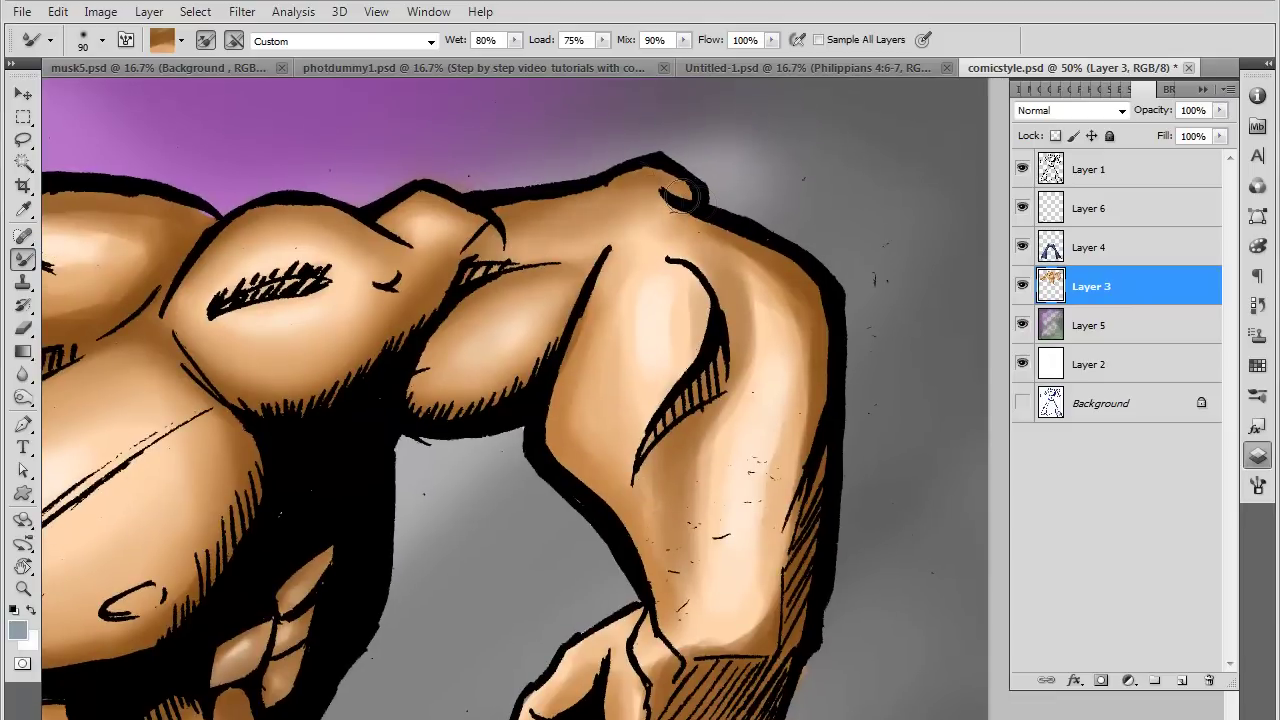
{"action": "left_click_drag", "start_coordinate": [697, 233], "coordinate": [585, 457]}
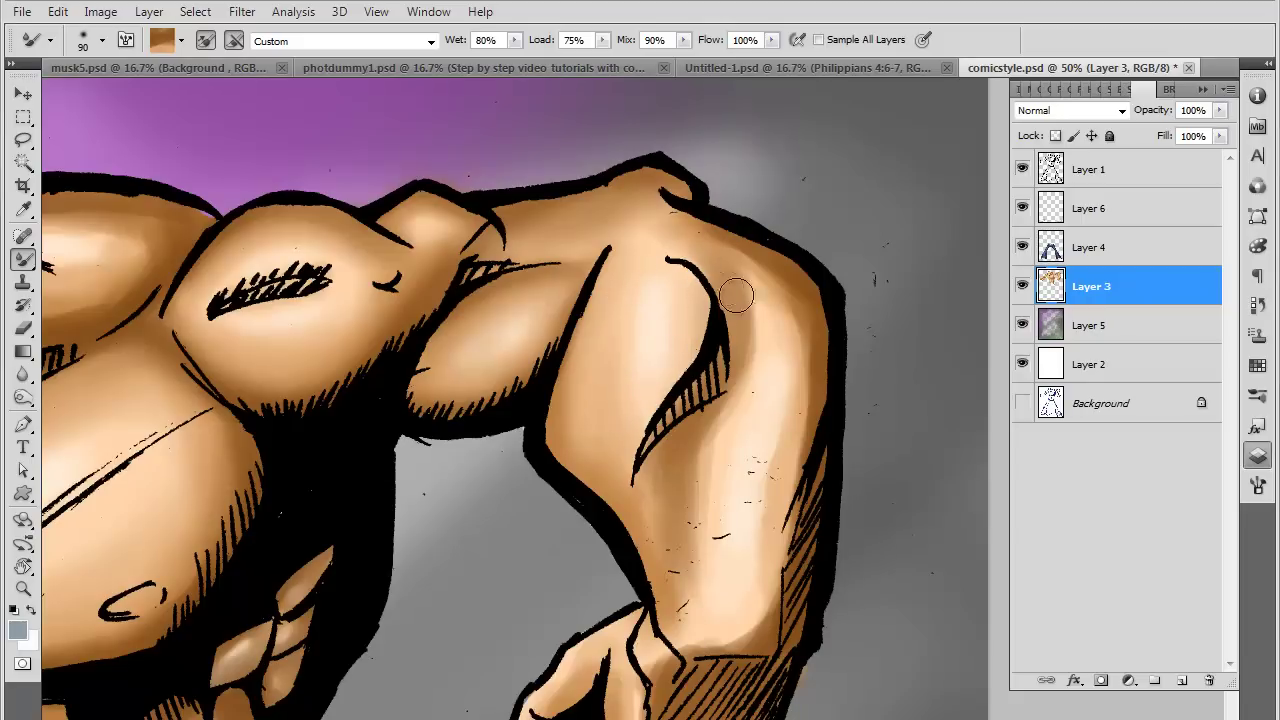
{"action": "left_click_drag", "start_coordinate": [742, 325], "coordinate": [640, 433]}
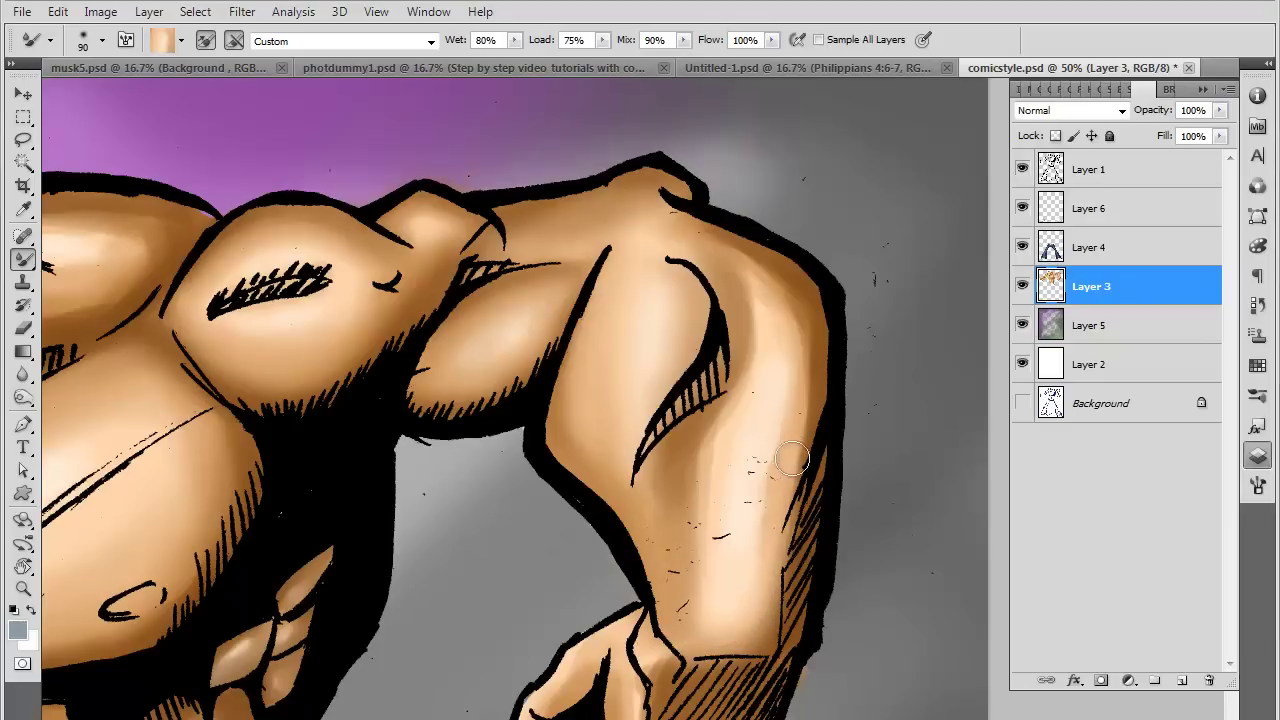
At 70 px, brighten the arm's top and blend the finger down to the fingertip
{"action": "key", "text": "bracketleft"}
{"action": "key", "text": "bracketleft"}
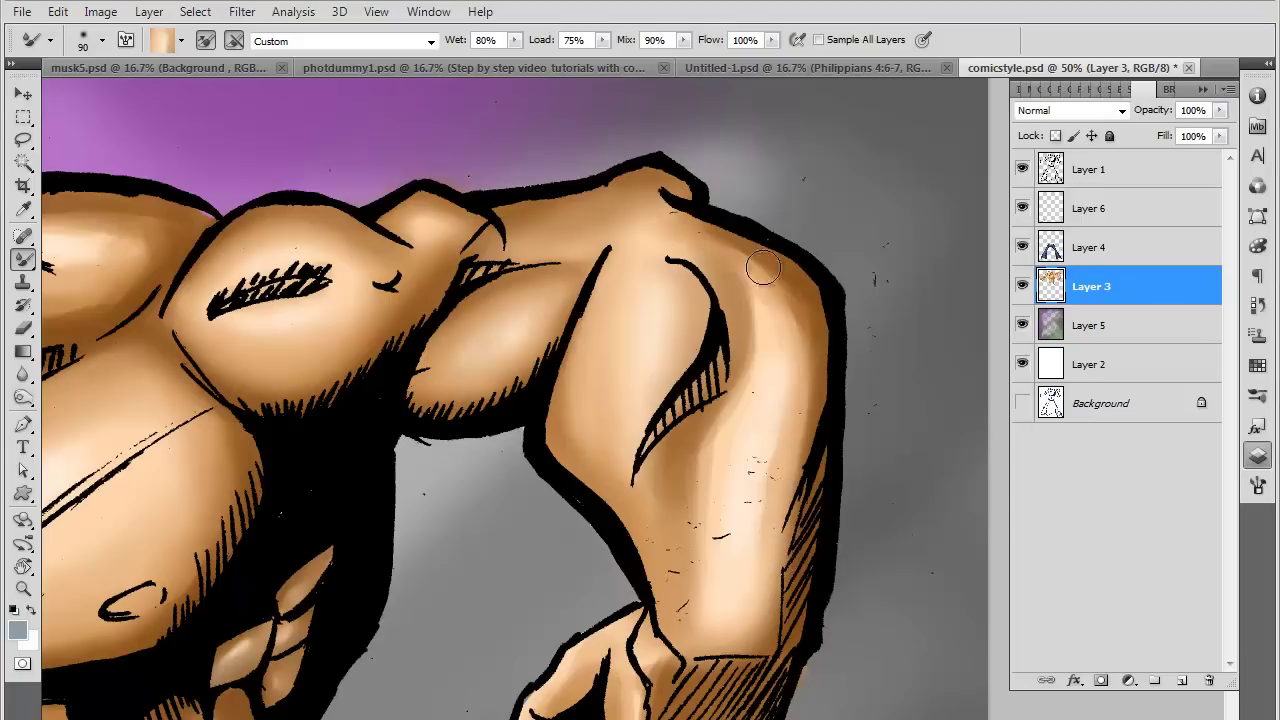
{"action": "left_click_drag", "start_coordinate": [754, 269], "coordinate": [782, 283]}
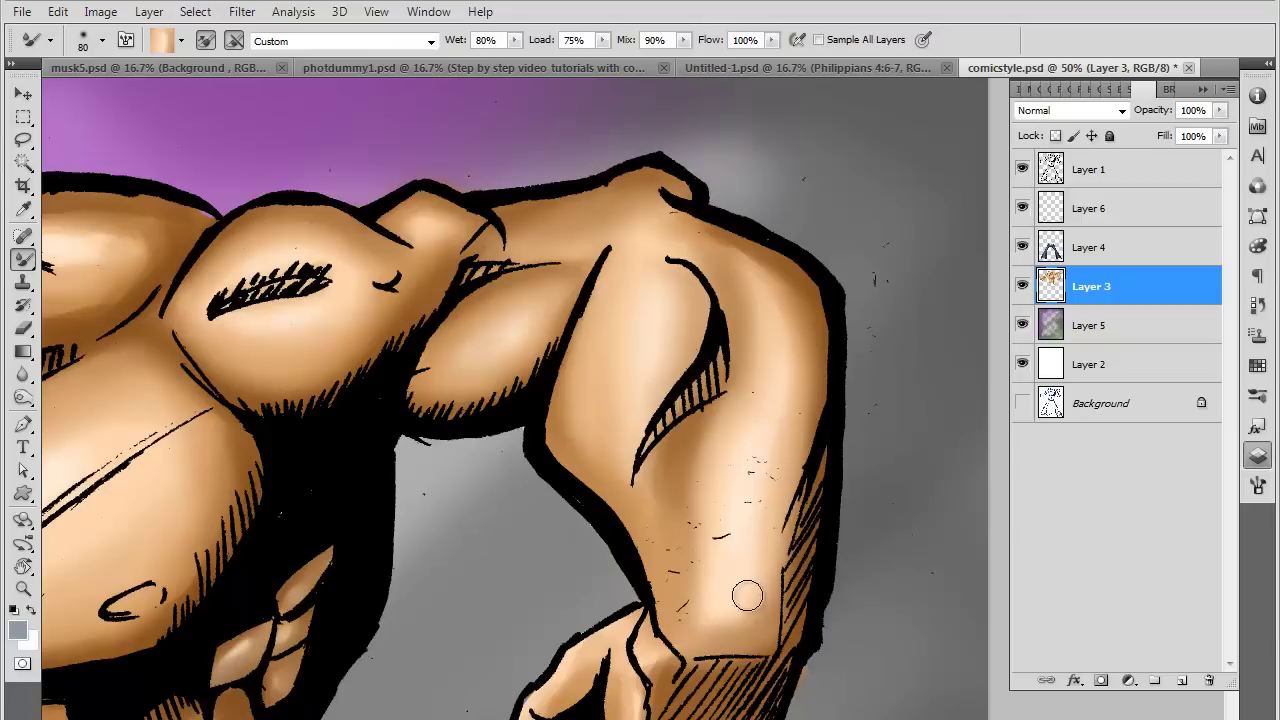
{"action": "mouse_move", "coordinate": [708, 610]}
{"action": "left_mouse_down"}
{"action": "mouse_move", "coordinate": [738, 600]}
{"action": "mouse_move", "coordinate": [798, 430]}
{"action": "left_mouse_up"}
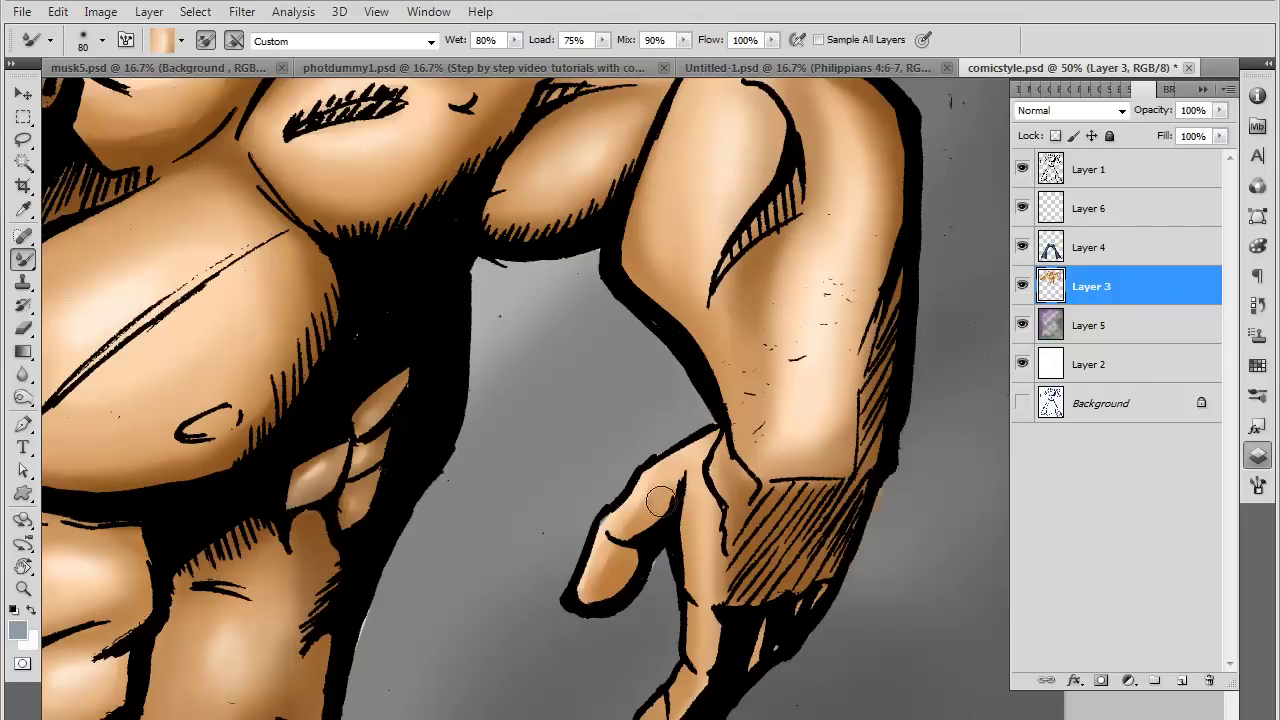
{"action": "left_click_drag", "start_coordinate": [643, 508], "coordinate": [585, 620]}
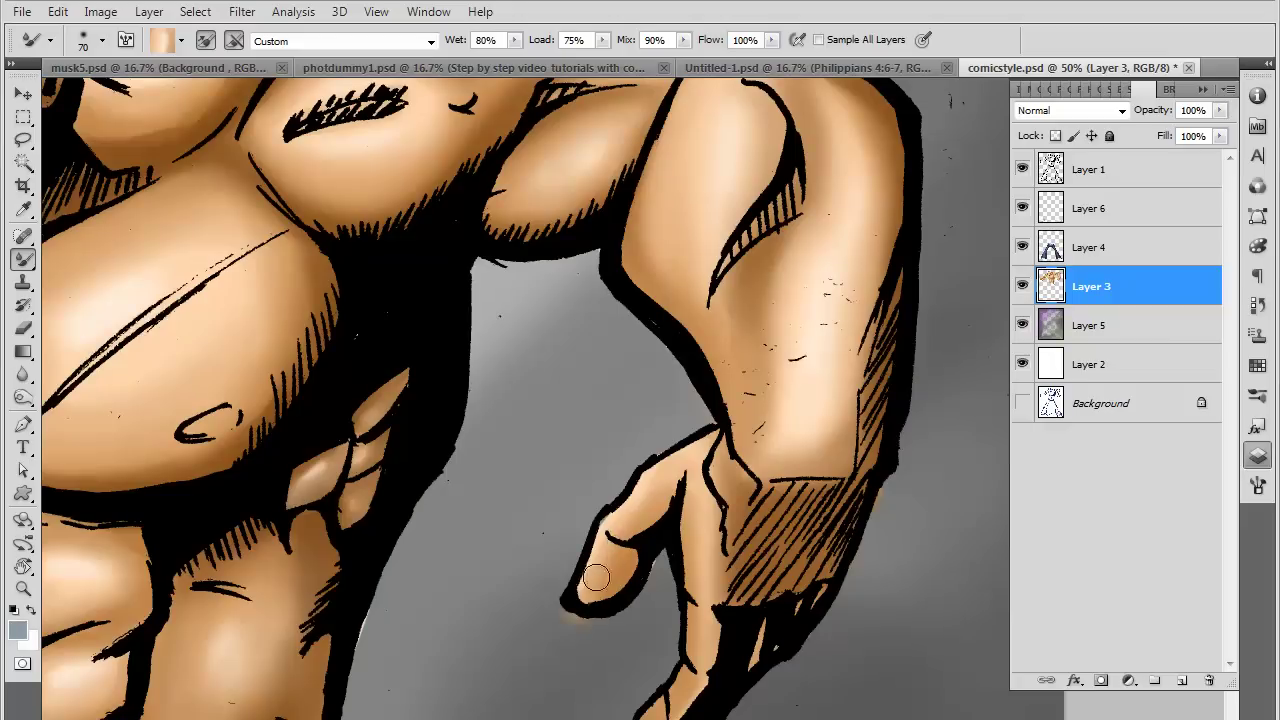
{"action": "left_click_drag", "start_coordinate": [711, 533], "coordinate": [698, 618]}
{"action": "mouse_move", "coordinate": [789, 661]}
{"action": "left_mouse_down"}
{"action": "mouse_move", "coordinate": [800, 600]}
{"action": "mouse_move", "coordinate": [766, 657]}
{"action": "mouse_move", "coordinate": [757, 651]}
{"action": "mouse_move", "coordinate": [769, 669]}
{"action": "mouse_move", "coordinate": [869, 689]}
{"action": "left_mouse_up"}
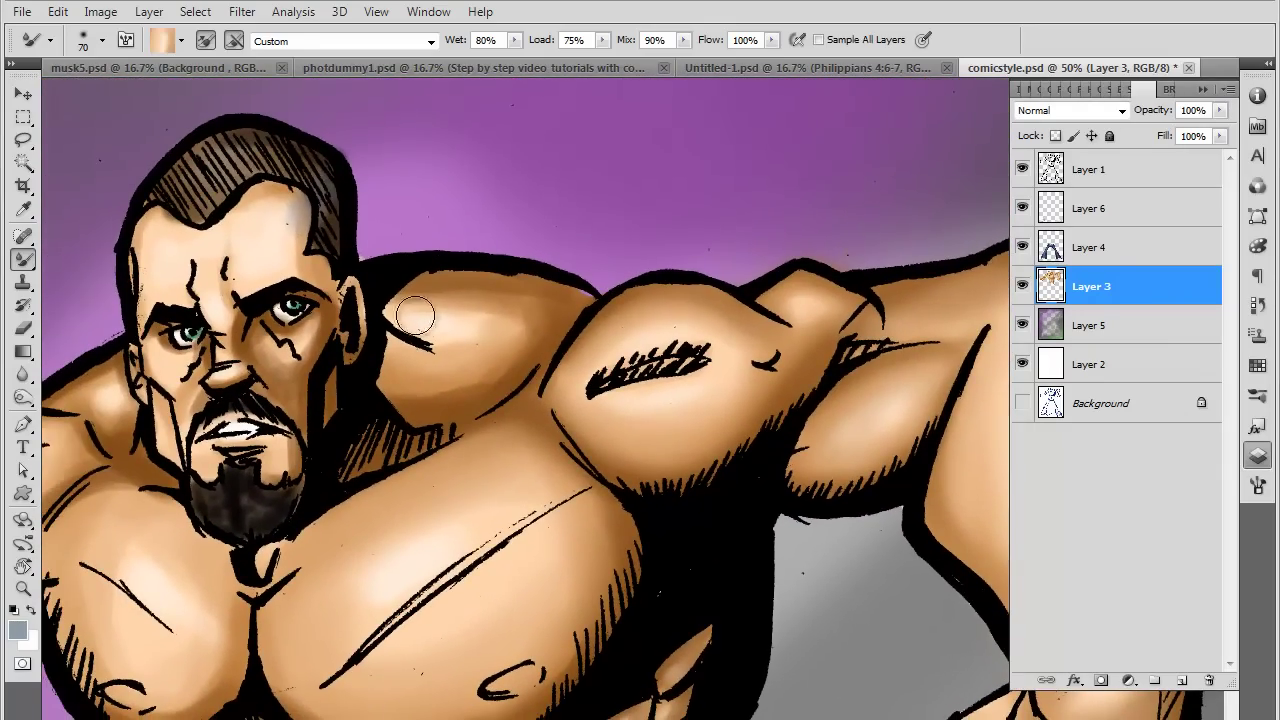
Blend the shading across the shoulder with an enlarged Mixer Brush
{"action": "key", "text": "bracketright"}
{"action": "key", "text": "bracketright"}
{"action": "key", "text": "bracketright"}
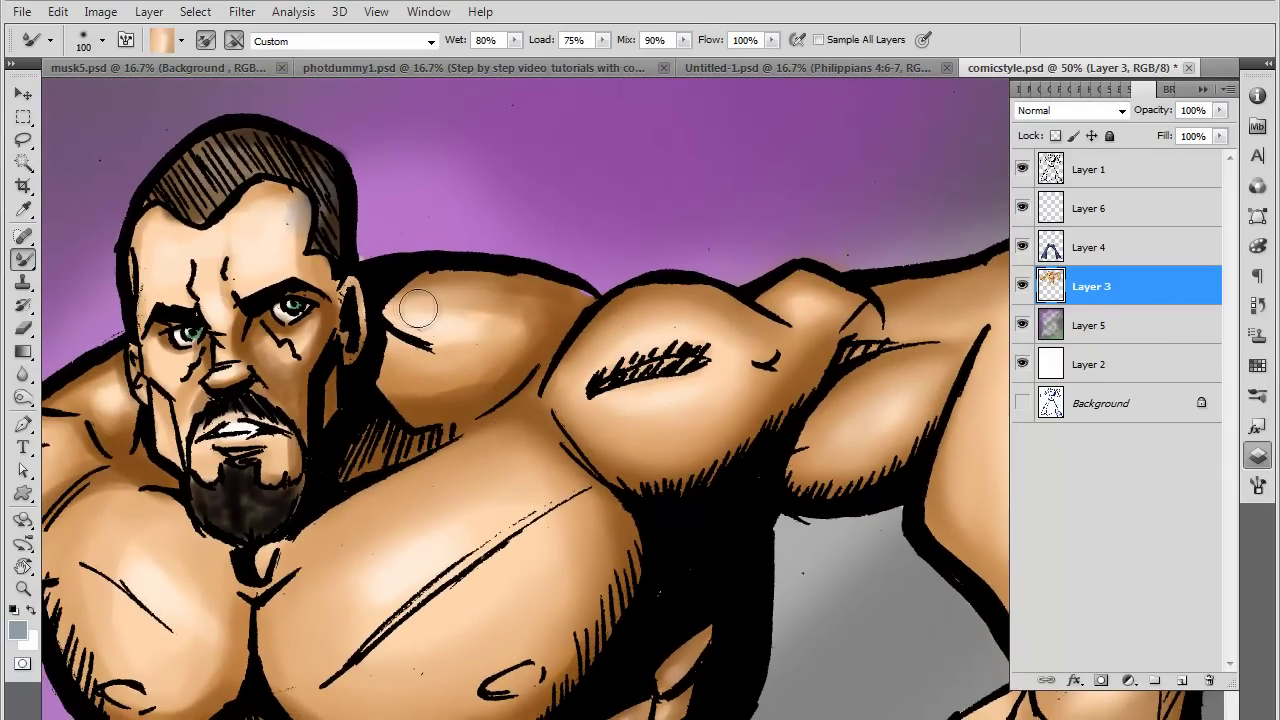
{"action": "mouse_move", "coordinate": [415, 304]}
{"action": "left_mouse_down"}
{"action": "mouse_move", "coordinate": [544, 318]}
{"action": "mouse_move", "coordinate": [512, 305]}
{"action": "mouse_move", "coordinate": [400, 355]}
{"action": "left_mouse_up"}
{"action": "key", "text": "bracketleft"}
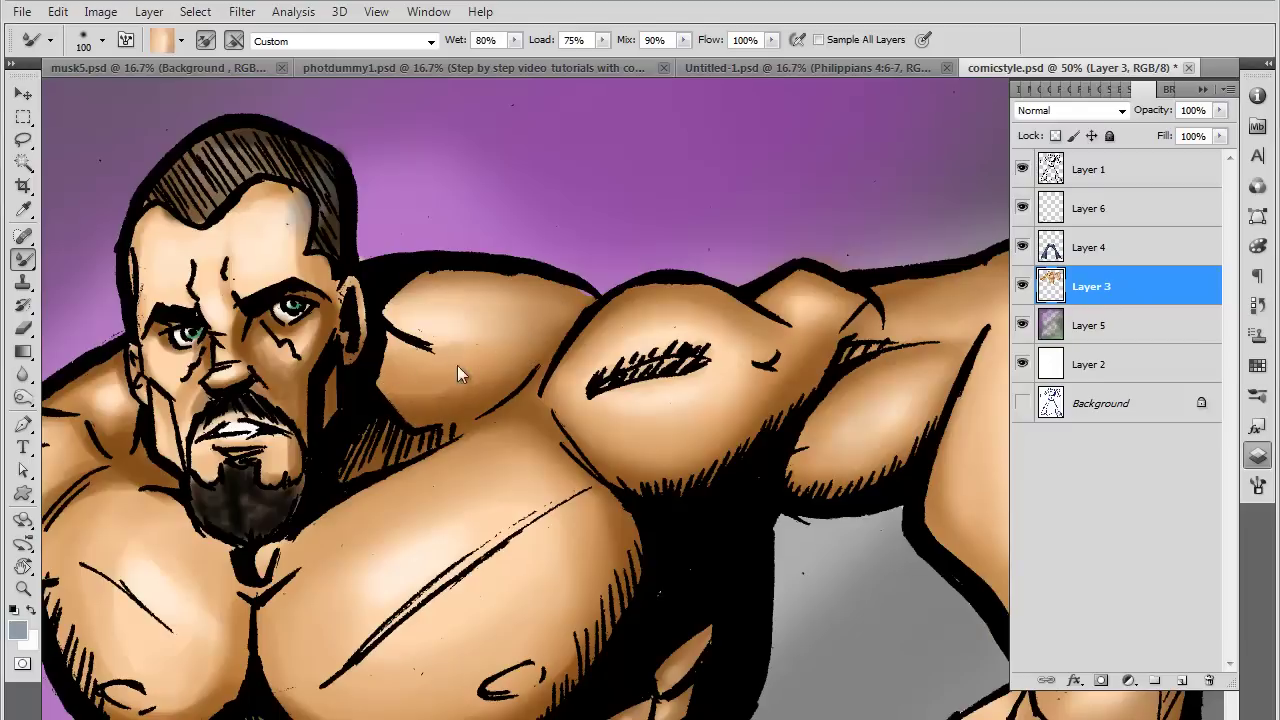
{"action": "key", "text": "bracketright"}
Blend the neck-shoulder junction, left shoulder hatching and upper chest shading
{"action": "left_click_drag", "start_coordinate": [492, 529], "coordinate": [778, 536]}
{"action": "key", "text": "bracketleft"}
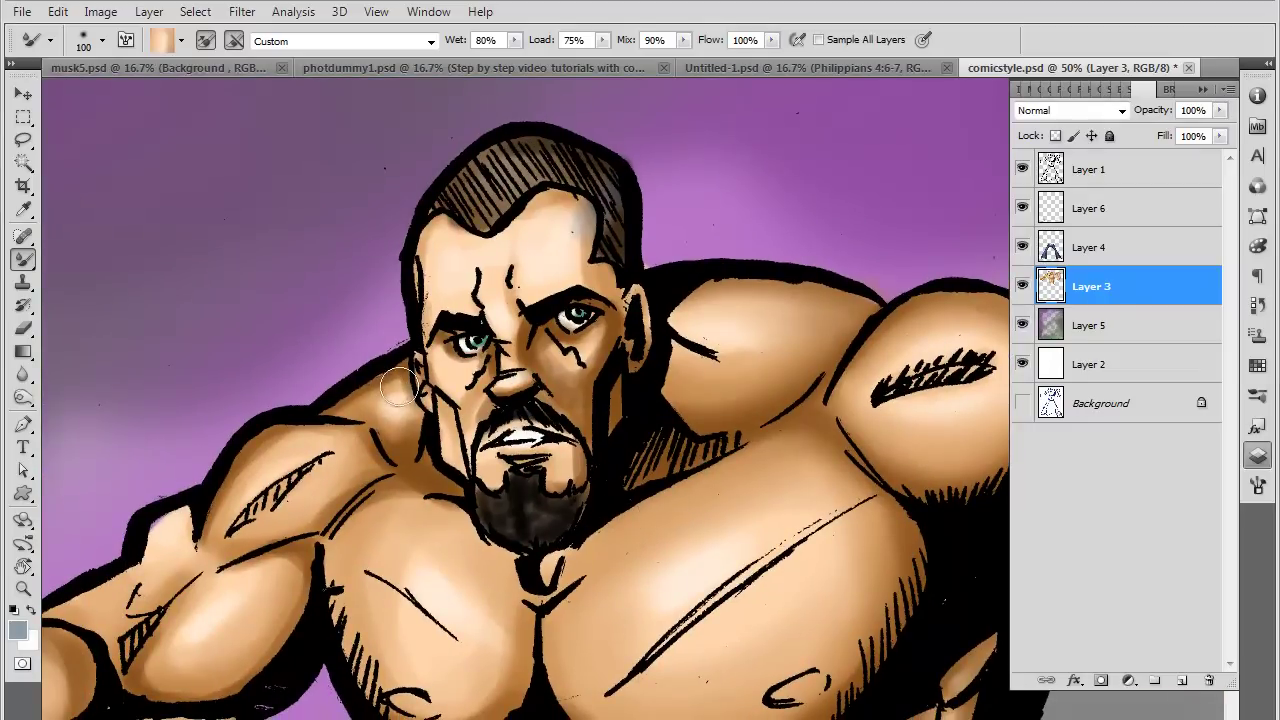
{"action": "mouse_move", "coordinate": [403, 376]}
{"action": "left_mouse_down"}
{"action": "mouse_move", "coordinate": [388, 432]}
{"action": "mouse_move", "coordinate": [397, 421]}
{"action": "left_mouse_up"}
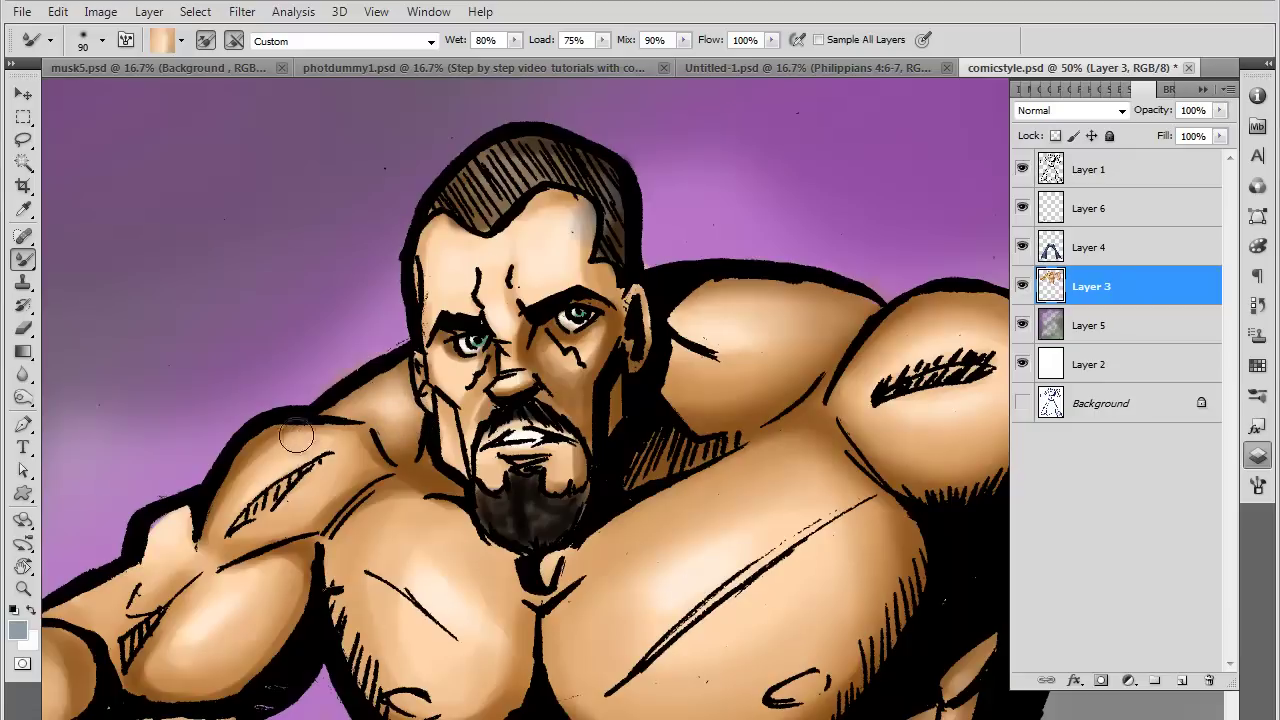
{"action": "left_click_drag", "start_coordinate": [292, 448], "coordinate": [243, 500]}
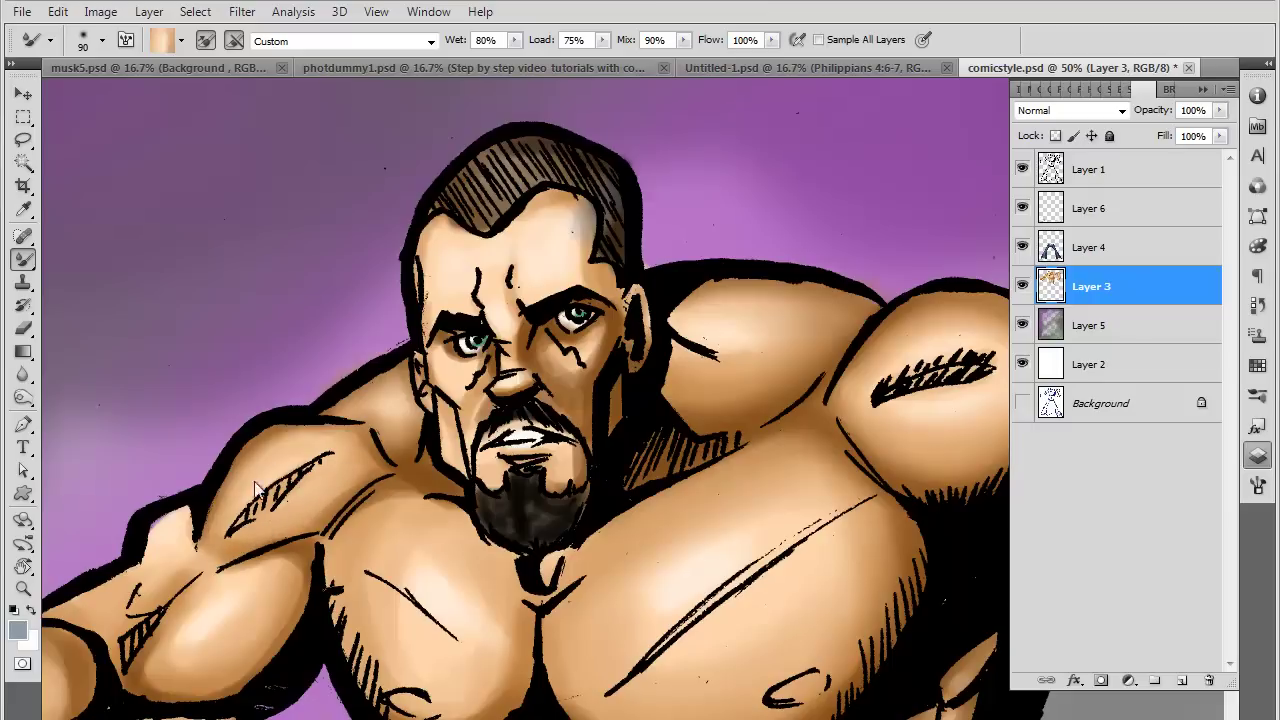
{"action": "left_click_drag", "start_coordinate": [399, 481], "coordinate": [469, 544]}
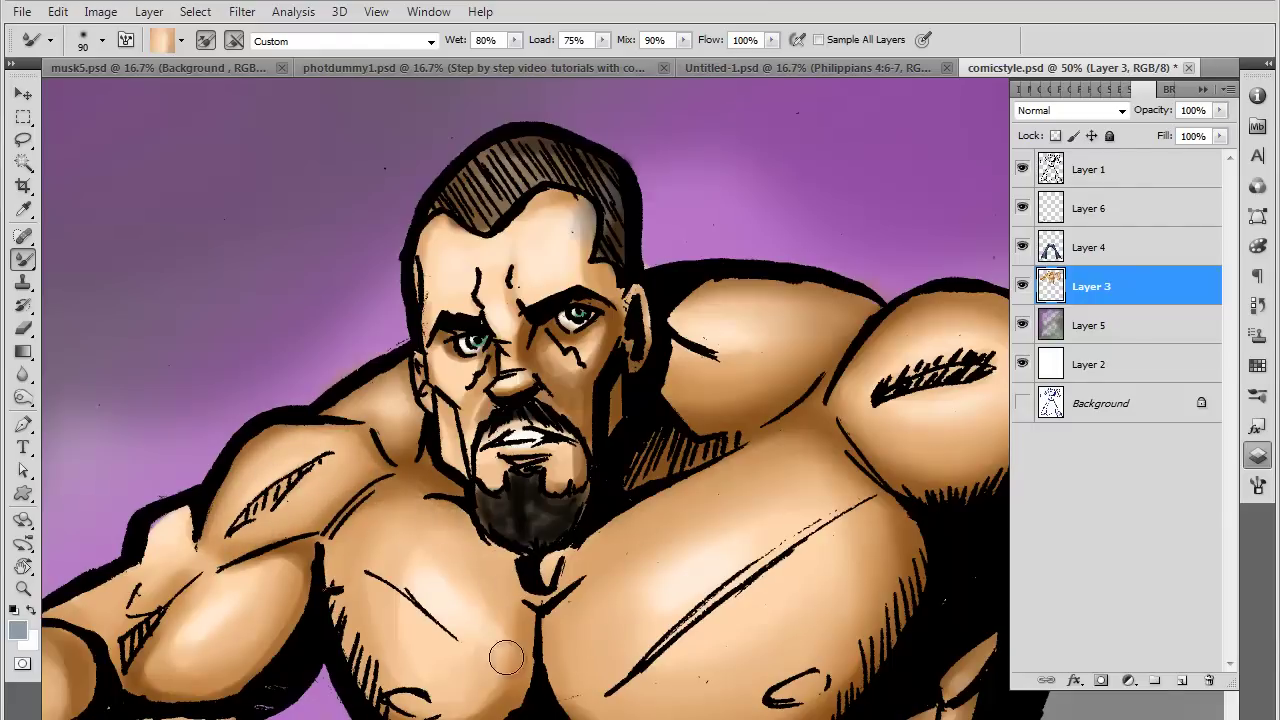
{"action": "left_click_drag", "start_coordinate": [647, 627], "coordinate": [590, 519]}
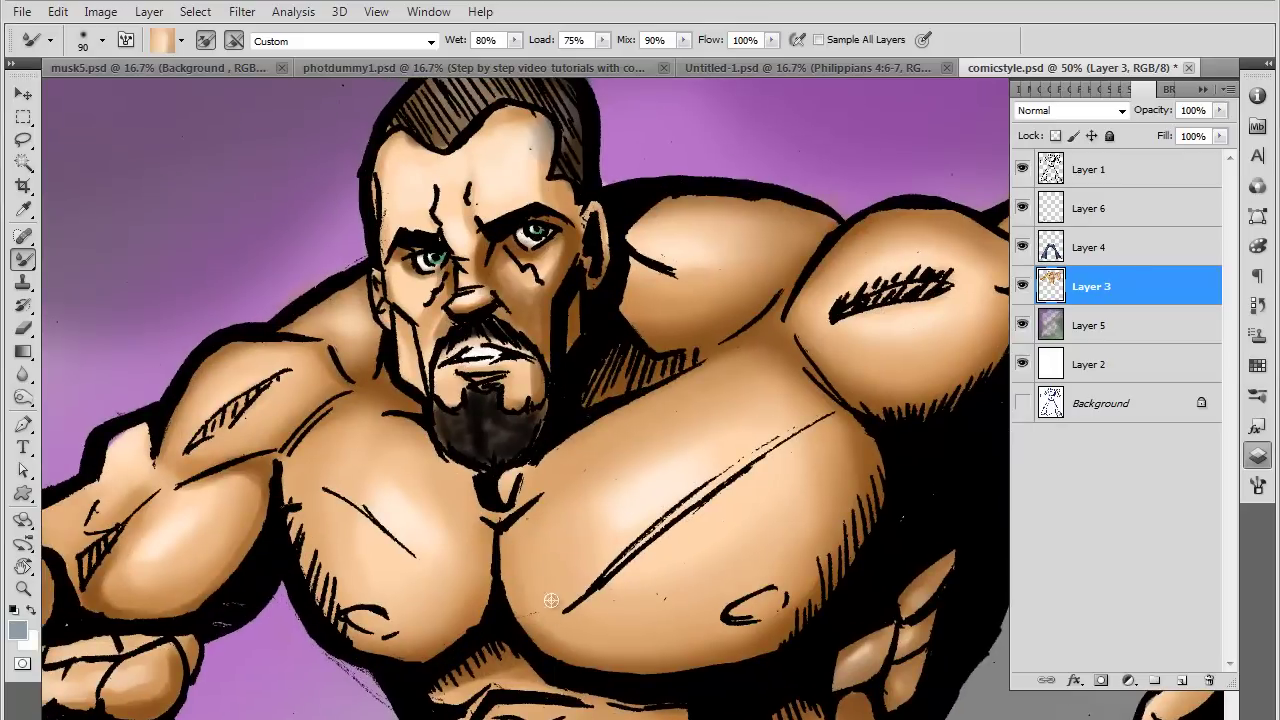
Load the Mixer Brush with a darker brown sampled from the chest
{"action": "left_click", "coordinate": [615, 388], "text": "alt"}
{"action": "key", "text": "bracketleft"}
{"action": "key", "text": "bracketleft"}
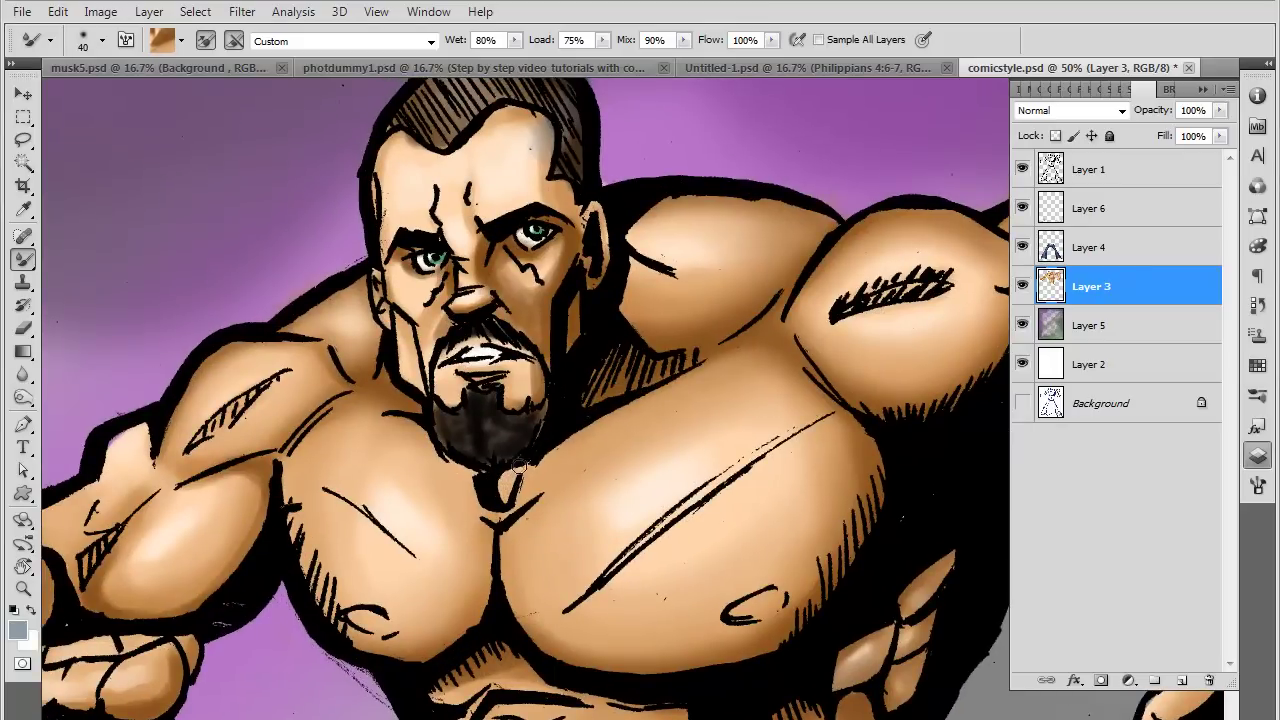
{"action": "left_click", "coordinate": [620, 387], "text": "alt"}
{"action": "left_click_drag", "start_coordinate": [585, 604], "coordinate": [655, 552]}
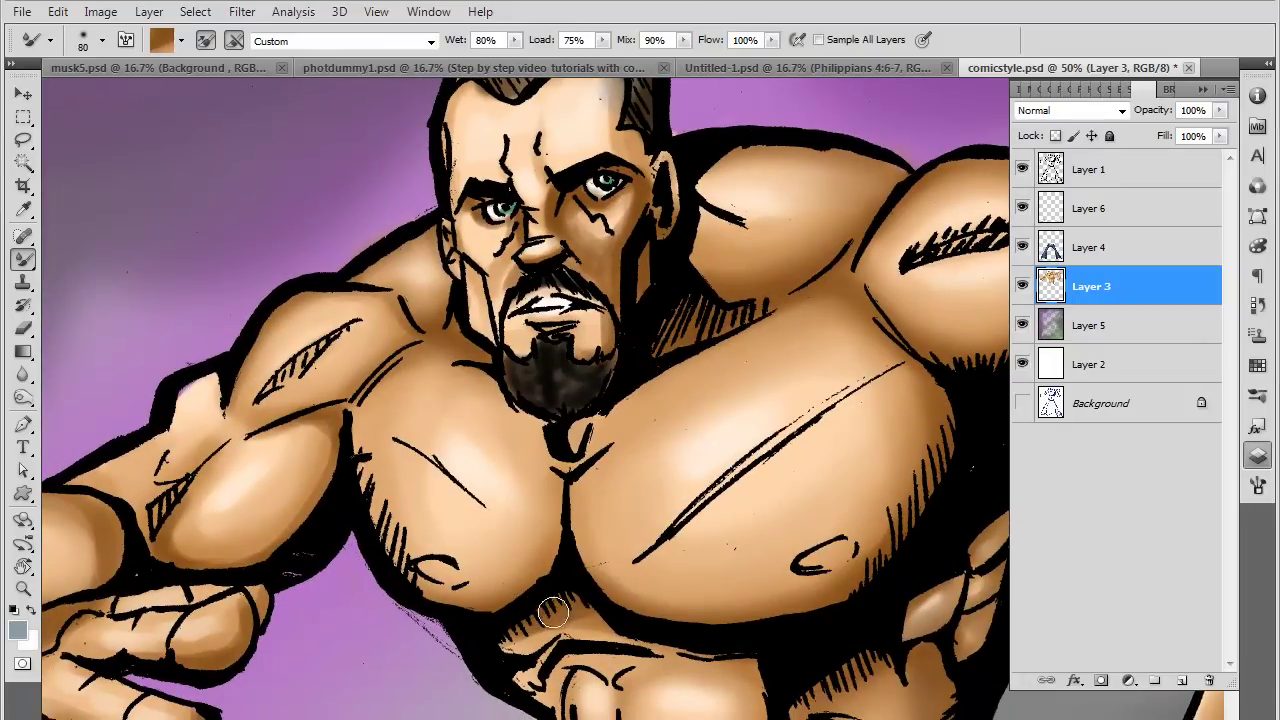
{"action": "key", "text": "bracketright"}
{"action": "key", "text": "bracketright"}
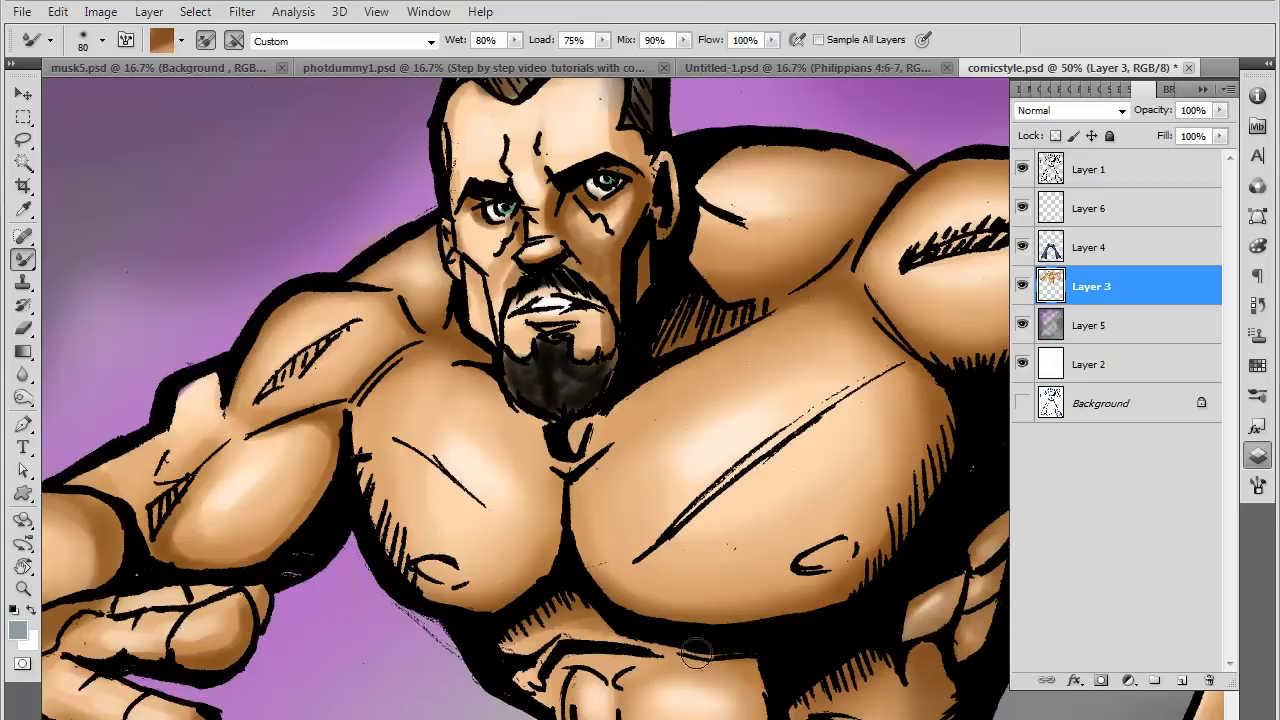
Blend the biceps skin shading and load a light skin tone
{"action": "left_click_drag", "start_coordinate": [432, 350], "coordinate": [452, 450]}
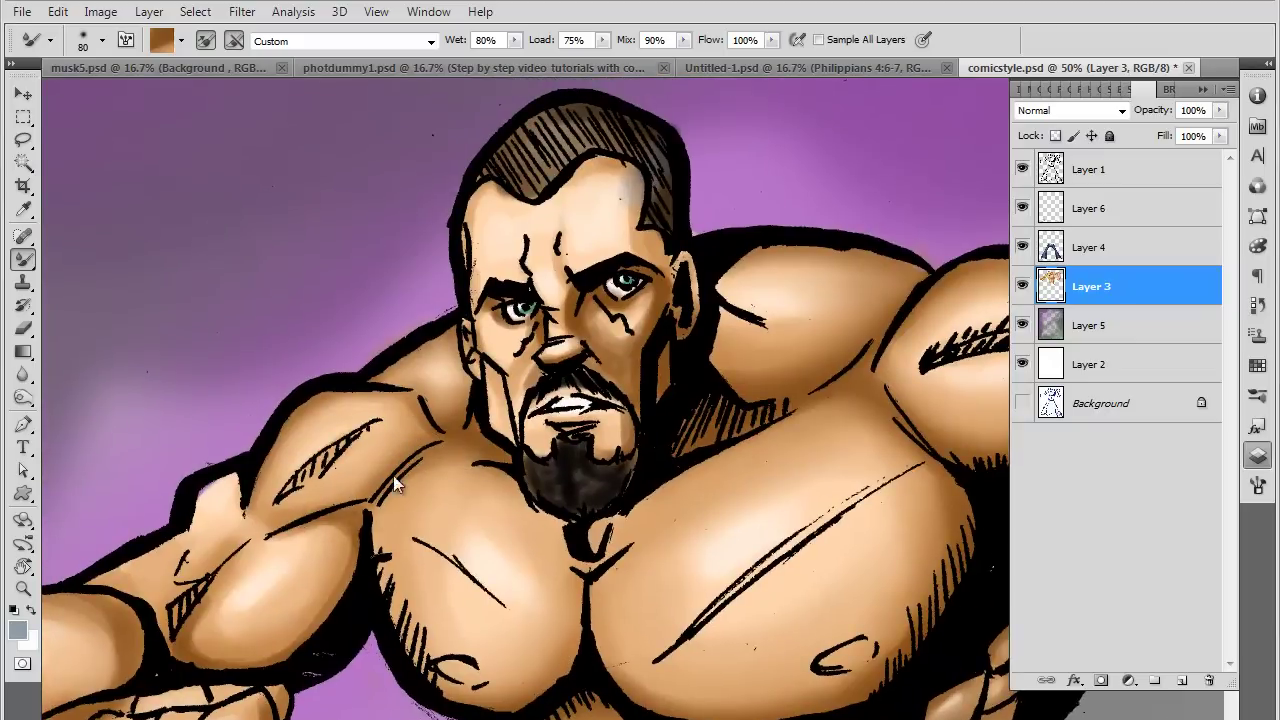
{"action": "left_click_drag", "start_coordinate": [395, 485], "coordinate": [455, 467]}
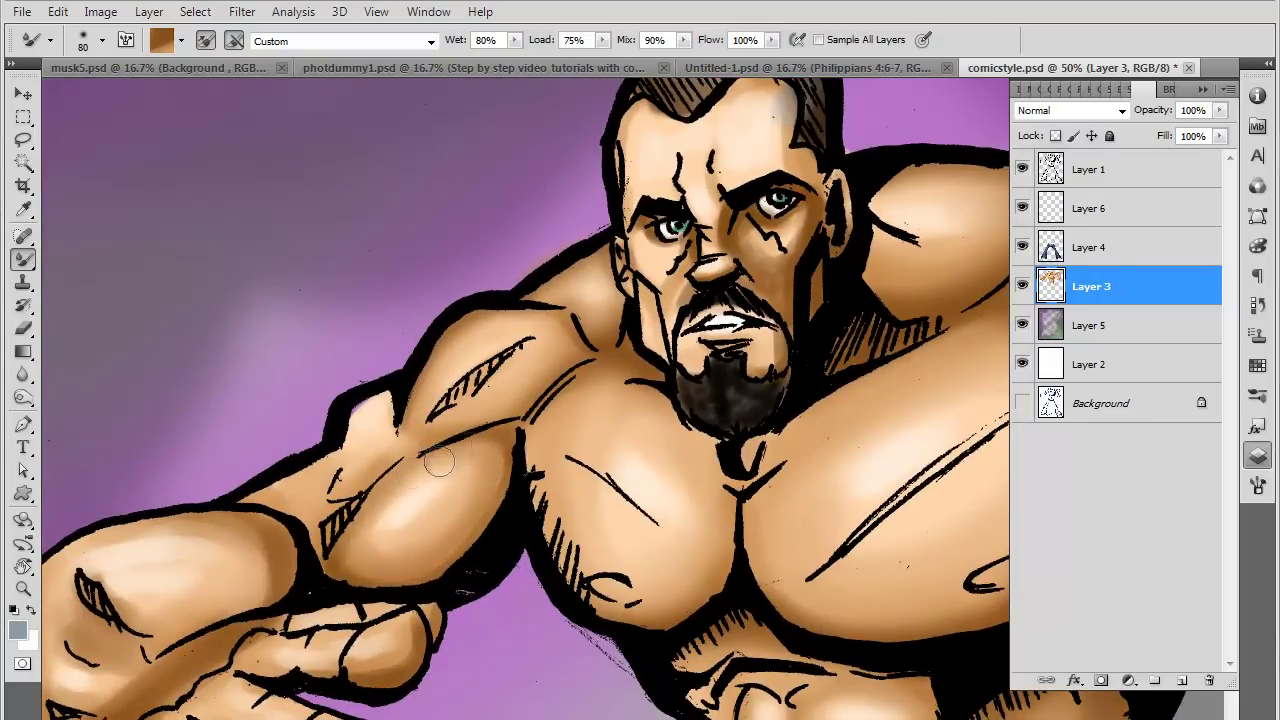
{"action": "left_click_drag", "start_coordinate": [438, 461], "coordinate": [461, 457]}
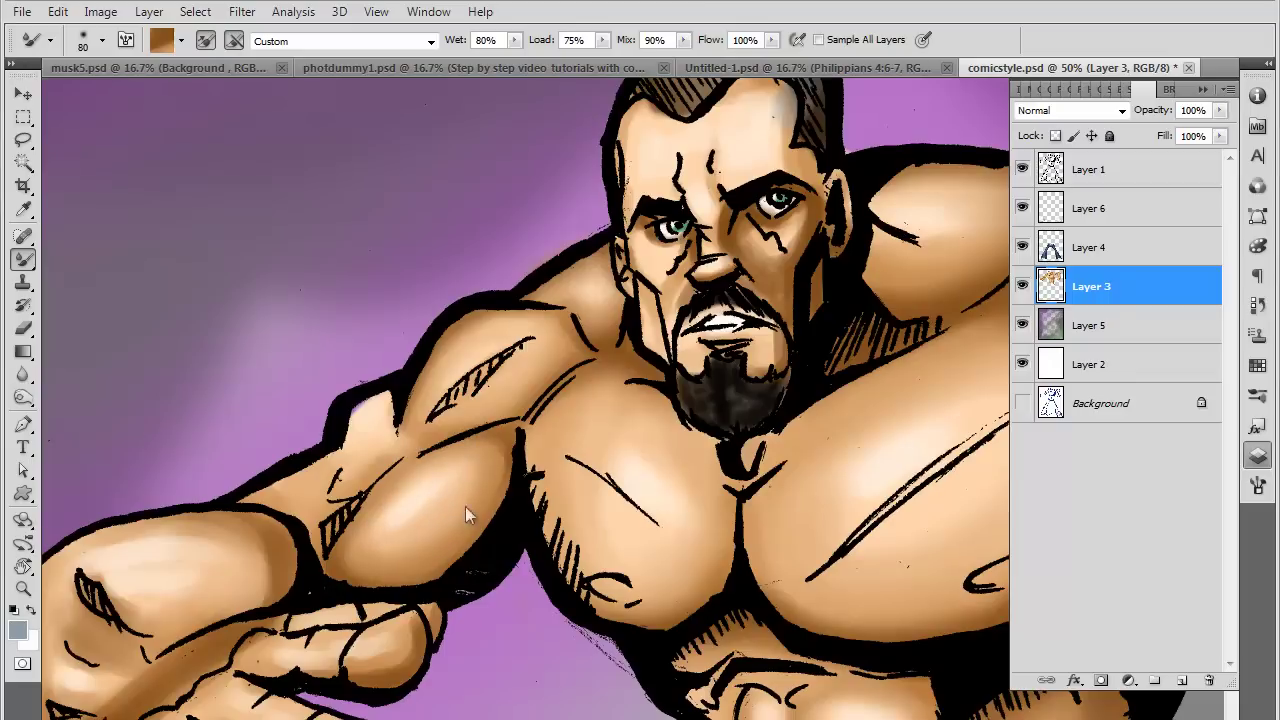
{"action": "left_click", "coordinate": [504, 428], "text": "alt"}
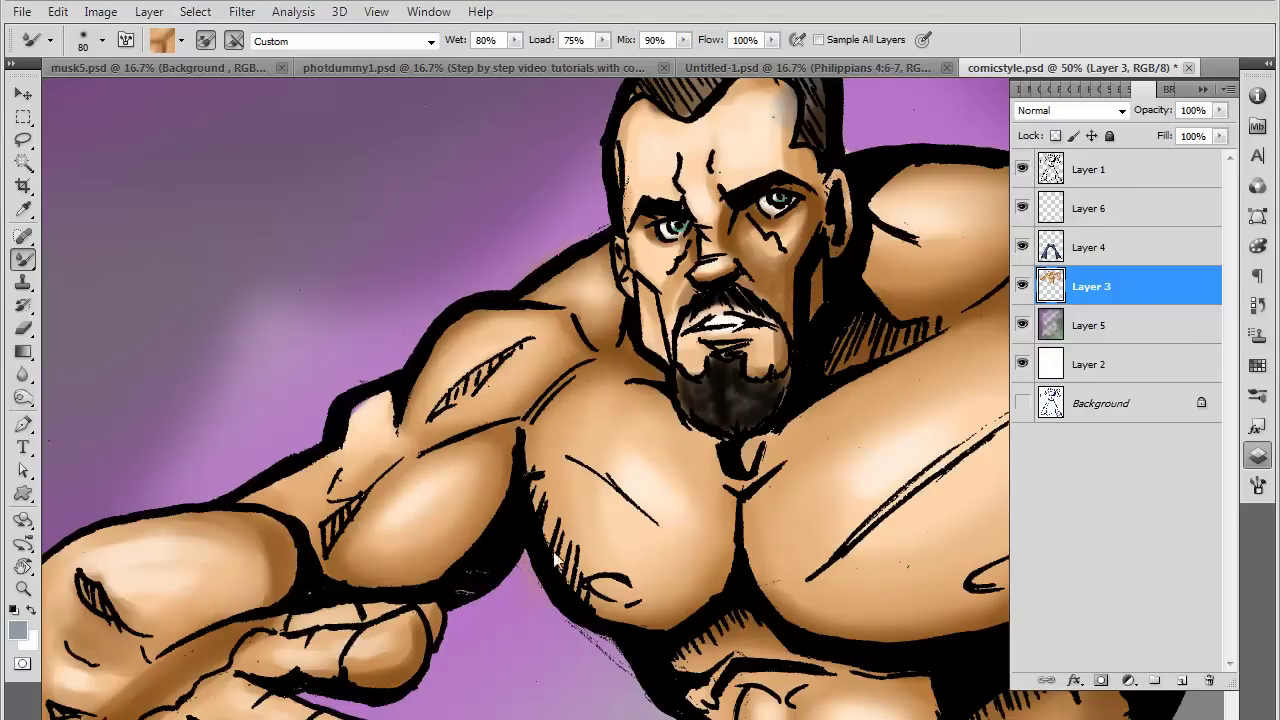
Blend the forearm edge, knuckle hatch lines and lower fingers with a size-100, then size-60 Mixer Brush
{"action": "left_click_drag", "start_coordinate": [349, 571], "coordinate": [430, 561]}
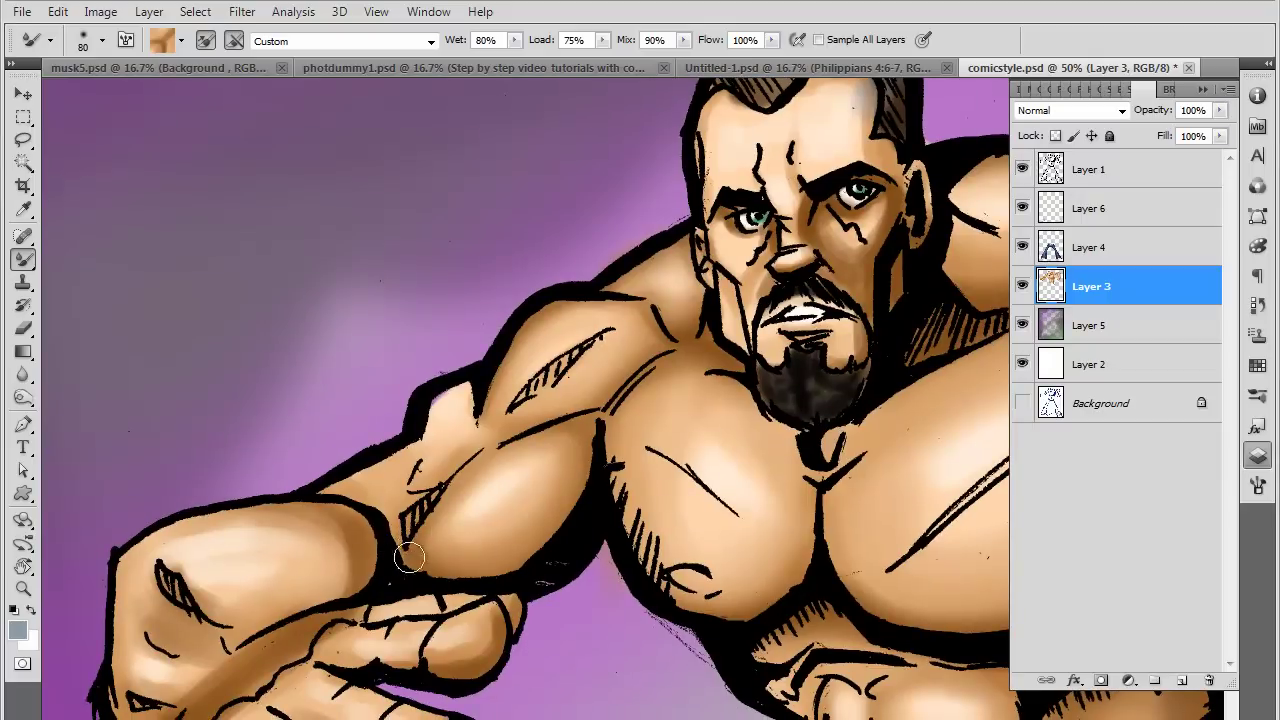
{"action": "key", "text": "bracketright"}
{"action": "key", "text": "bracketright"}
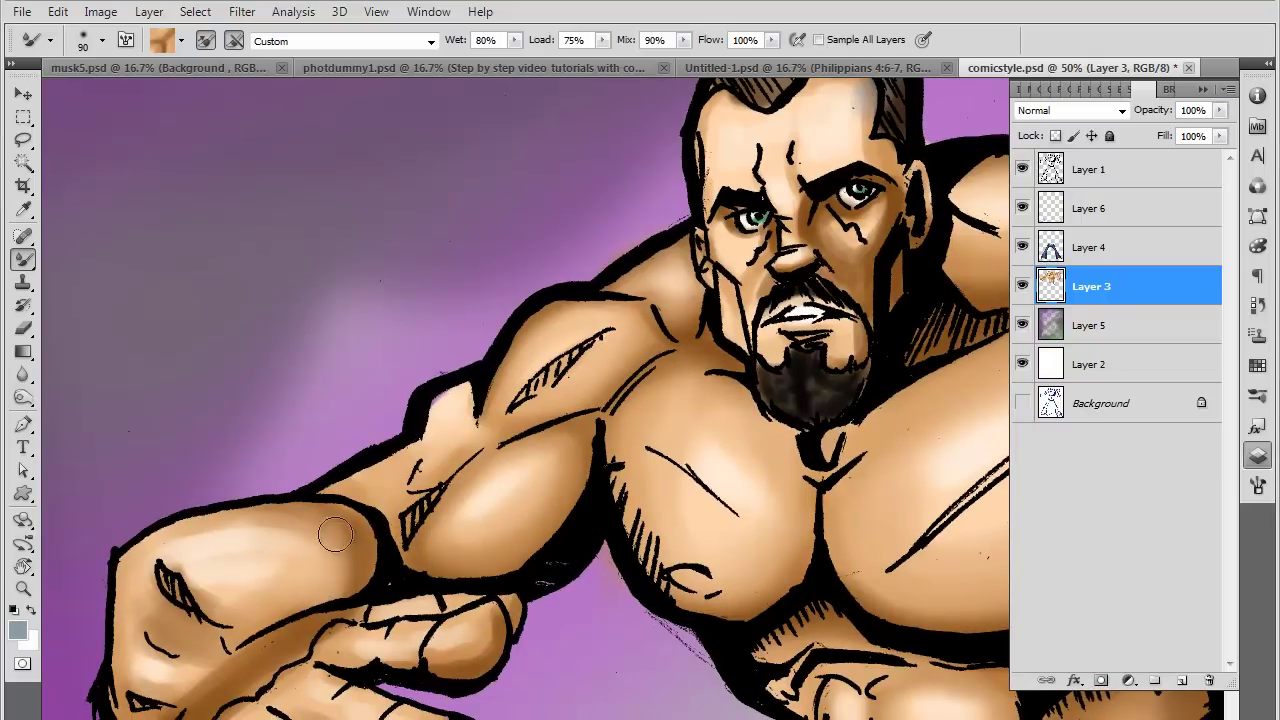
{"action": "mouse_move", "coordinate": [300, 520]}
{"action": "left_mouse_down"}
{"action": "mouse_move", "coordinate": [171, 550]}
{"action": "mouse_move", "coordinate": [120, 606]}
{"action": "mouse_move", "coordinate": [228, 525]}
{"action": "mouse_move", "coordinate": [340, 575]}
{"action": "mouse_move", "coordinate": [300, 600]}
{"action": "mouse_move", "coordinate": [243, 606]}
{"action": "mouse_move", "coordinate": [200, 585]}
{"action": "left_mouse_up"}
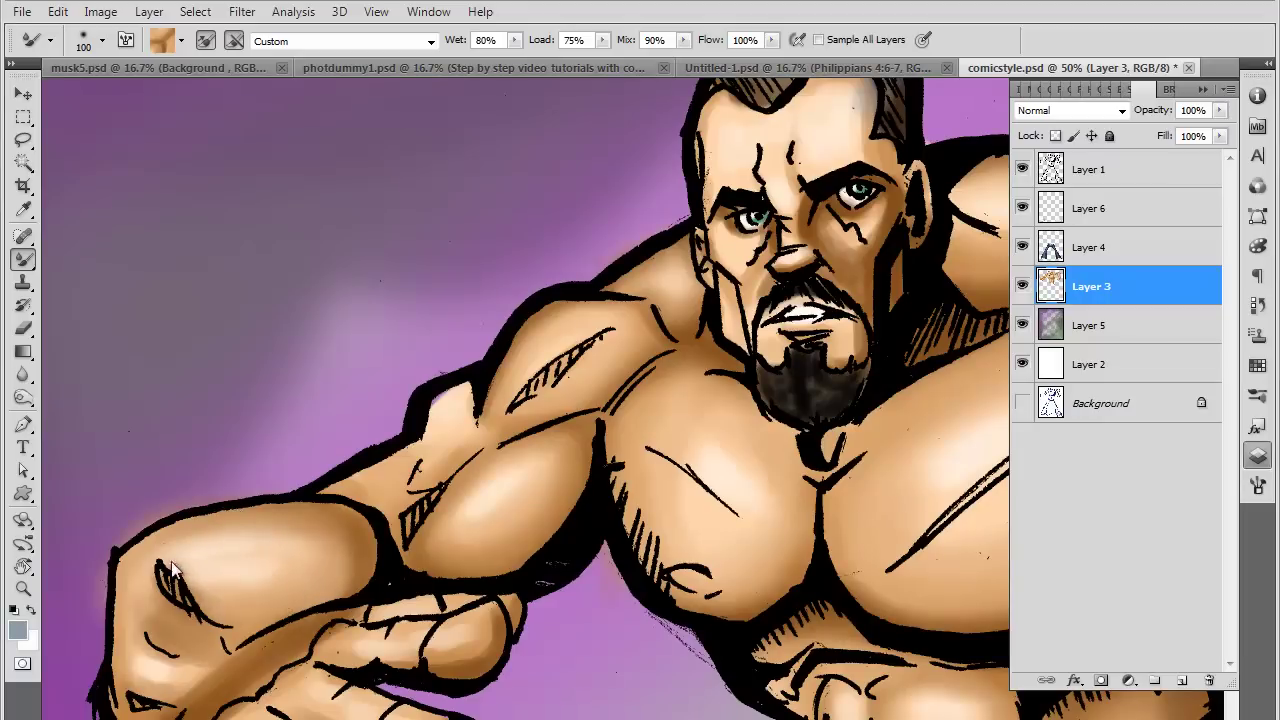
{"action": "left_click_drag", "start_coordinate": [296, 598], "coordinate": [313, 482]}
{"action": "mouse_move", "coordinate": [372, 512]}
{"action": "left_mouse_down"}
{"action": "mouse_move", "coordinate": [310, 465]}
{"action": "mouse_move", "coordinate": [340, 515]}
{"action": "mouse_move", "coordinate": [285, 570]}
{"action": "mouse_move", "coordinate": [308, 592]}
{"action": "mouse_move", "coordinate": [297, 604]}
{"action": "mouse_move", "coordinate": [321, 550]}
{"action": "mouse_move", "coordinate": [376, 555]}
{"action": "mouse_move", "coordinate": [340, 590]}
{"action": "mouse_move", "coordinate": [490, 505]}
{"action": "mouse_move", "coordinate": [580, 498]}
{"action": "left_mouse_up"}
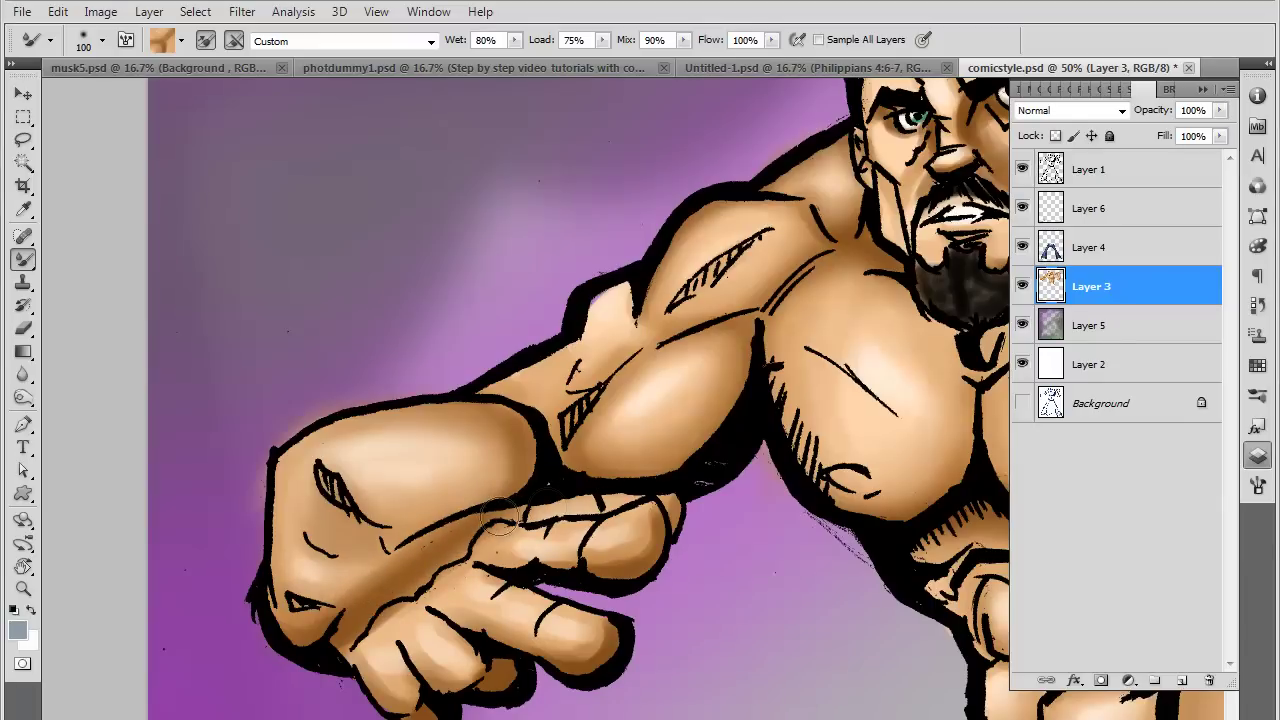
{"action": "left_click_drag", "start_coordinate": [455, 556], "coordinate": [348, 632]}
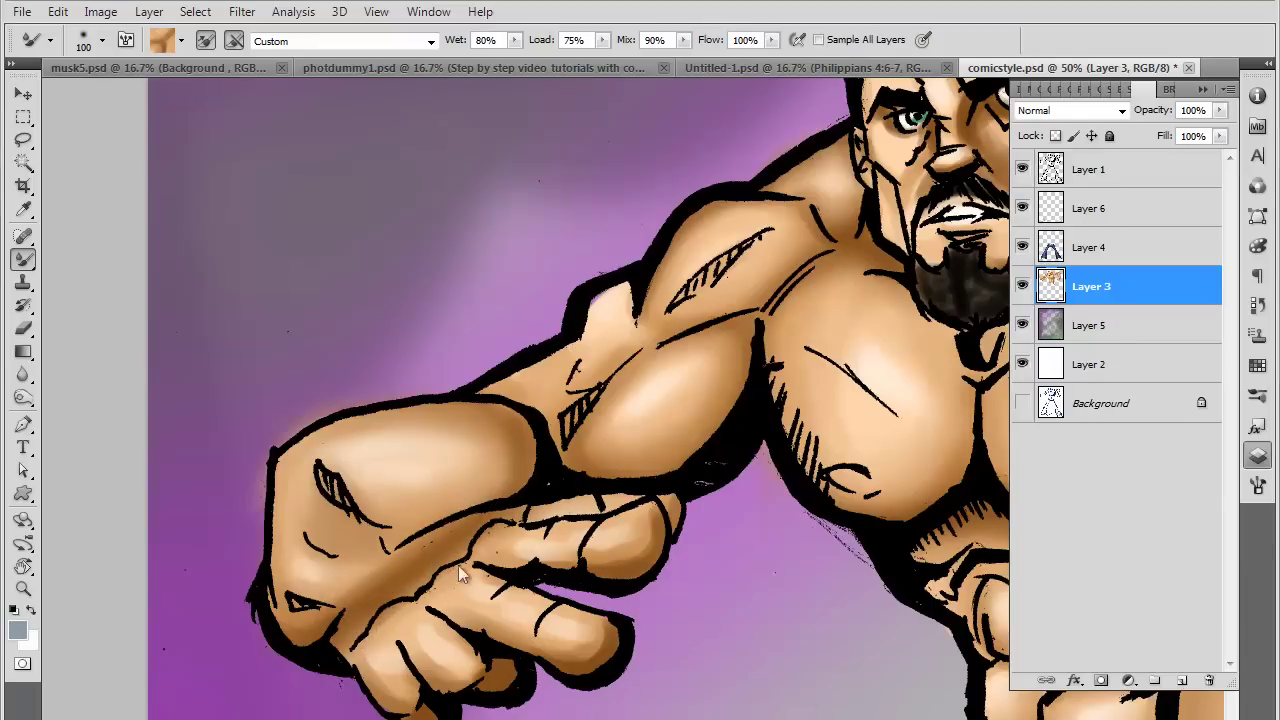
{"action": "mouse_move", "coordinate": [540, 605]}
{"action": "left_mouse_down"}
{"action": "mouse_move", "coordinate": [480, 597]}
{"action": "mouse_move", "coordinate": [617, 637]}
{"action": "mouse_move", "coordinate": [640, 577]}
{"action": "mouse_move", "coordinate": [530, 566]}
{"action": "mouse_move", "coordinate": [631, 553]}
{"action": "left_mouse_up"}
{"action": "key", "text": "bracketleft"}
{"action": "key", "text": "bracketleft"}
{"action": "key", "text": "bracketleft"}
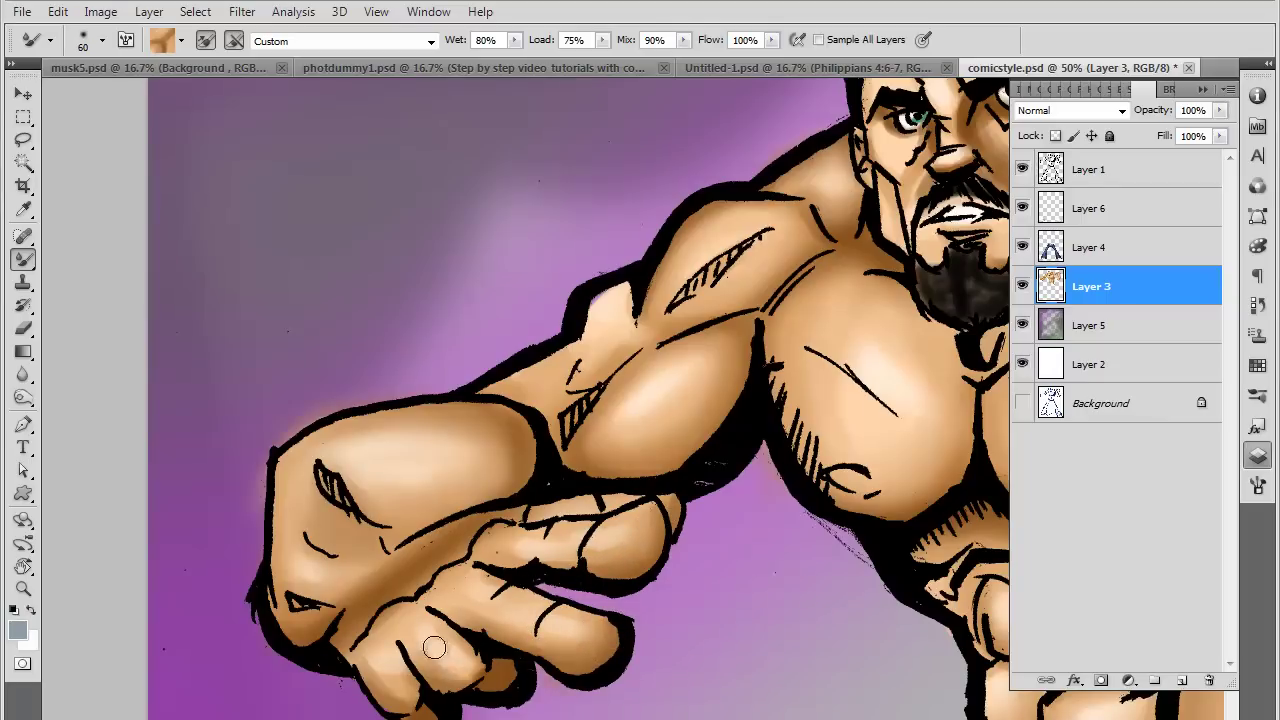
{"action": "left_click_drag", "start_coordinate": [462, 654], "coordinate": [486, 678]}
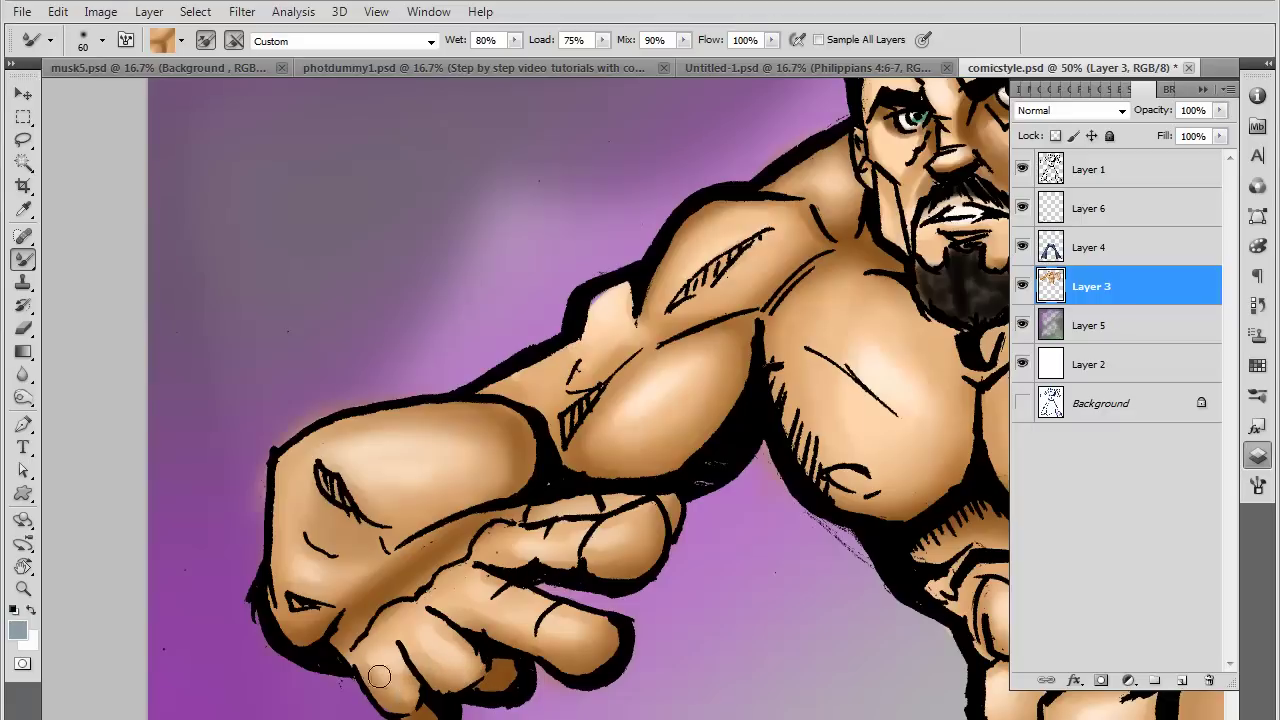
{"action": "key", "text": "ctrl+minus"}
{"action": "key", "text": "ctrl+minus"}
{"action": "key", "text": "ctrl+minus"}
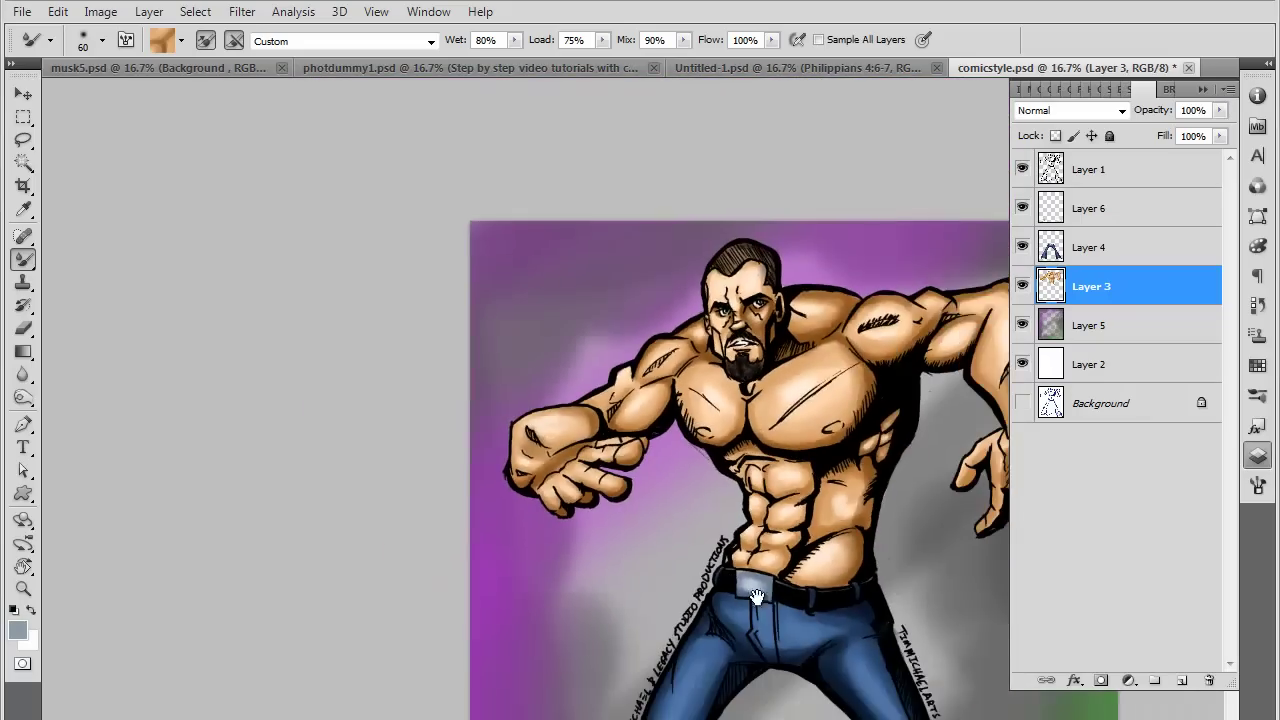
{"action": "left_click_drag", "start_coordinate": [899, 632], "coordinate": [715, 596]}
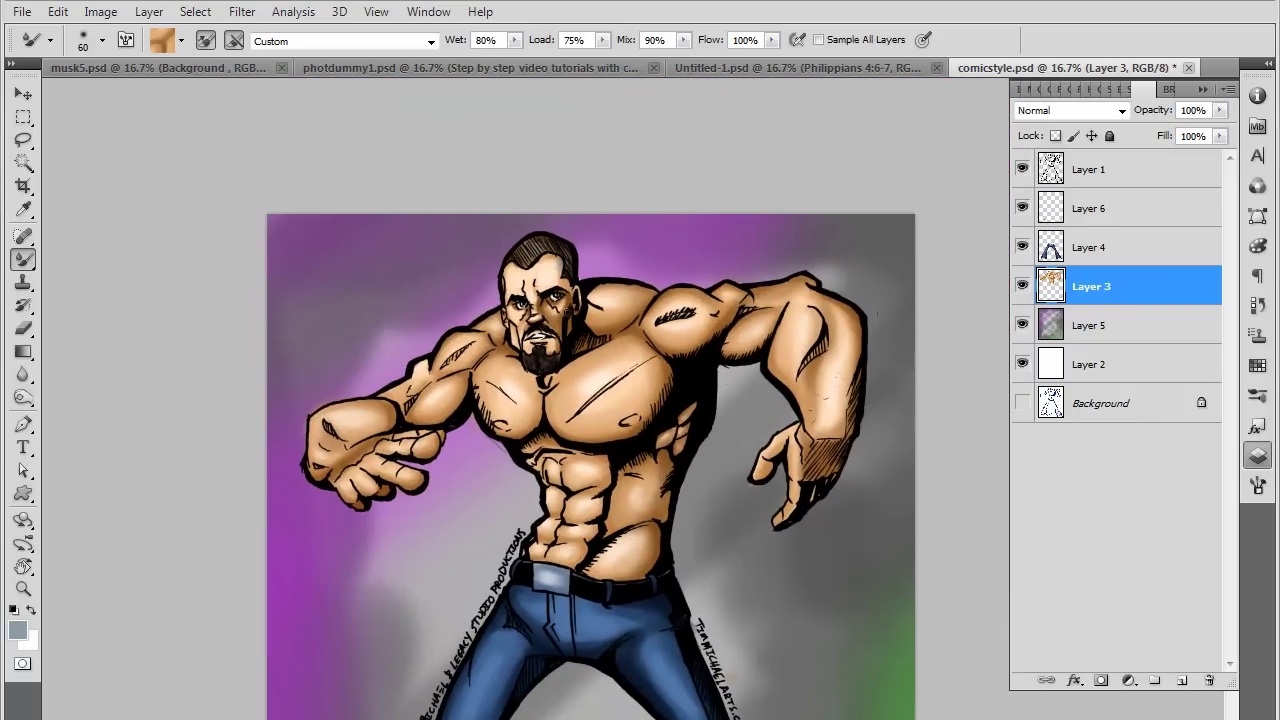
{"action": "key", "text": "ctrl+plus"}
{"action": "key", "text": "ctrl+plus"}
{"action": "key", "text": "ctrl+plus"}
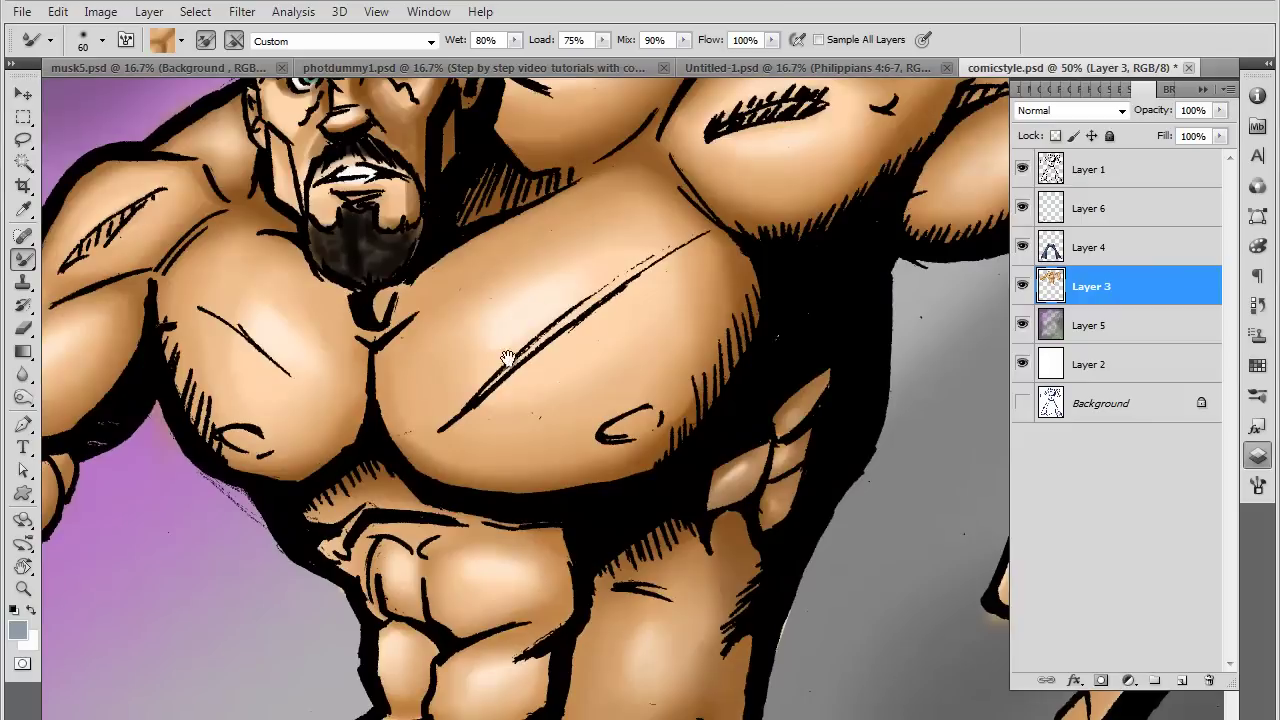
{"action": "key", "text": "ctrl+plus"}
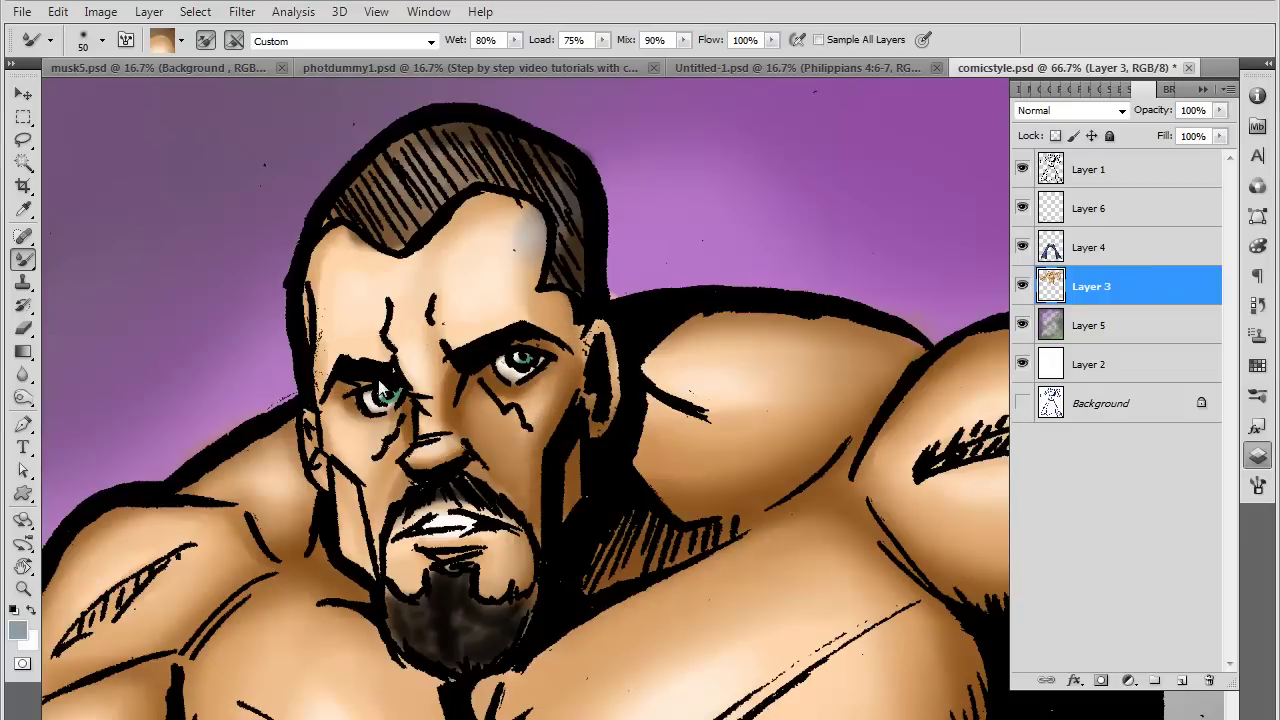
{"action": "left_click_drag", "start_coordinate": [300, 526], "coordinate": [427, 399]}
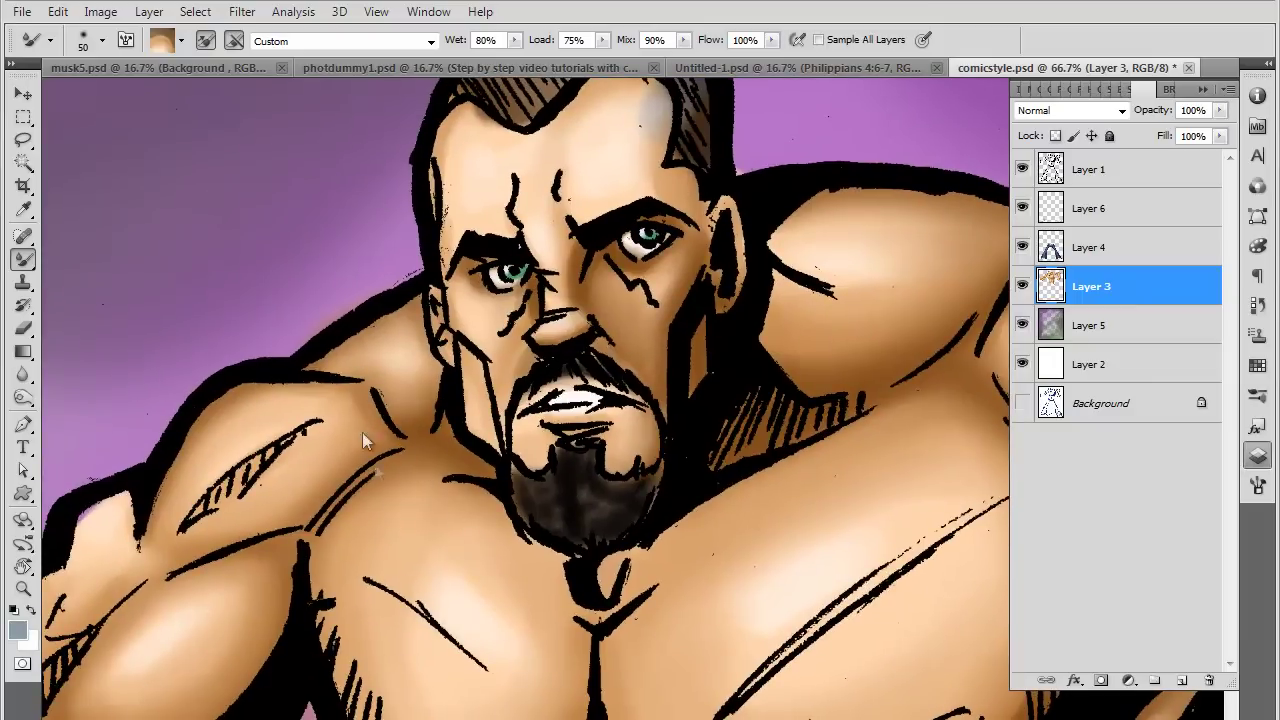
{"action": "key", "text": "ctrl+minus"}
{"action": "key", "text": "ctrl+minus"}
{"action": "key", "text": "ctrl+minus"}
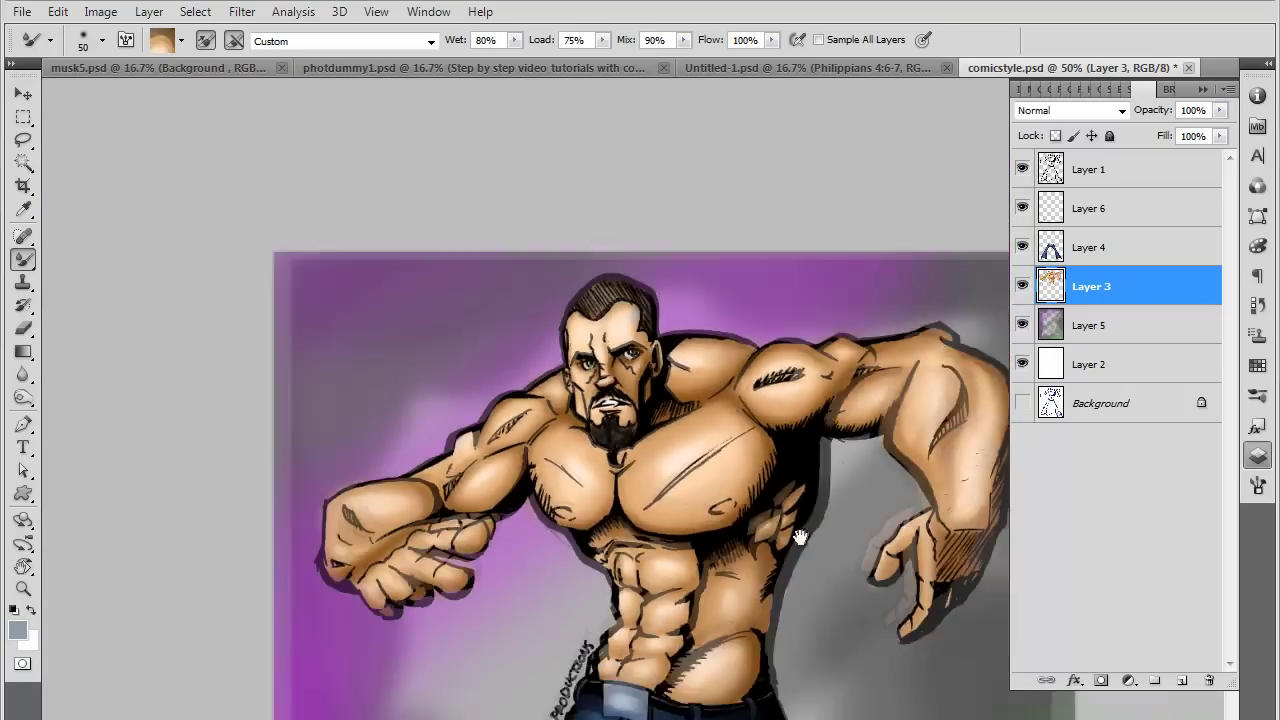
{"action": "key", "text": "ctrl+minus"}
On Layer 4, blend the crotch and thigh jeans shading with a size-80 Mixer Brush, resampling the jeans blue
{"action": "left_click_drag", "start_coordinate": [793, 586], "coordinate": [752, 470]}
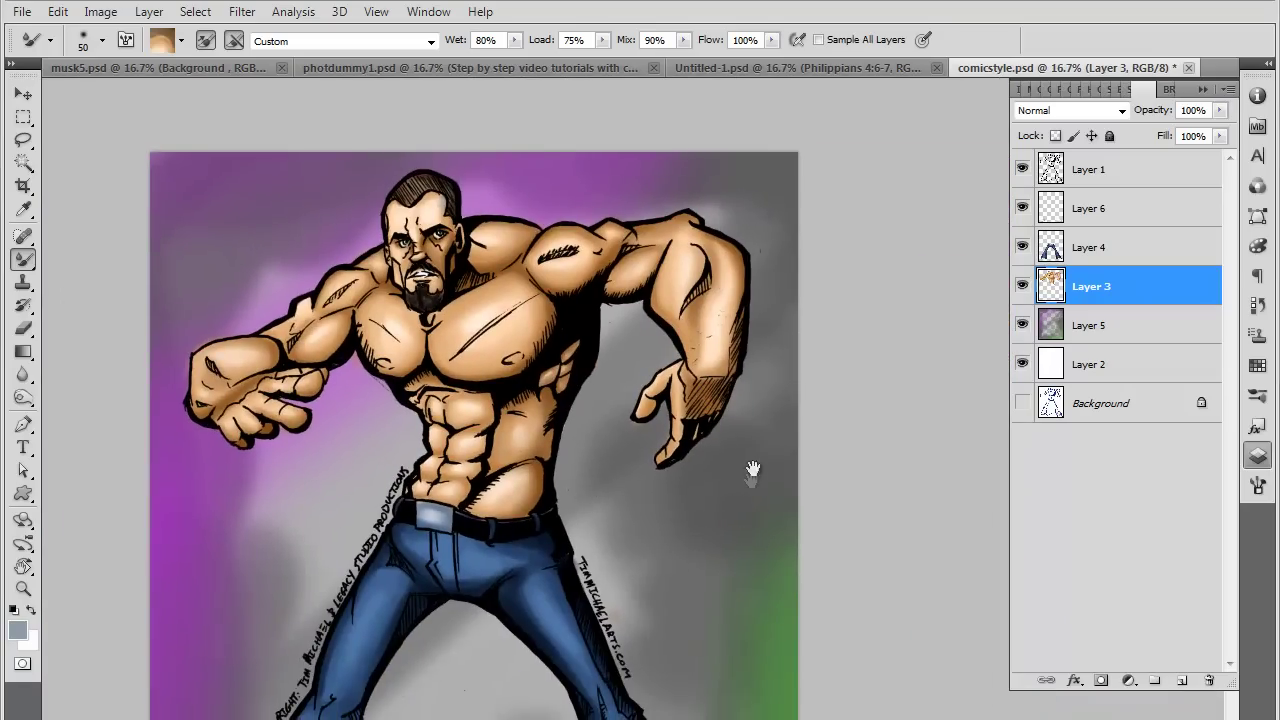
{"action": "scroll", "coordinate": [670, 515], "scroll_direction": "up", "scroll_amount": 1}
{"action": "scroll", "coordinate": [614, 557], "scroll_direction": "up", "scroll_amount": 1}
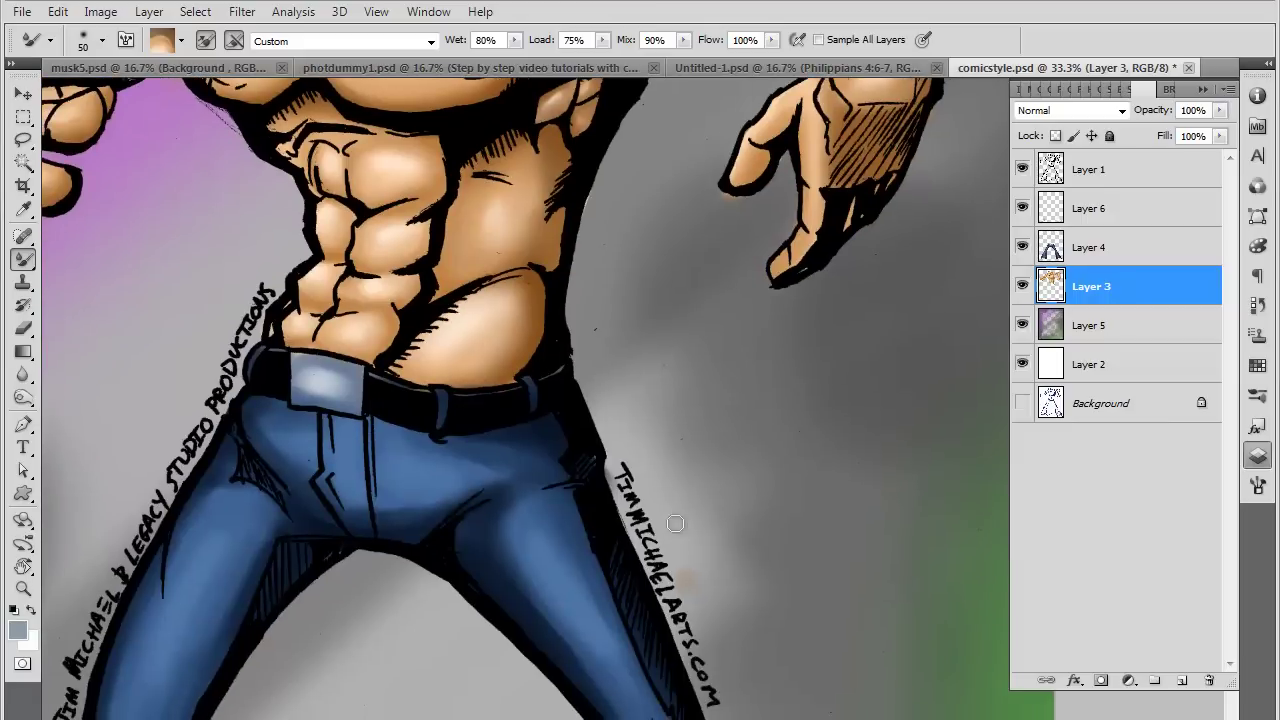
{"action": "key", "text": "bracketright"}
{"action": "key", "text": "bracketright"}
{"action": "key", "text": "bracketright"}
{"action": "left_click", "coordinate": [1080, 247]}
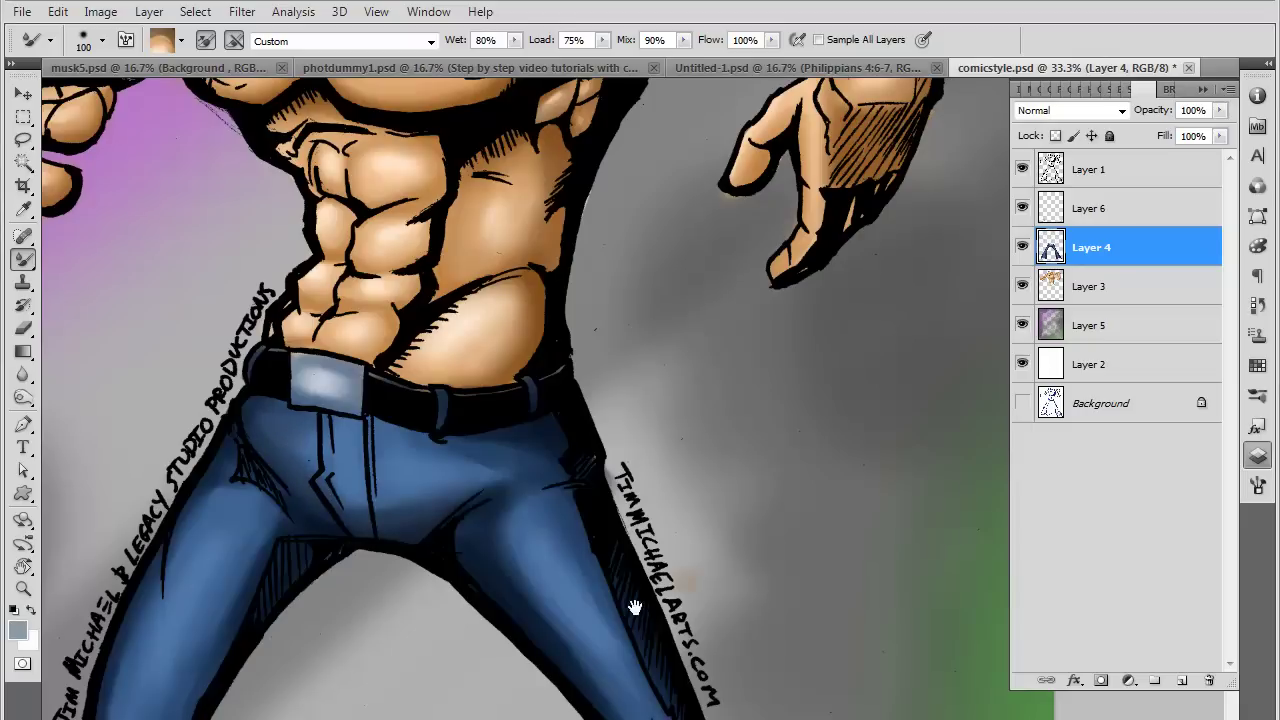
{"action": "left_click_drag", "start_coordinate": [634, 606], "coordinate": [529, 586]}
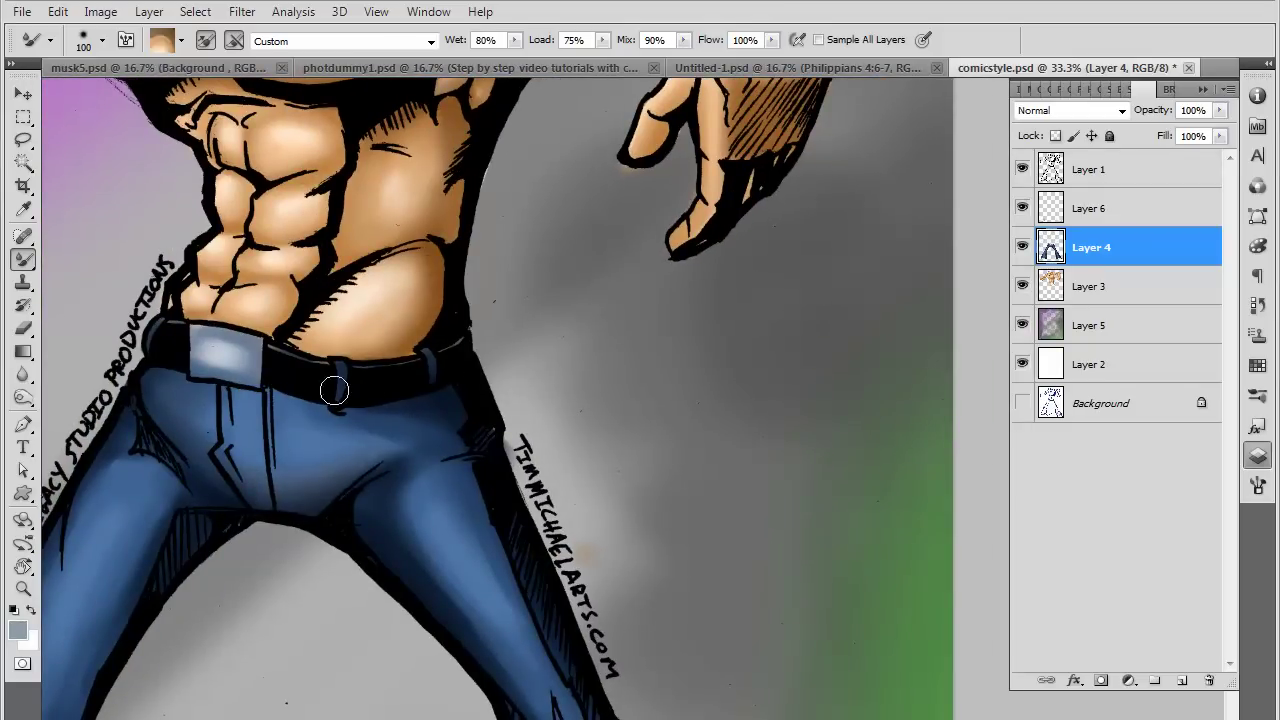
{"action": "mouse_move", "coordinate": [356, 431]}
{"action": "left_mouse_down"}
{"action": "mouse_move", "coordinate": [420, 465]}
{"action": "mouse_move", "coordinate": [423, 411]}
{"action": "mouse_move", "coordinate": [443, 488]}
{"action": "left_mouse_up"}
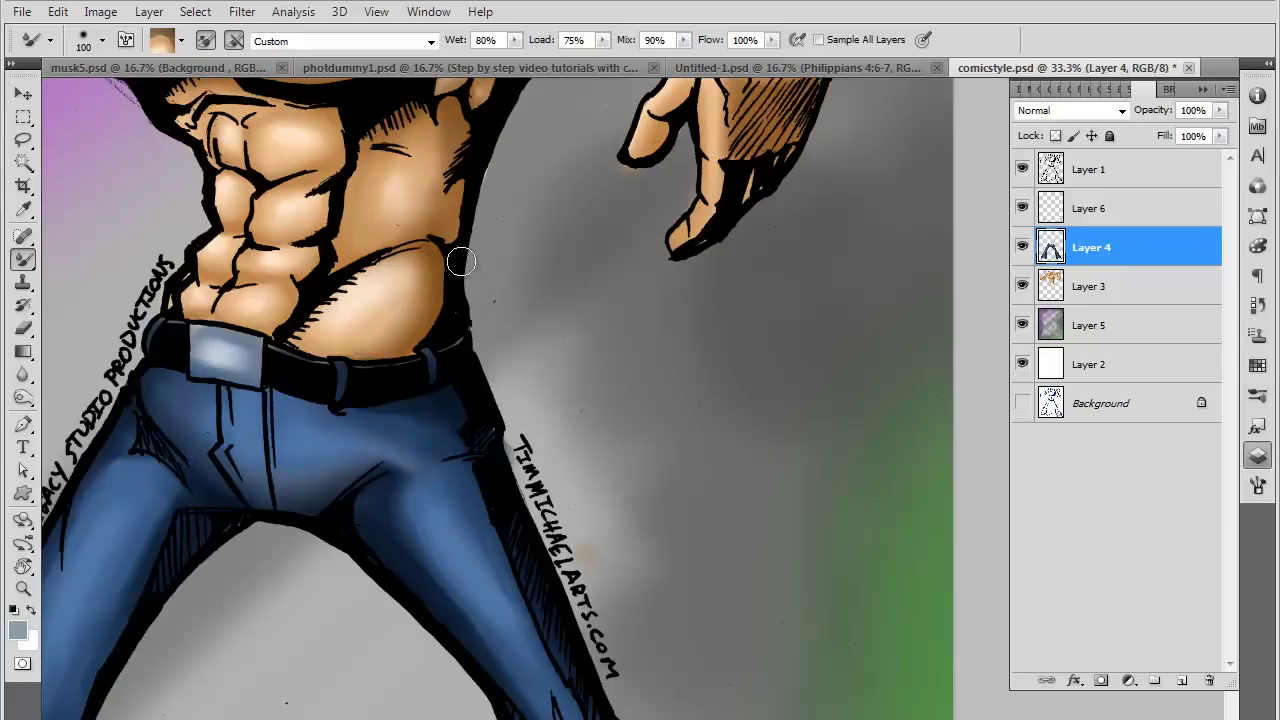
{"action": "left_click", "coordinate": [393, 444], "text": "alt"}
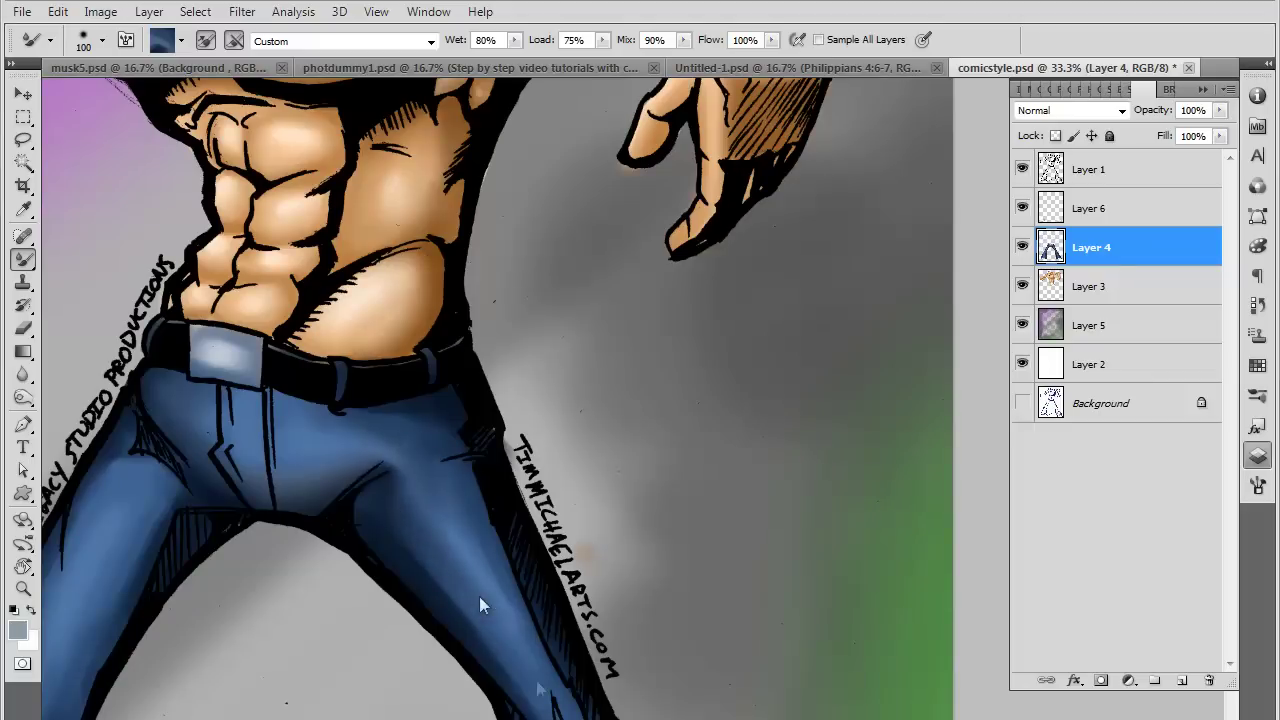
{"action": "mouse_move", "coordinate": [489, 597]}
{"action": "left_mouse_down"}
{"action": "mouse_move", "coordinate": [451, 491]}
{"action": "mouse_move", "coordinate": [451, 537]}
{"action": "mouse_move", "coordinate": [400, 503]}
{"action": "mouse_move", "coordinate": [458, 620]}
{"action": "left_mouse_up"}
{"action": "left_click", "coordinate": [333, 437], "text": "alt"}
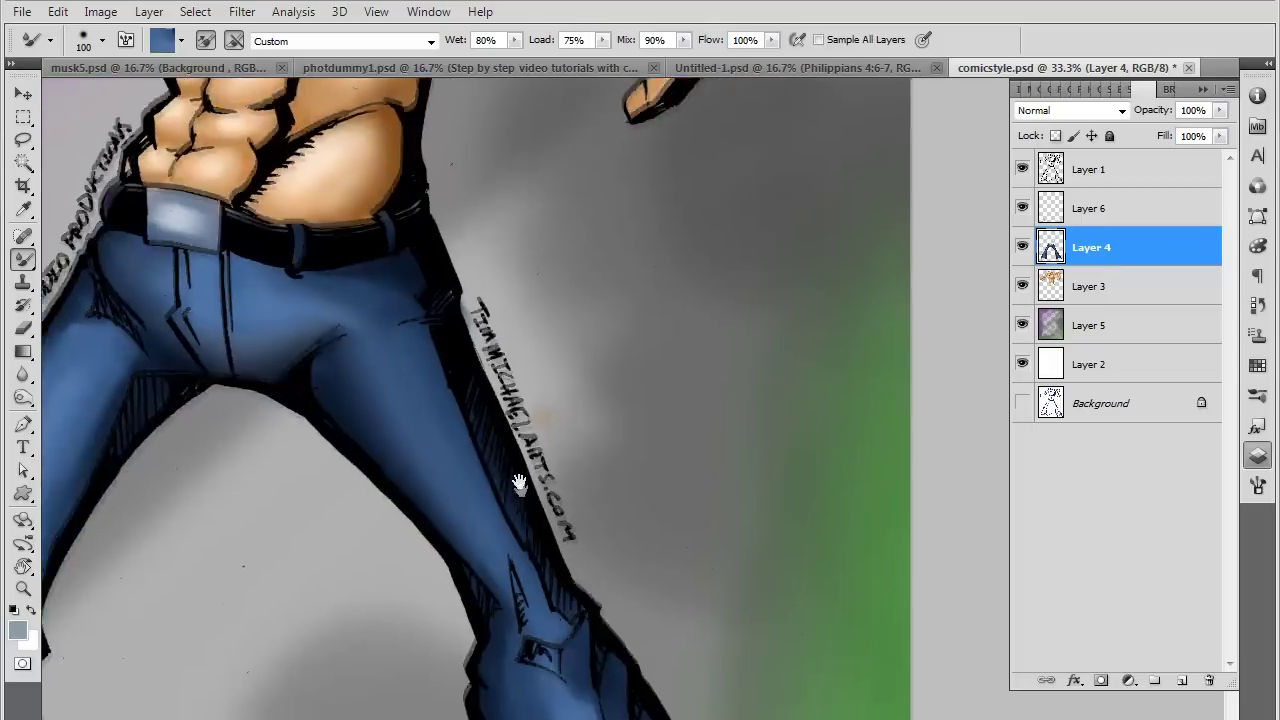
Blend the jeans shading above the knee, along the fold line and at the outer right edge
{"action": "left_click_drag", "start_coordinate": [472, 626], "coordinate": [467, 452]}
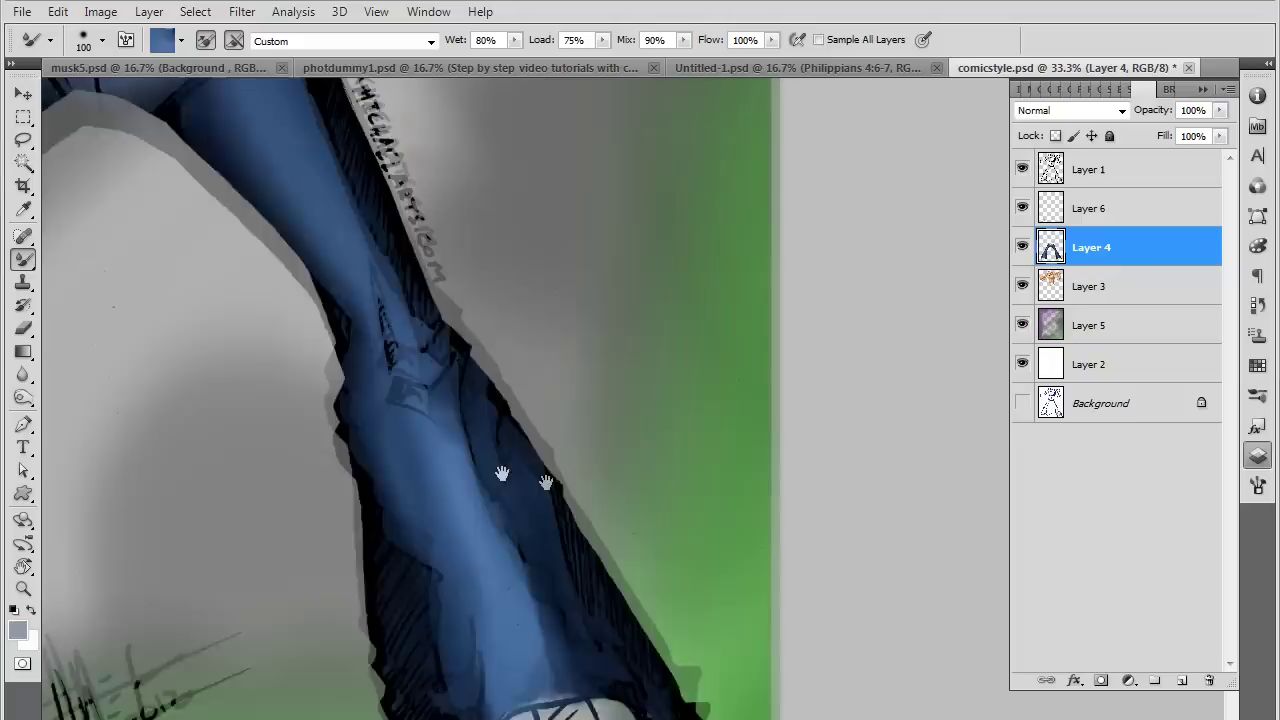
{"action": "left_click_drag", "start_coordinate": [623, 649], "coordinate": [406, 527]}
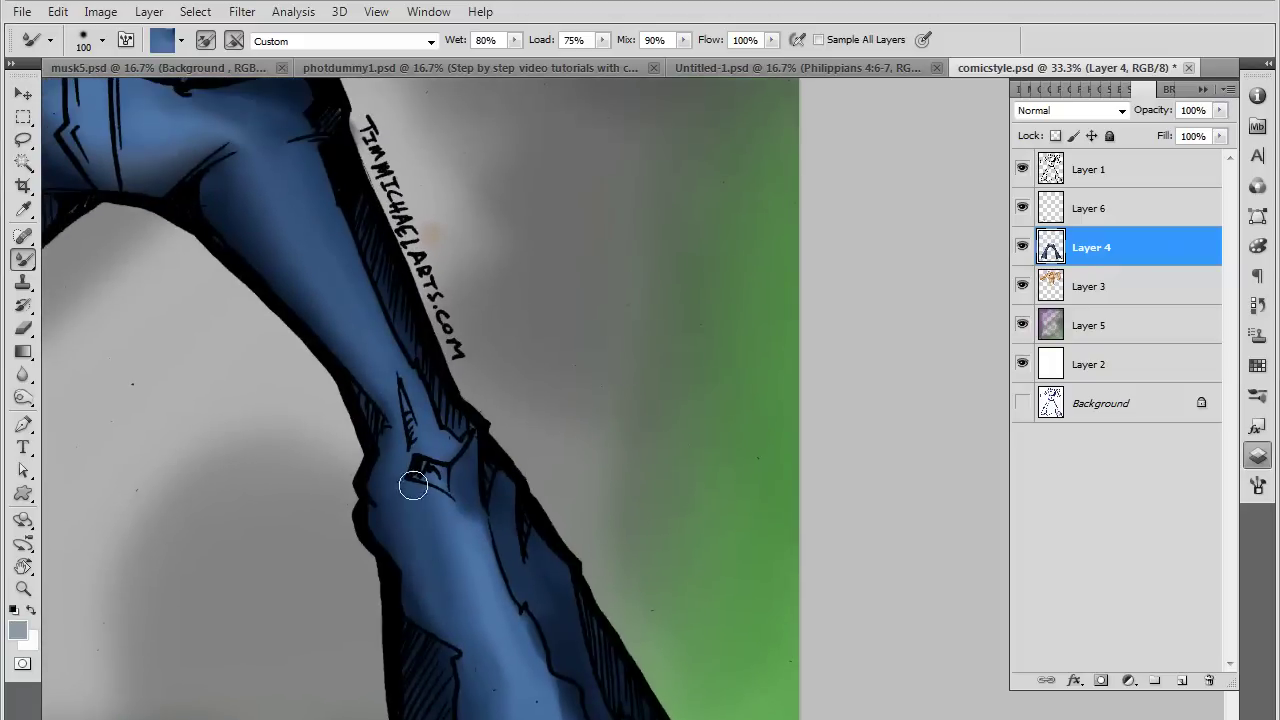
{"action": "left_click_drag", "start_coordinate": [446, 620], "coordinate": [425, 487]}
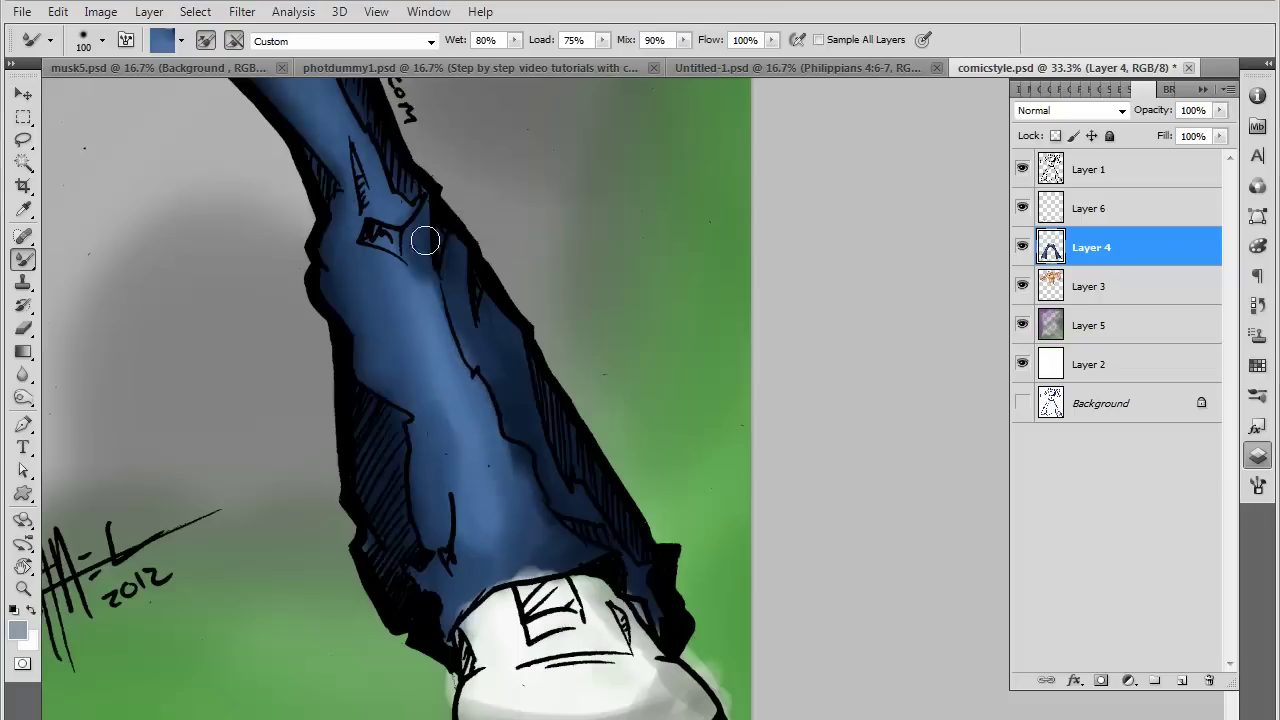
{"action": "left_click_drag", "start_coordinate": [423, 240], "coordinate": [404, 241]}
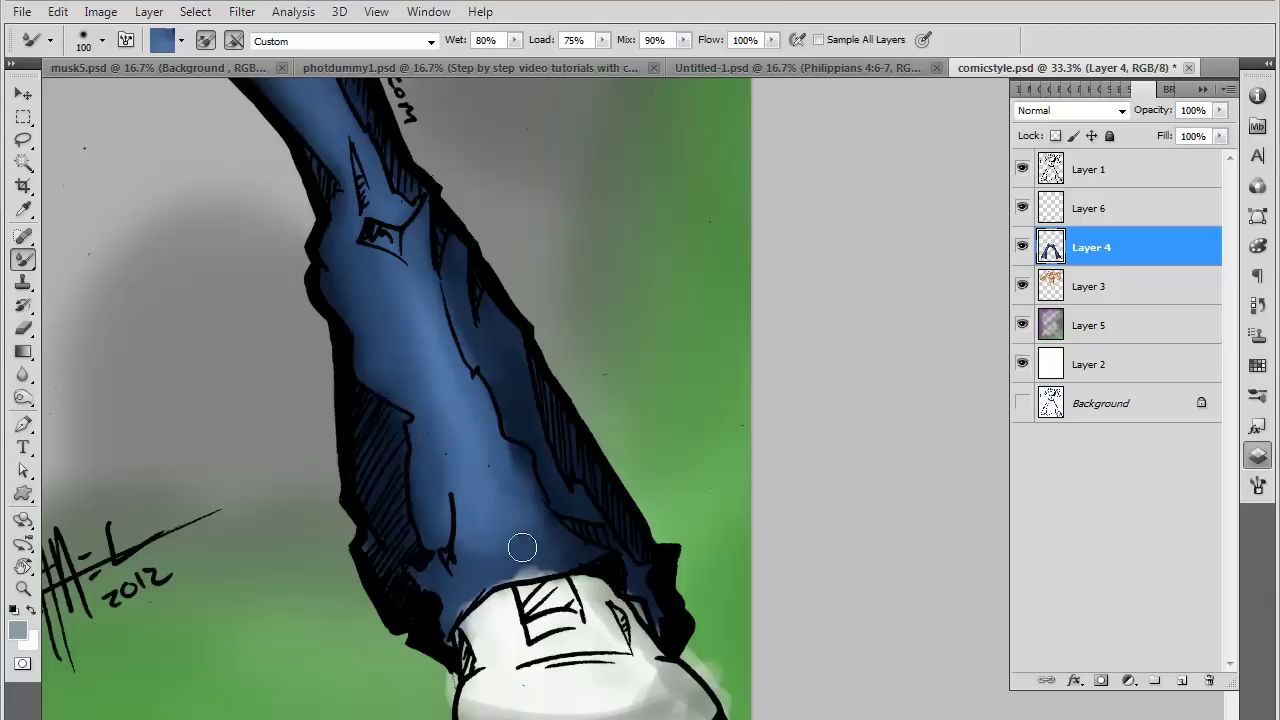
{"action": "left_click_drag", "start_coordinate": [505, 450], "coordinate": [531, 481]}
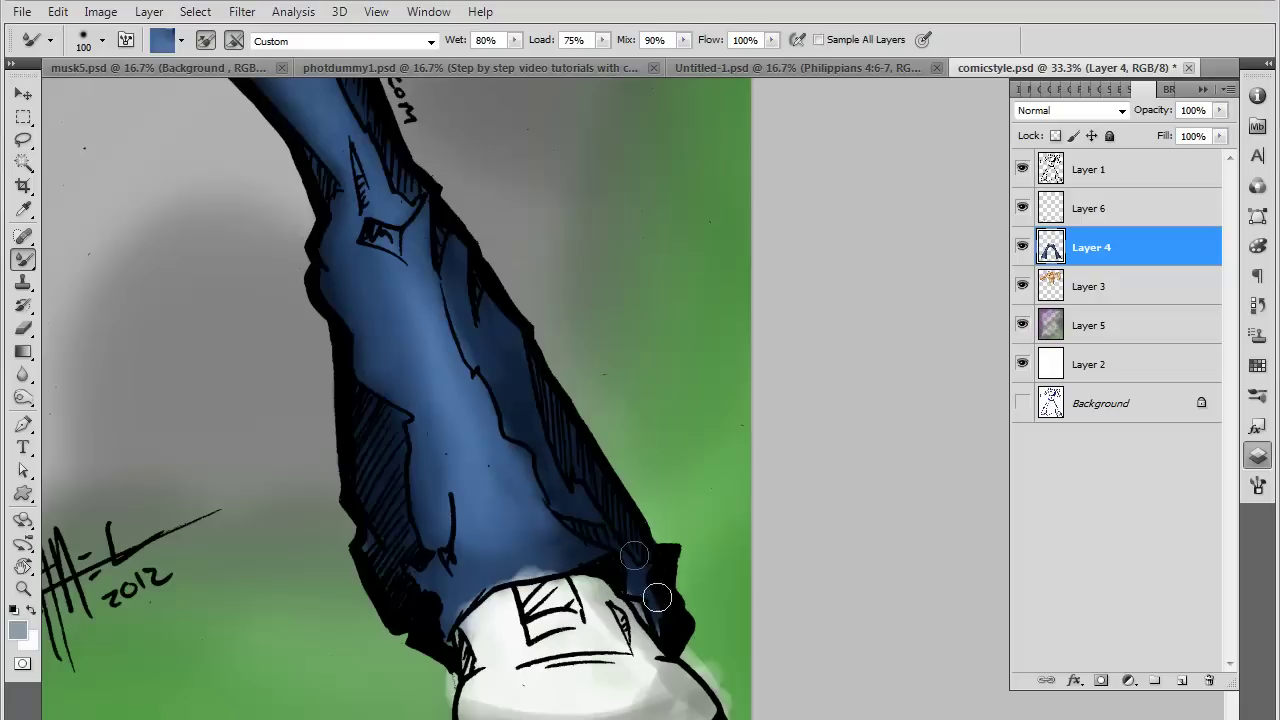
{"action": "left_click_drag", "start_coordinate": [461, 203], "coordinate": [459, 243]}
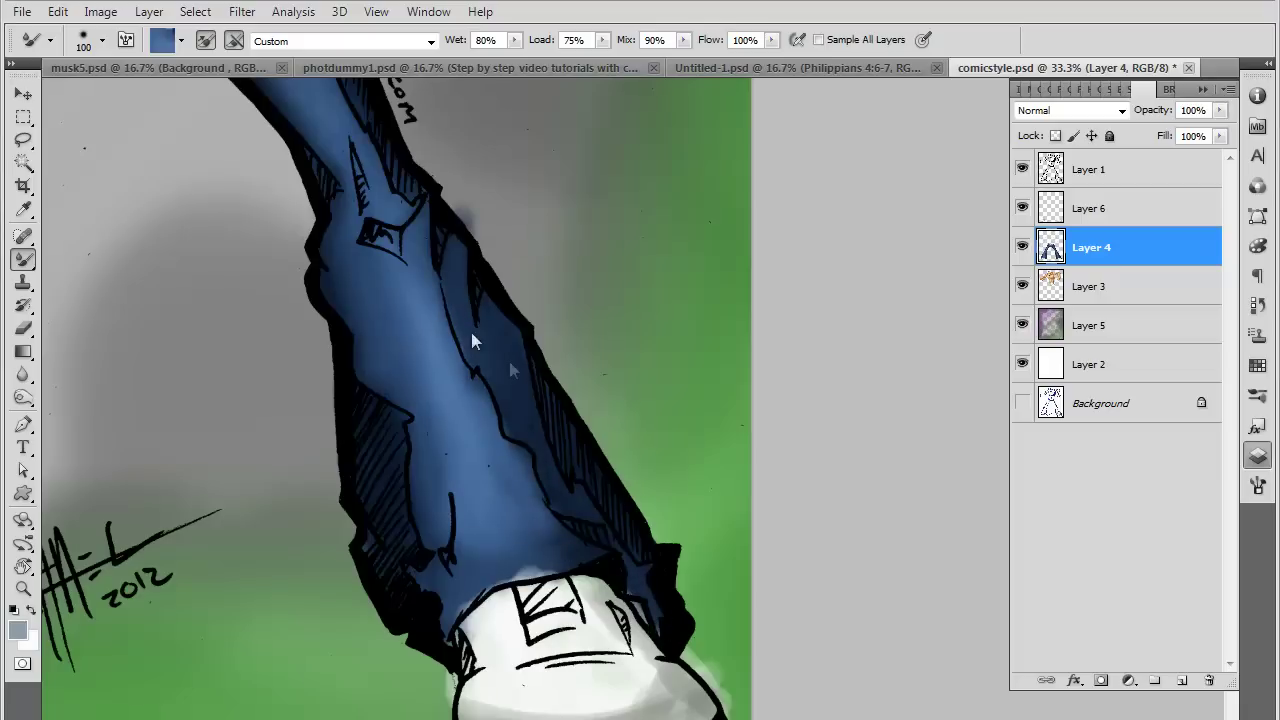
{"action": "scroll", "coordinate": [639, 541], "scroll_direction": "up", "scroll_amount": 5}
{"action": "scroll", "coordinate": [639, 541], "scroll_direction": "left", "scroll_amount": 3}
{"action": "scroll", "coordinate": [660, 580], "scroll_direction": "up", "scroll_amount": 5}
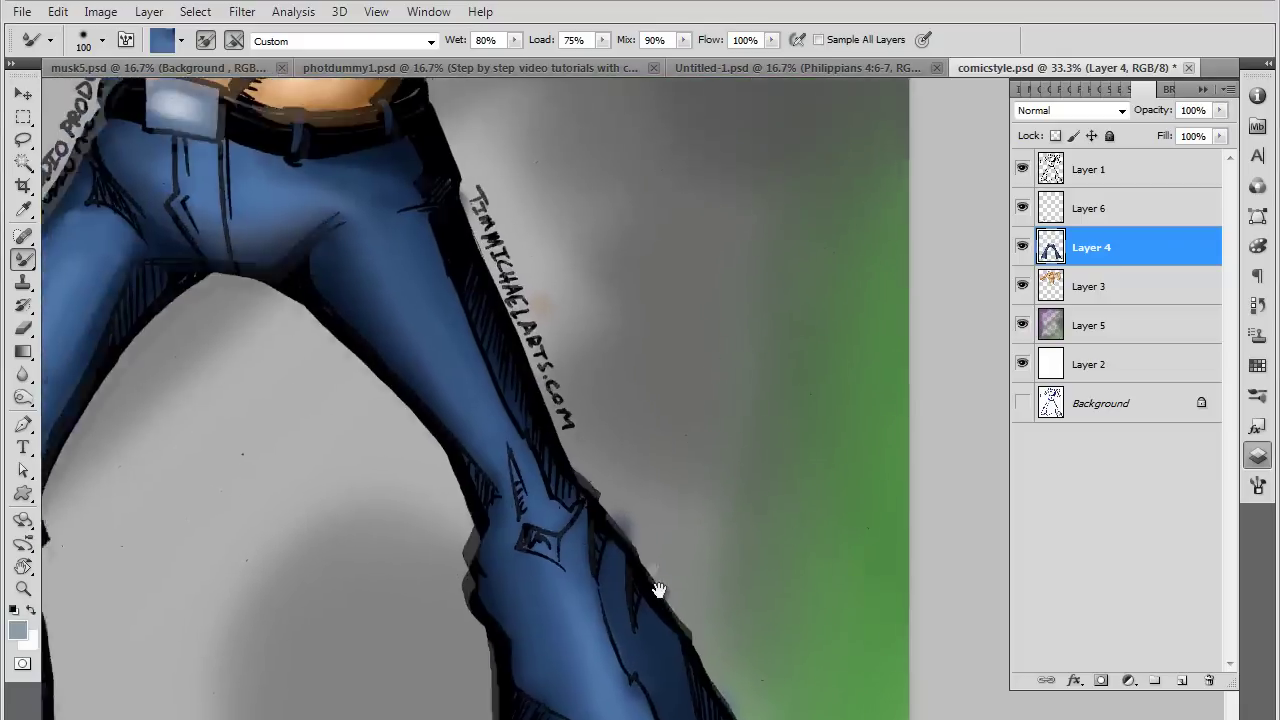
{"action": "scroll", "coordinate": [660, 590], "scroll_direction": "up", "scroll_amount": 5}
{"action": "scroll", "coordinate": [641, 585], "scroll_direction": "up", "scroll_amount": 3}
{"action": "scroll", "coordinate": [600, 530], "scroll_direction": "left", "scroll_amount": 3}
{"action": "scroll", "coordinate": [571, 480], "scroll_direction": "left", "scroll_amount": 2}
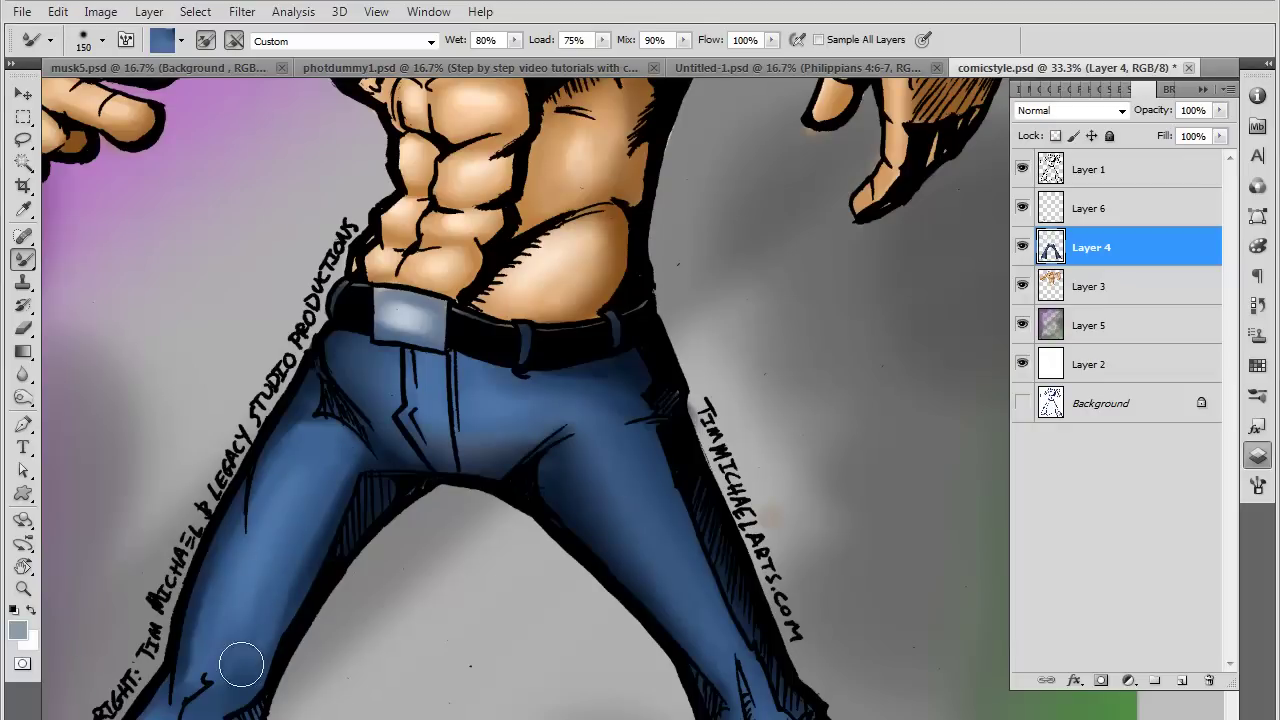
Blend the shading down the lower left jeans leg, resizing the Mixer Brush as needed
{"action": "key", "text": "bracketright"}
{"action": "key", "text": "bracketright"}
{"action": "key", "text": "bracketright"}
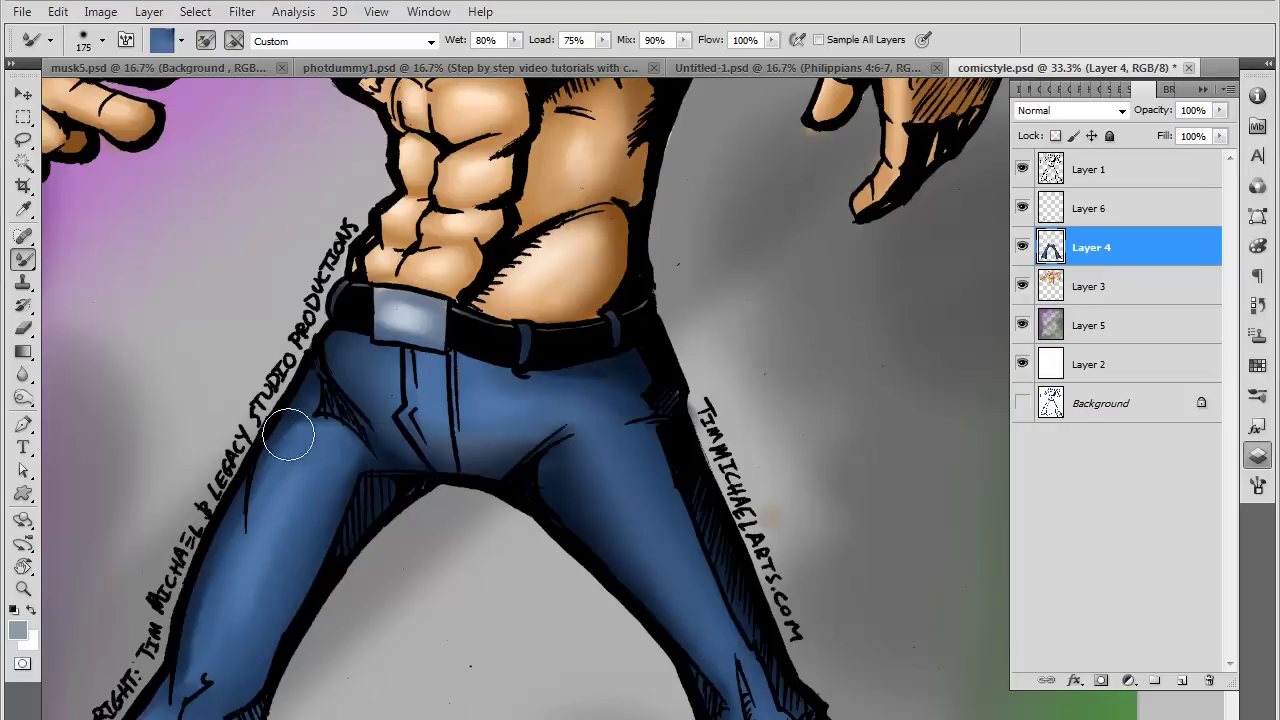
{"action": "left_click_drag", "start_coordinate": [289, 459], "coordinate": [186, 643]}
{"action": "key", "text": "bracketleft"}
{"action": "key", "text": "bracketleft"}
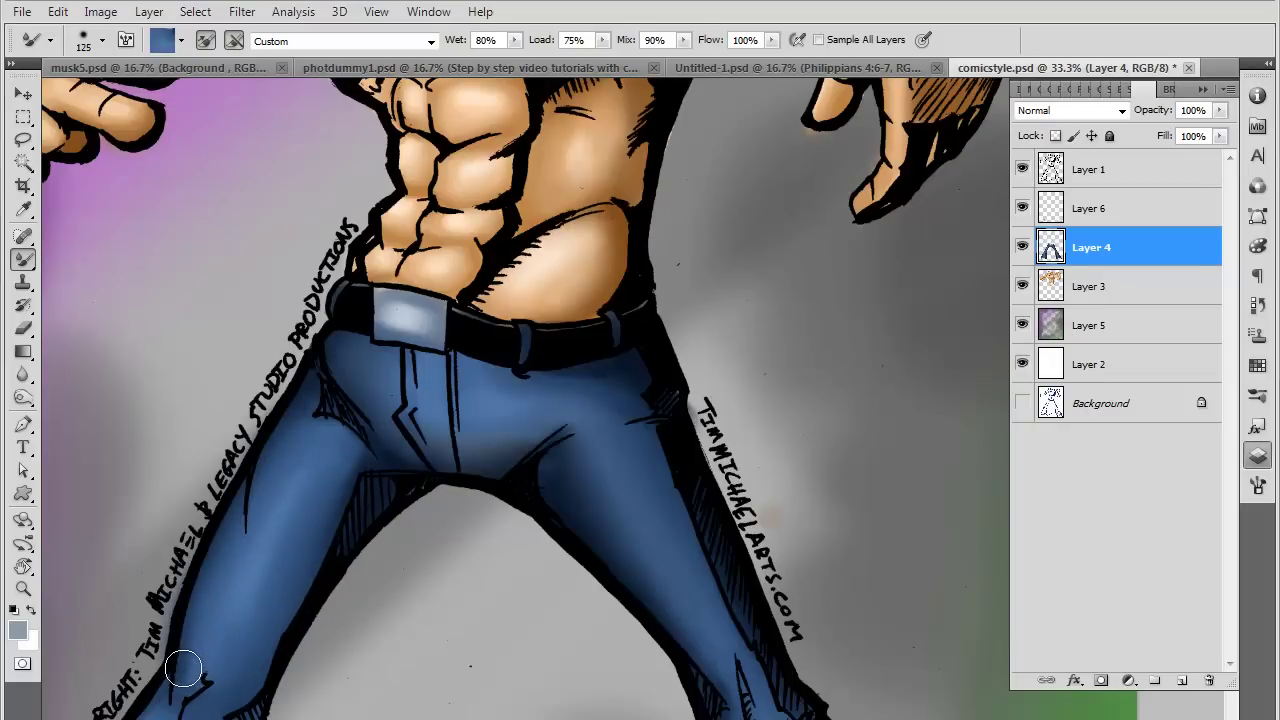
{"action": "left_click_drag", "start_coordinate": [165, 703], "coordinate": [257, 586]}
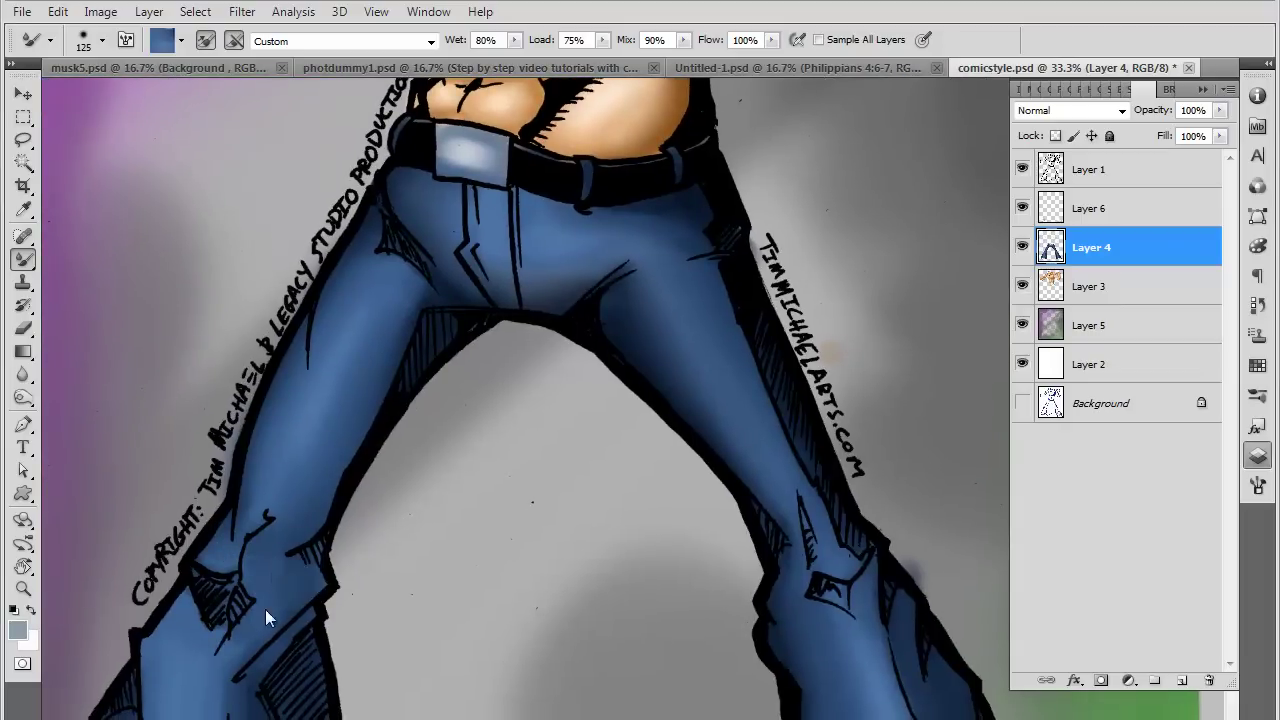
{"action": "left_click_drag", "start_coordinate": [265, 609], "coordinate": [382, 424]}
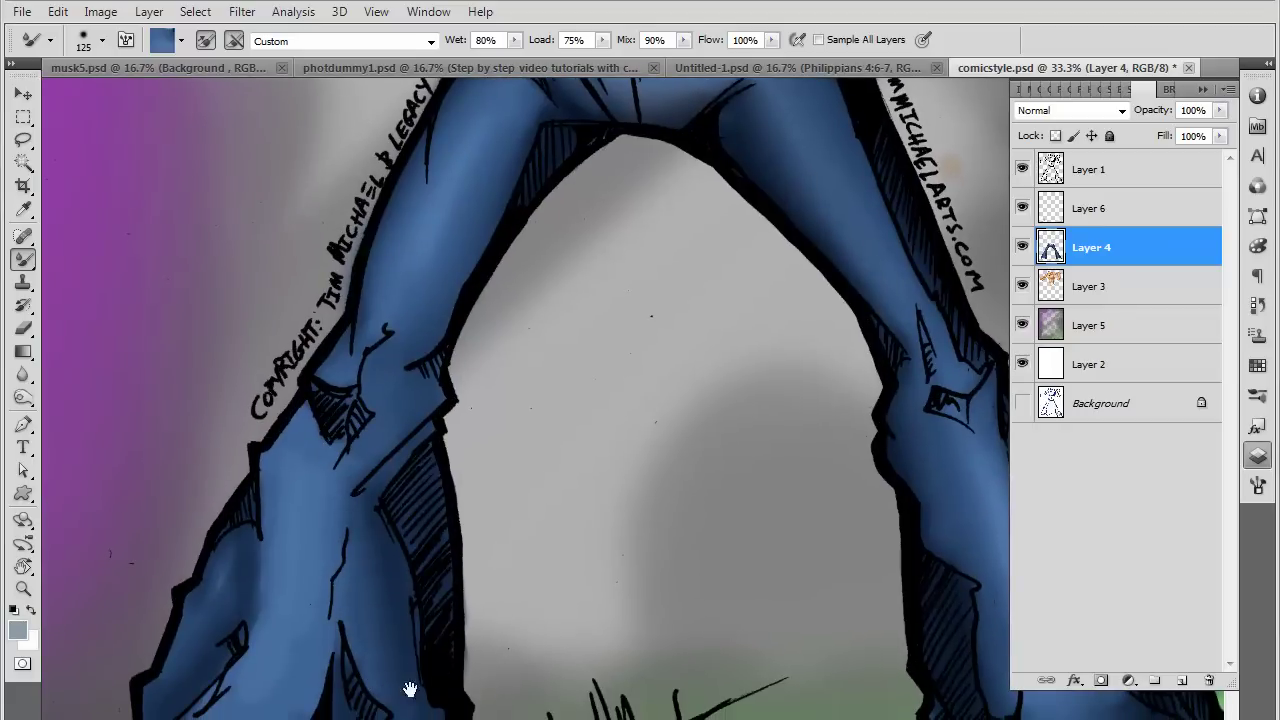
{"action": "left_click_drag", "start_coordinate": [410, 690], "coordinate": [437, 564]}
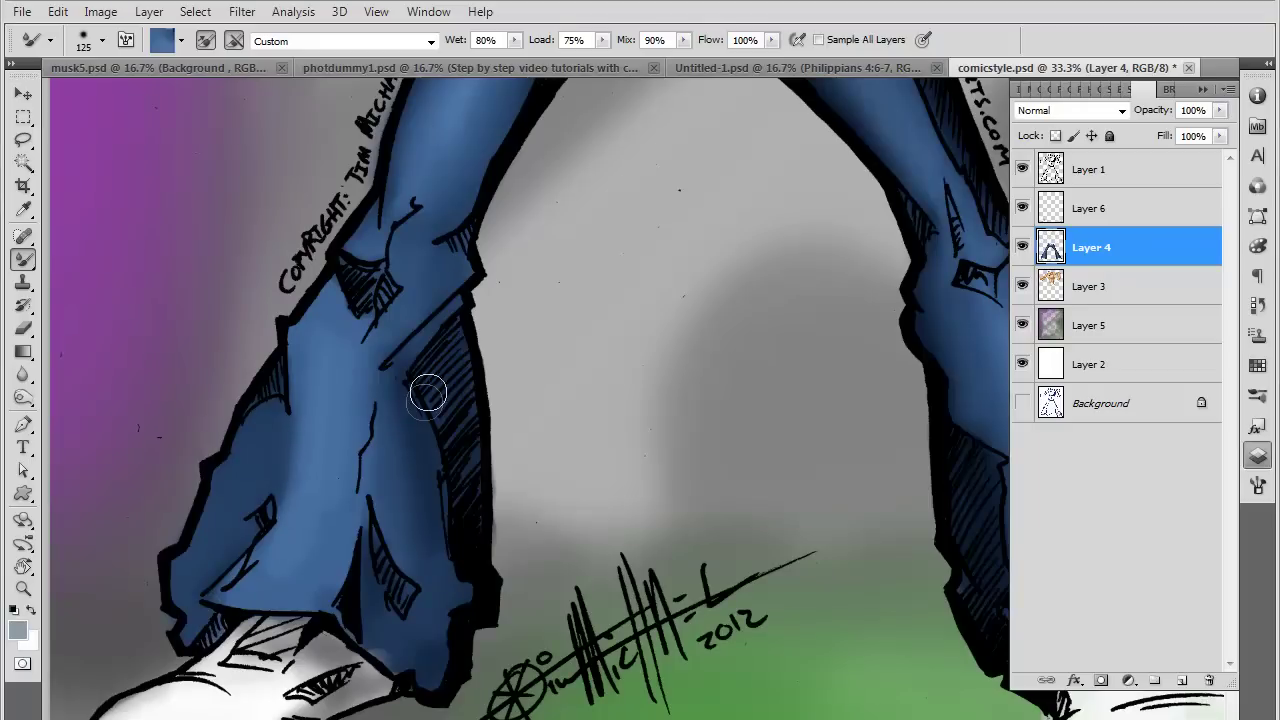
{"action": "mouse_move", "coordinate": [427, 394]}
{"action": "left_mouse_down"}
{"action": "mouse_move", "coordinate": [386, 537]}
{"action": "mouse_move", "coordinate": [396, 424]}
{"action": "left_mouse_up"}
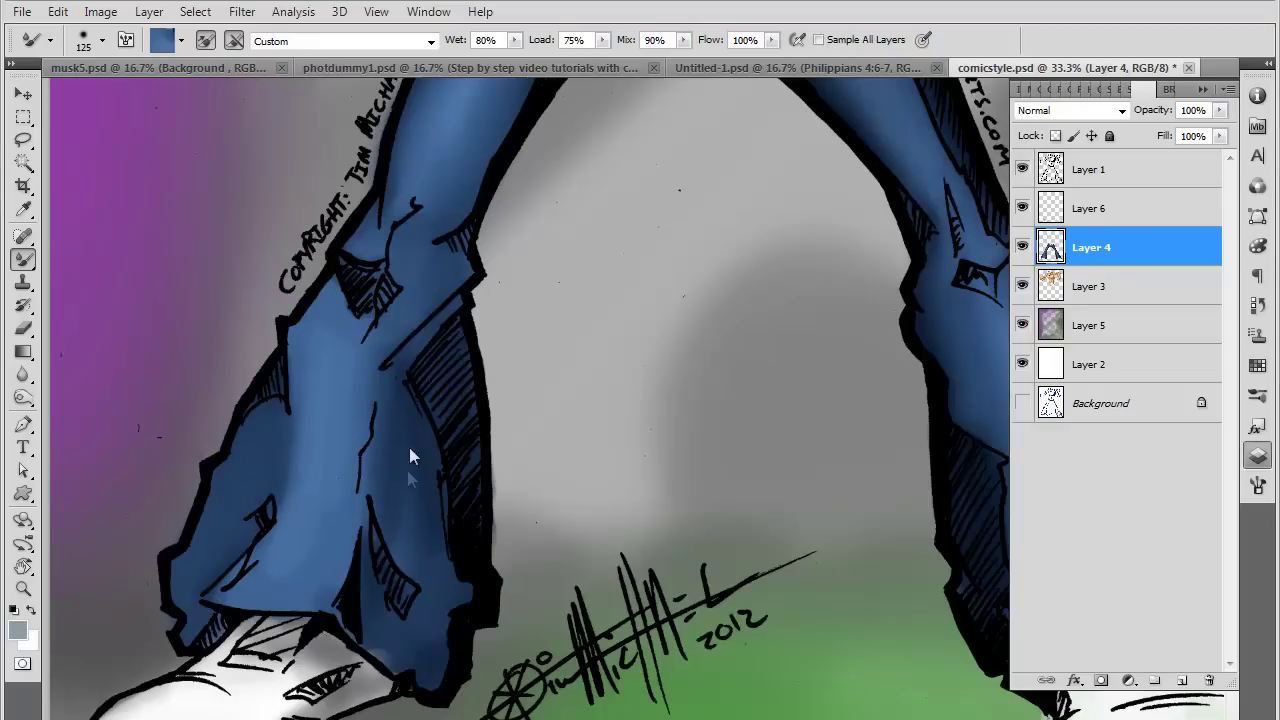
{"action": "scroll", "coordinate": [410, 505], "scroll_direction": "down", "scroll_amount": 1}
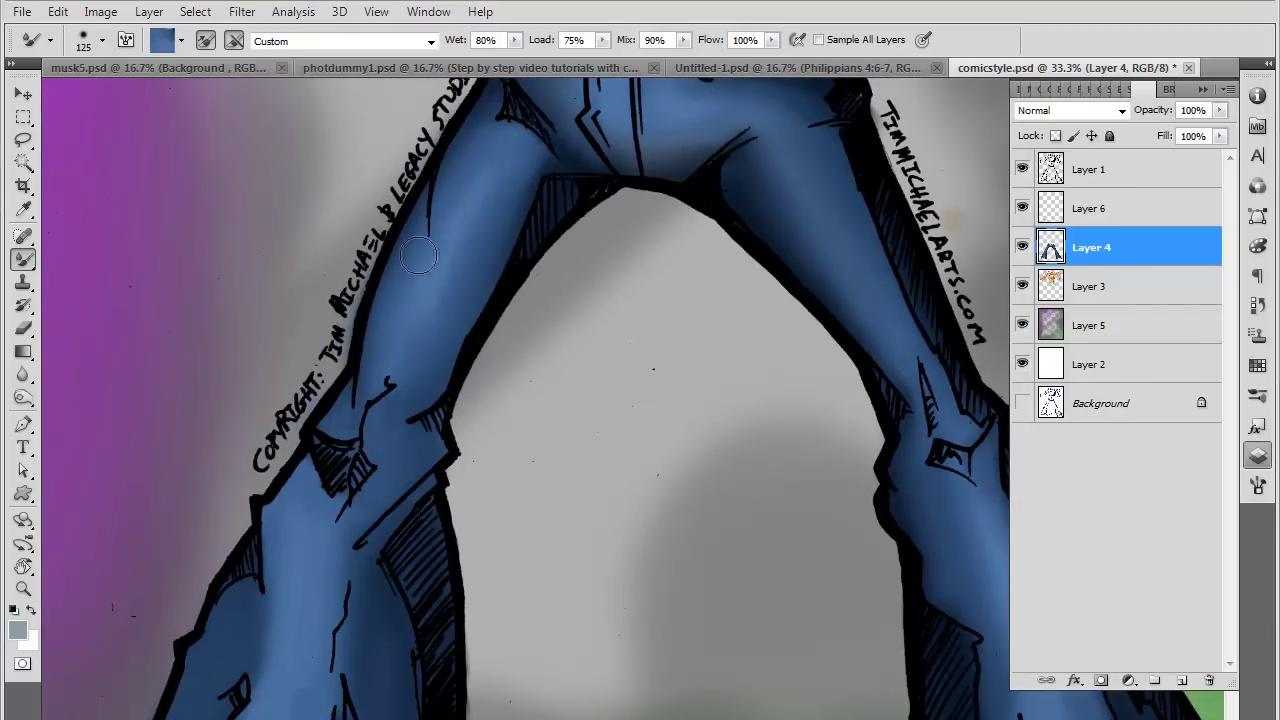
{"action": "mouse_move", "coordinate": [525, 204]}
{"action": "left_mouse_down"}
{"action": "mouse_move", "coordinate": [457, 426]}
{"action": "mouse_move", "coordinate": [429, 466]}
{"action": "mouse_move", "coordinate": [529, 349]}
{"action": "mouse_move", "coordinate": [534, 395]}
{"action": "mouse_move", "coordinate": [534, 180]}
{"action": "left_mouse_up"}
{"action": "left_click_drag", "start_coordinate": [603, 600], "coordinate": [603, 423]}
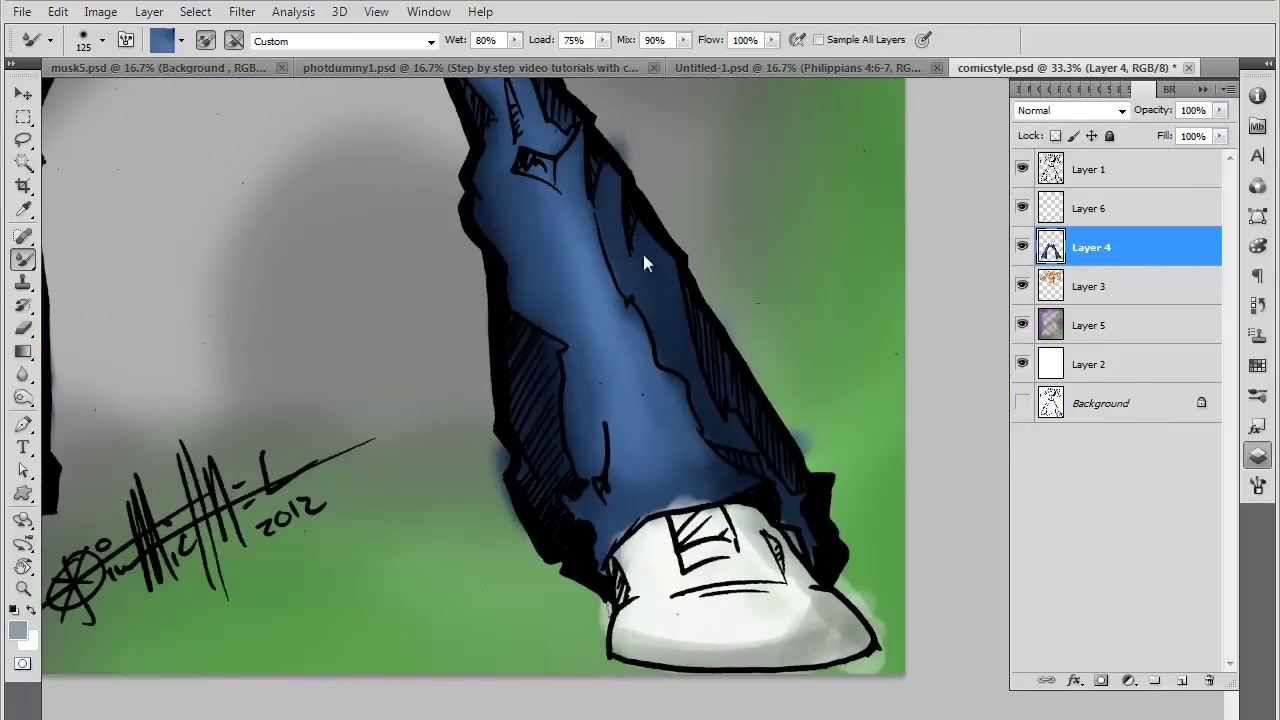
Erase the blue bleed past the jeans' right edge, then the spill around the shoe on Layer 6
{"action": "left_click", "coordinate": [23, 328]}
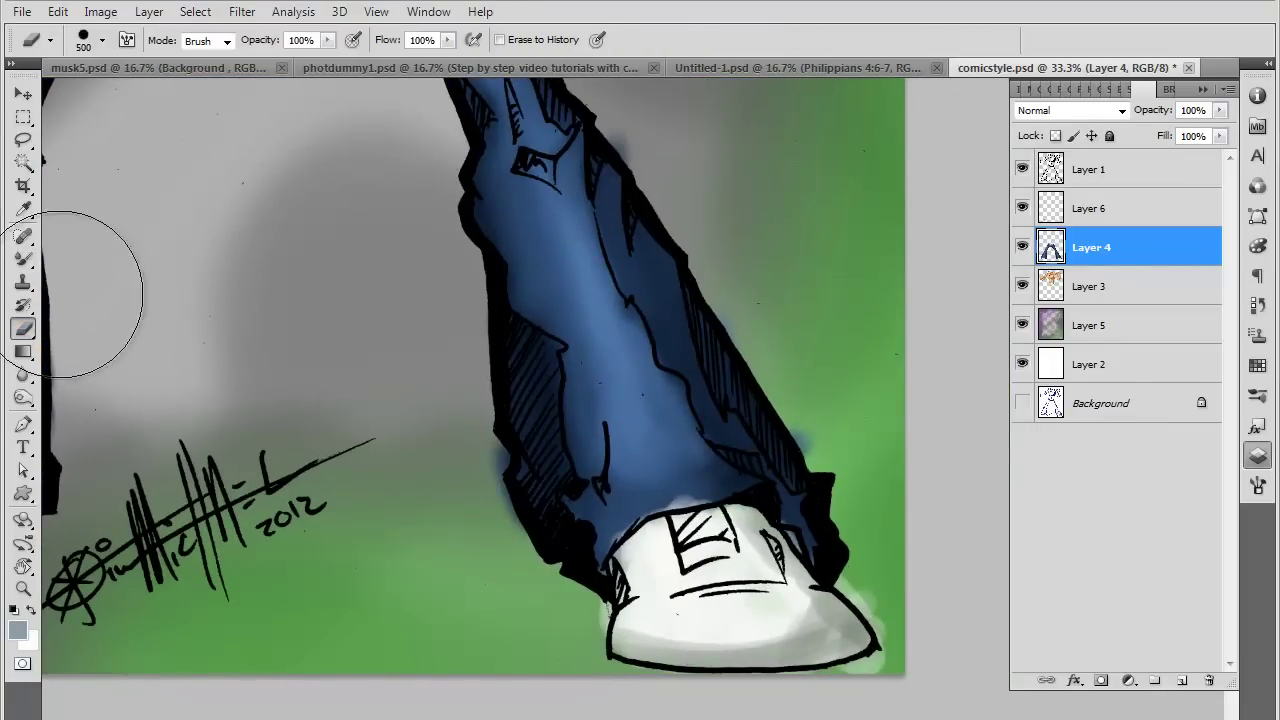
{"action": "key", "text": "bracketleft"}
{"action": "key", "text": "bracketleft"}
{"action": "key", "text": "bracketleft"}
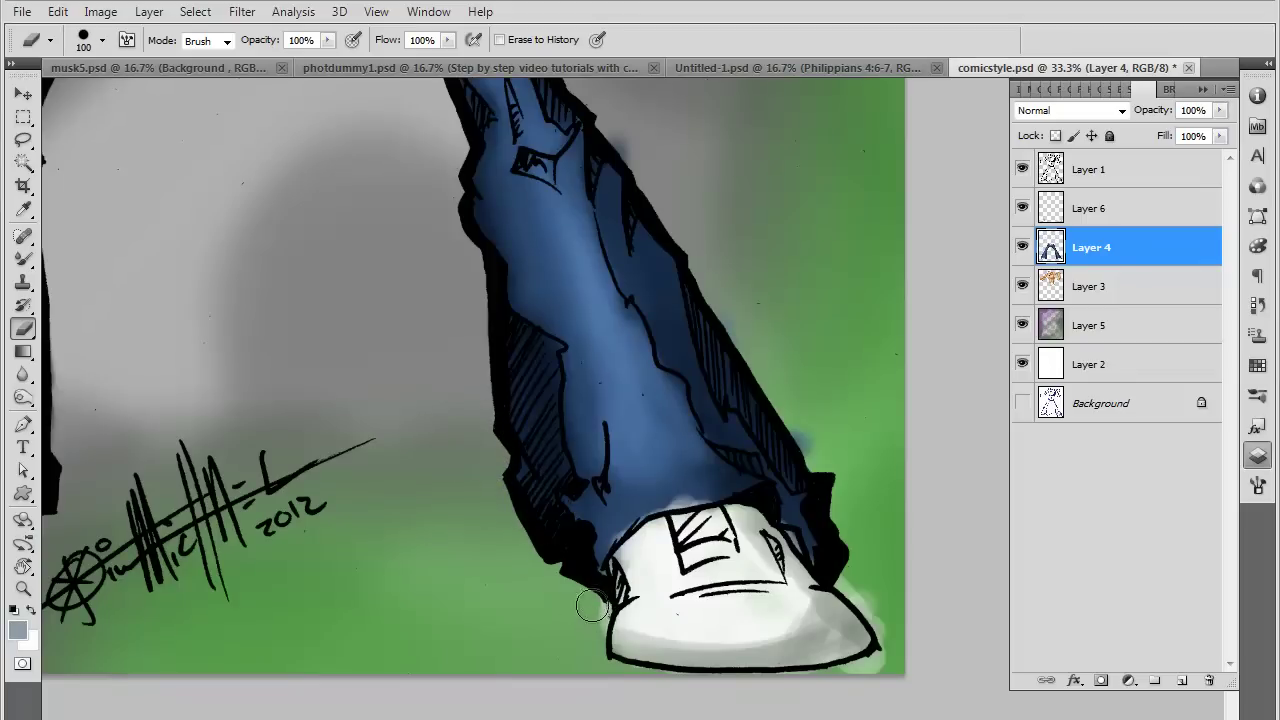
{"action": "left_click_drag", "start_coordinate": [818, 468], "coordinate": [786, 420]}
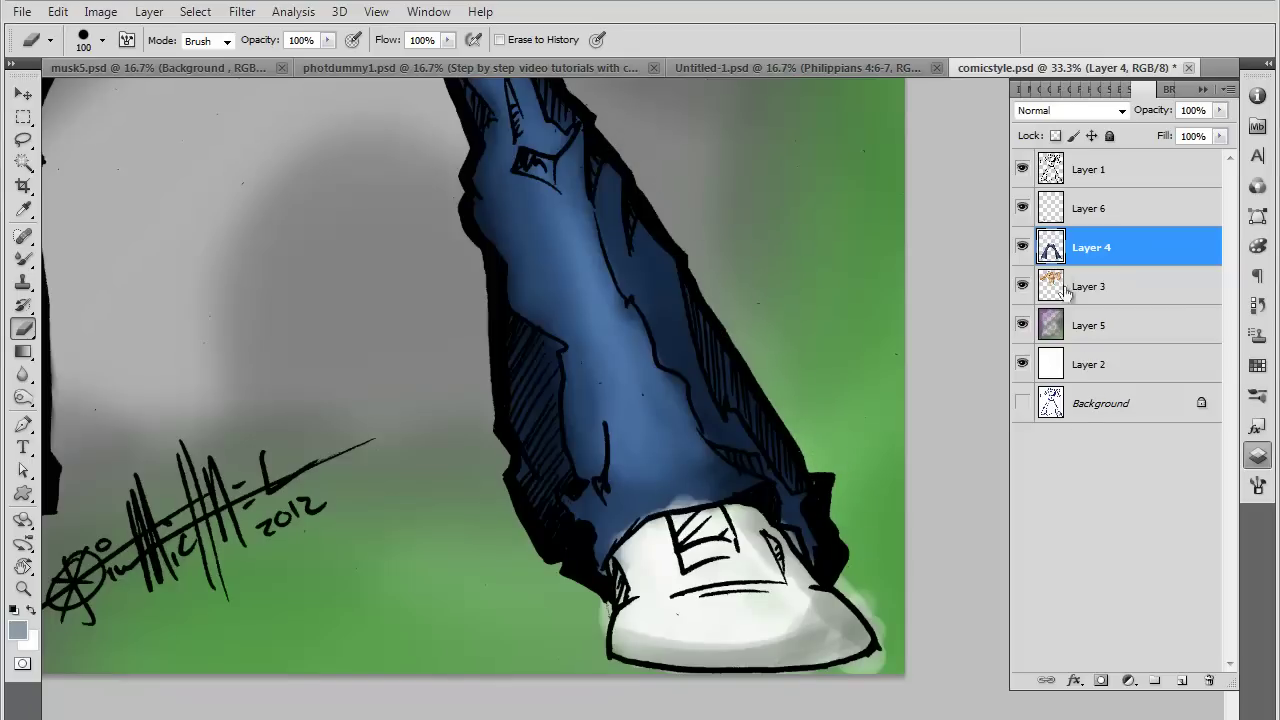
{"action": "left_click", "coordinate": [1056, 212]}
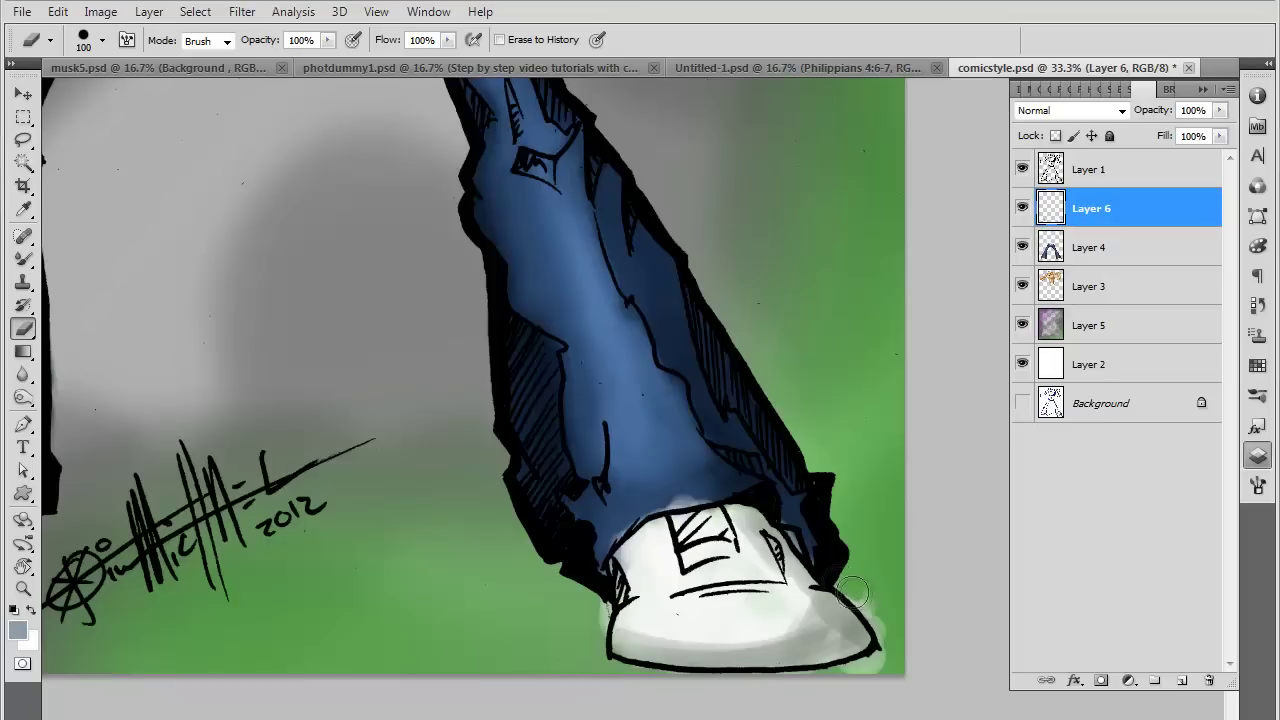
{"action": "left_click_drag", "start_coordinate": [885, 635], "coordinate": [871, 674]}
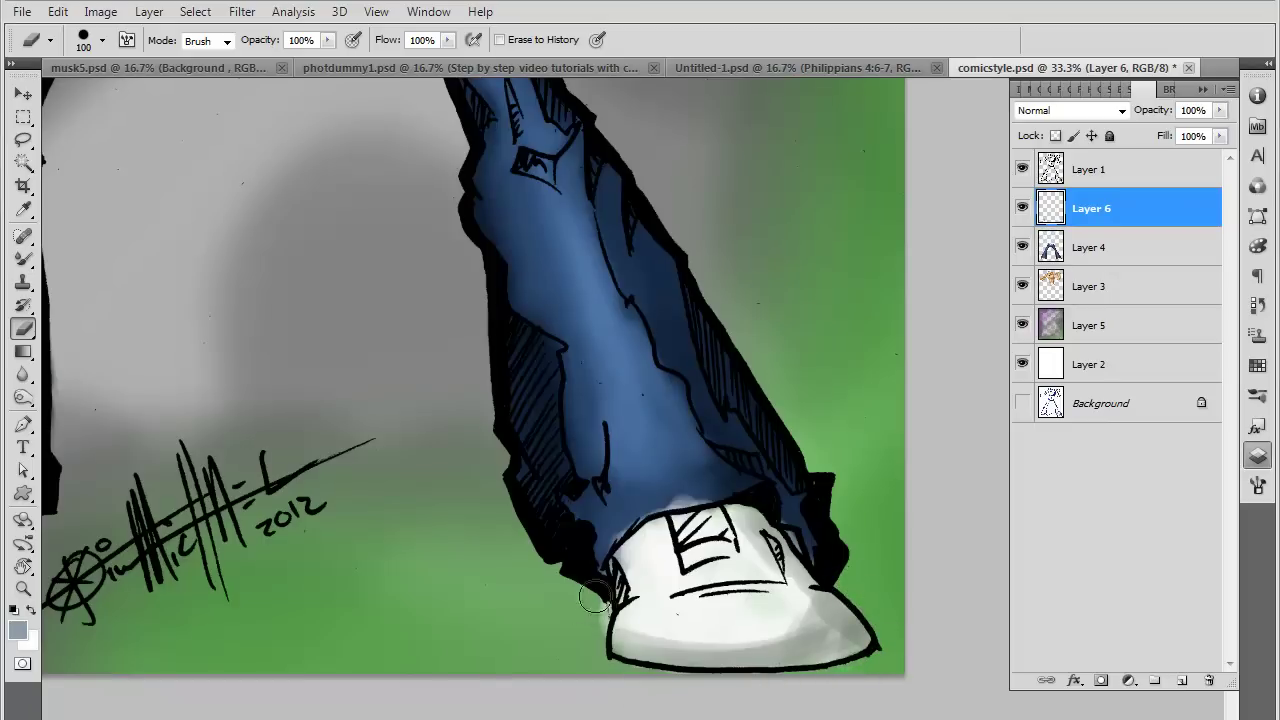
{"action": "left_click_drag", "start_coordinate": [590, 600], "coordinate": [612, 610]}
Blend the shoe's bottom shading, then erase spill above the shoe and along the cuff's right edge
{"action": "left_click", "coordinate": [23, 262]}
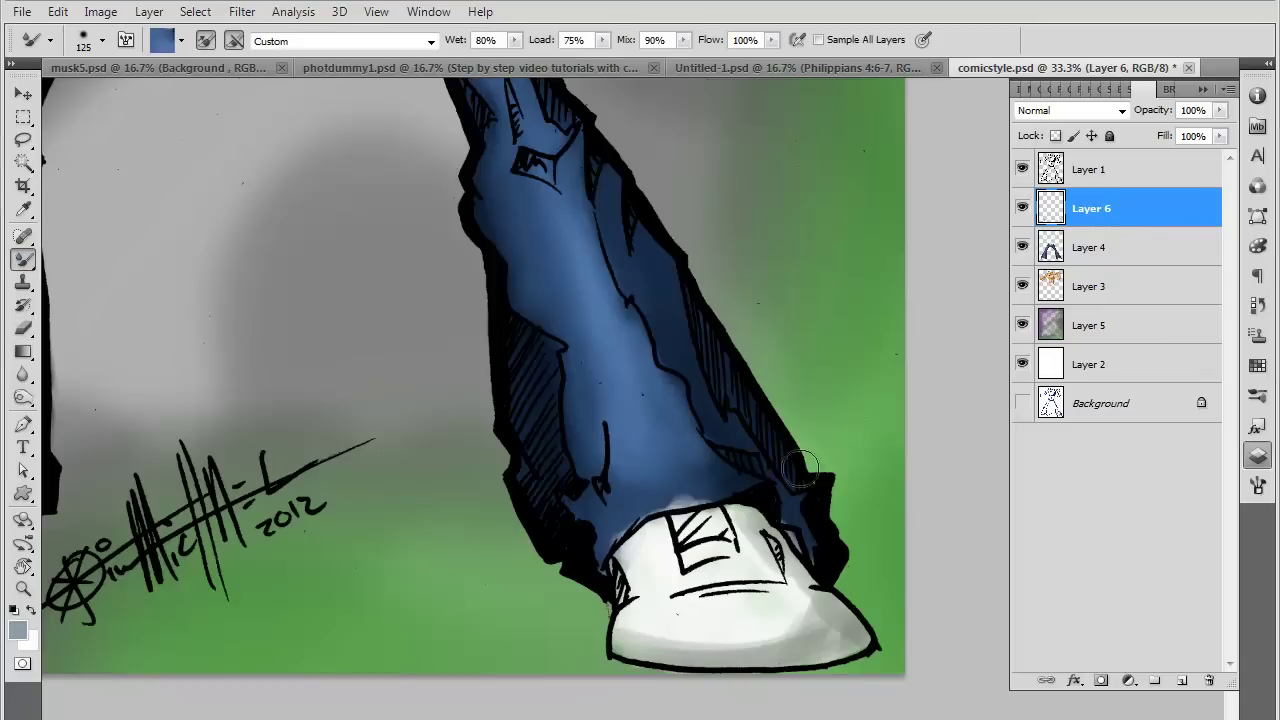
{"action": "mouse_move", "coordinate": [647, 640]}
{"action": "left_mouse_down"}
{"action": "mouse_move", "coordinate": [793, 626]}
{"action": "mouse_move", "coordinate": [760, 560]}
{"action": "mouse_move", "coordinate": [730, 594]}
{"action": "mouse_move", "coordinate": [712, 532]}
{"action": "mouse_move", "coordinate": [730, 528]}
{"action": "mouse_move", "coordinate": [820, 632]}
{"action": "mouse_move", "coordinate": [749, 650]}
{"action": "mouse_move", "coordinate": [825, 612]}
{"action": "mouse_move", "coordinate": [816, 660]}
{"action": "mouse_move", "coordinate": [835, 645]}
{"action": "mouse_move", "coordinate": [816, 645]}
{"action": "mouse_move", "coordinate": [860, 635]}
{"action": "mouse_move", "coordinate": [760, 660]}
{"action": "mouse_move", "coordinate": [640, 650]}
{"action": "left_mouse_up"}
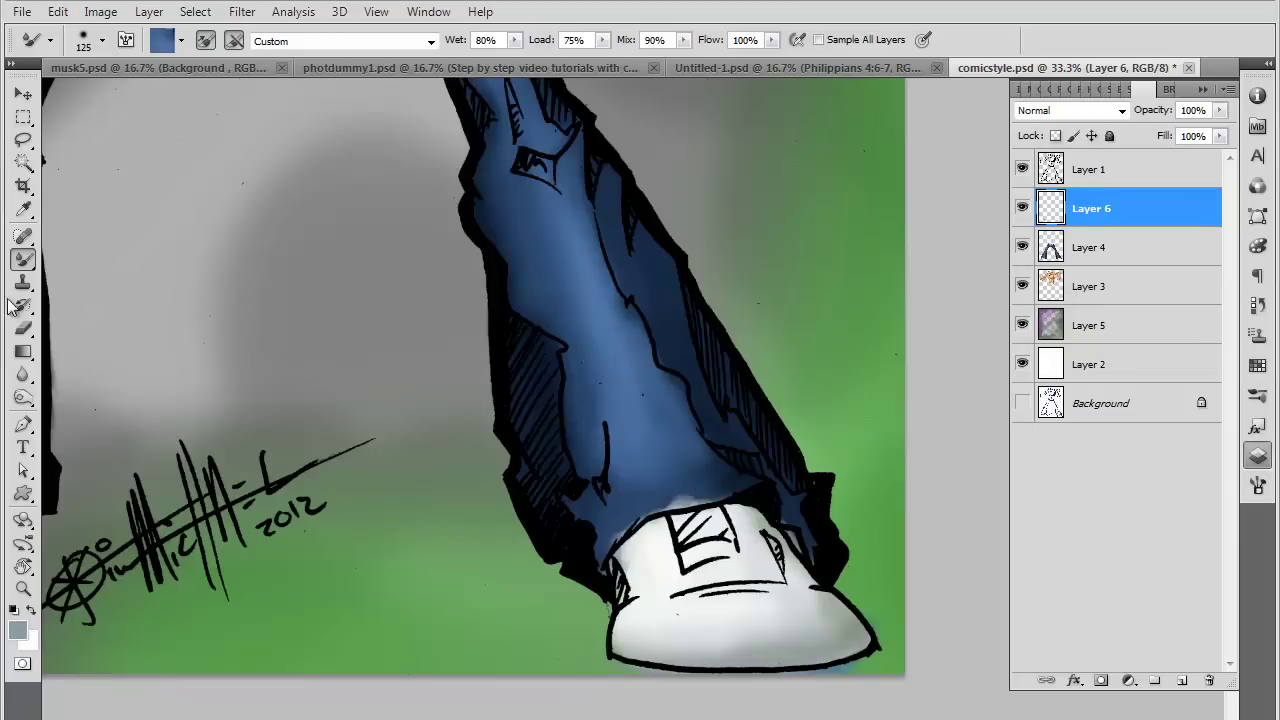
{"action": "left_click", "coordinate": [23, 330]}
{"action": "mouse_move", "coordinate": [678, 476]}
{"action": "left_mouse_down"}
{"action": "mouse_move", "coordinate": [655, 505]}
{"action": "mouse_move", "coordinate": [714, 490]}
{"action": "left_mouse_up"}
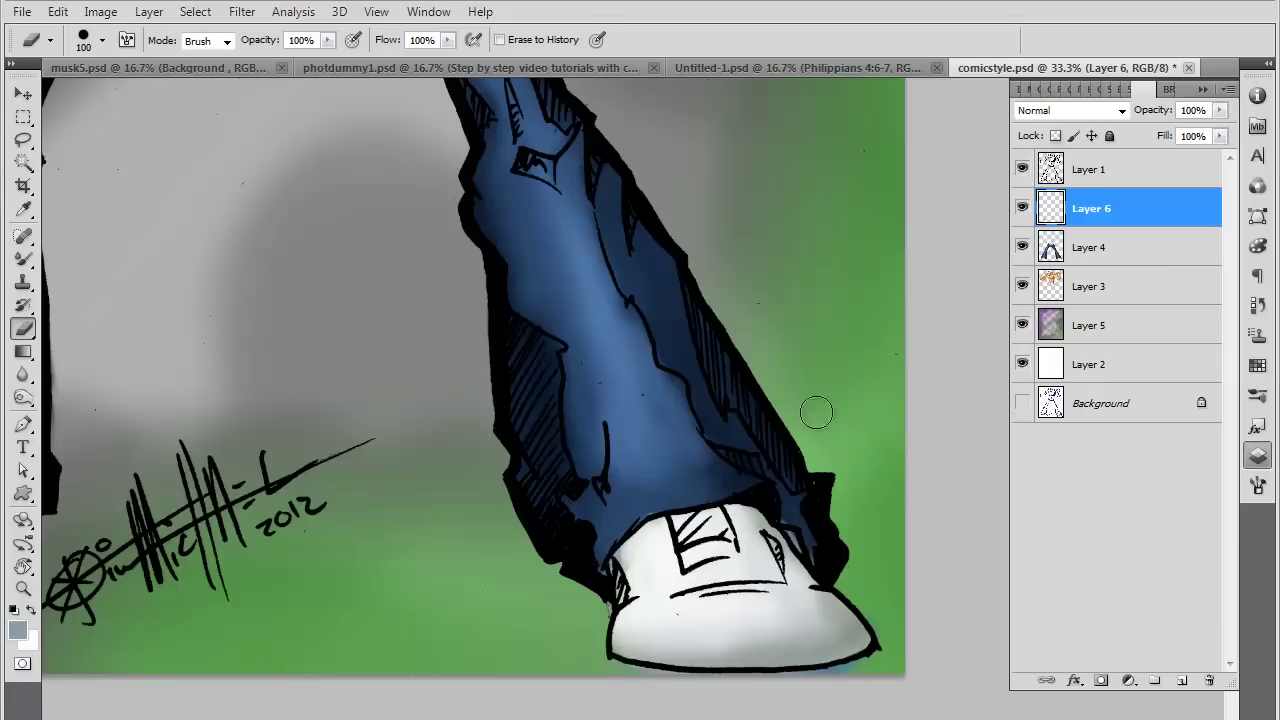
{"action": "left_click_drag", "start_coordinate": [812, 478], "coordinate": [834, 562]}
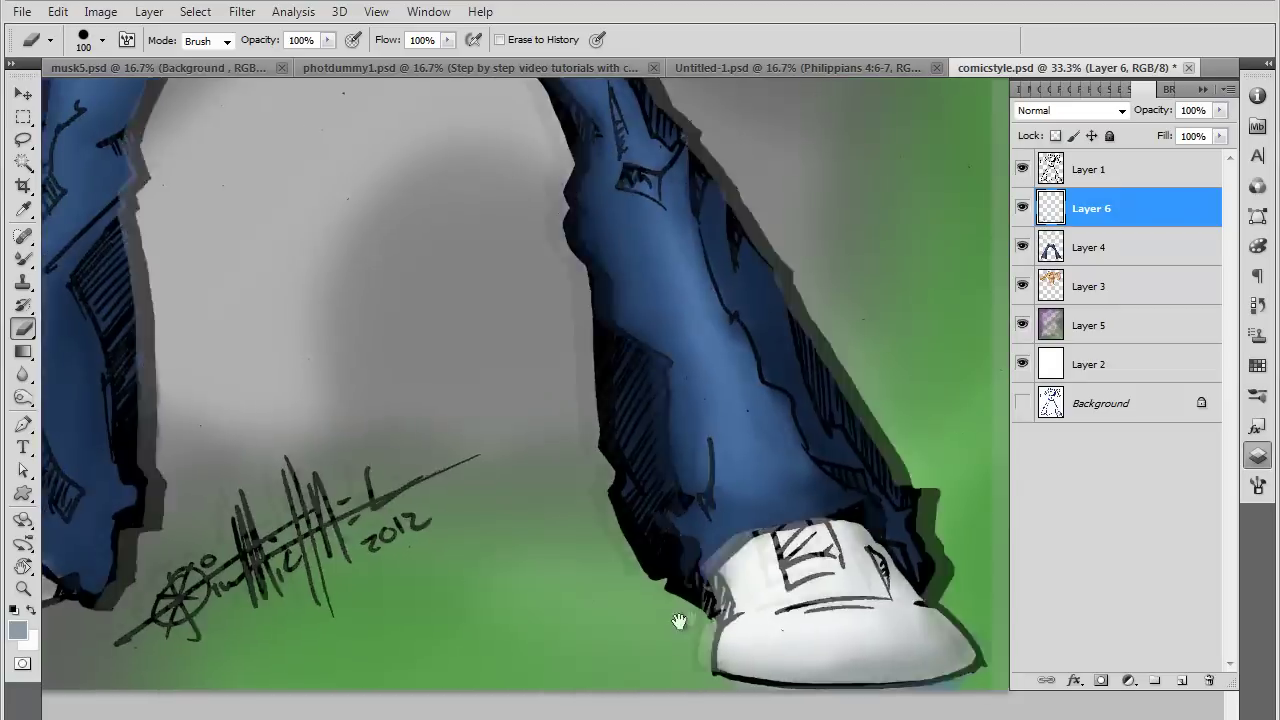
{"action": "mouse_move", "coordinate": [663, 580]}
{"action": "left_mouse_down"}
{"action": "mouse_move", "coordinate": [723, 634]}
{"action": "mouse_move", "coordinate": [851, 574]}
{"action": "left_mouse_up"}
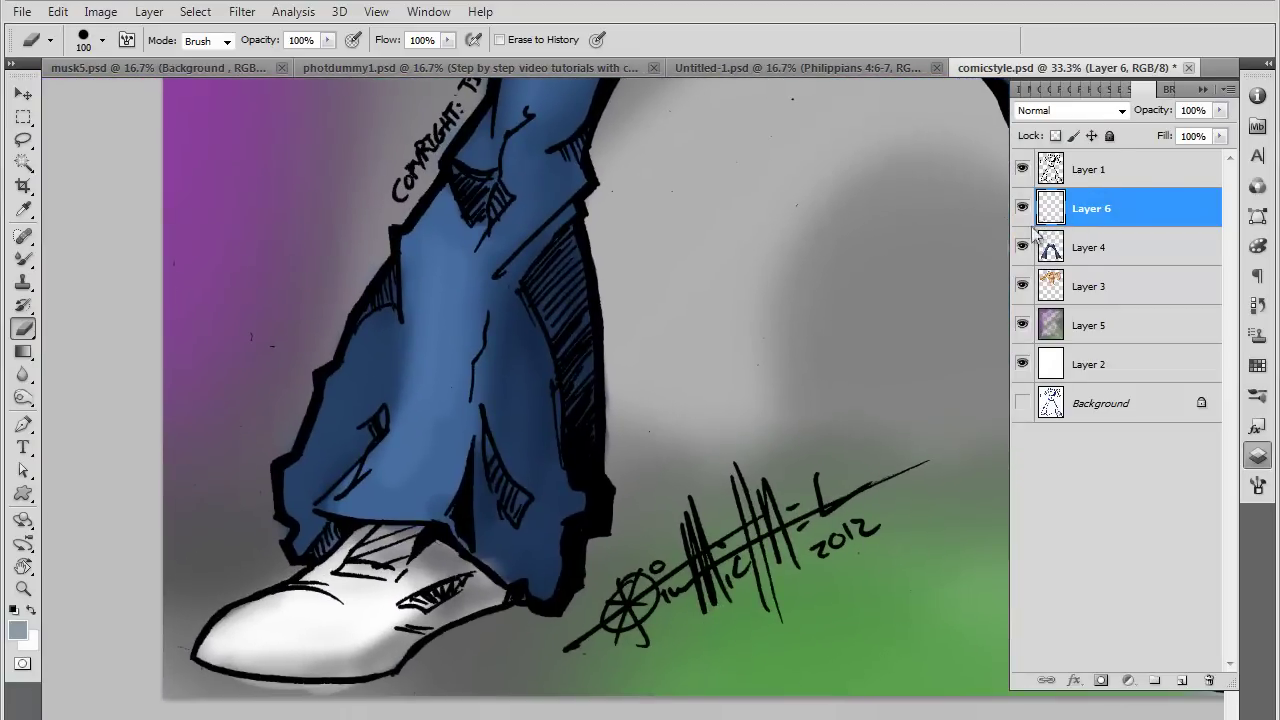
Smooth the white shoe's shading and erase the white haze above its toe
{"action": "left_click", "coordinate": [23, 259]}
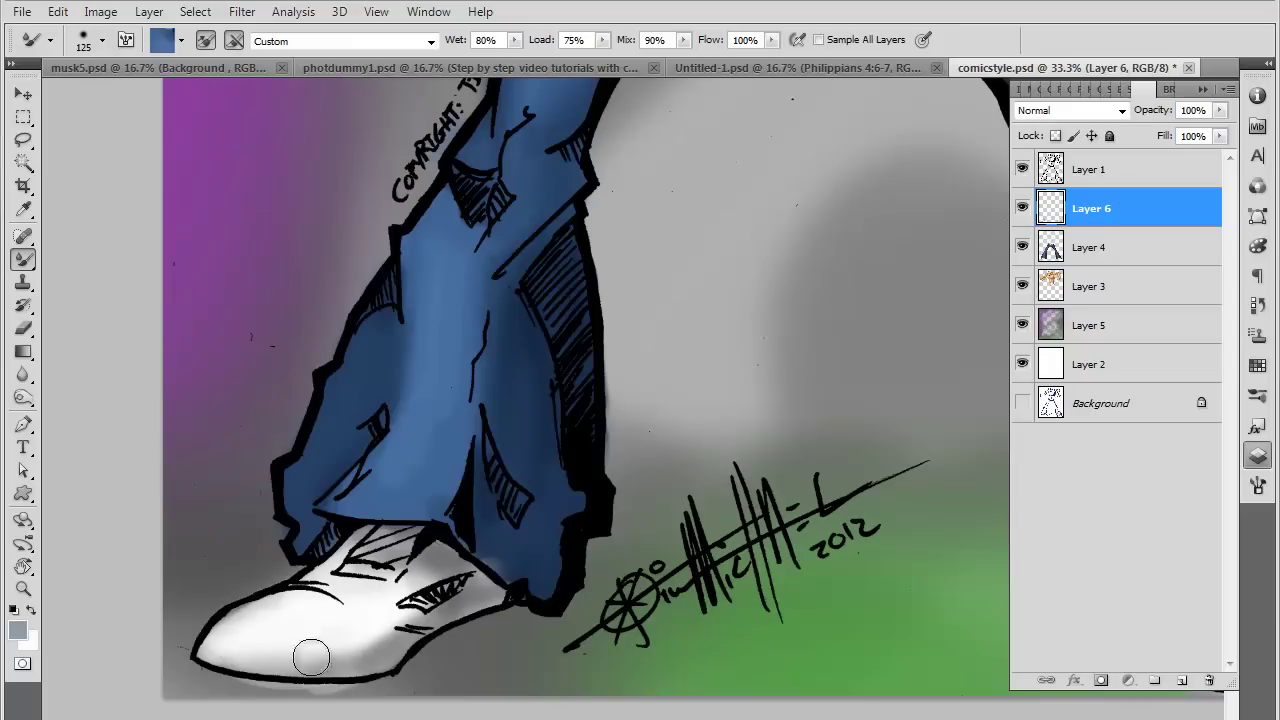
{"action": "mouse_move", "coordinate": [370, 627]}
{"action": "left_mouse_down"}
{"action": "mouse_move", "coordinate": [455, 570]}
{"action": "mouse_move", "coordinate": [320, 590]}
{"action": "mouse_move", "coordinate": [265, 620]}
{"action": "mouse_move", "coordinate": [250, 645]}
{"action": "mouse_move", "coordinate": [265, 684]}
{"action": "mouse_move", "coordinate": [367, 689]}
{"action": "left_mouse_up"}
{"action": "left_click", "coordinate": [23, 328]}
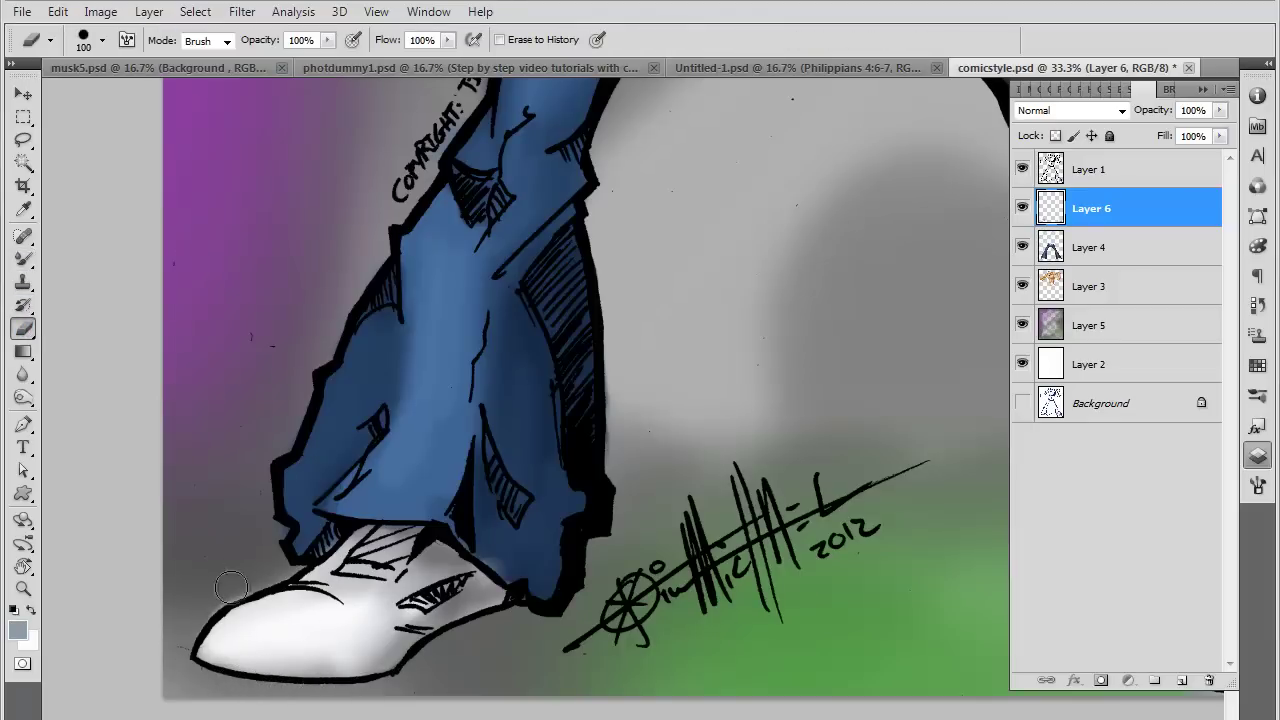
{"action": "left_click_drag", "start_coordinate": [226, 600], "coordinate": [289, 576]}
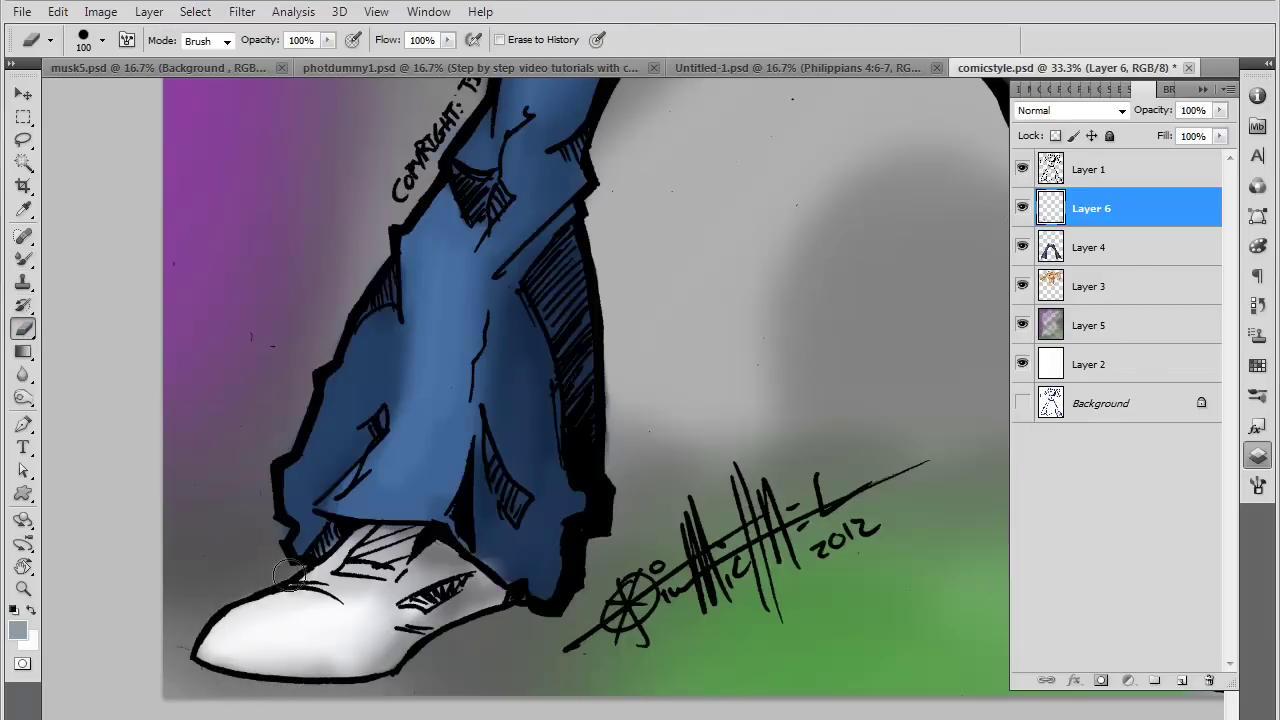
Make Layer 4 active and pan across the lower legs to the right shoe
{"action": "left_click_drag", "start_coordinate": [577, 450], "coordinate": [603, 631]}
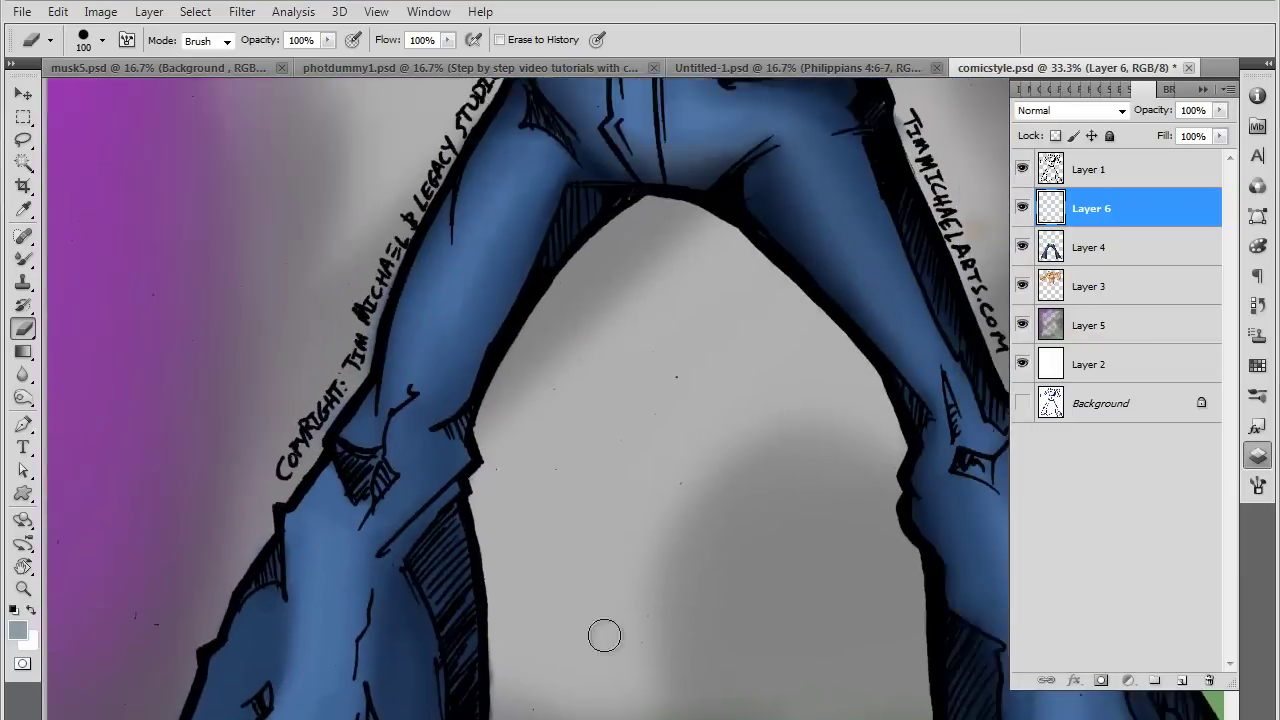
{"action": "left_click", "coordinate": [1056, 252]}
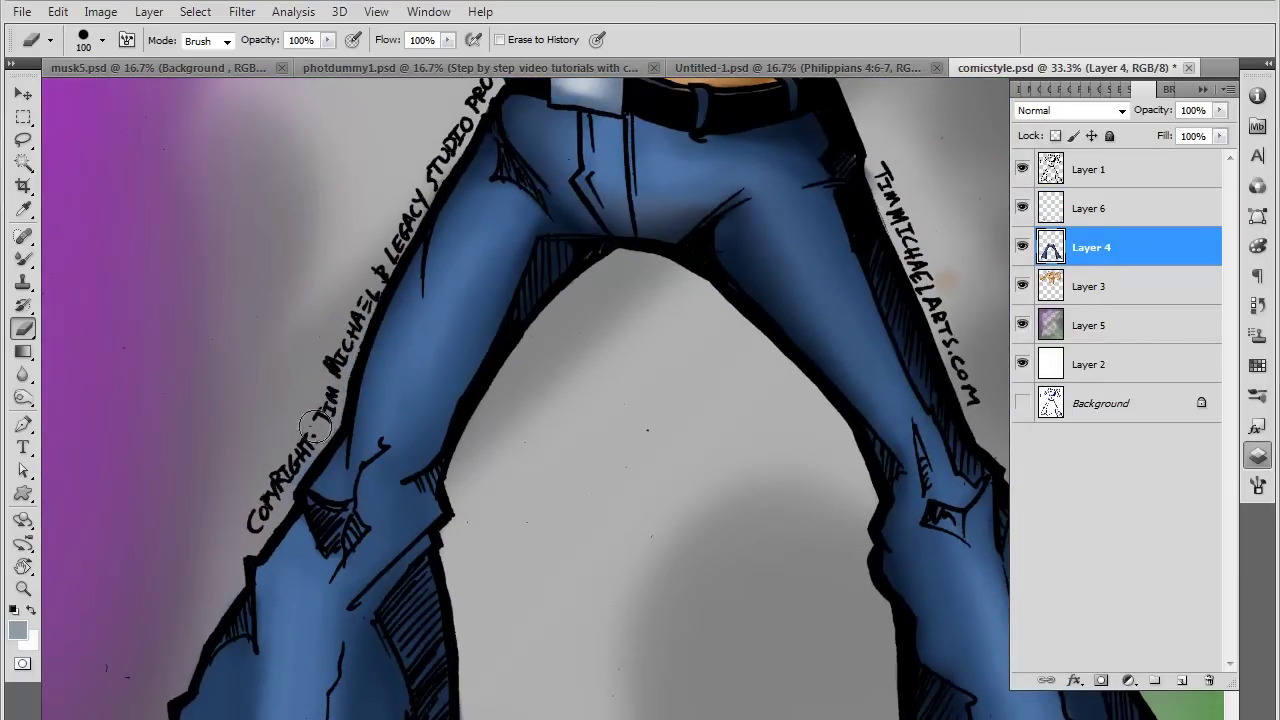
{"action": "mouse_move", "coordinate": [280, 510]}
{"action": "left_mouse_down"}
{"action": "mouse_move", "coordinate": [330, 428]}
{"action": "mouse_move", "coordinate": [327, 399]}
{"action": "left_mouse_up"}
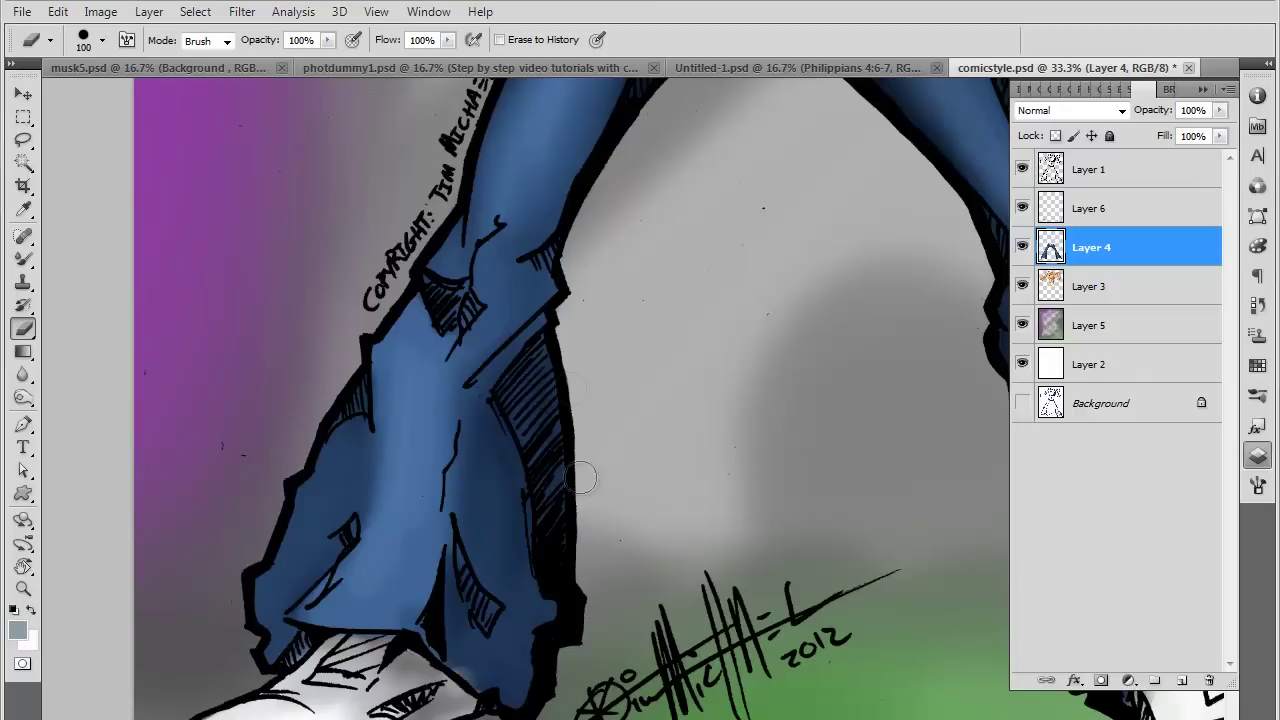
{"action": "left_click_drag", "start_coordinate": [586, 327], "coordinate": [537, 443]}
{"action": "left_click_drag", "start_coordinate": [731, 471], "coordinate": [616, 453]}
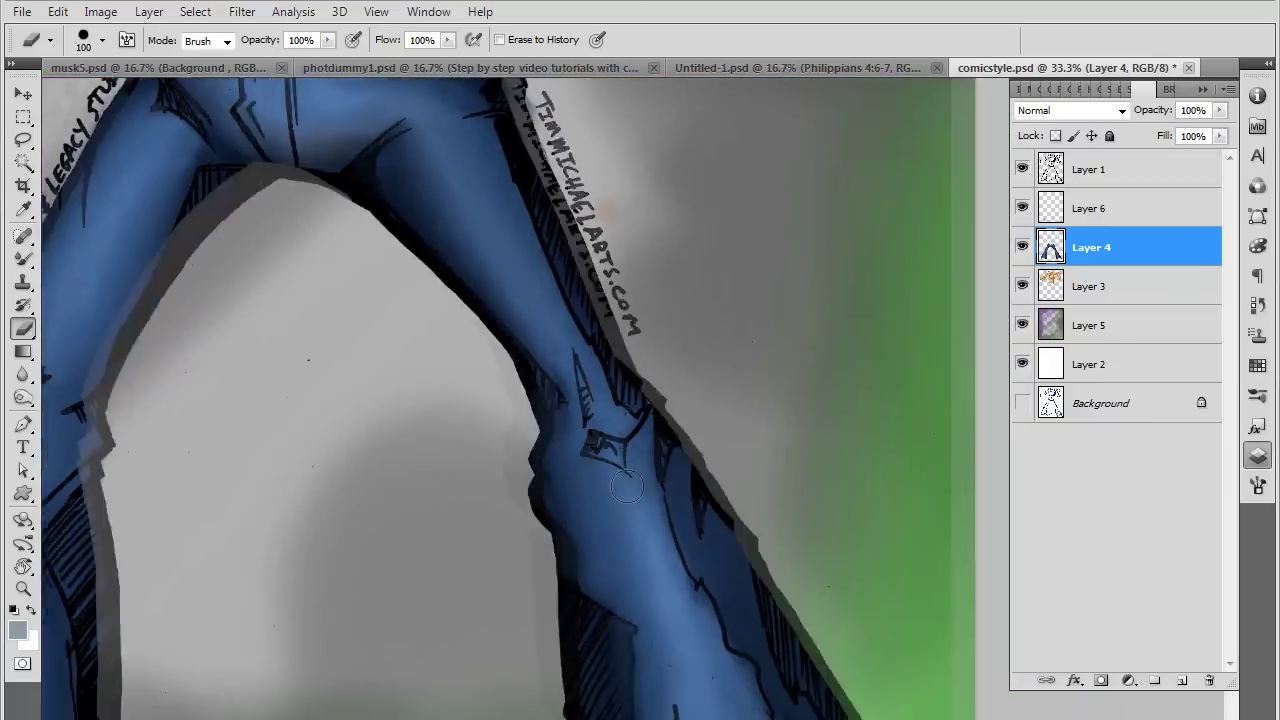
{"action": "left_click_drag", "start_coordinate": [525, 321], "coordinate": [517, 317]}
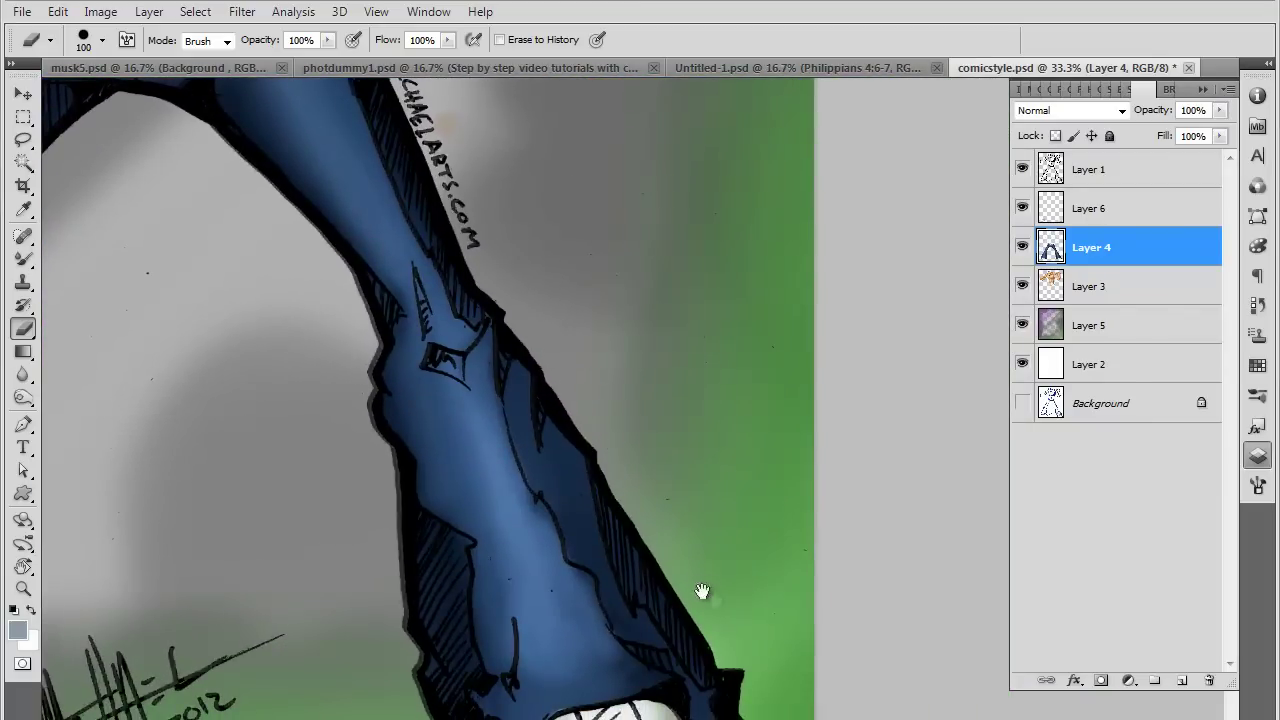
{"action": "mouse_move", "coordinate": [700, 591]}
{"action": "left_mouse_down"}
{"action": "mouse_move", "coordinate": [778, 452]}
{"action": "mouse_move", "coordinate": [777, 594]}
{"action": "left_mouse_up"}
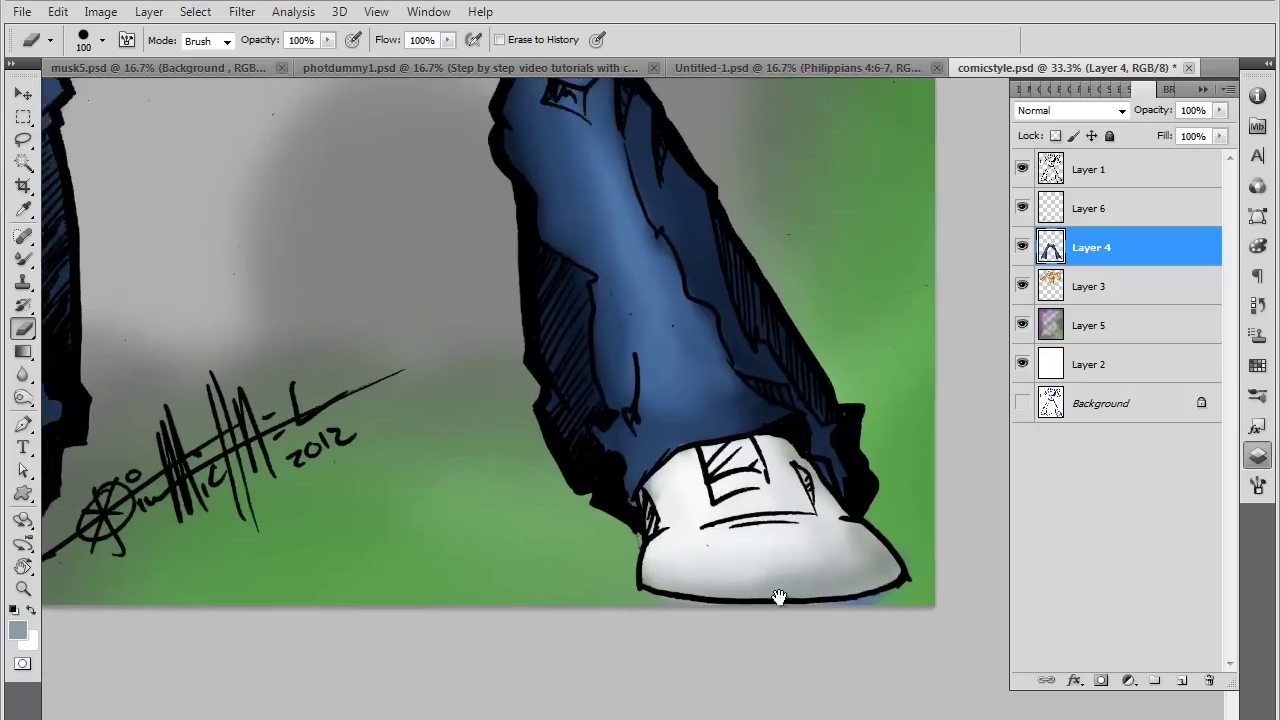
Pan up past the belt to the face and chest, and make Layer 3 active
{"action": "left_click_drag", "start_coordinate": [760, 180], "coordinate": [749, 543]}
{"action": "left_click_drag", "start_coordinate": [740, 200], "coordinate": [735, 540]}
{"action": "left_click_drag", "start_coordinate": [730, 300], "coordinate": [722, 491]}
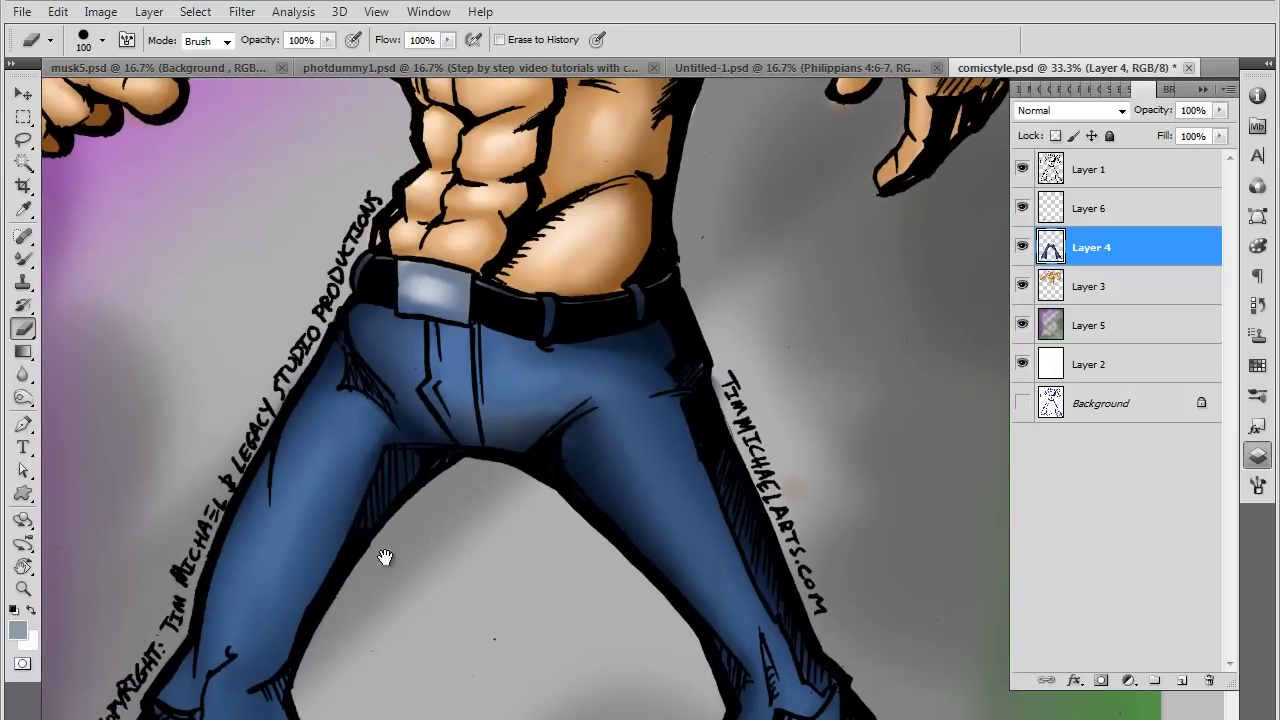
{"action": "left_click_drag", "start_coordinate": [456, 515], "coordinate": [537, 591]}
{"action": "left_click_drag", "start_coordinate": [545, 250], "coordinate": [543, 603]}
{"action": "mouse_move", "coordinate": [575, 300]}
{"action": "left_mouse_down"}
{"action": "mouse_move", "coordinate": [573, 632]}
{"action": "mouse_move", "coordinate": [663, 590]}
{"action": "left_mouse_up"}
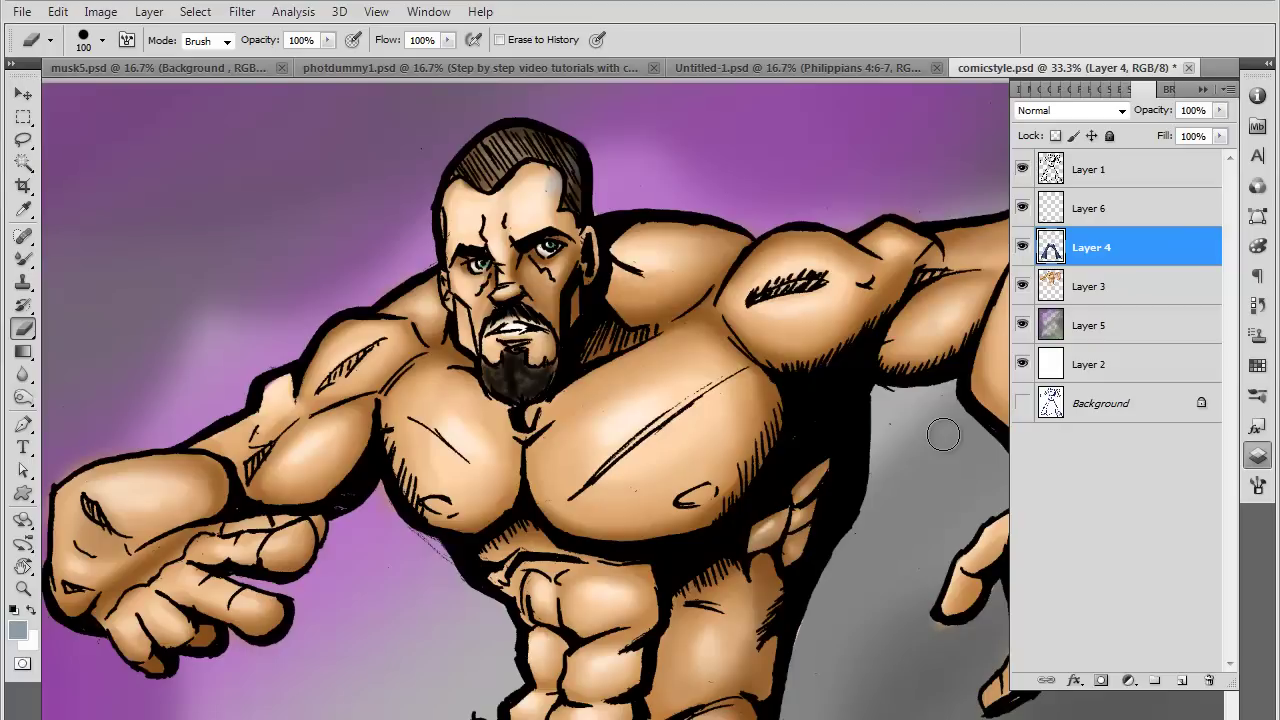
{"action": "left_click", "coordinate": [1055, 290]}
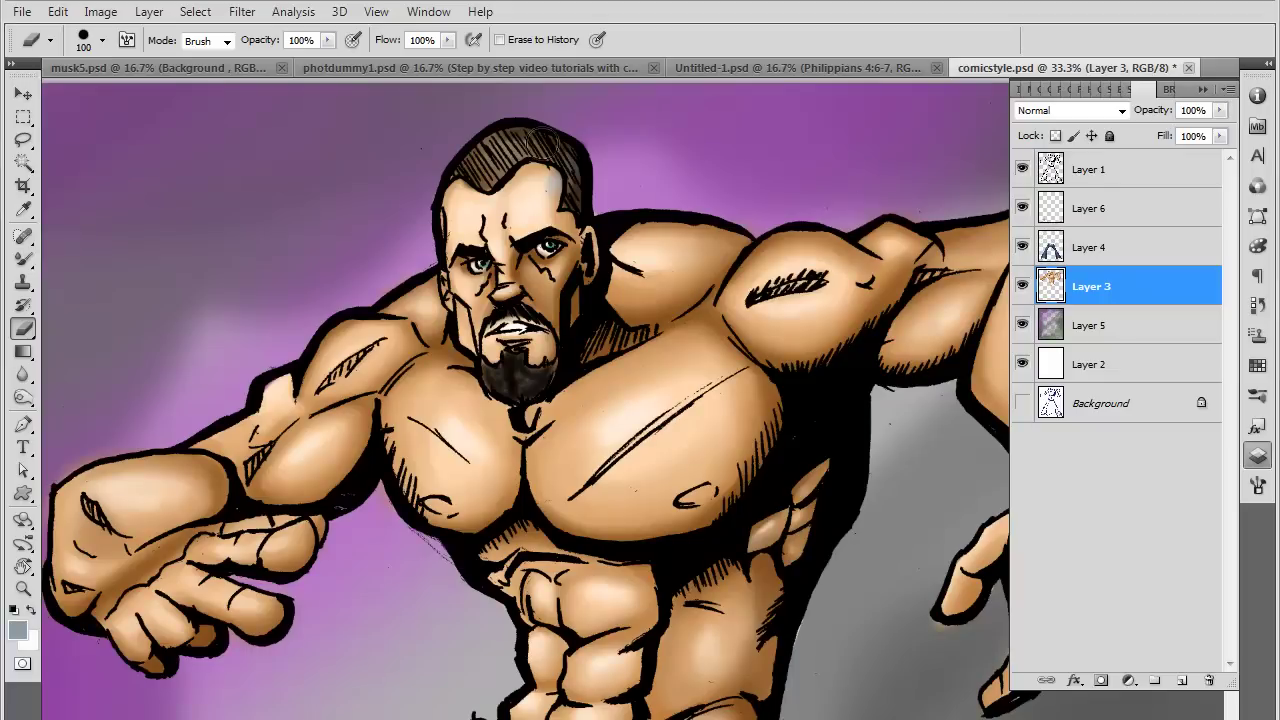
Switch from the Eraser to the Brush Tool
{"action": "key", "text": "alt"}
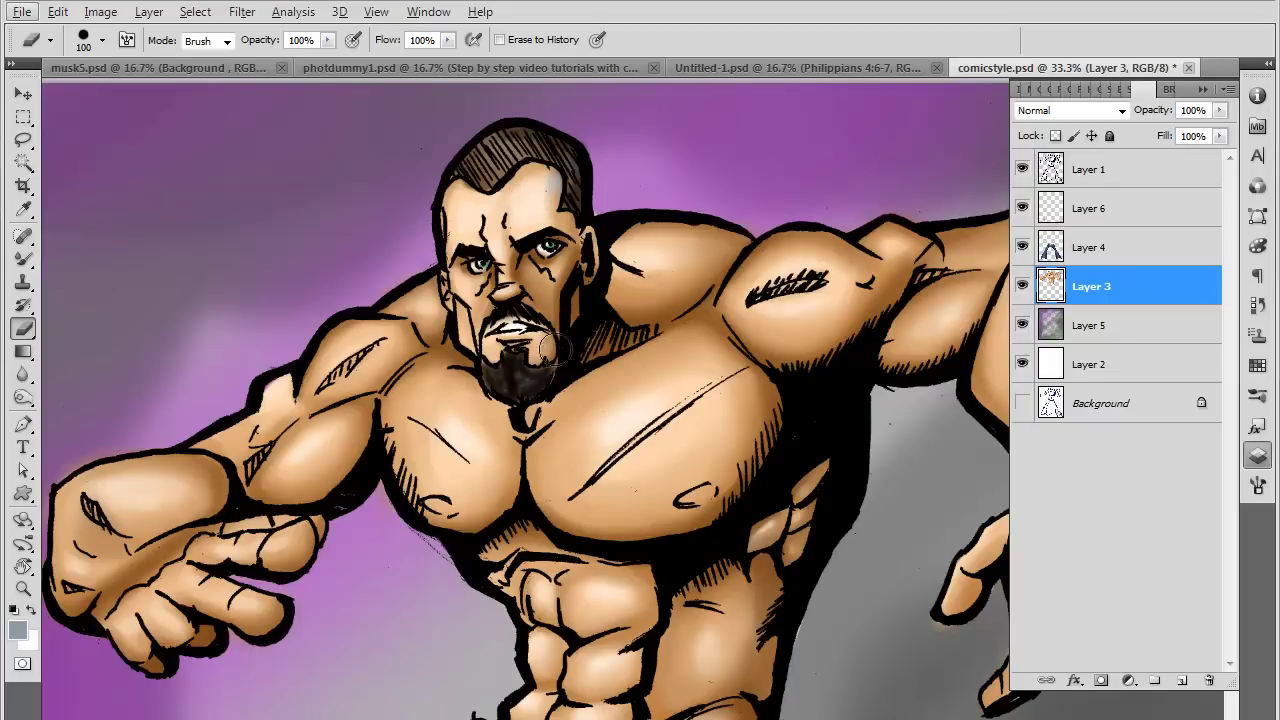
{"action": "scroll", "coordinate": [549, 347], "scroll_direction": "down", "scroll_amount": 1}
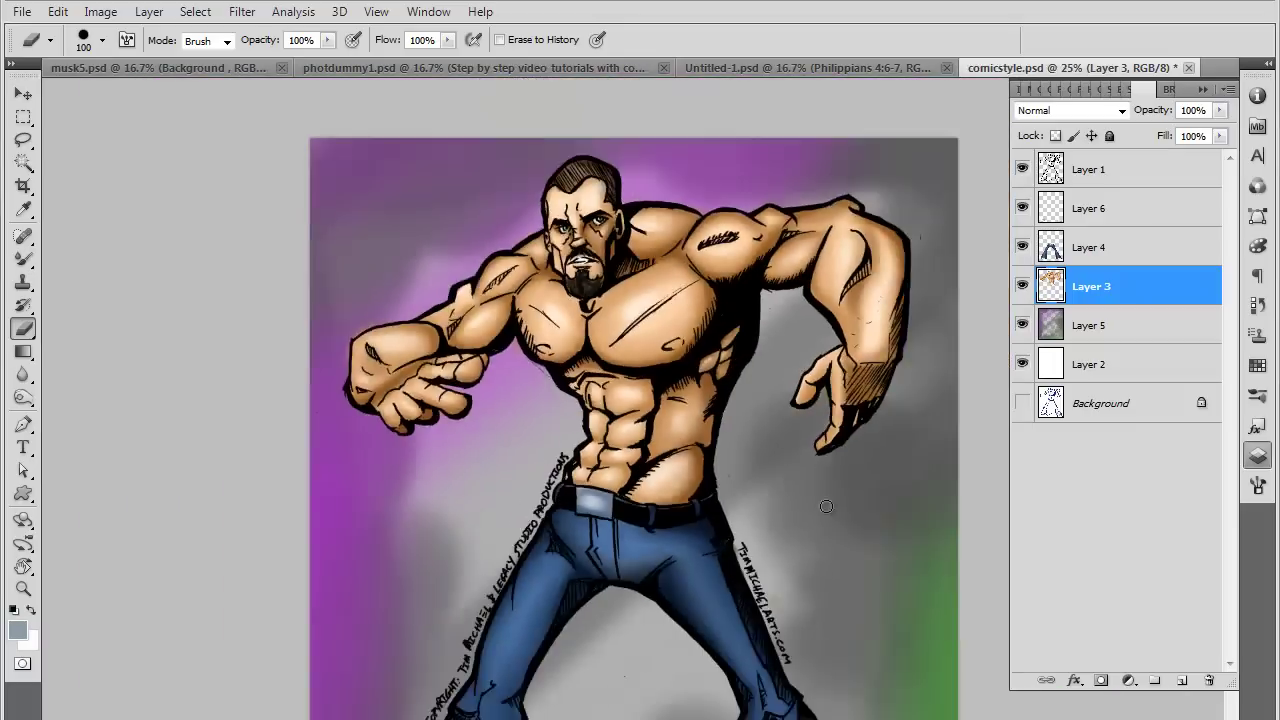
{"action": "scroll", "coordinate": [826, 506], "scroll_direction": "down", "scroll_amount": 3}
{"action": "scroll", "coordinate": [823, 517], "scroll_direction": "up", "scroll_amount": 1}
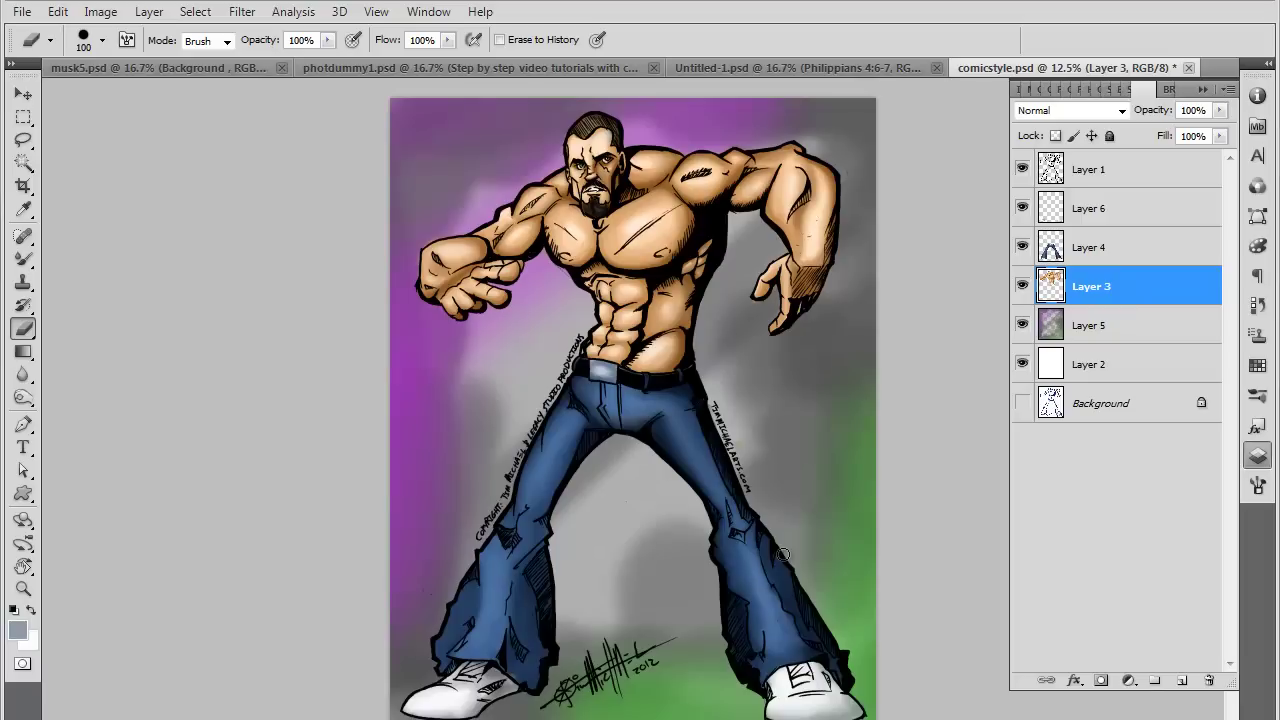
{"action": "right_click", "coordinate": [28, 265]}
{"action": "left_click", "coordinate": [100, 255]}
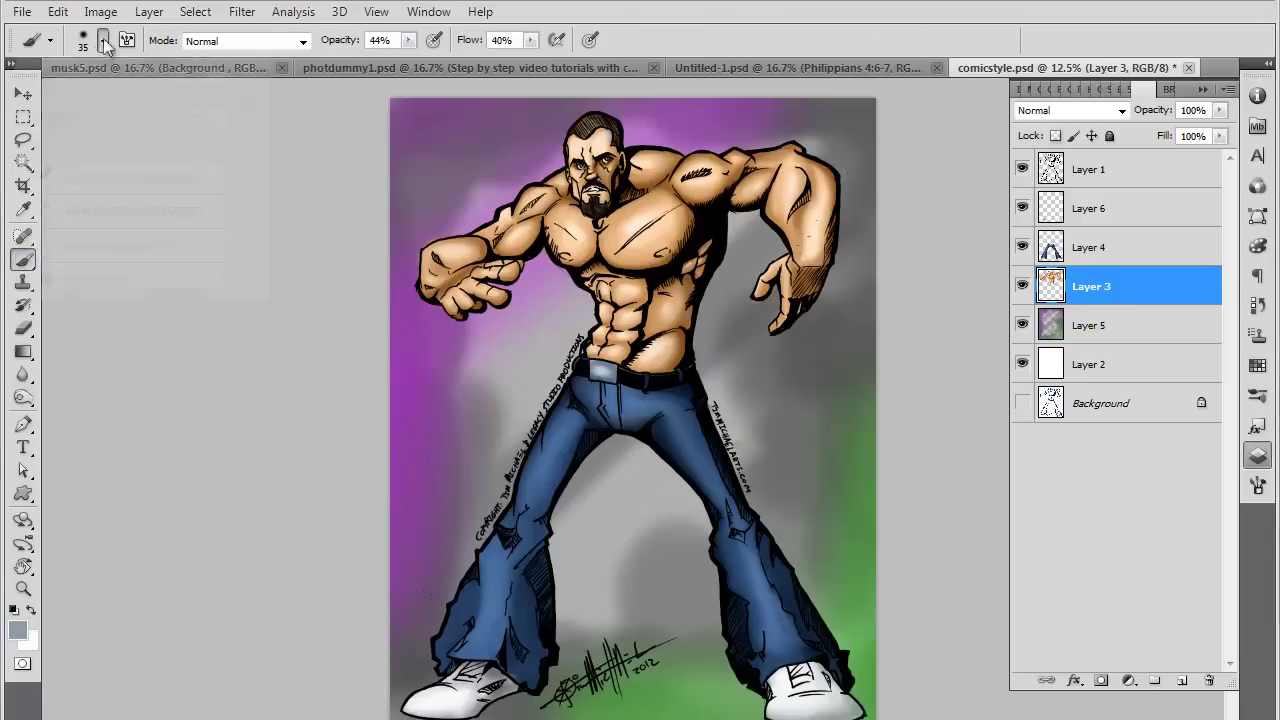
Choose the Soft Round Pressure Opacity brush preset and zoom in to 33.3% on the torso
{"action": "left_click", "coordinate": [103, 41]}
{"action": "left_click", "coordinate": [228, 284]}
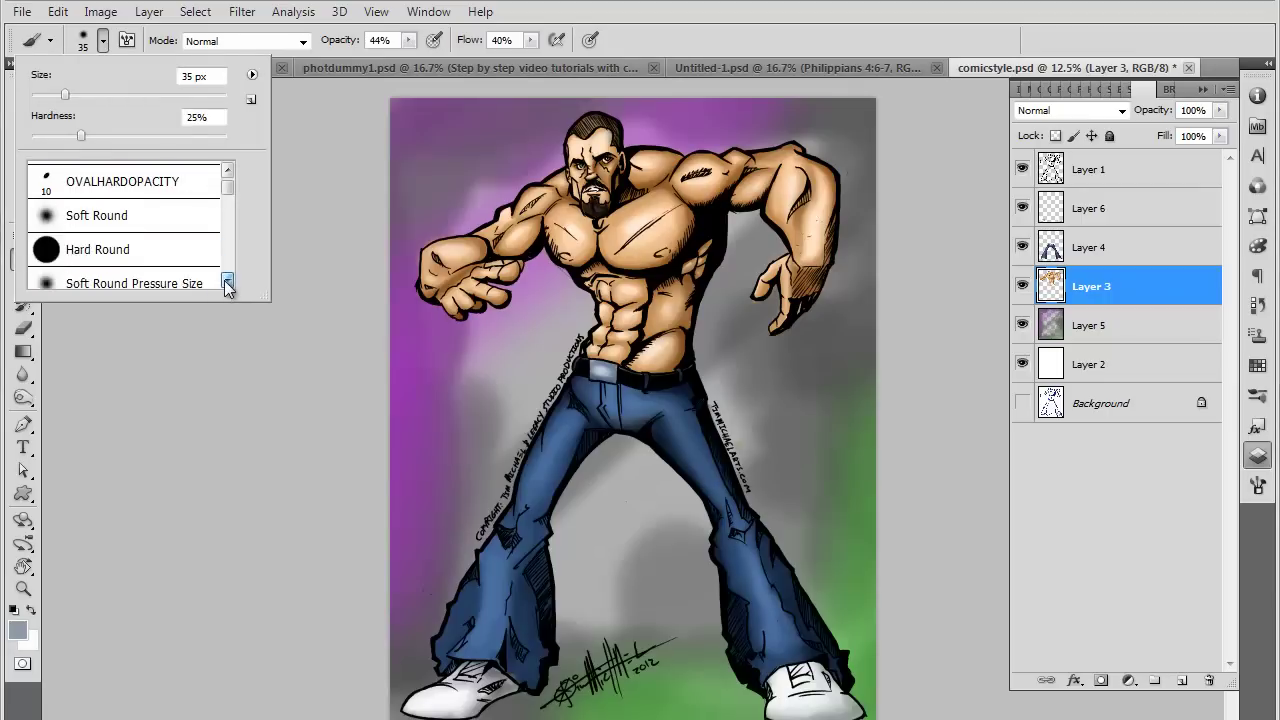
{"action": "left_click", "coordinate": [228, 284]}
{"action": "left_click", "coordinate": [228, 284]}
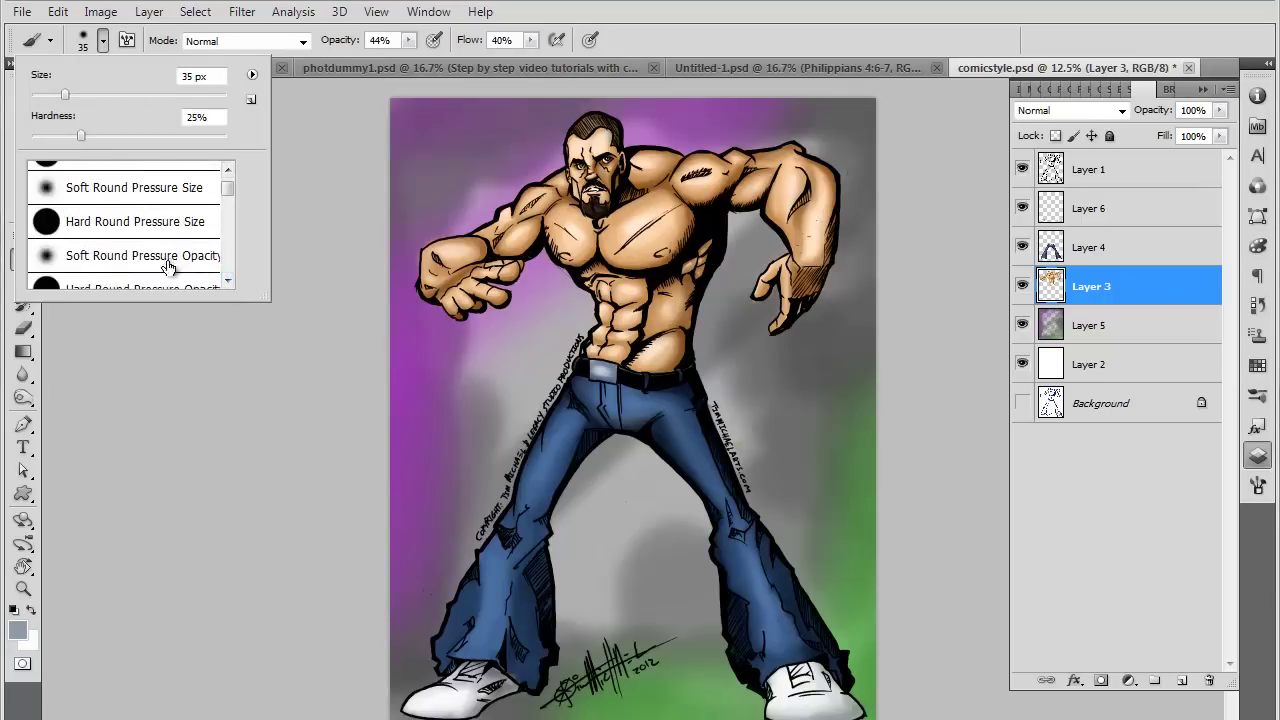
{"action": "left_click", "coordinate": [168, 262]}
{"action": "key", "text": "Return"}
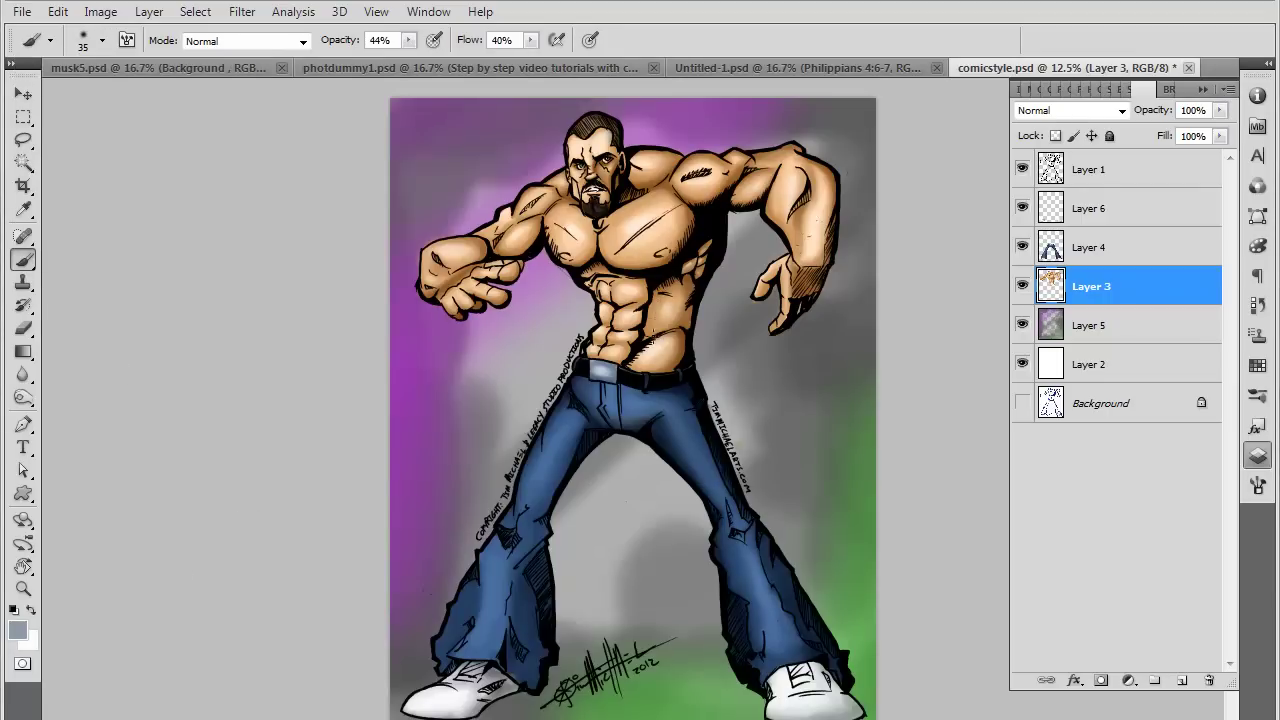
{"action": "scroll", "coordinate": [586, 422], "scroll_direction": "up", "scroll_amount": 1}
{"action": "scroll", "coordinate": [586, 422], "scroll_direction": "up", "scroll_amount": 1}
{"action": "scroll", "coordinate": [586, 422], "scroll_direction": "up", "scroll_amount": 1}
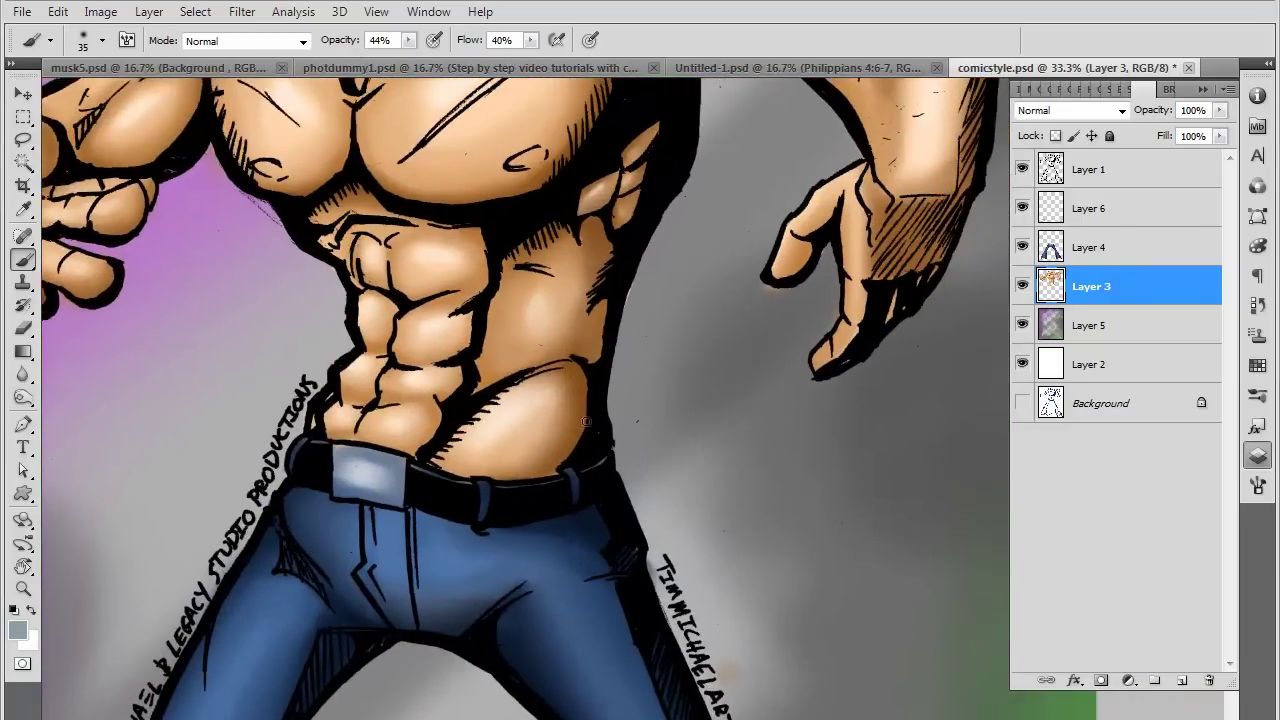
Pick a dark brown foreground colour, try strokes beside the abs, and undo them
{"action": "left_click", "coordinate": [17, 630]}
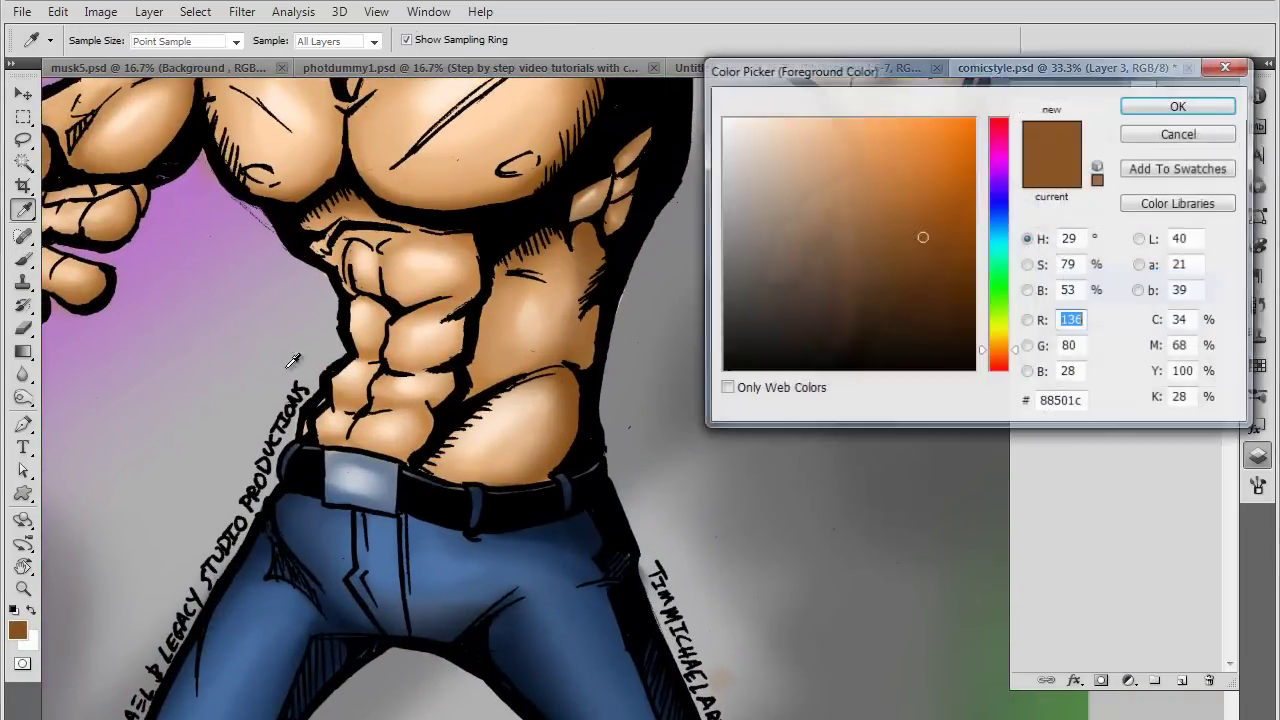
{"action": "left_click", "coordinate": [935, 262]}
{"action": "left_click", "coordinate": [1180, 106]}
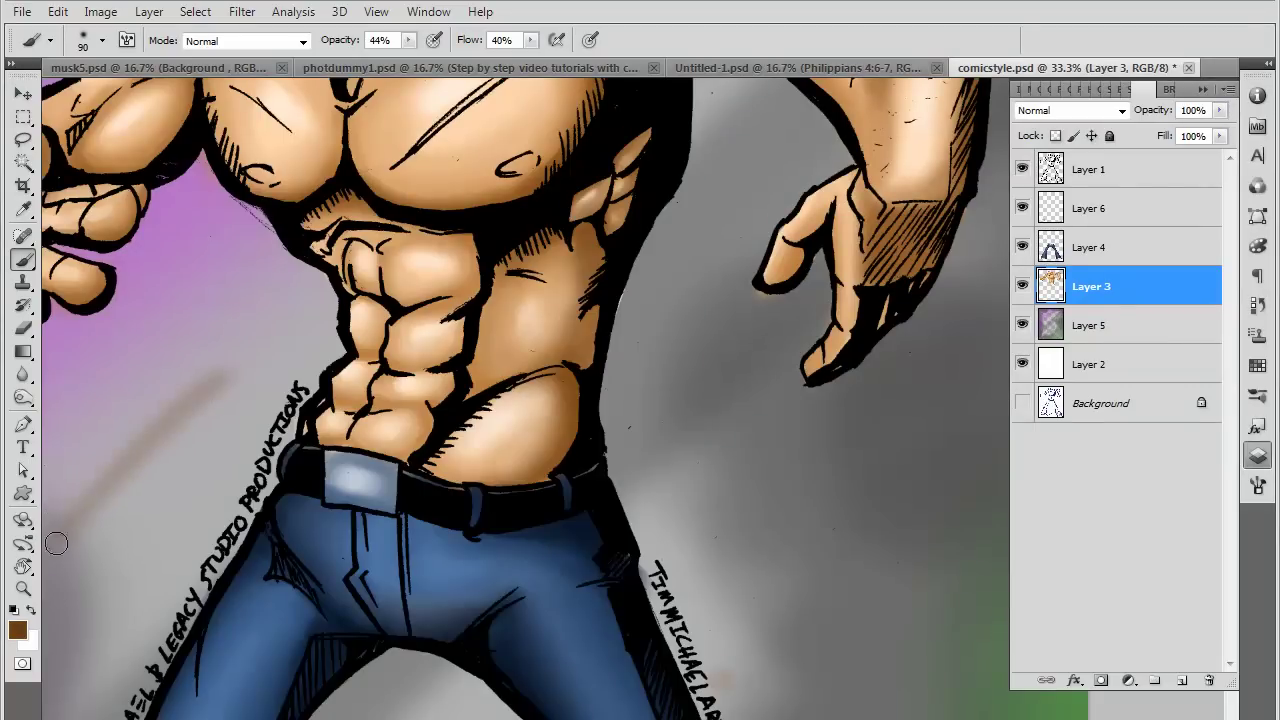
{"action": "mouse_move", "coordinate": [56, 543]}
{"action": "left_mouse_down"}
{"action": "mouse_move", "coordinate": [170, 461]}
{"action": "mouse_move", "coordinate": [166, 476]}
{"action": "left_mouse_up"}
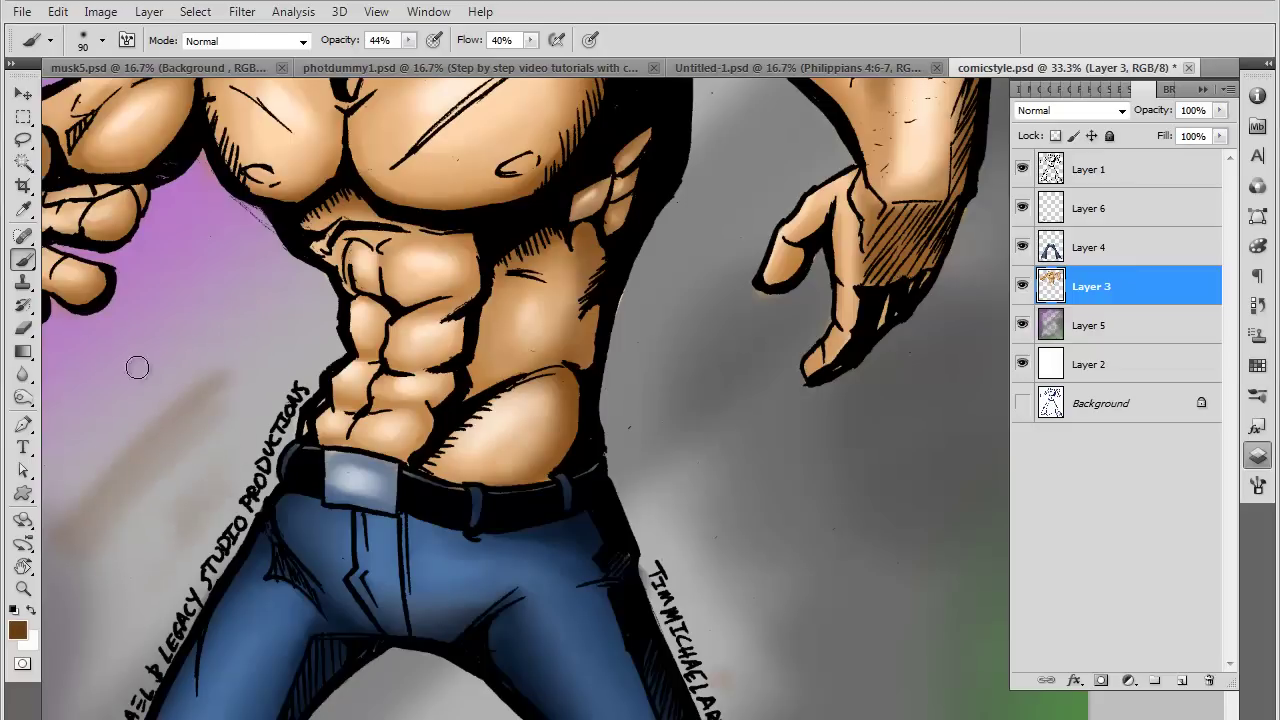
{"action": "mouse_move", "coordinate": [137, 368]}
{"action": "left_mouse_down"}
{"action": "mouse_move", "coordinate": [200, 310]}
{"action": "mouse_move", "coordinate": [80, 437]}
{"action": "mouse_move", "coordinate": [155, 431]}
{"action": "left_mouse_up"}
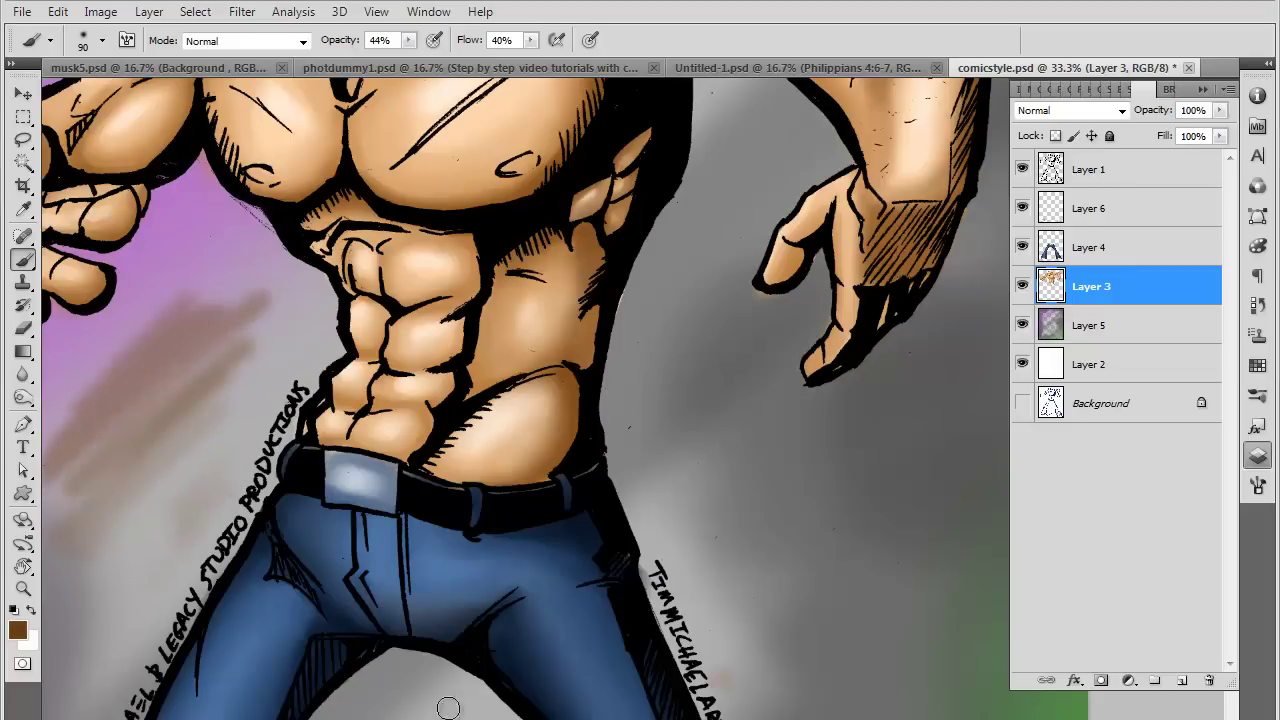
{"action": "key", "text": "ctrl+alt+z"}
{"action": "key", "text": "ctrl+alt+z"}
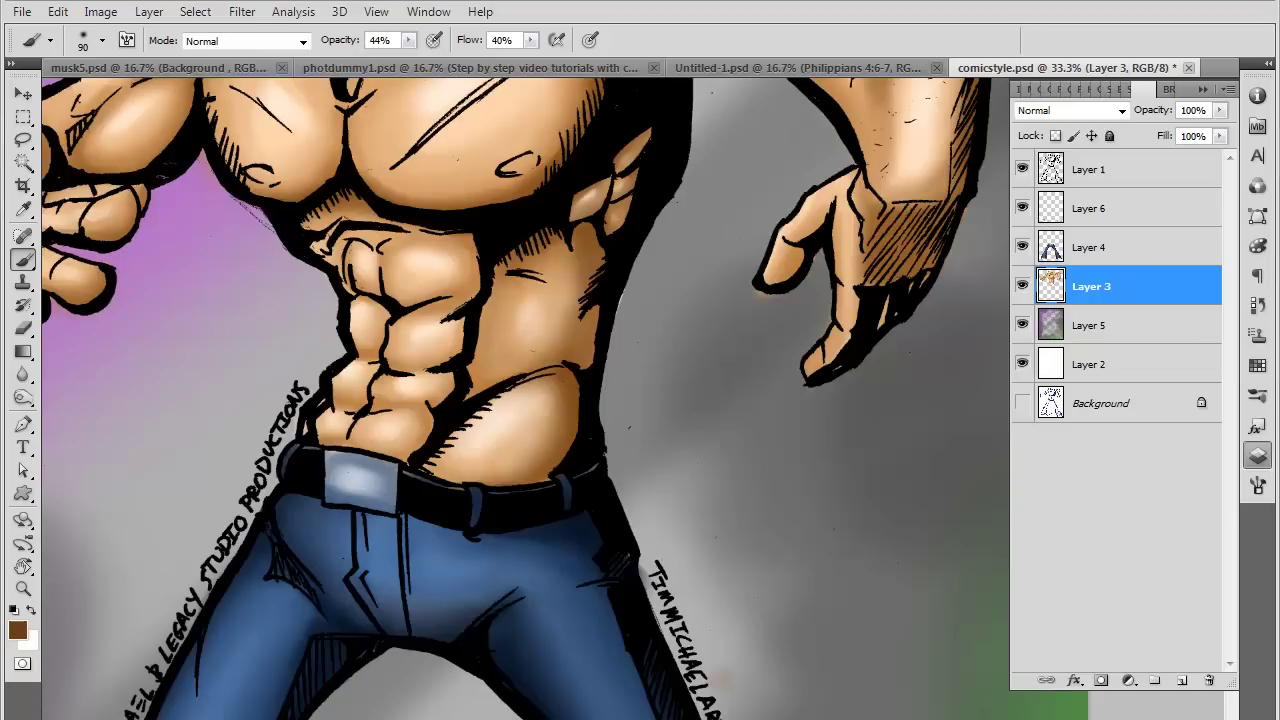
Enlarge the brush and set the foreground colour to brown 6d3e12
{"action": "key", "text": "bracketright"}
{"action": "key", "text": "bracketright"}
{"action": "left_click", "coordinate": [17, 630]}
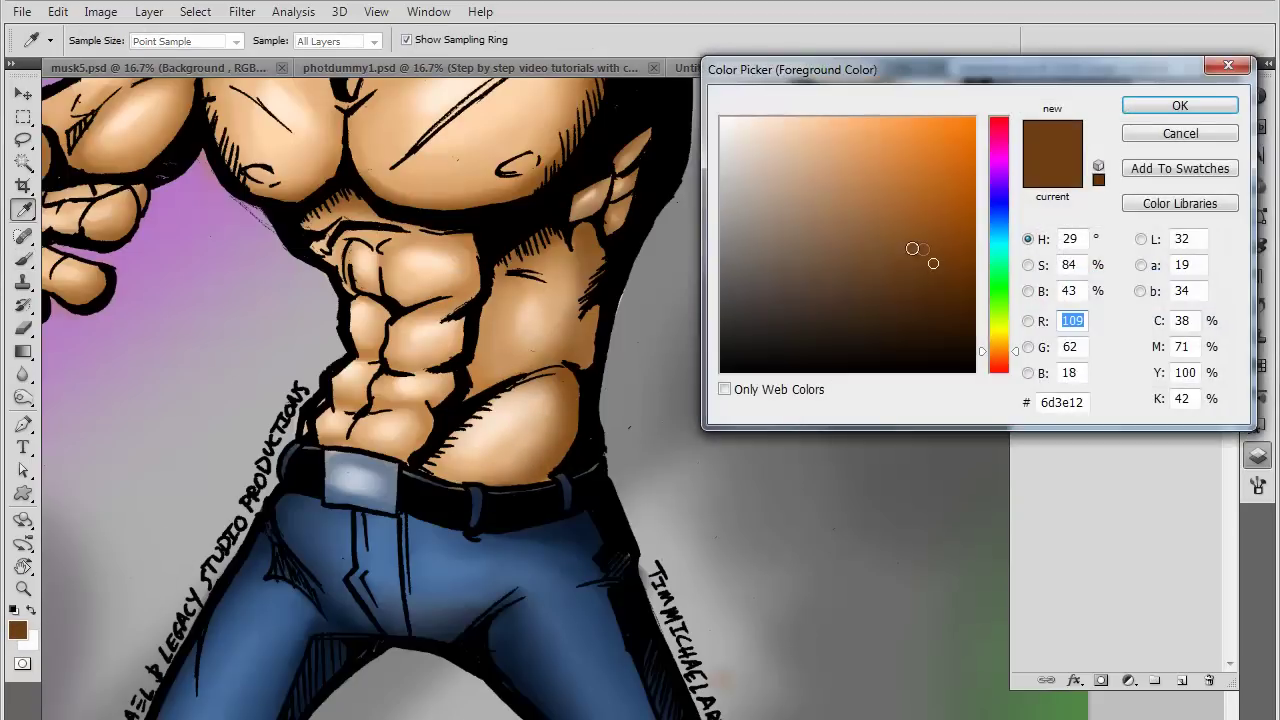
{"action": "left_click", "coordinate": [933, 263]}
{"action": "left_click", "coordinate": [1180, 105]}
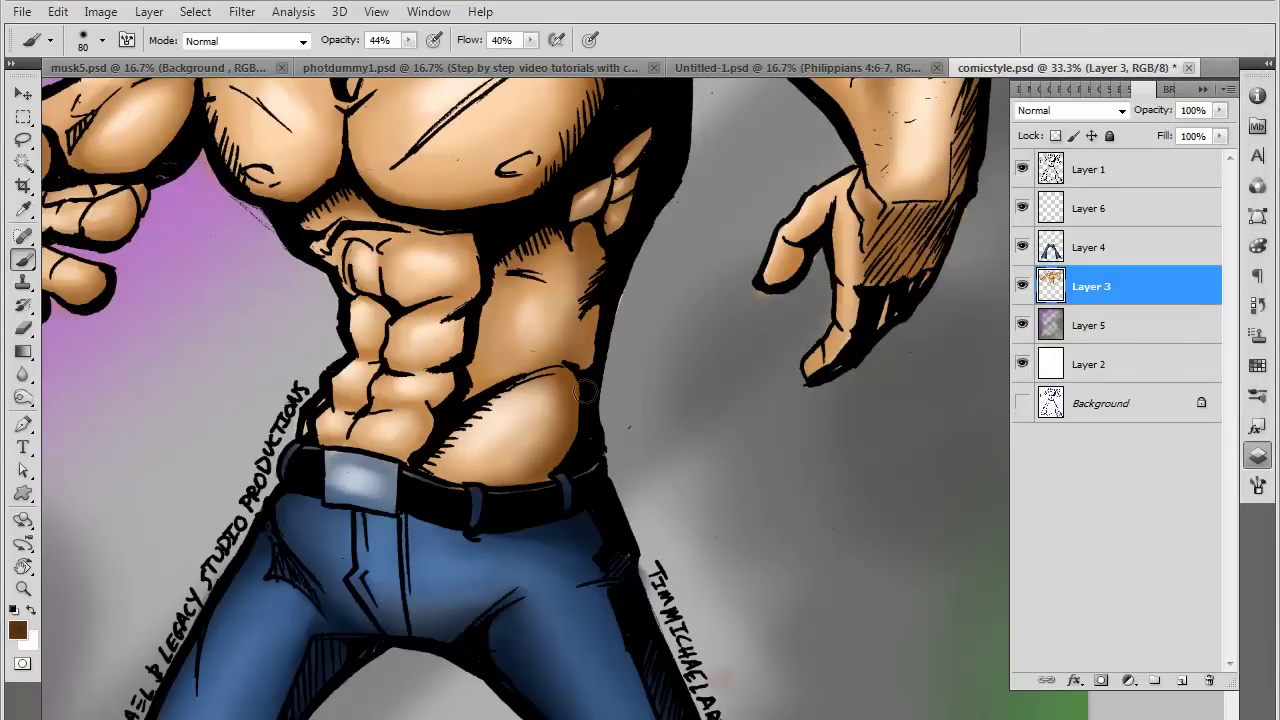
Shade the lower stomach and right ribs brown, then paint out a test dab on the grey background
{"action": "mouse_move", "coordinate": [586, 392]}
{"action": "left_mouse_down"}
{"action": "mouse_move", "coordinate": [478, 405]}
{"action": "mouse_move", "coordinate": [582, 380]}
{"action": "mouse_move", "coordinate": [608, 282]}
{"action": "left_mouse_up"}
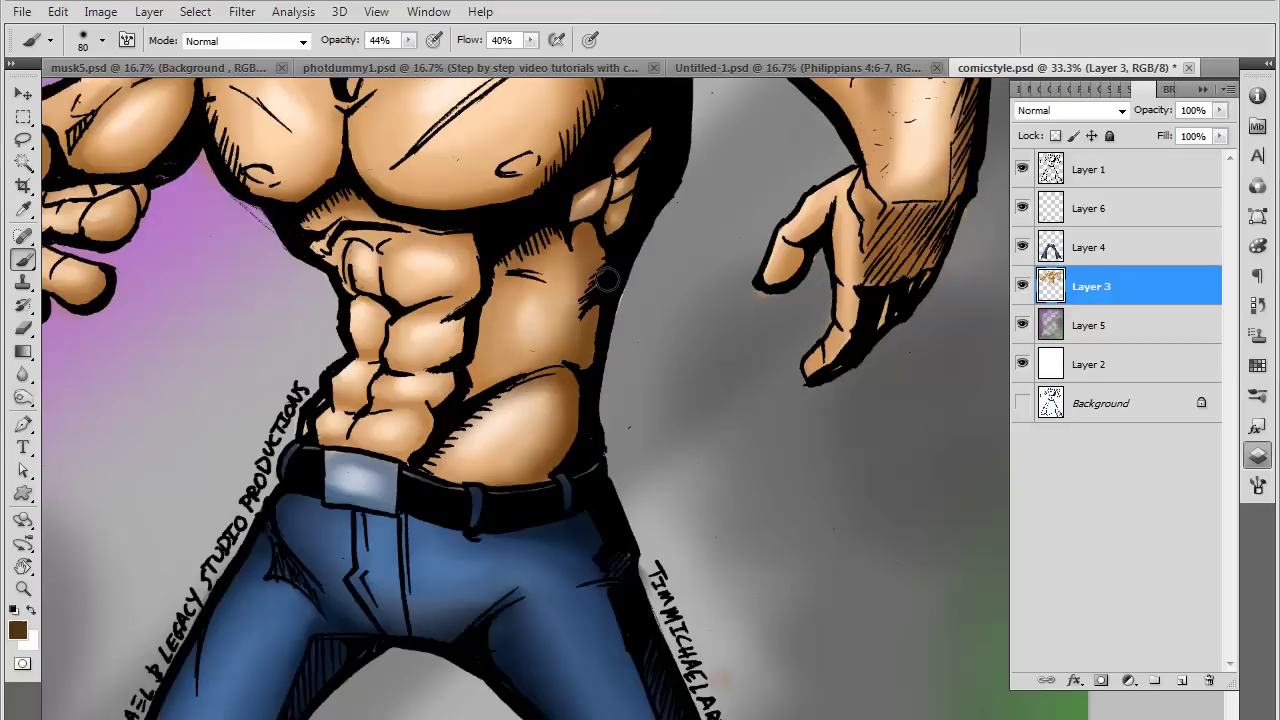
{"action": "key", "text": "bracketright"}
{"action": "key", "text": "bracketright"}
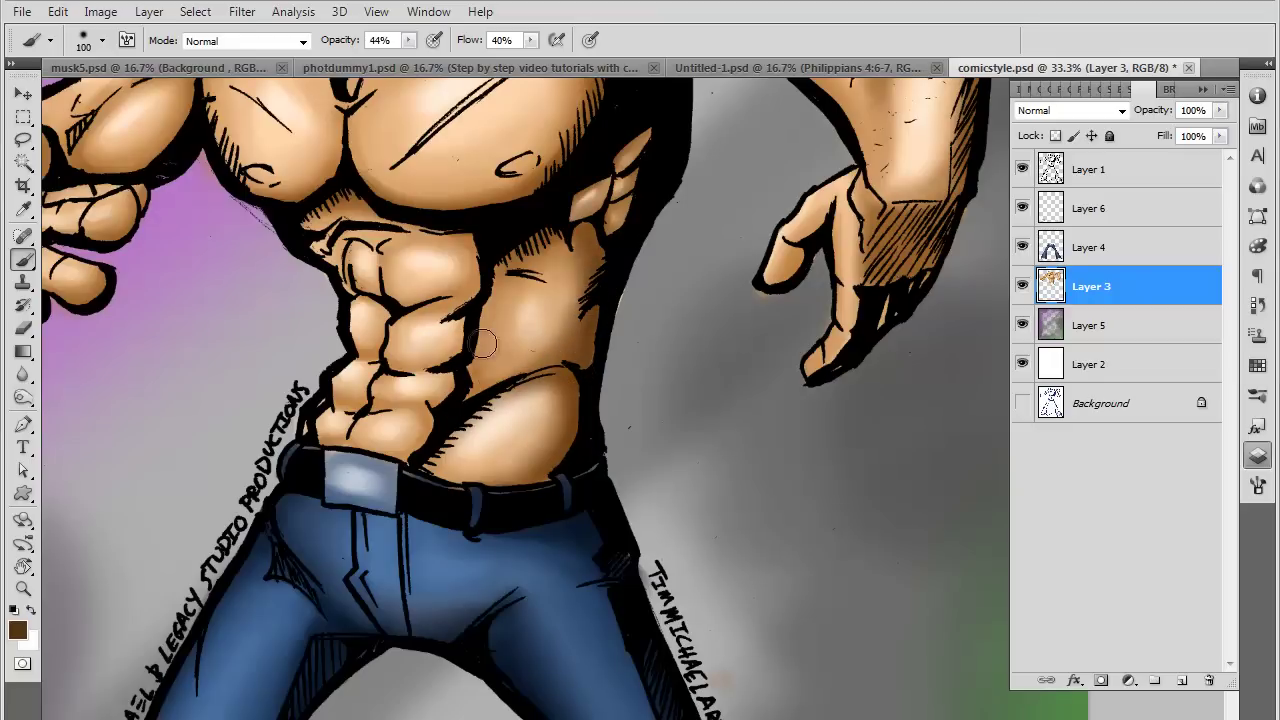
{"action": "mouse_move", "coordinate": [496, 272]}
{"action": "left_mouse_down"}
{"action": "mouse_move", "coordinate": [592, 206]}
{"action": "mouse_move", "coordinate": [482, 362]}
{"action": "mouse_move", "coordinate": [498, 300]}
{"action": "left_mouse_up"}
{"action": "key", "text": "bracketright"}
{"action": "key", "text": "bracketright"}
{"action": "key", "text": "bracketright"}
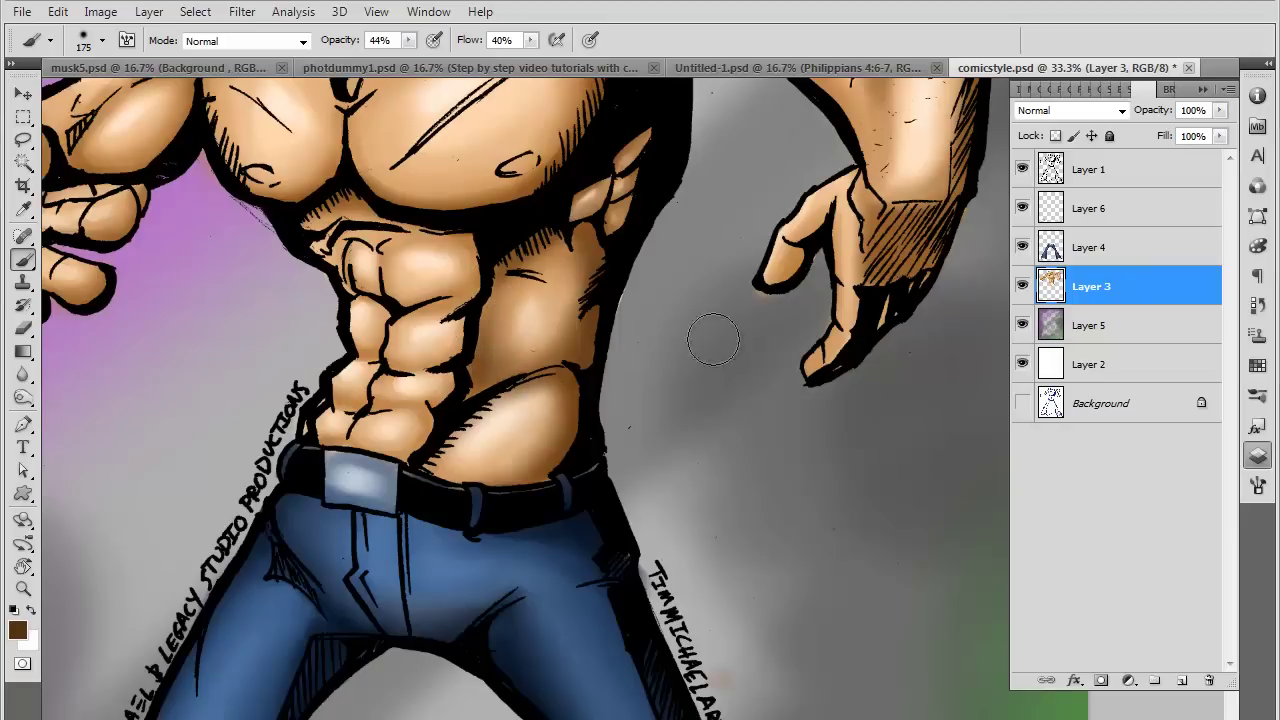
{"action": "left_click", "coordinate": [713, 464]}
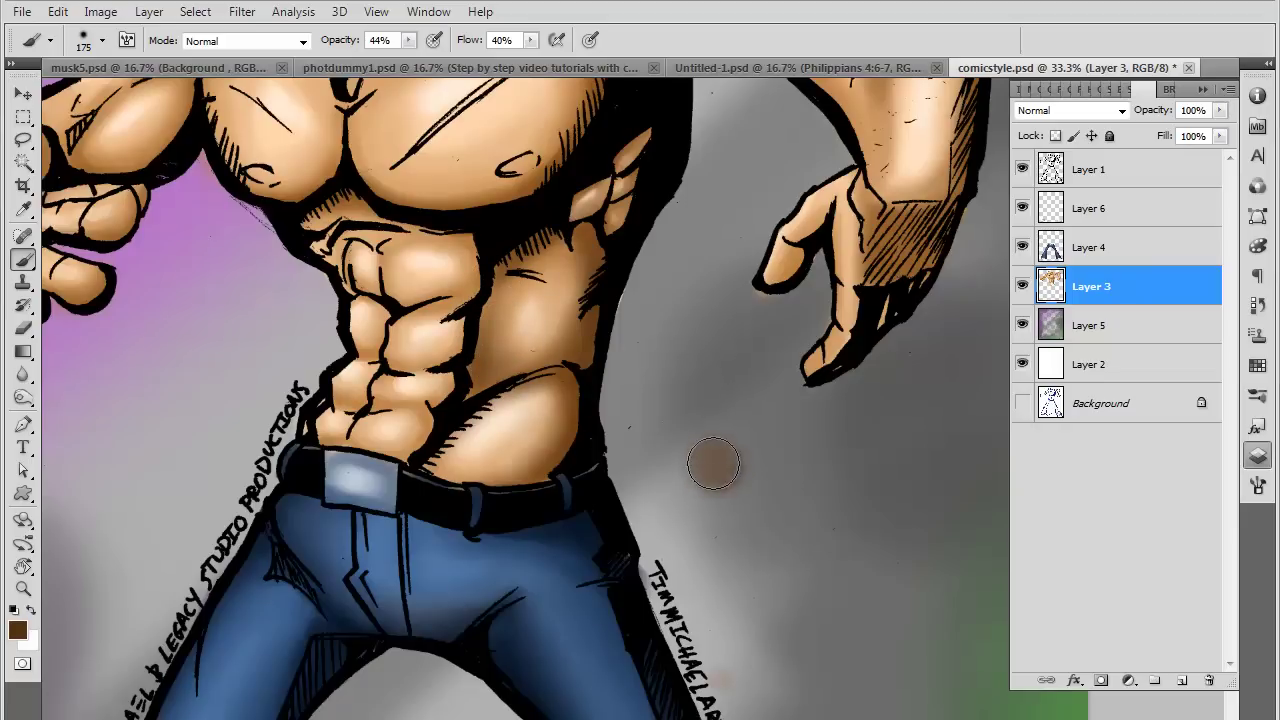
{"action": "left_click", "coordinate": [713, 464]}
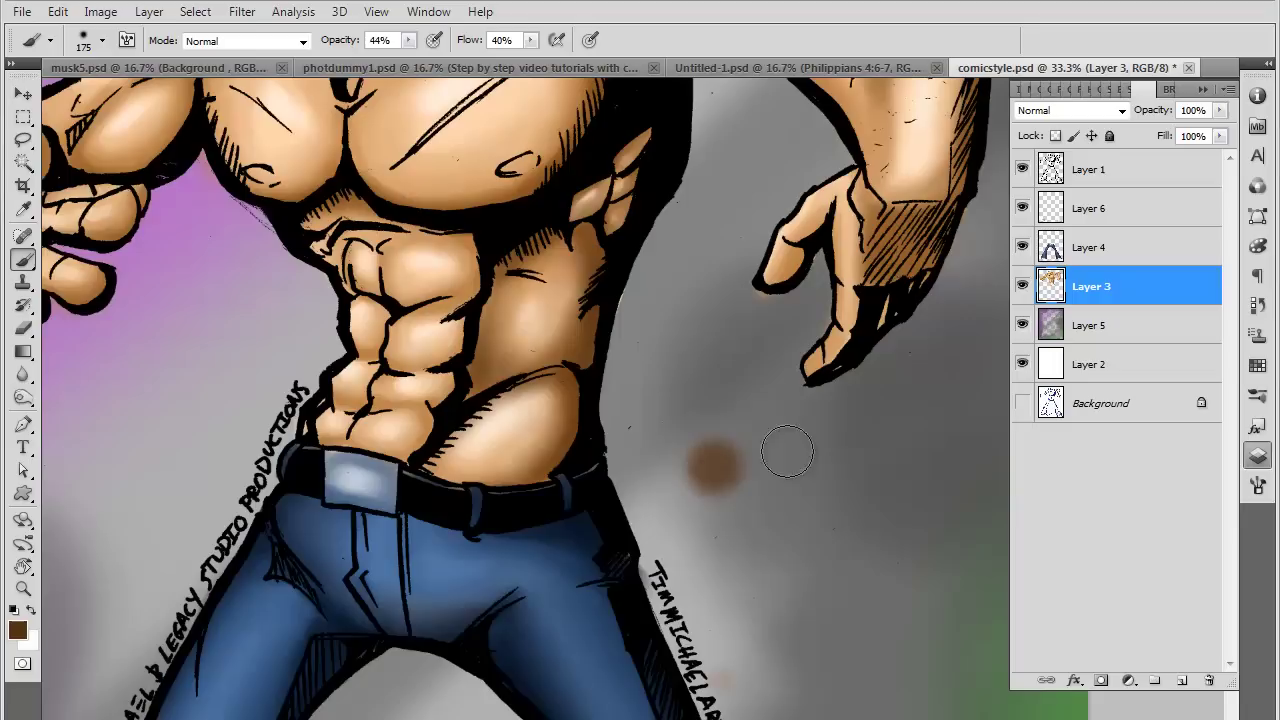
{"action": "key", "text": "bracketleft"}
{"action": "key", "text": "bracketleft"}
{"action": "key", "text": "bracketleft"}
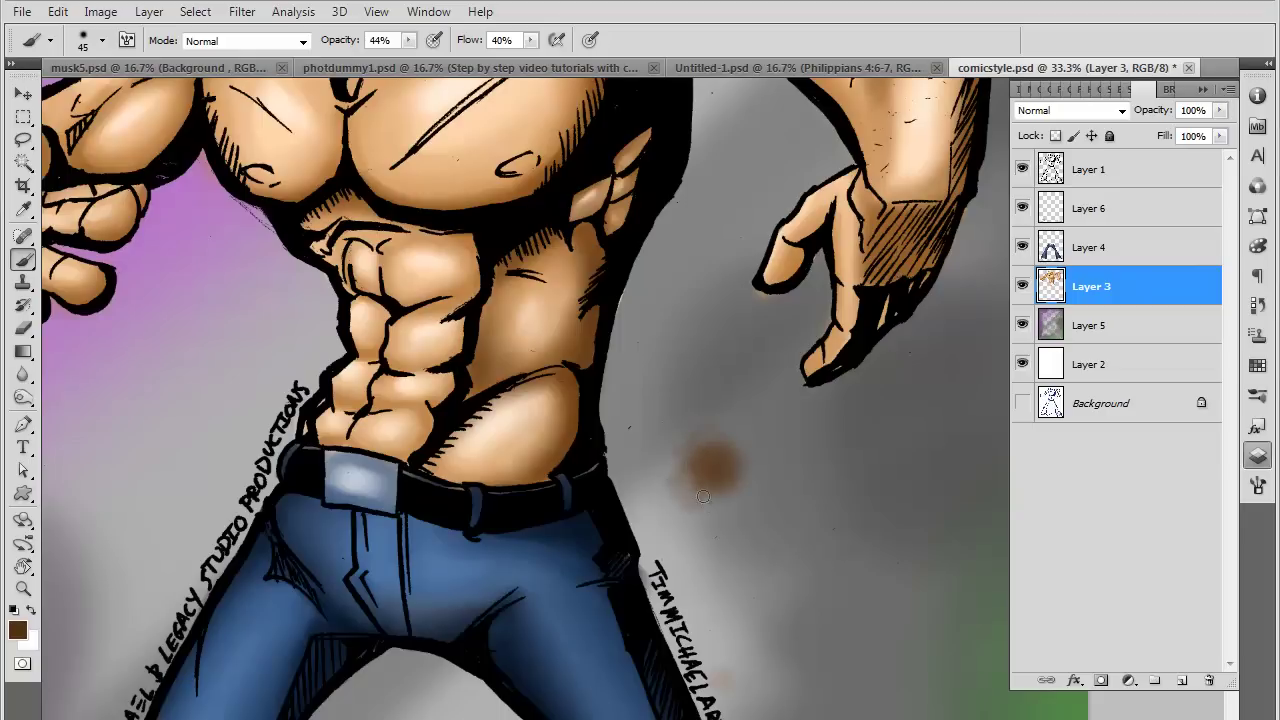
{"action": "mouse_move", "coordinate": [695, 470]}
{"action": "left_mouse_down"}
{"action": "mouse_move", "coordinate": [716, 562]}
{"action": "mouse_move", "coordinate": [727, 513]}
{"action": "left_mouse_up"}
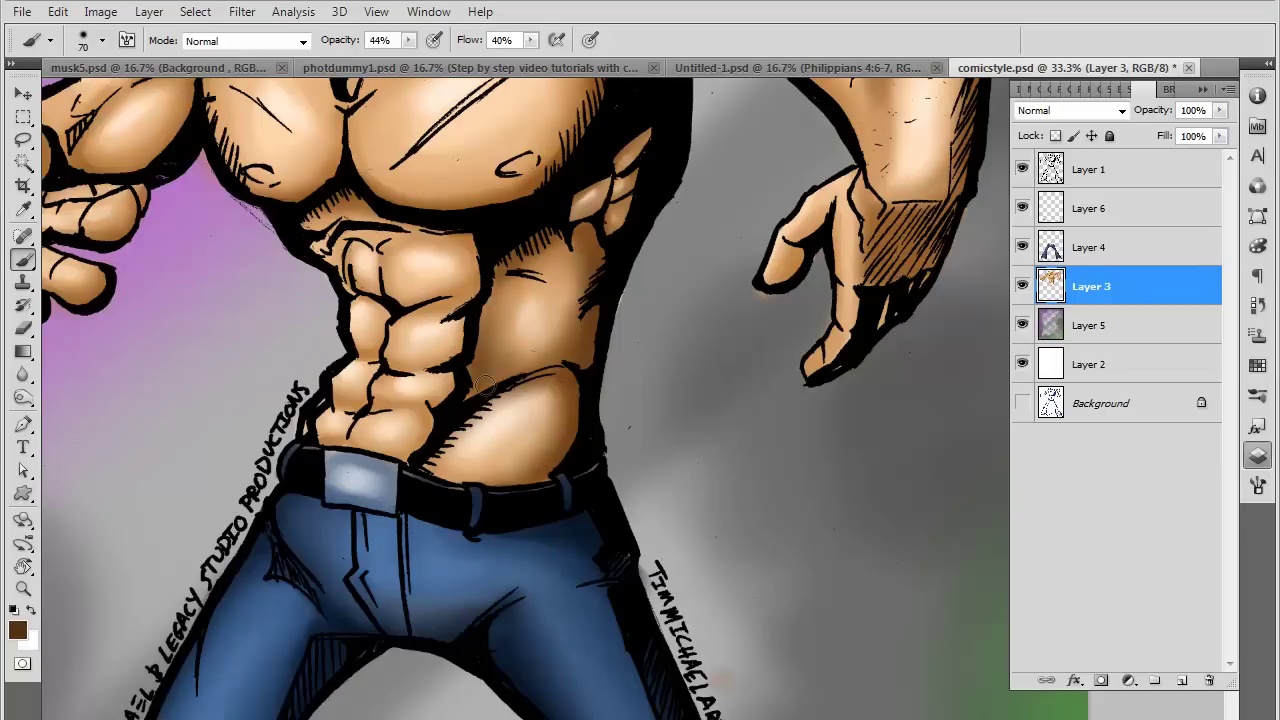
Shade and smooth the upper abdomen, then darken the lower abdomen above the belt
{"action": "key", "text": "bracketright"}
{"action": "key", "text": "bracketright"}
{"action": "left_click_drag", "start_coordinate": [492, 341], "coordinate": [480, 385]}
{"action": "key", "text": "bracketright"}
{"action": "left_click_drag", "start_coordinate": [470, 362], "coordinate": [573, 343]}
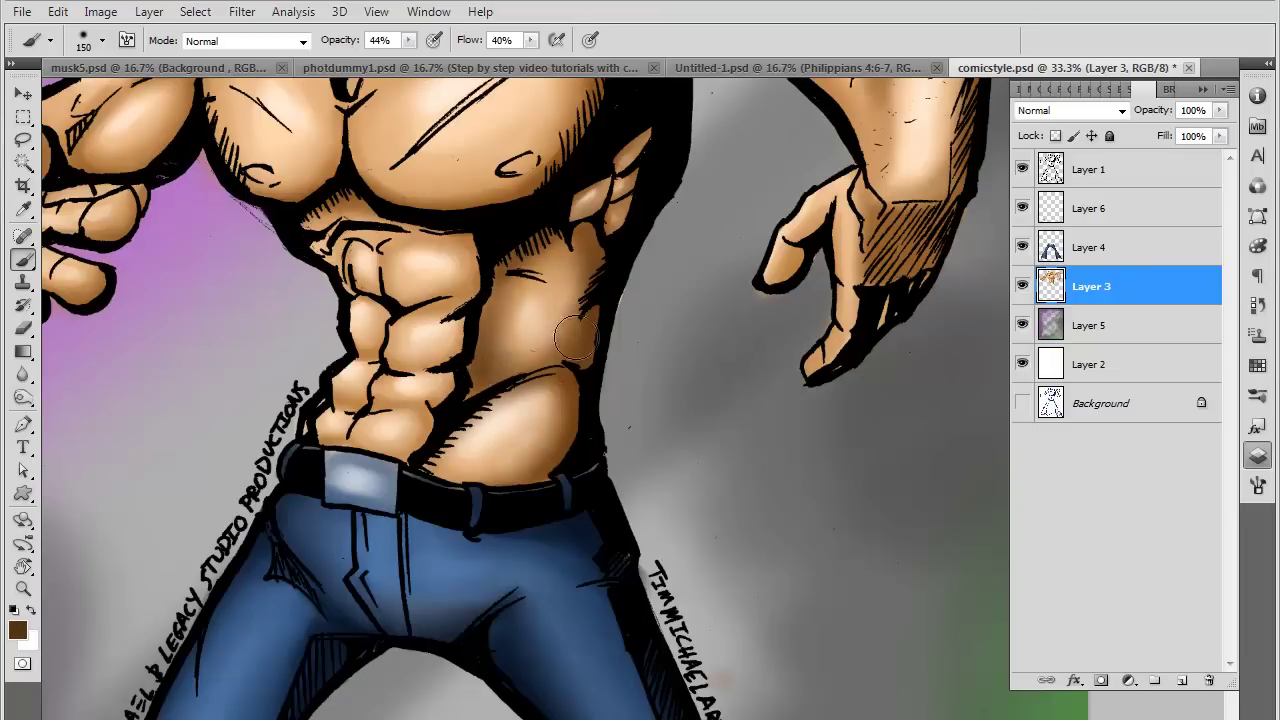
{"action": "key", "text": "bracketleft"}
{"action": "key", "text": "bracketleft"}
{"action": "key", "text": "bracketleft"}
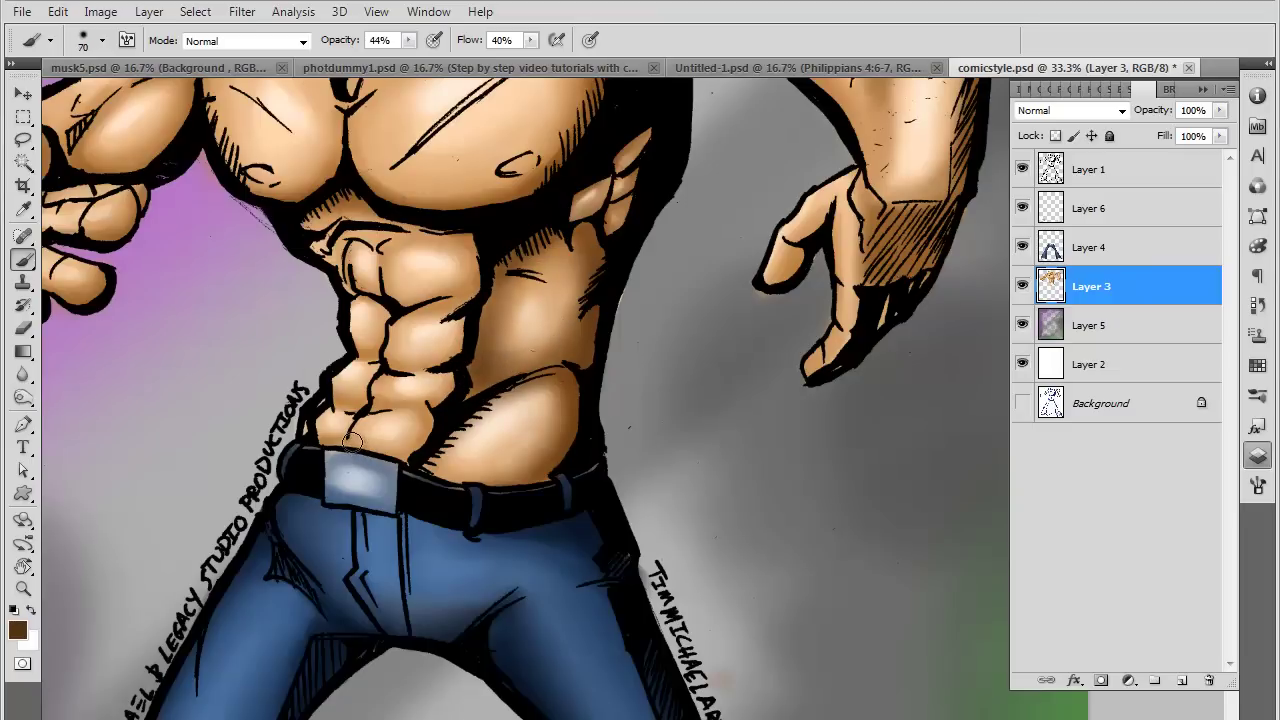
{"action": "mouse_move", "coordinate": [353, 441]}
{"action": "left_mouse_down"}
{"action": "mouse_move", "coordinate": [418, 435]}
{"action": "mouse_move", "coordinate": [391, 455]}
{"action": "left_mouse_up"}
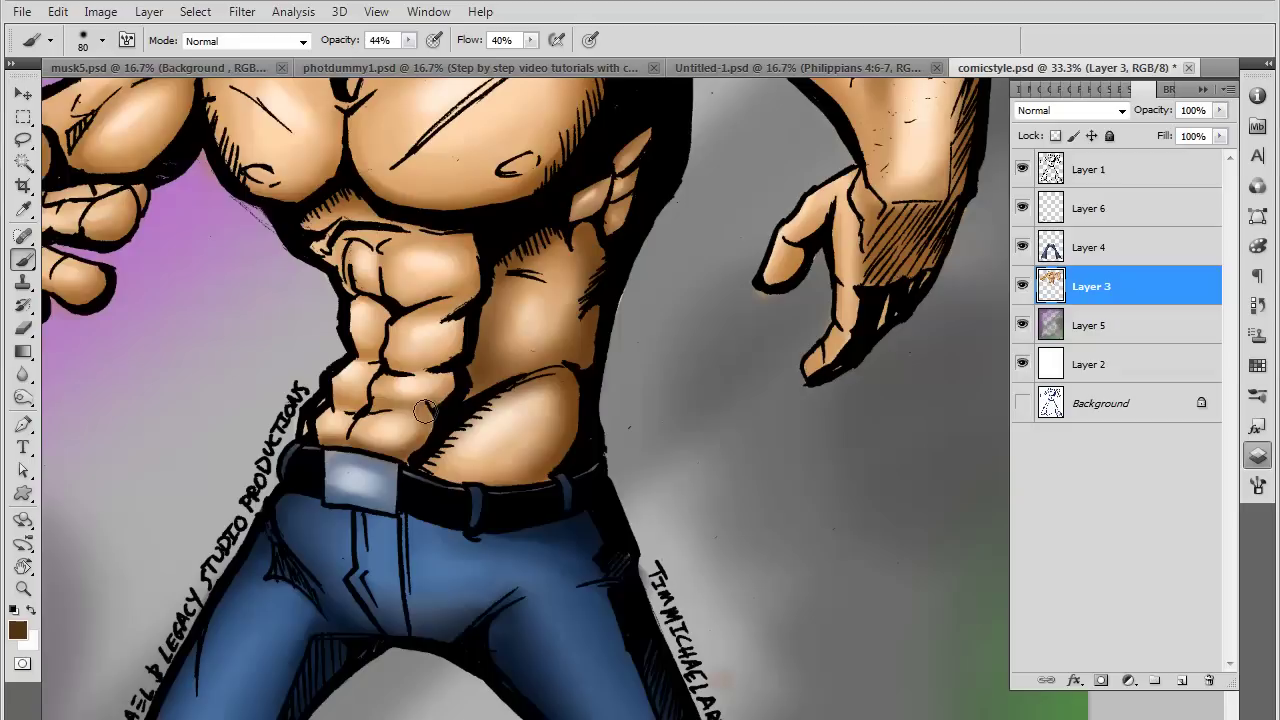
{"action": "key", "text": "bracketleft"}
{"action": "key", "text": "bracketleft"}
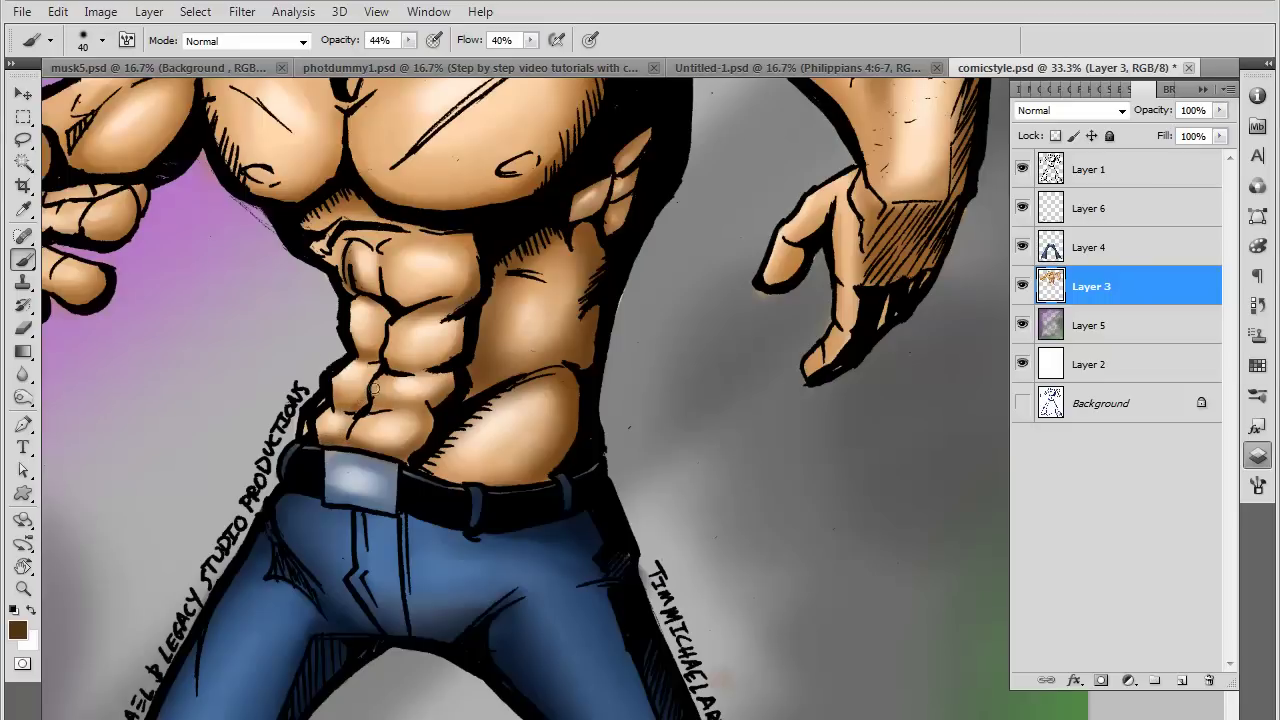
Sample the skin tones and deepen the shadow along the lower chest edge
{"action": "scroll", "coordinate": [551, 466], "scroll_direction": "up", "scroll_amount": 5}
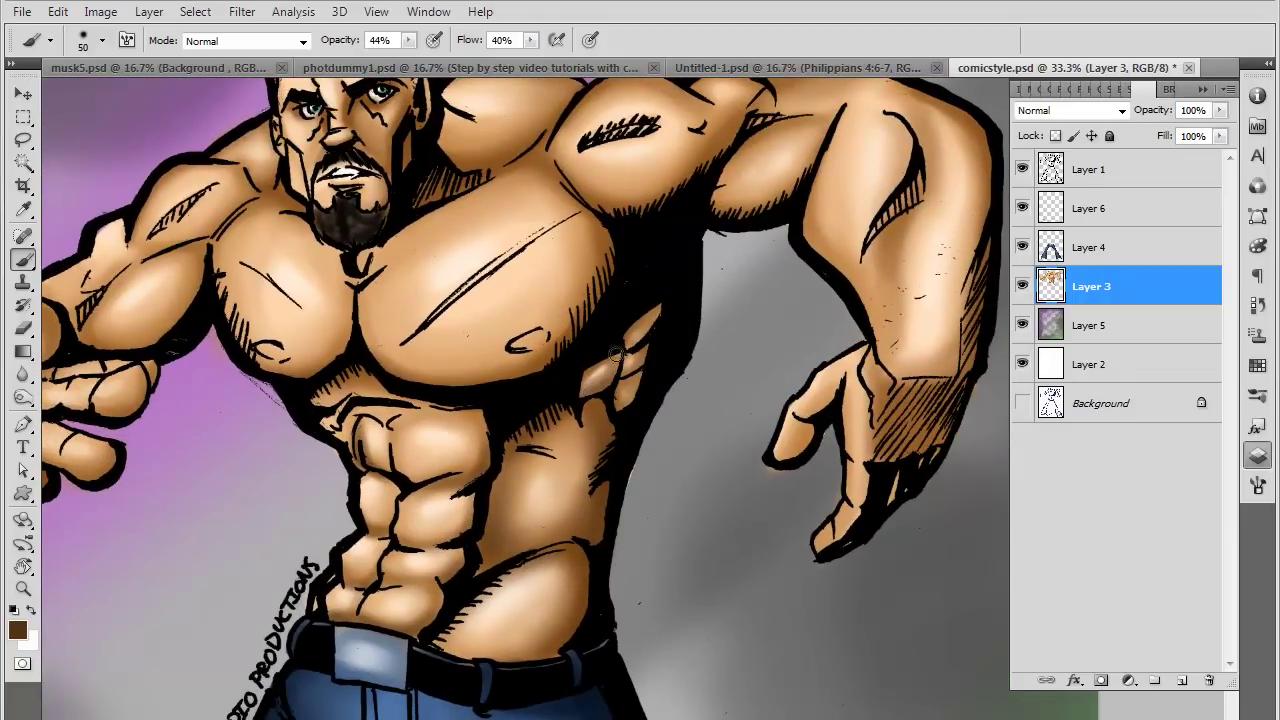
{"action": "left_click", "coordinate": [438, 436], "text": "alt"}
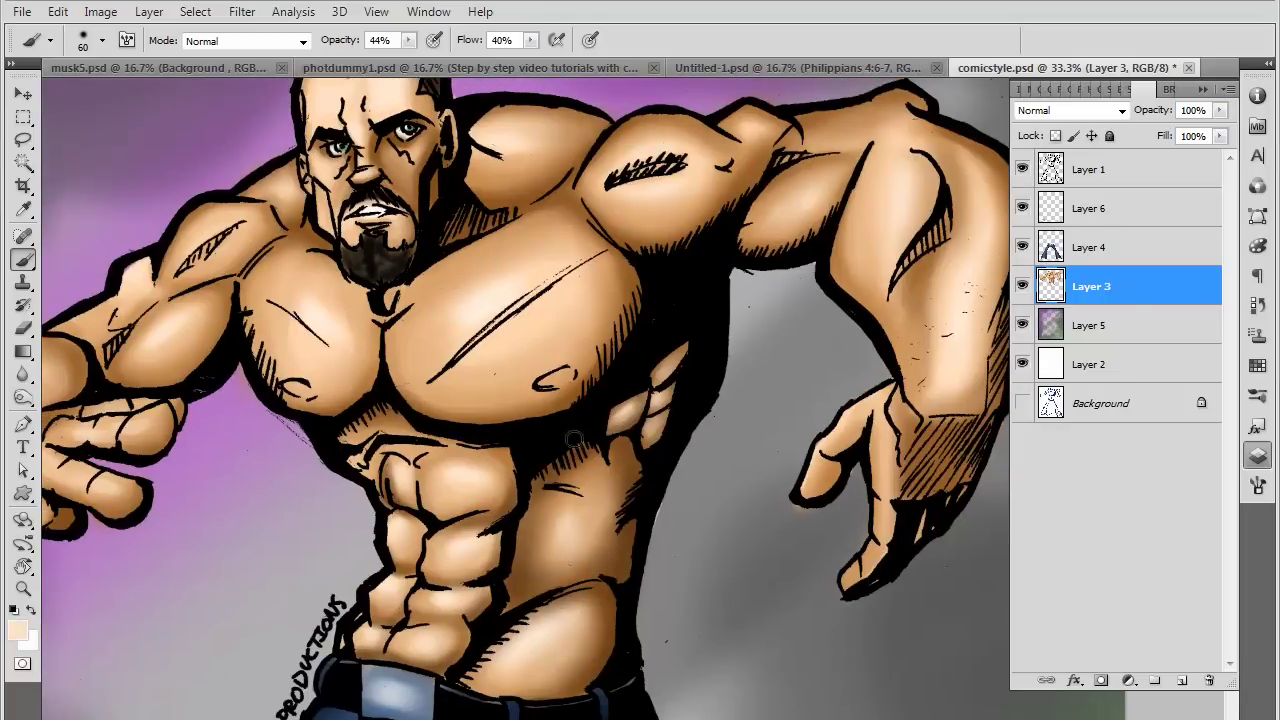
{"action": "left_click", "coordinate": [617, 612], "text": "alt"}
{"action": "mouse_move", "coordinate": [488, 407]}
{"action": "left_mouse_down"}
{"action": "mouse_move", "coordinate": [434, 416]}
{"action": "mouse_move", "coordinate": [570, 398]}
{"action": "left_mouse_up"}
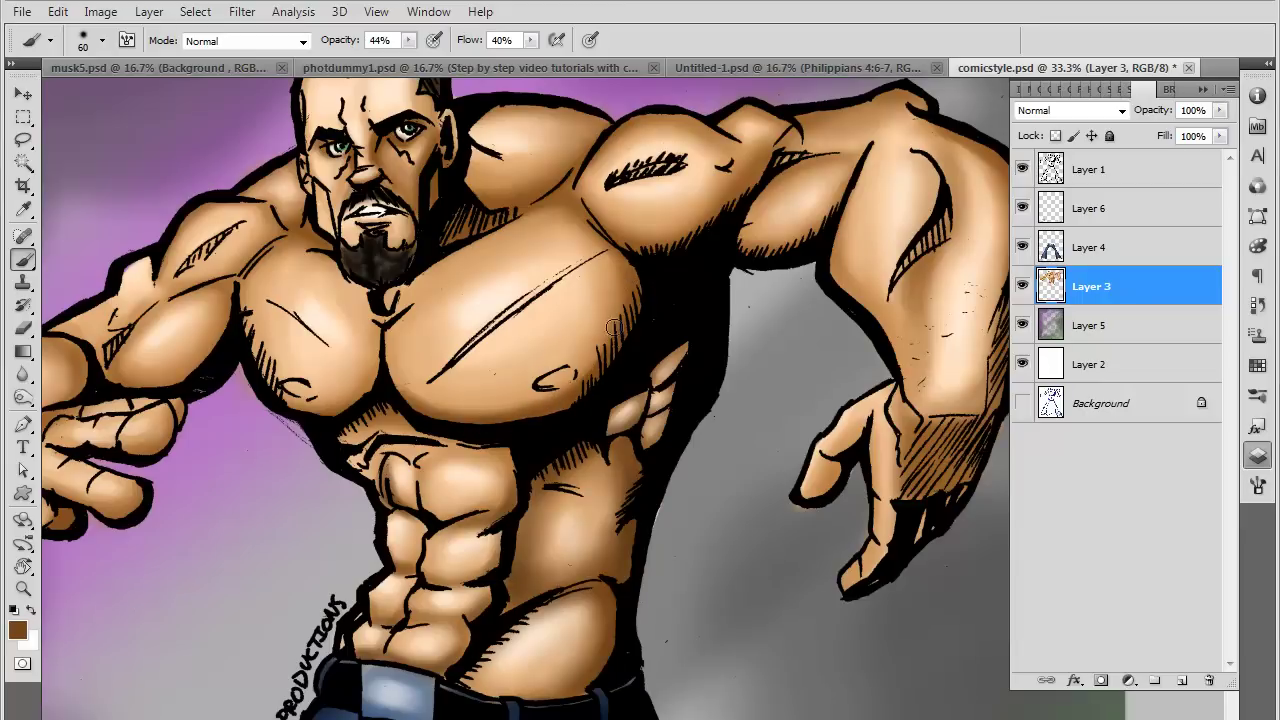
{"action": "left_click_drag", "start_coordinate": [413, 405], "coordinate": [468, 434]}
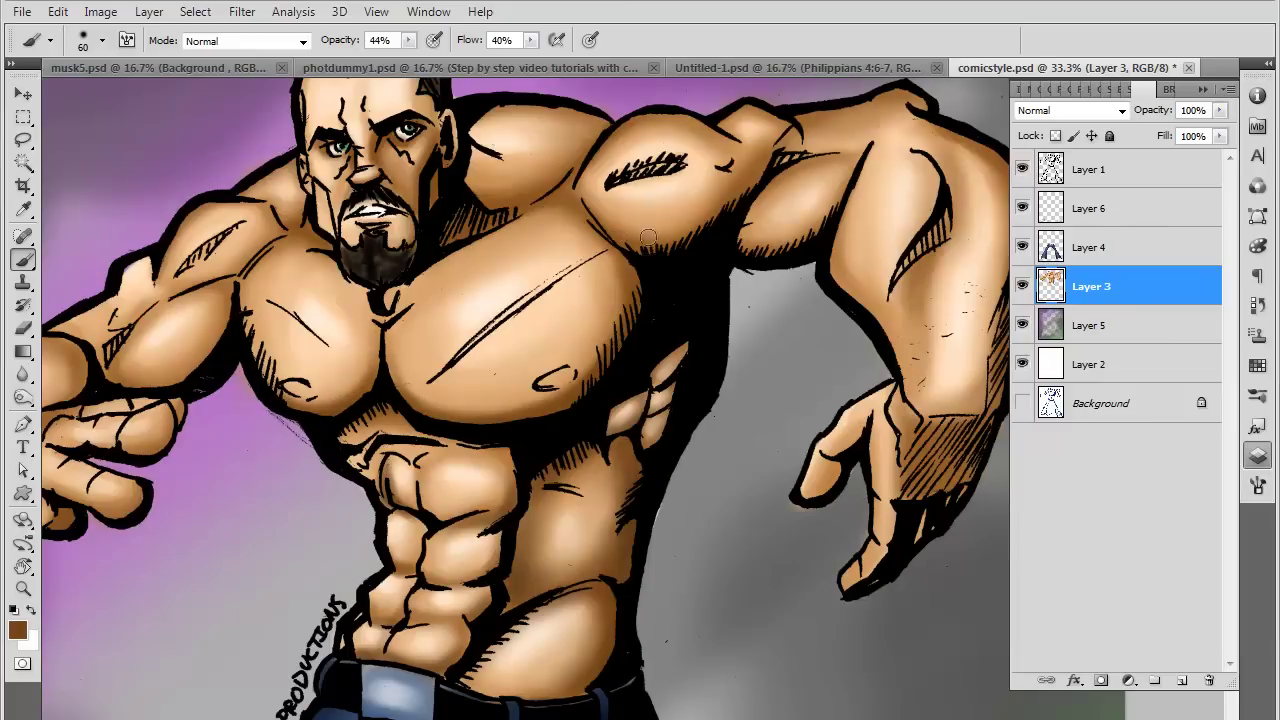
Softly shade the chest, shoulder and trapezius, then the neck beside the beard
{"action": "key", "text": "bracketright"}
{"action": "key", "text": "bracketright"}
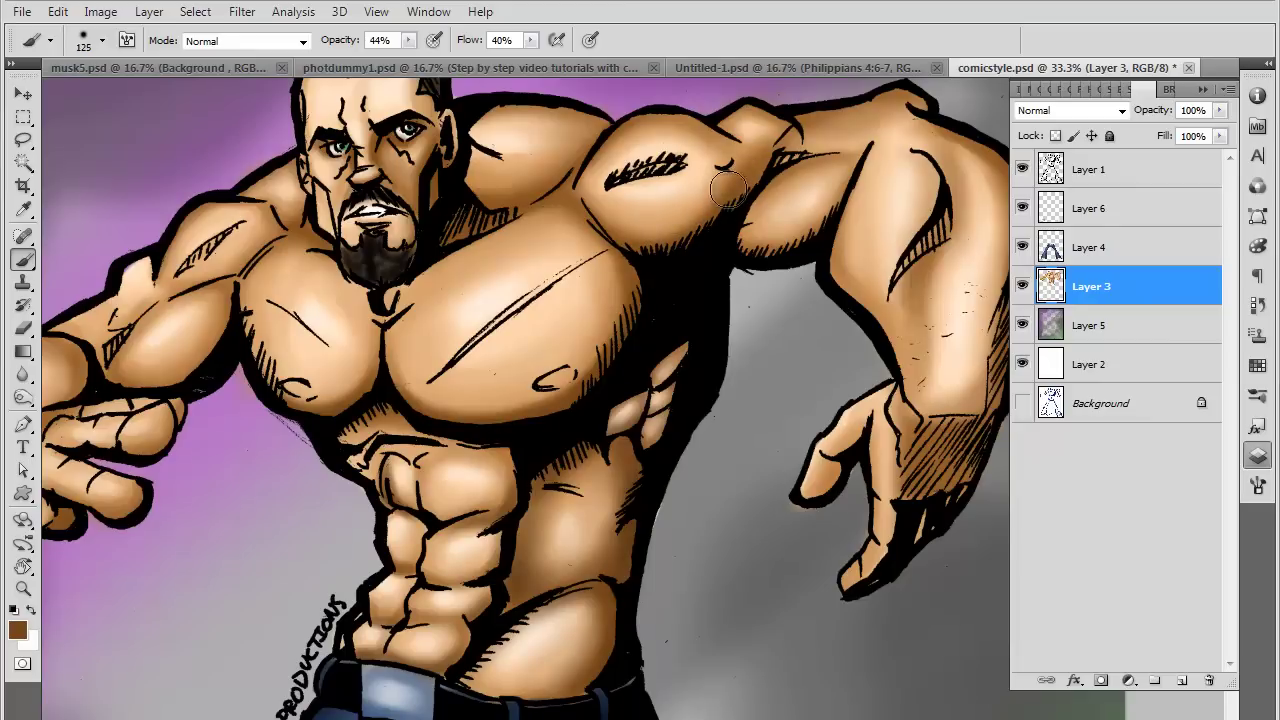
{"action": "key", "text": "bracketright"}
{"action": "key", "text": "bracketright"}
{"action": "mouse_move", "coordinate": [748, 160]}
{"action": "left_mouse_down"}
{"action": "mouse_move", "coordinate": [708, 205]}
{"action": "mouse_move", "coordinate": [490, 178]}
{"action": "left_mouse_up"}
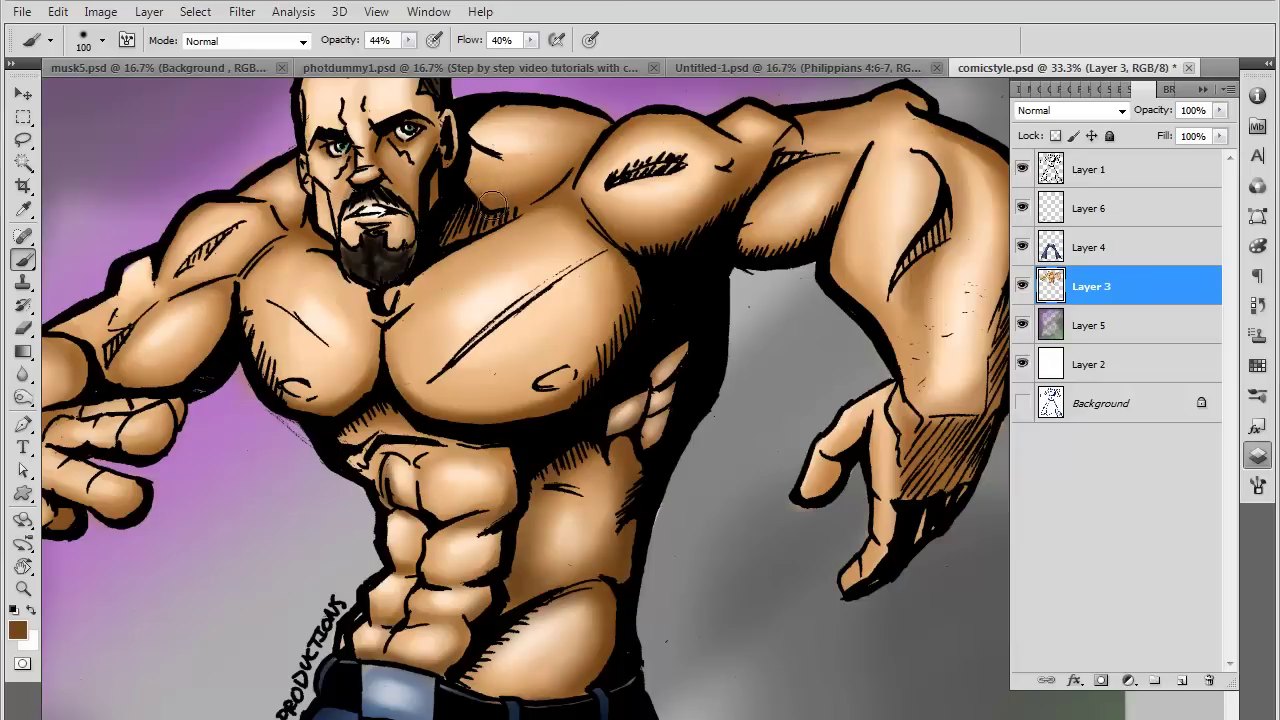
{"action": "key", "text": "bracketleft"}
{"action": "key", "text": "bracketleft"}
{"action": "left_click_drag", "start_coordinate": [492, 180], "coordinate": [529, 181]}
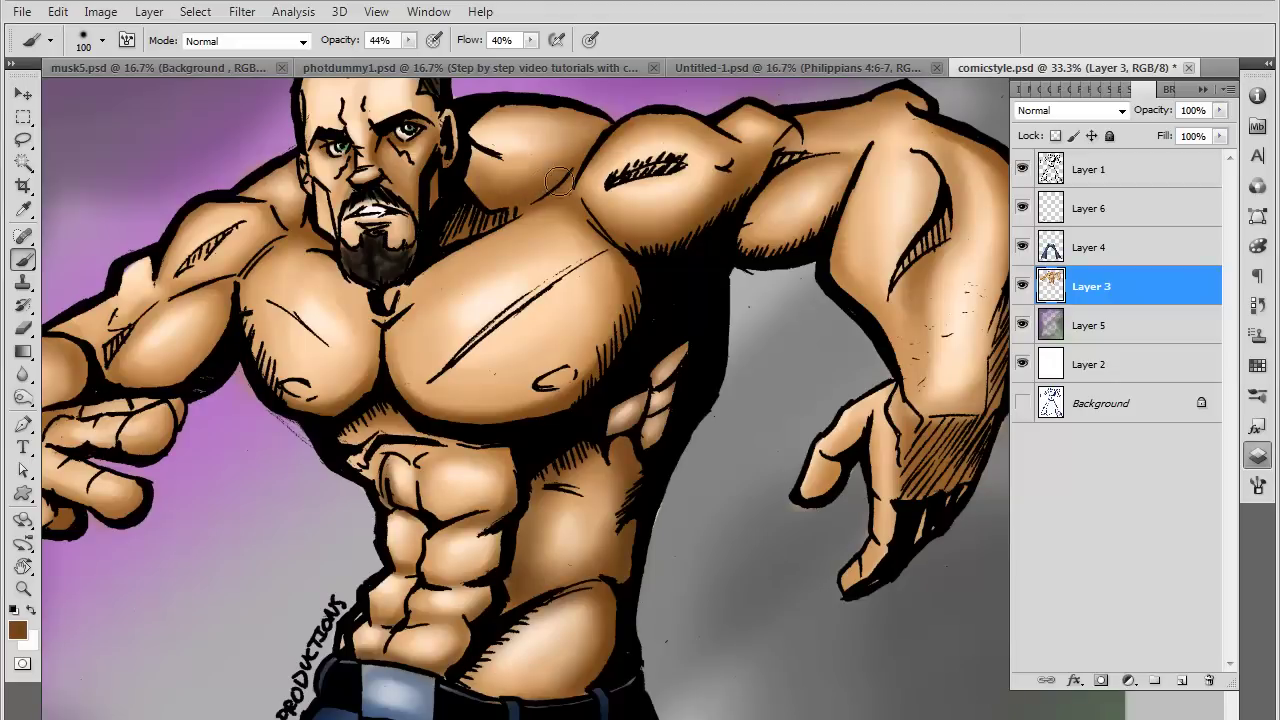
{"action": "key", "text": "bracketright"}
{"action": "key", "text": "bracketright"}
{"action": "key", "text": "bracketright"}
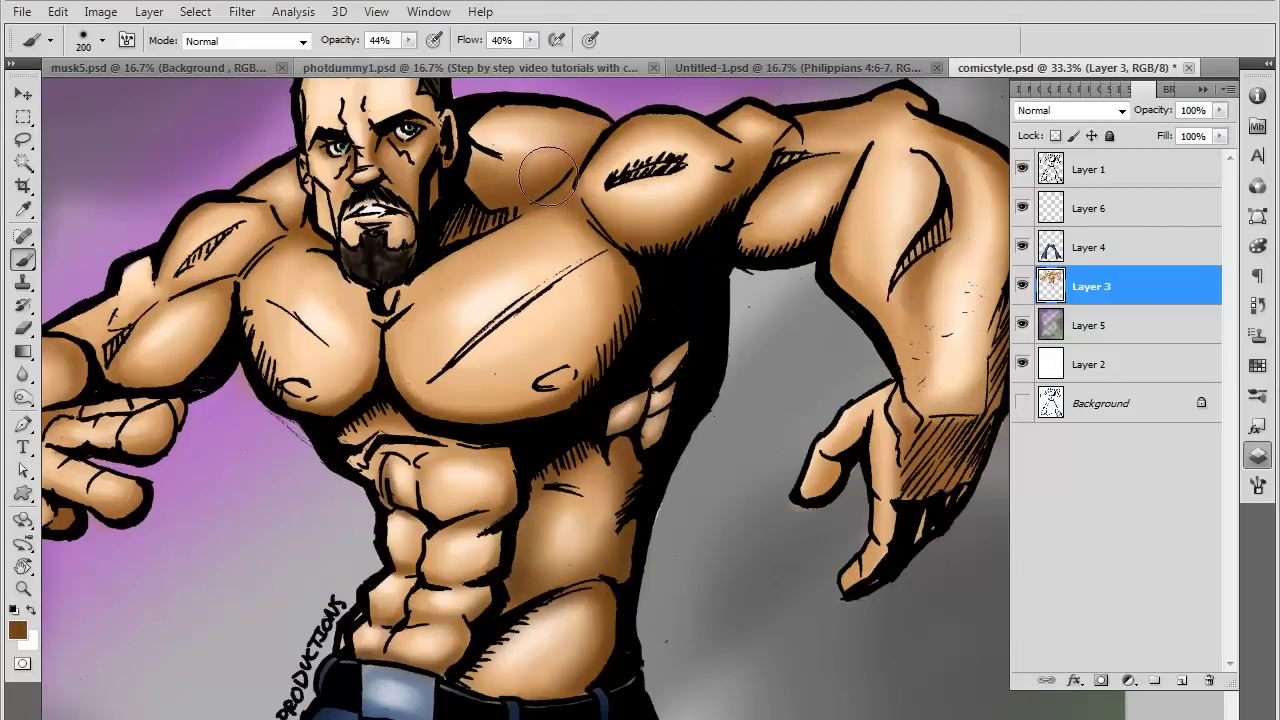
{"action": "key", "text": "bracketleft"}
{"action": "key", "text": "bracketleft"}
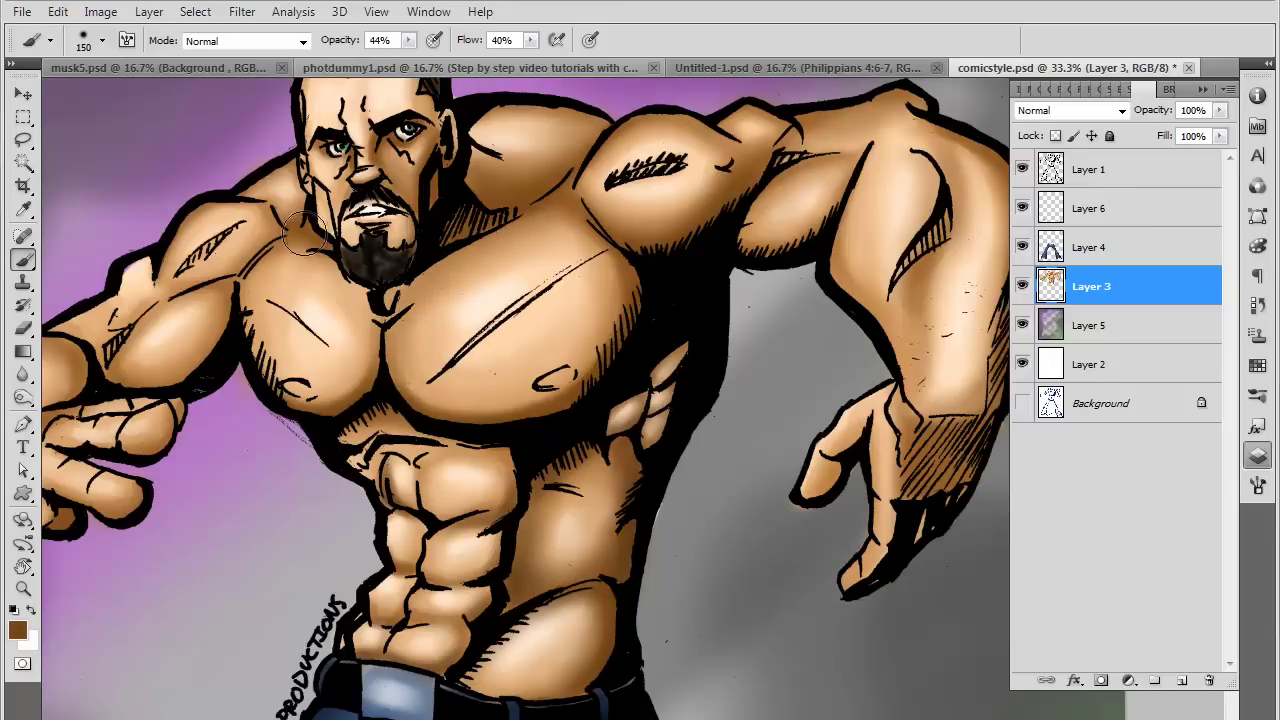
{"action": "mouse_move", "coordinate": [340, 290]}
{"action": "left_mouse_down"}
{"action": "mouse_move", "coordinate": [295, 221]}
{"action": "mouse_move", "coordinate": [324, 252]}
{"action": "left_mouse_up"}
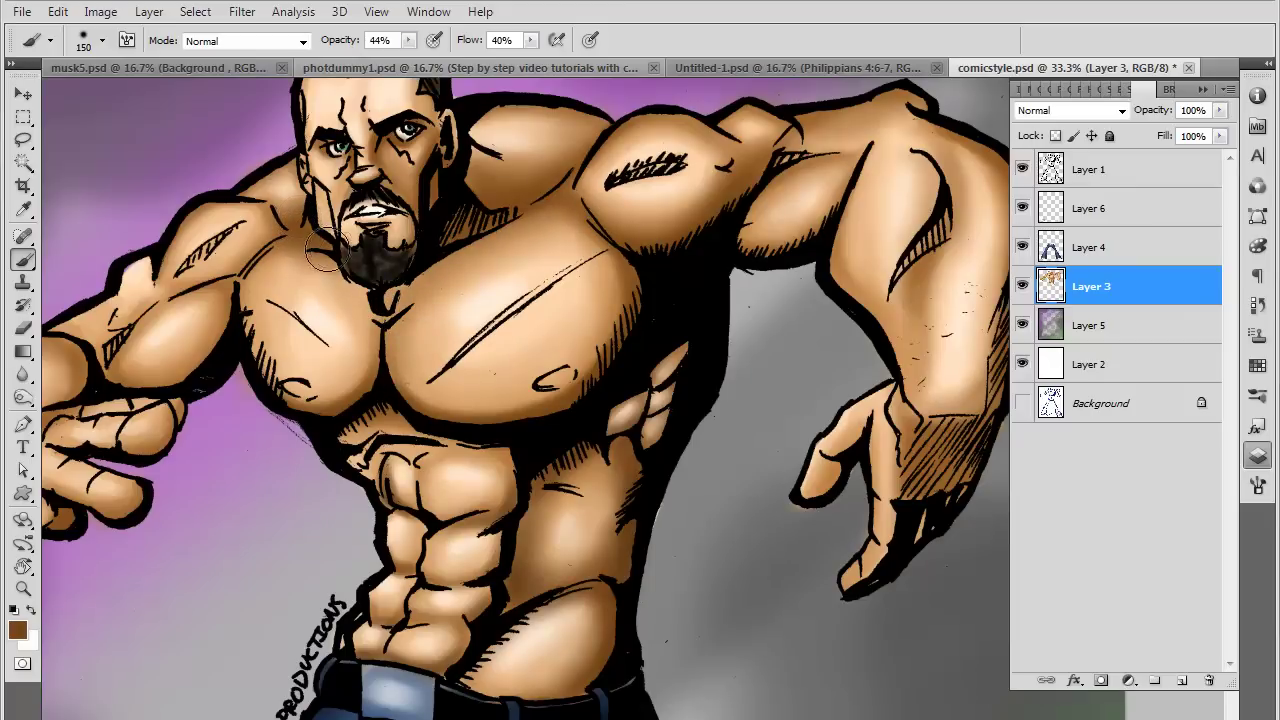
{"action": "left_click_drag", "start_coordinate": [749, 466], "coordinate": [569, 584]}
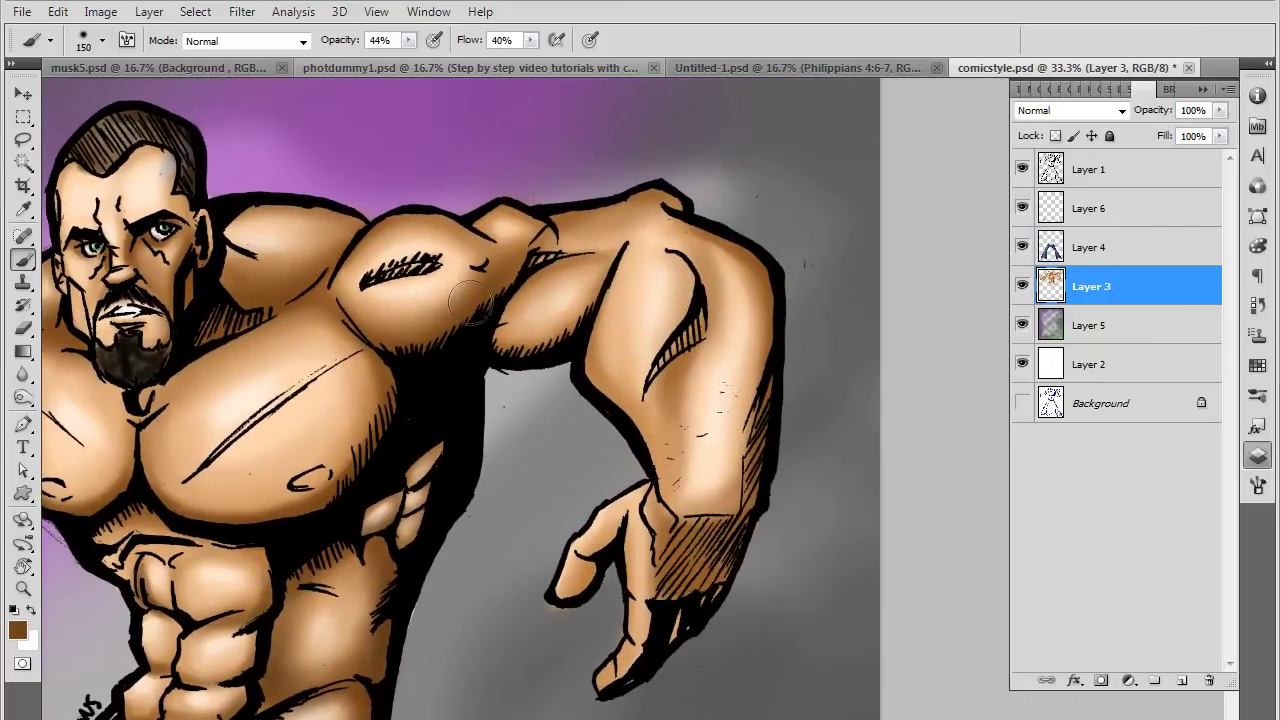
Deepen the brown shading across the right arm's wrist, finger area and forearm
{"action": "key", "text": "bracketleft"}
{"action": "key", "text": "bracketleft"}
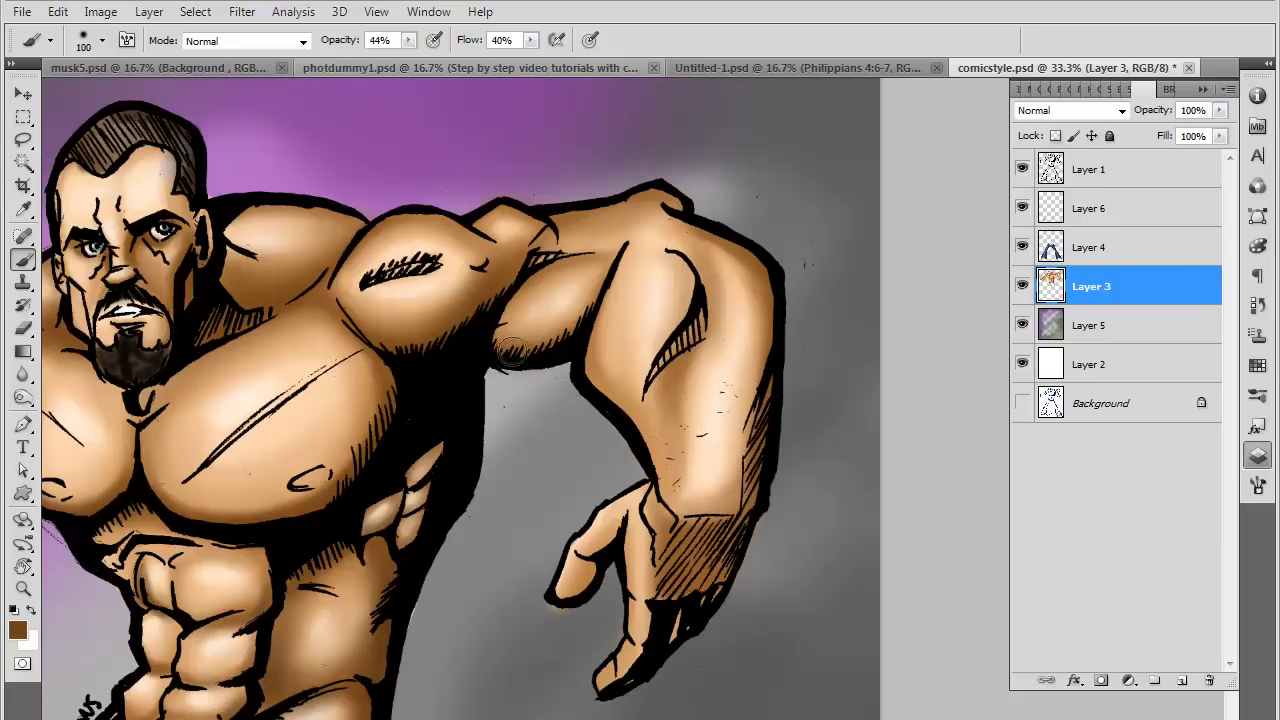
{"action": "key", "text": "bracketleft"}
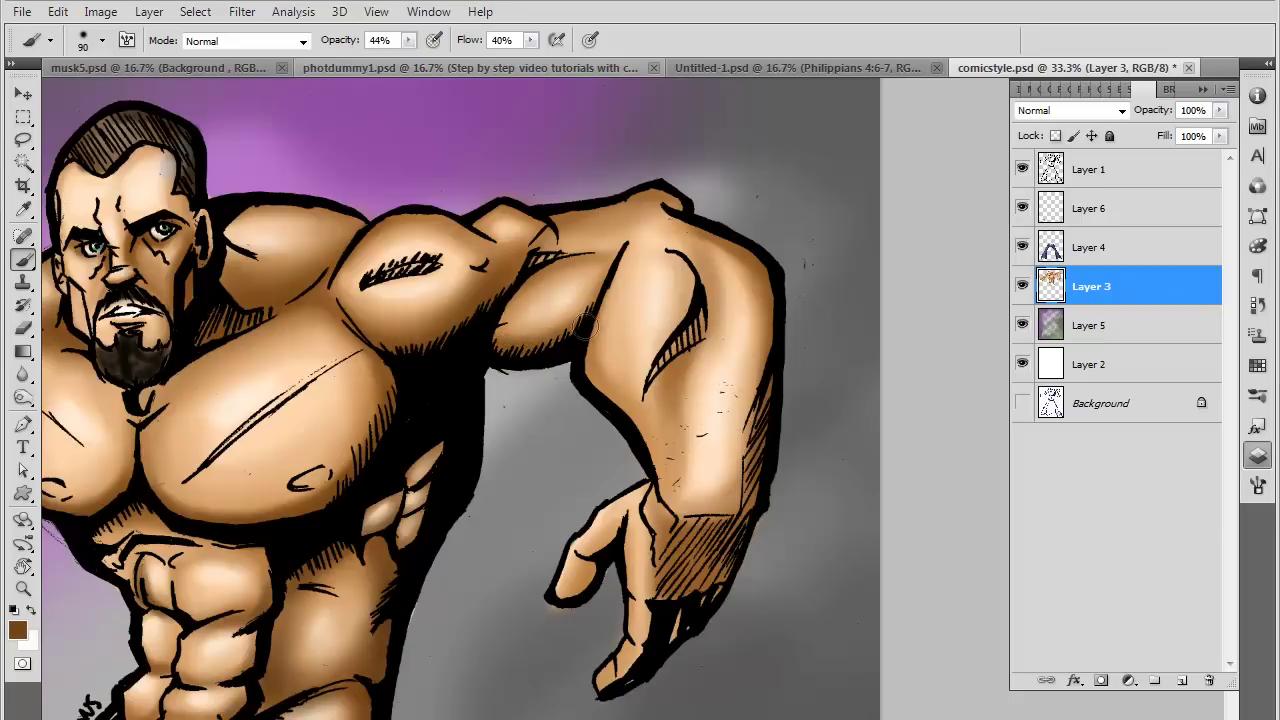
{"action": "left_click_drag", "start_coordinate": [660, 451], "coordinate": [490, 386]}
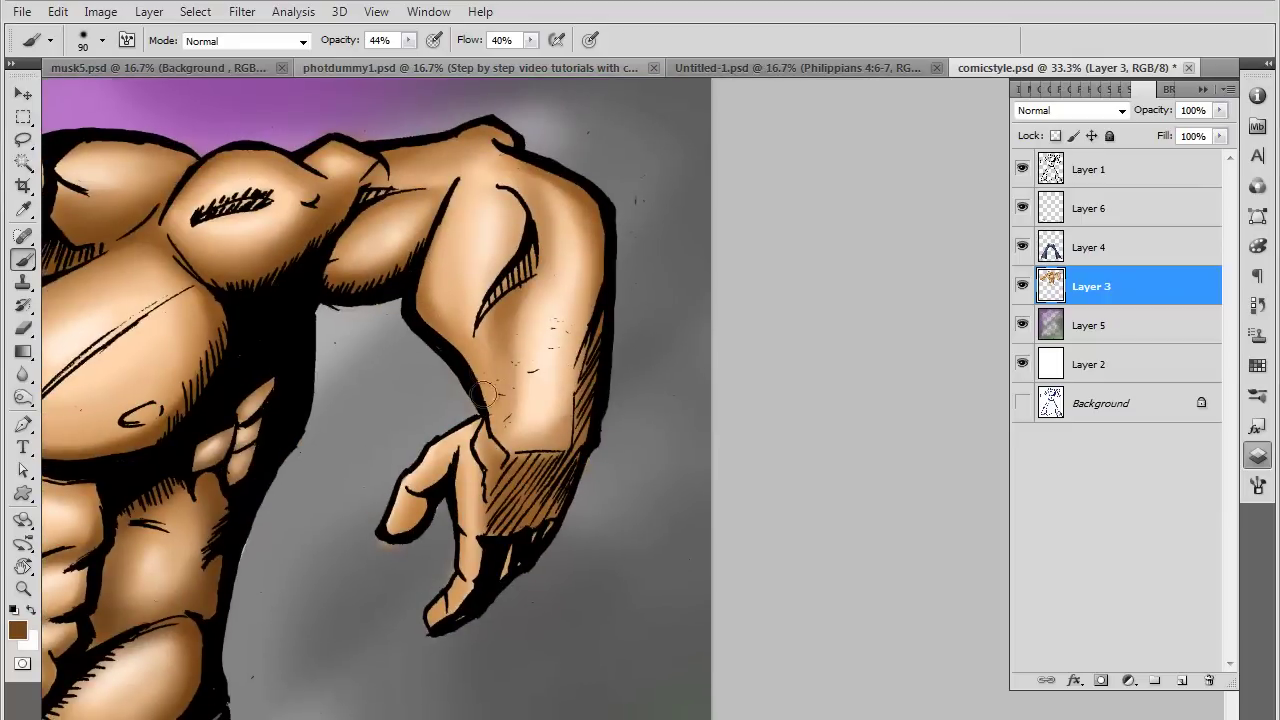
{"action": "key", "text": "bracketright"}
{"action": "key", "text": "bracketright"}
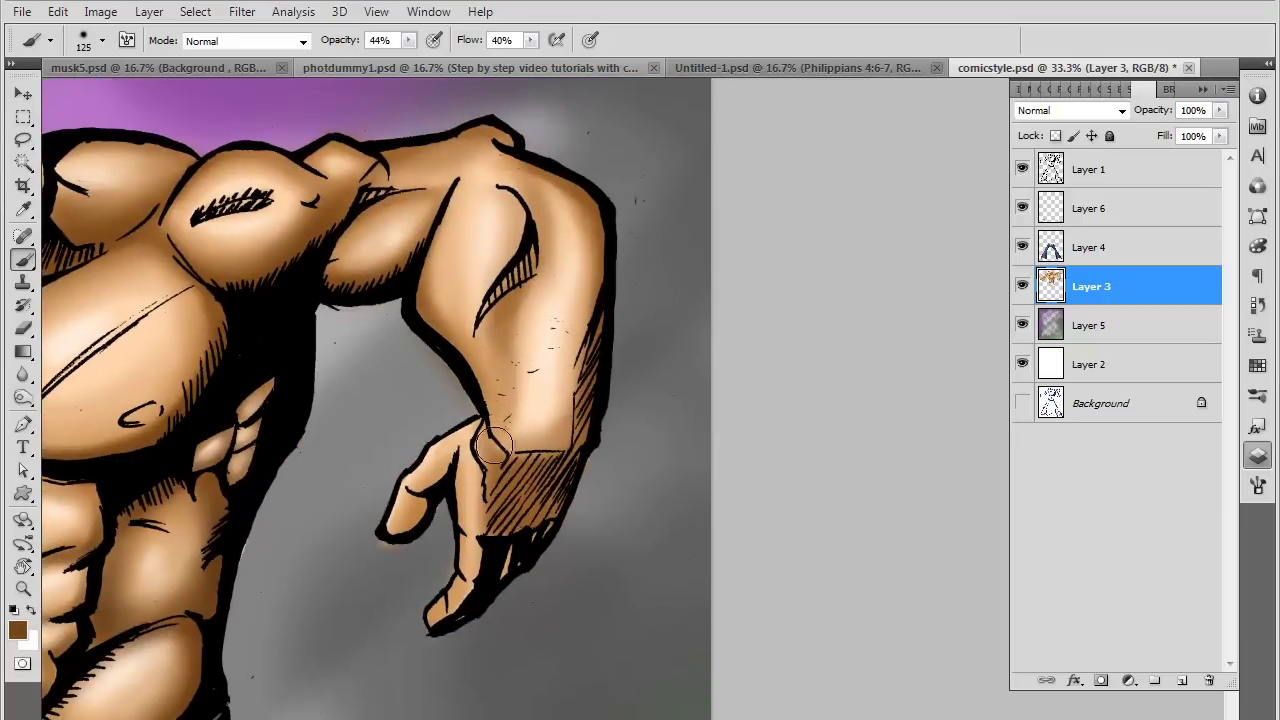
{"action": "mouse_move", "coordinate": [491, 447]}
{"action": "left_mouse_down"}
{"action": "mouse_move", "coordinate": [573, 464]}
{"action": "mouse_move", "coordinate": [486, 522]}
{"action": "left_mouse_up"}
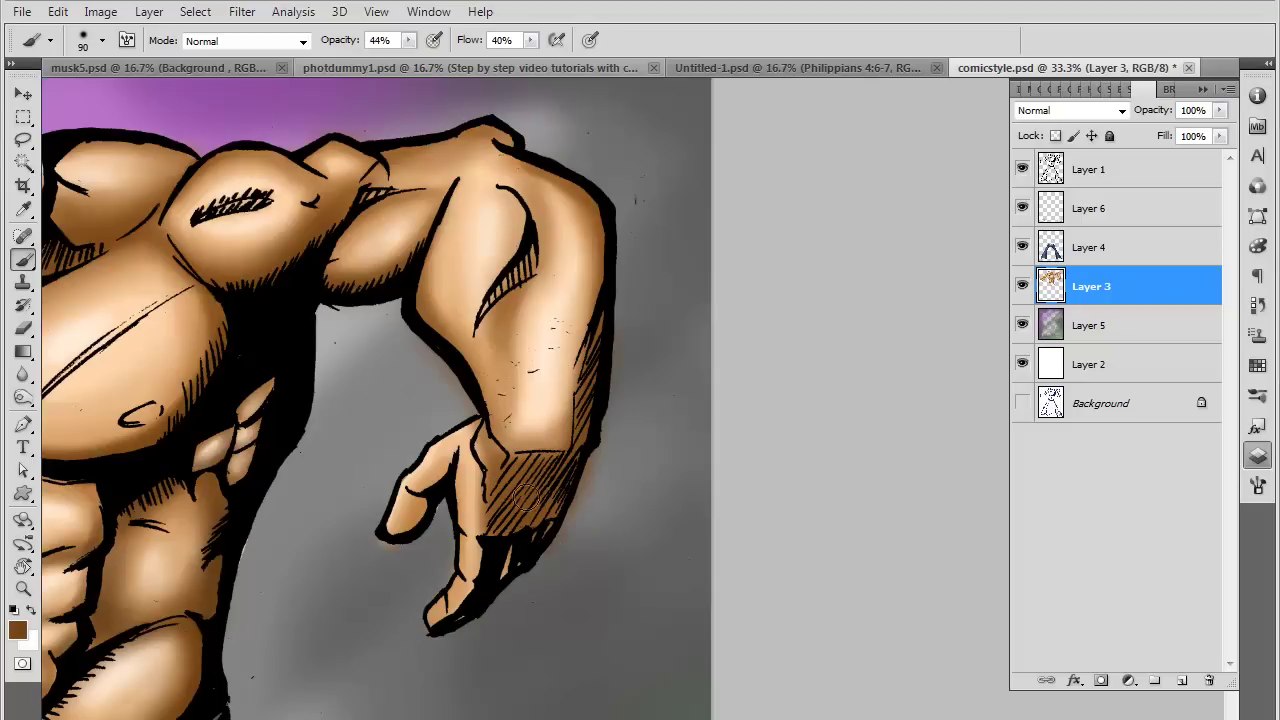
{"action": "left_click_drag", "start_coordinate": [388, 522], "coordinate": [423, 505]}
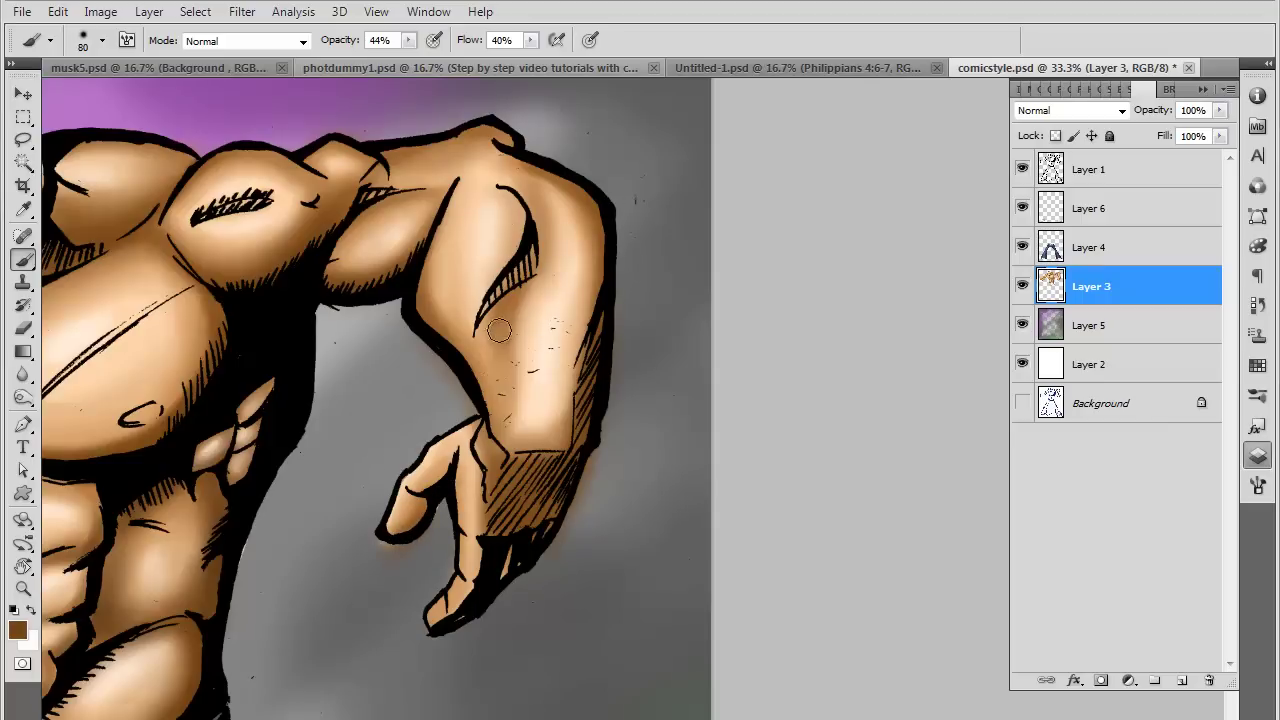
{"action": "mouse_move", "coordinate": [470, 192]}
{"action": "left_mouse_down"}
{"action": "mouse_move", "coordinate": [517, 285]}
{"action": "mouse_move", "coordinate": [472, 174]}
{"action": "left_mouse_up"}
{"action": "left_click_drag", "start_coordinate": [481, 353], "coordinate": [494, 384]}
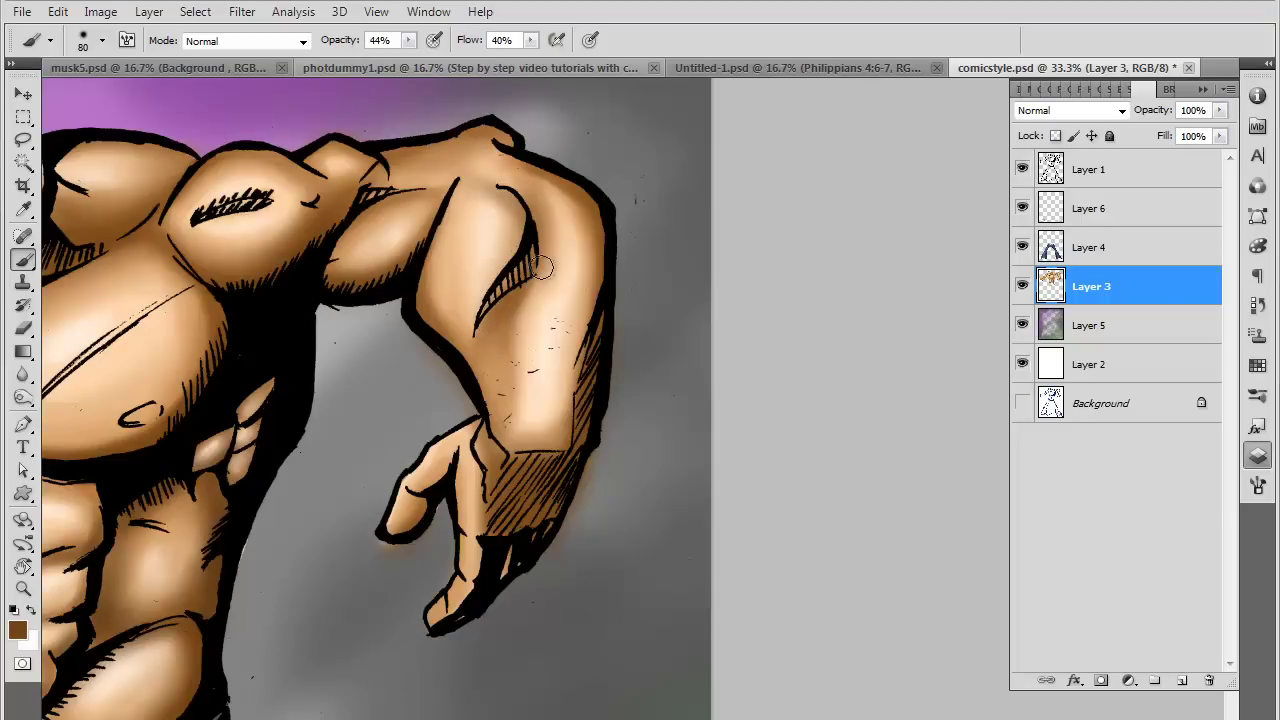
{"action": "key", "text": "bracketright"}
{"action": "key", "text": "bracketright"}
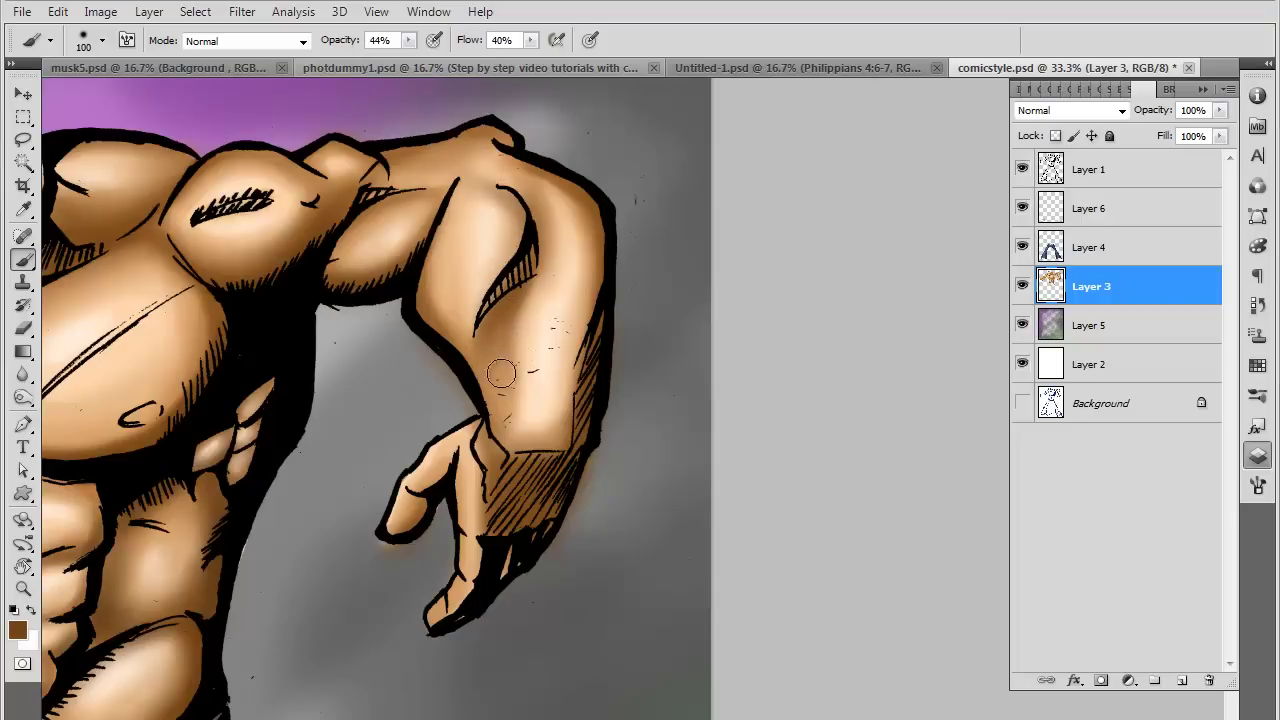
{"action": "left_click_drag", "start_coordinate": [530, 220], "coordinate": [467, 188]}
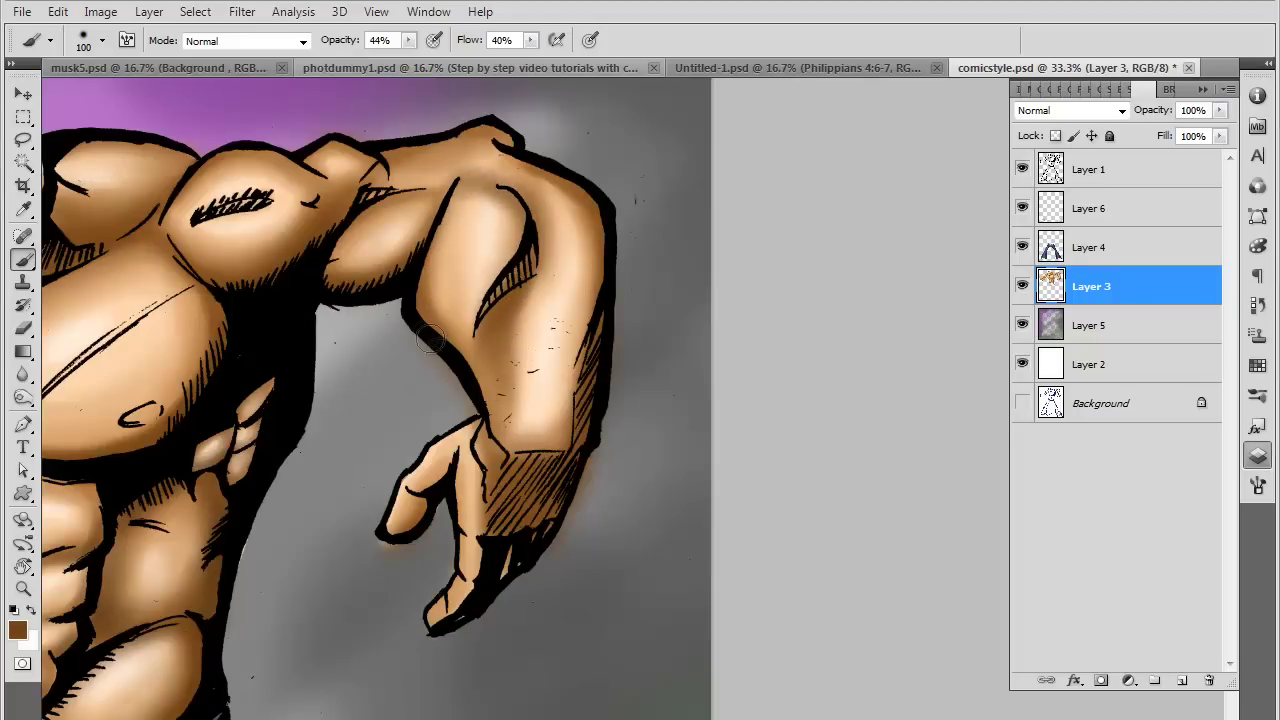
Sample light peach tones and lighten the forearm's inner edge
{"action": "left_click", "coordinate": [458, 295], "text": "alt"}
{"action": "key", "text": "bracketleft"}
{"action": "key", "text": "bracketleft"}
{"action": "left_click_drag", "start_coordinate": [467, 313], "coordinate": [490, 410]}
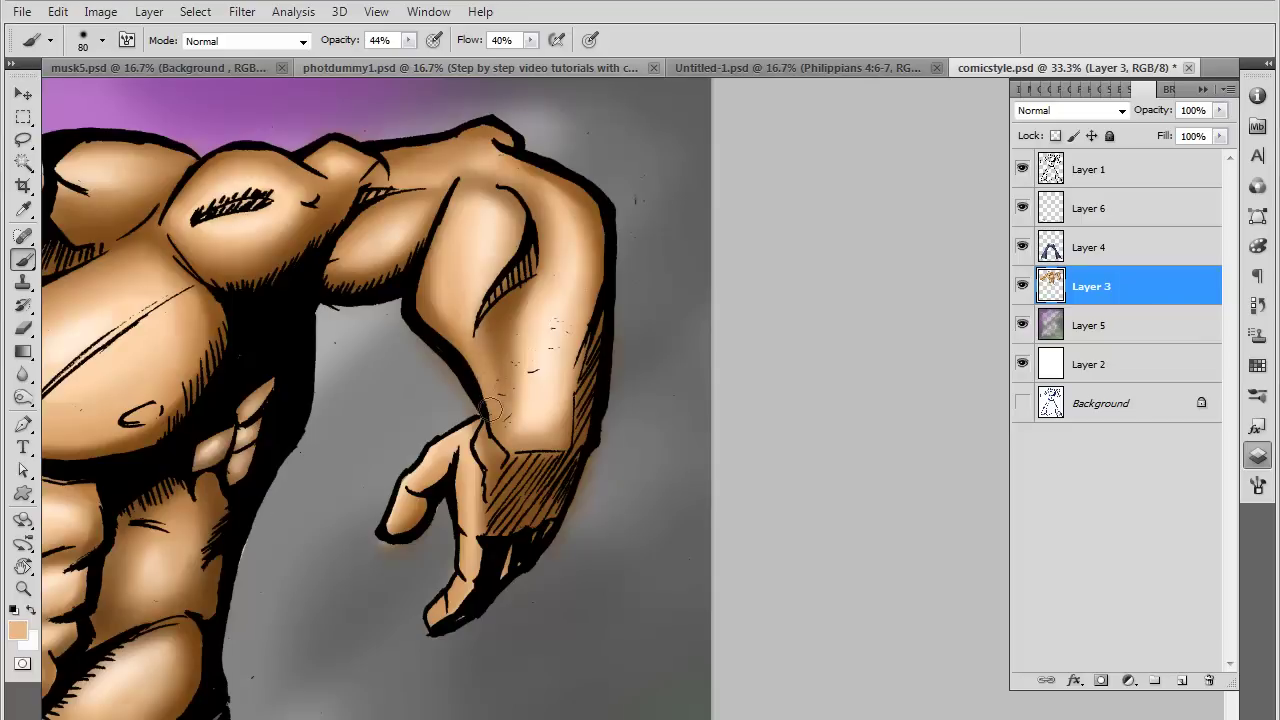
{"action": "left_click", "coordinate": [486, 247], "text": "alt"}
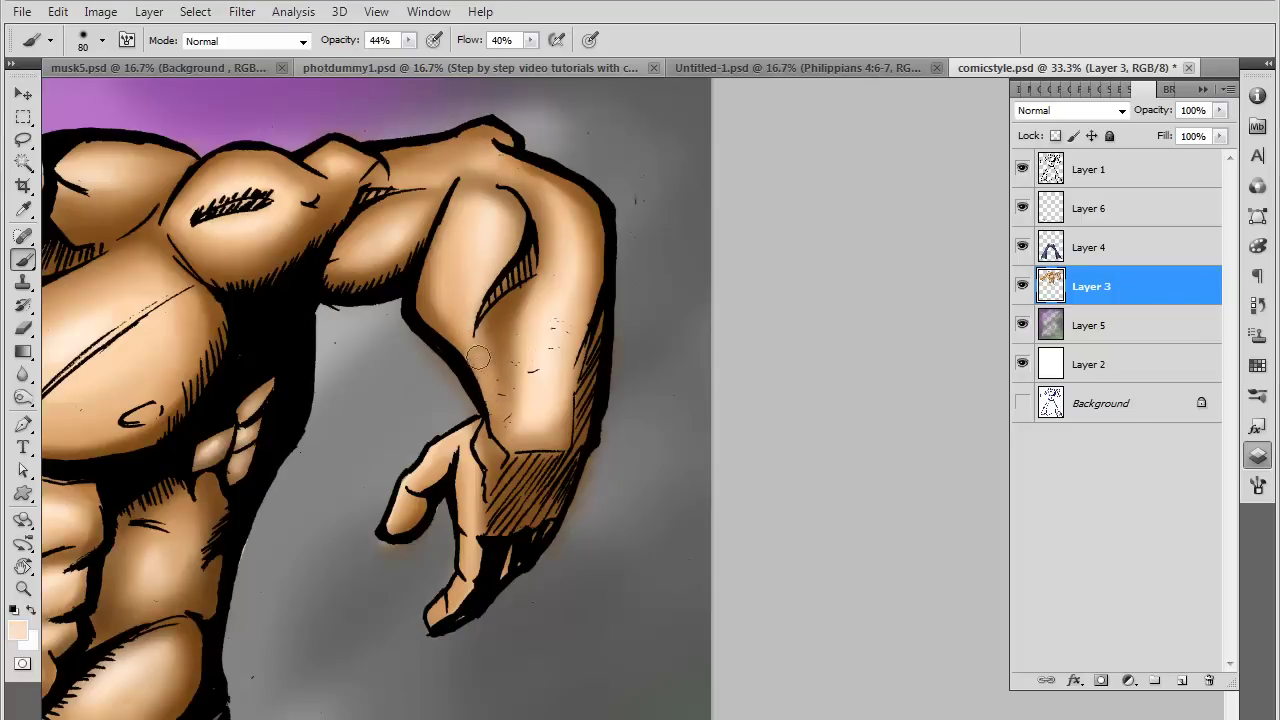
{"action": "left_click_drag", "start_coordinate": [478, 357], "coordinate": [500, 285]}
{"action": "mouse_move", "coordinate": [543, 434]}
{"action": "left_mouse_down"}
{"action": "mouse_move", "coordinate": [634, 463]}
{"action": "mouse_move", "coordinate": [738, 436]}
{"action": "mouse_move", "coordinate": [745, 240]}
{"action": "left_mouse_up"}
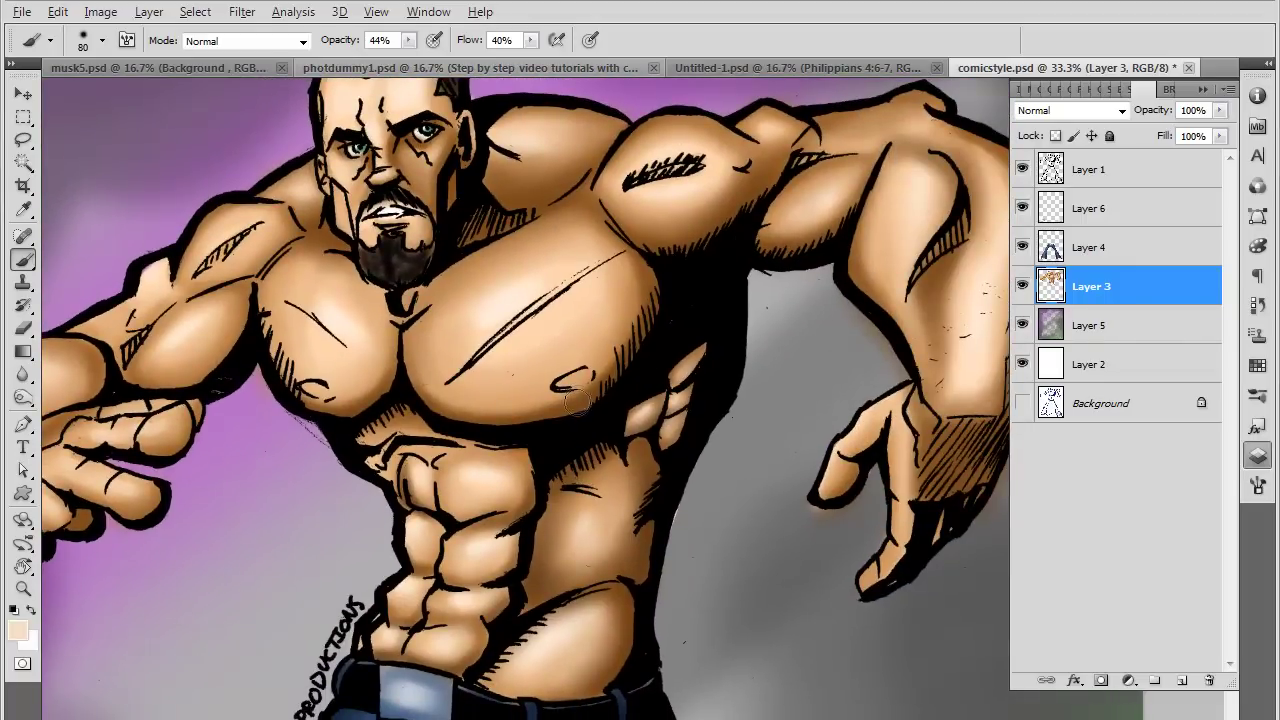
Shade the upper arm and the fist's fingers and knuckles in brown
{"action": "left_click", "coordinate": [545, 378], "text": "alt"}
{"action": "key", "text": "bracketright"}
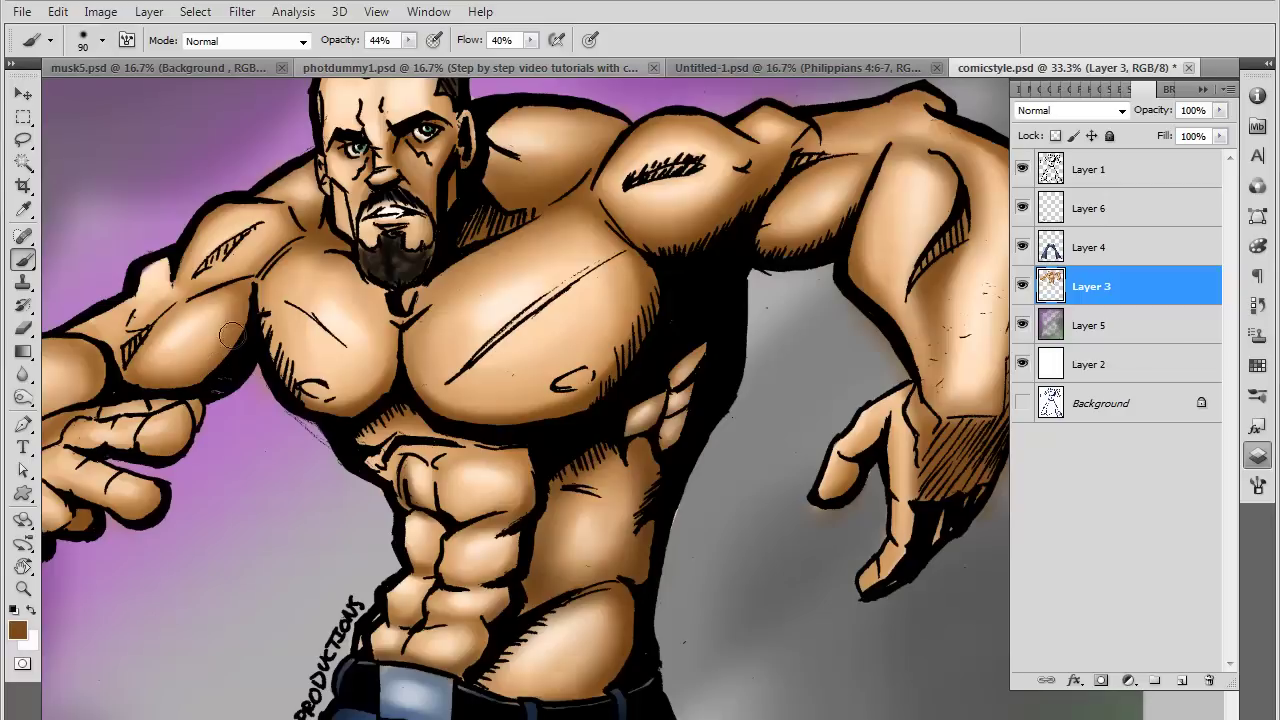
{"action": "mouse_move", "coordinate": [240, 290]}
{"action": "left_mouse_down"}
{"action": "mouse_move", "coordinate": [155, 338]}
{"action": "mouse_move", "coordinate": [212, 365]}
{"action": "mouse_move", "coordinate": [370, 350]}
{"action": "left_mouse_up"}
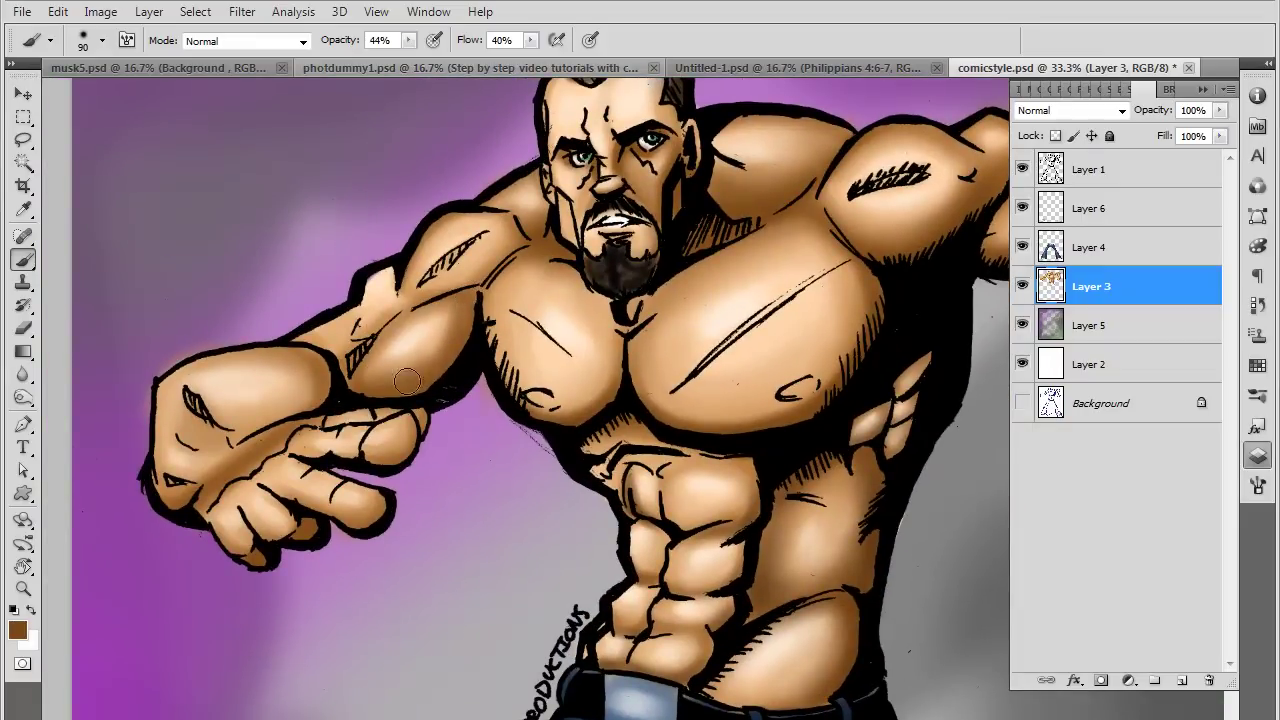
{"action": "mouse_move", "coordinate": [250, 370]}
{"action": "left_mouse_down"}
{"action": "mouse_move", "coordinate": [317, 371]}
{"action": "mouse_move", "coordinate": [205, 372]}
{"action": "left_mouse_up"}
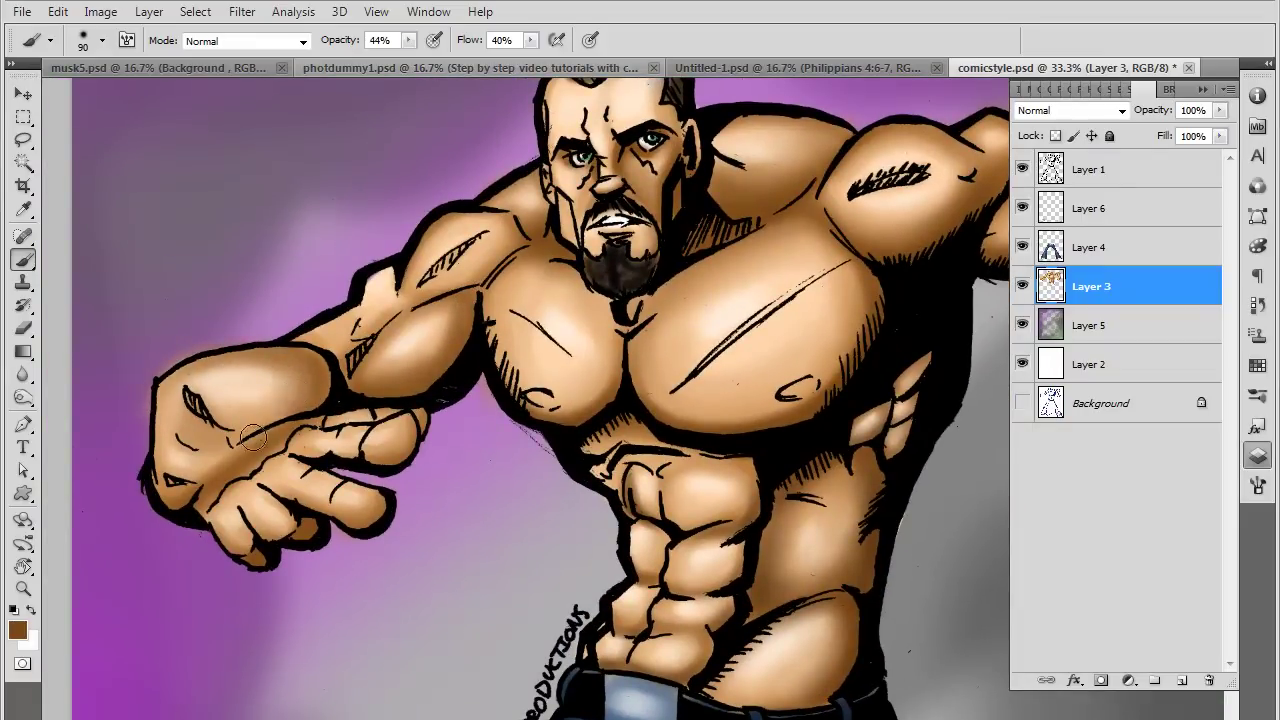
{"action": "left_click_drag", "start_coordinate": [253, 437], "coordinate": [196, 499]}
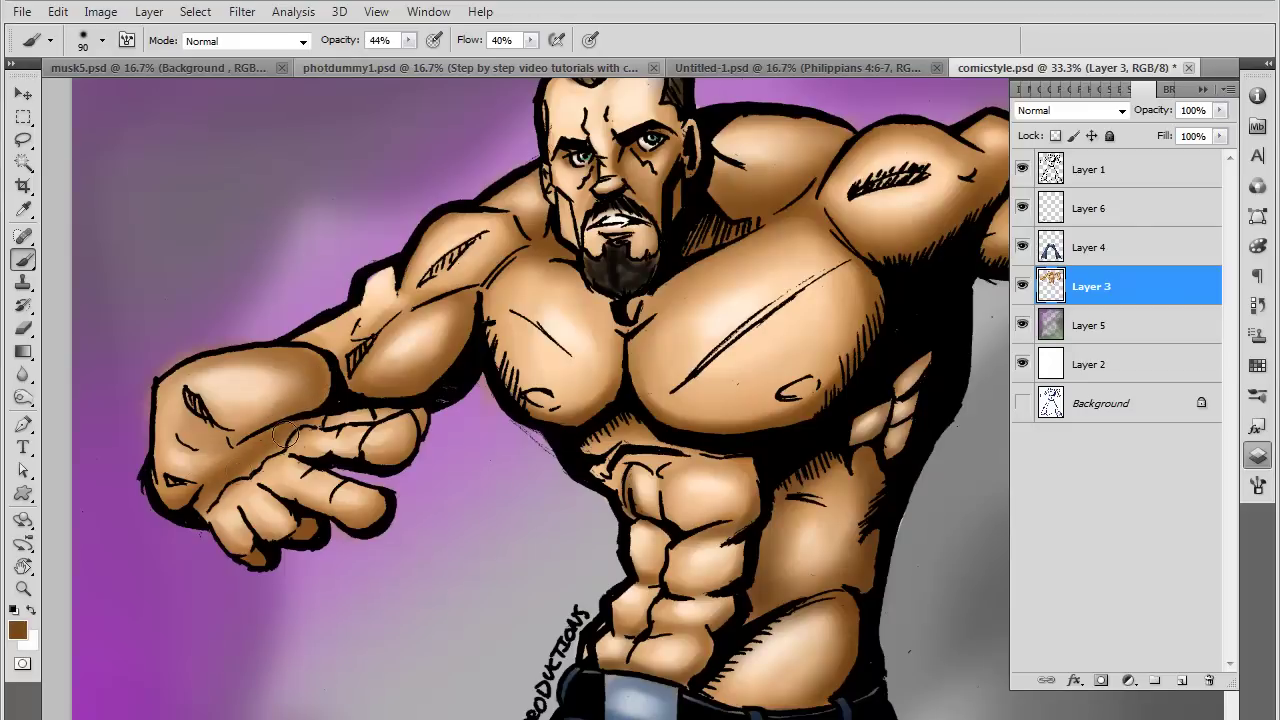
{"action": "mouse_move", "coordinate": [252, 556]}
{"action": "left_mouse_down"}
{"action": "mouse_move", "coordinate": [306, 524]}
{"action": "mouse_move", "coordinate": [402, 505]}
{"action": "left_mouse_up"}
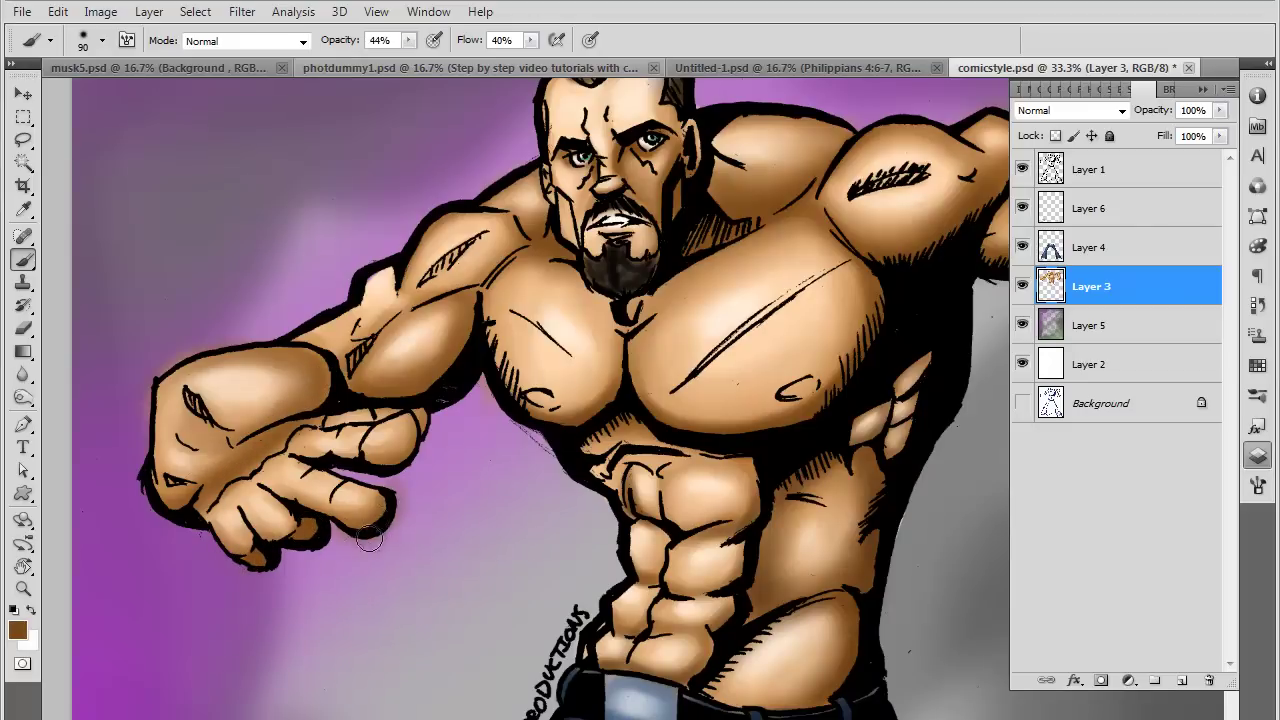
{"action": "left_click_drag", "start_coordinate": [415, 440], "coordinate": [417, 455]}
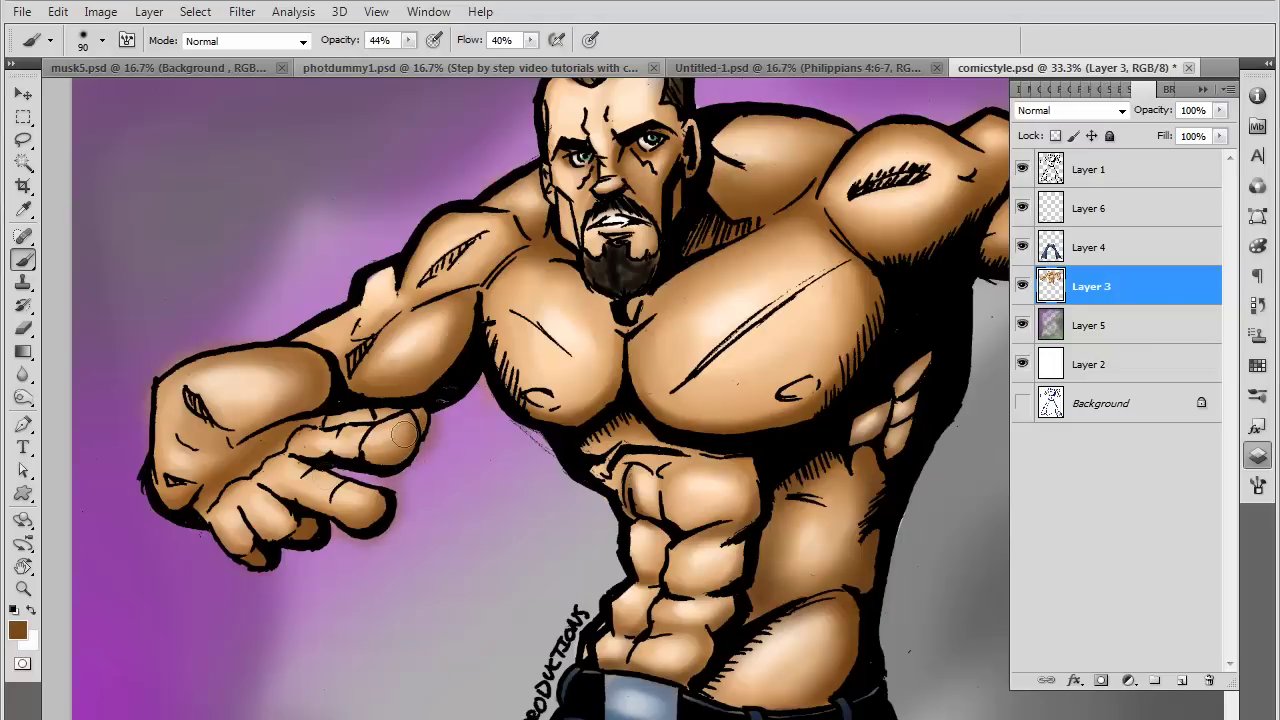
{"action": "left_click_drag", "start_coordinate": [323, 414], "coordinate": [370, 408]}
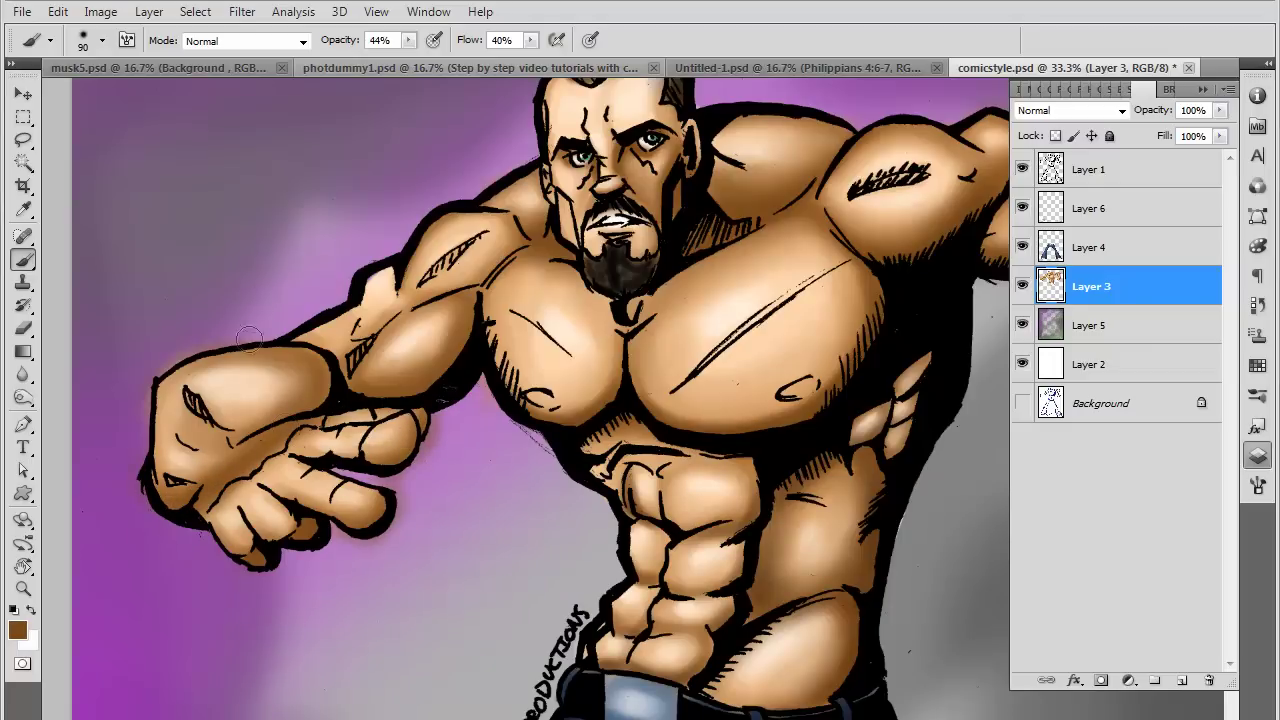
Darken the shading at the top of the abs and the band above them
{"action": "left_click_drag", "start_coordinate": [380, 547], "coordinate": [215, 447]}
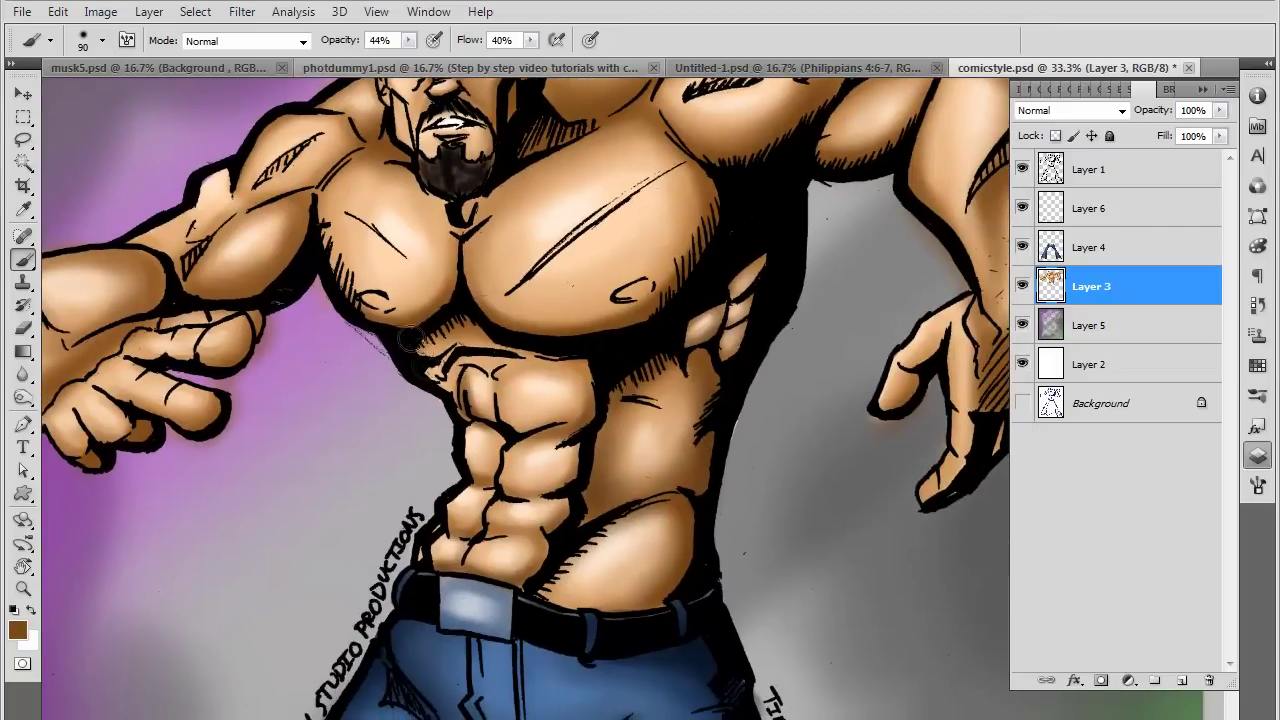
{"action": "left_click_drag", "start_coordinate": [442, 377], "coordinate": [436, 360]}
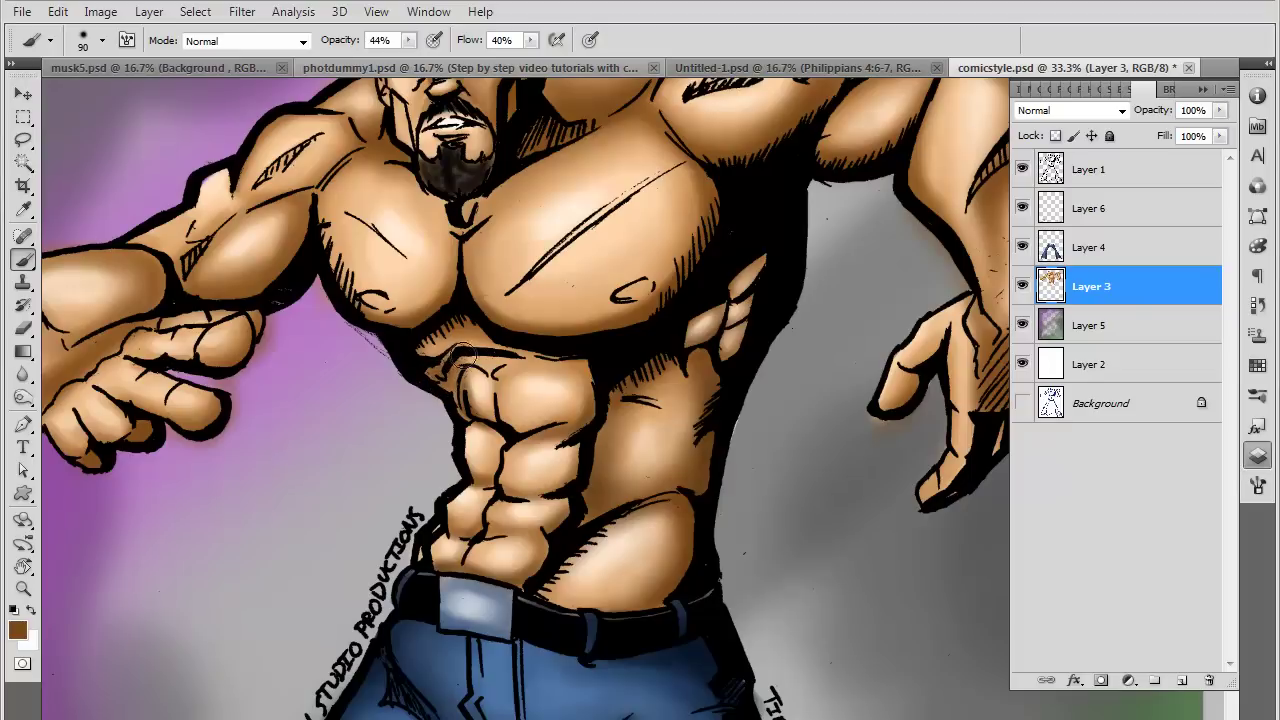
{"action": "left_click_drag", "start_coordinate": [455, 365], "coordinate": [554, 358]}
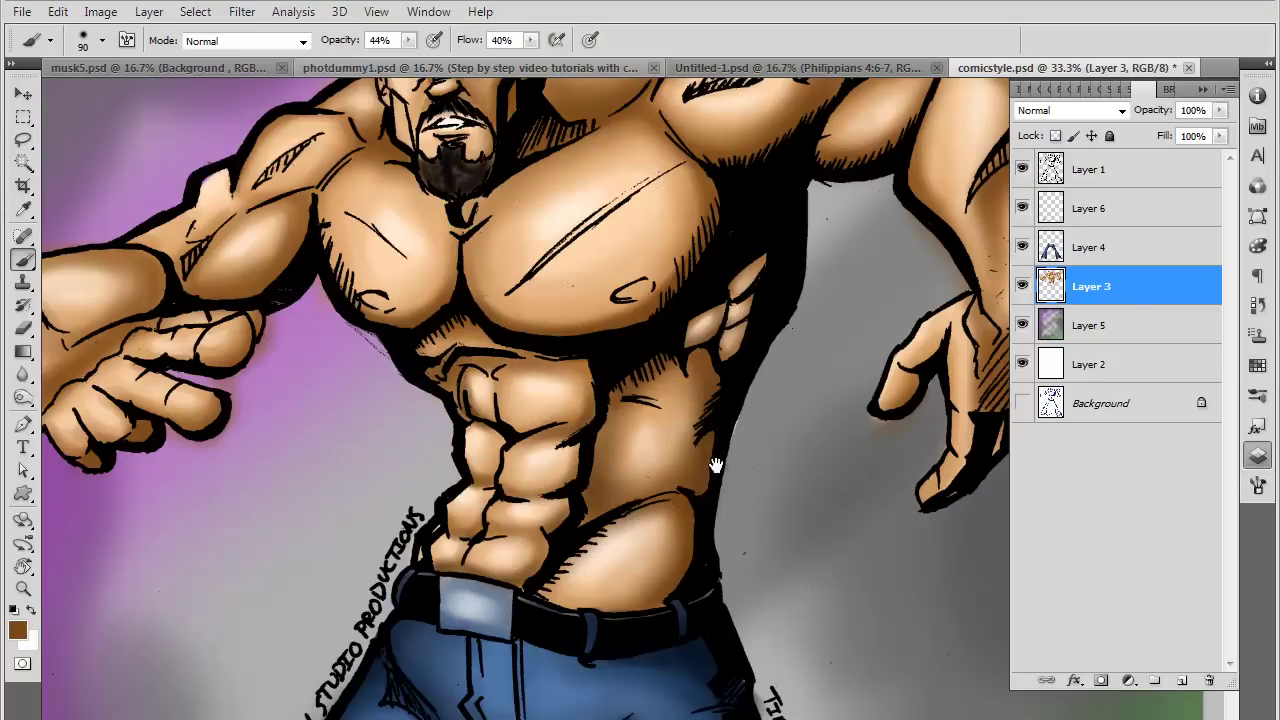
{"action": "left_click_drag", "start_coordinate": [705, 587], "coordinate": [680, 412]}
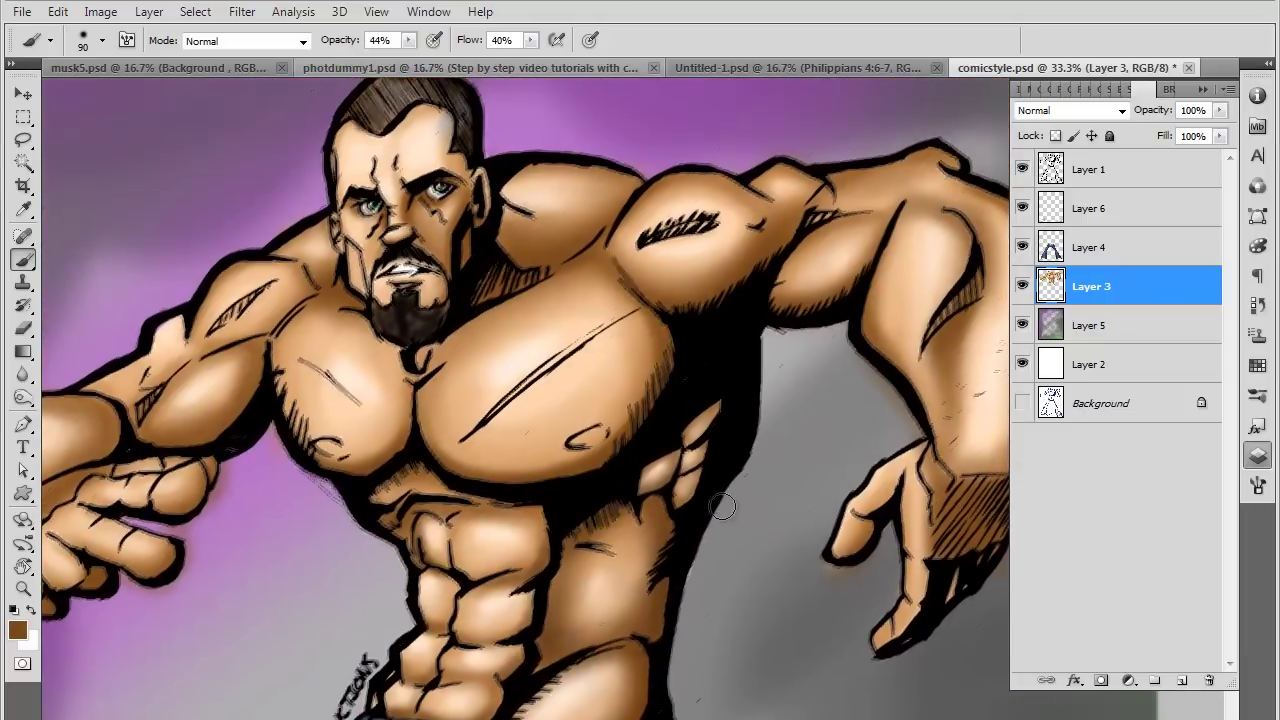
Paint a soft light-cream highlight across the chest with a larger brush
{"action": "key", "text": "bracketright"}
{"action": "left_click", "coordinate": [508, 371], "text": "alt"}
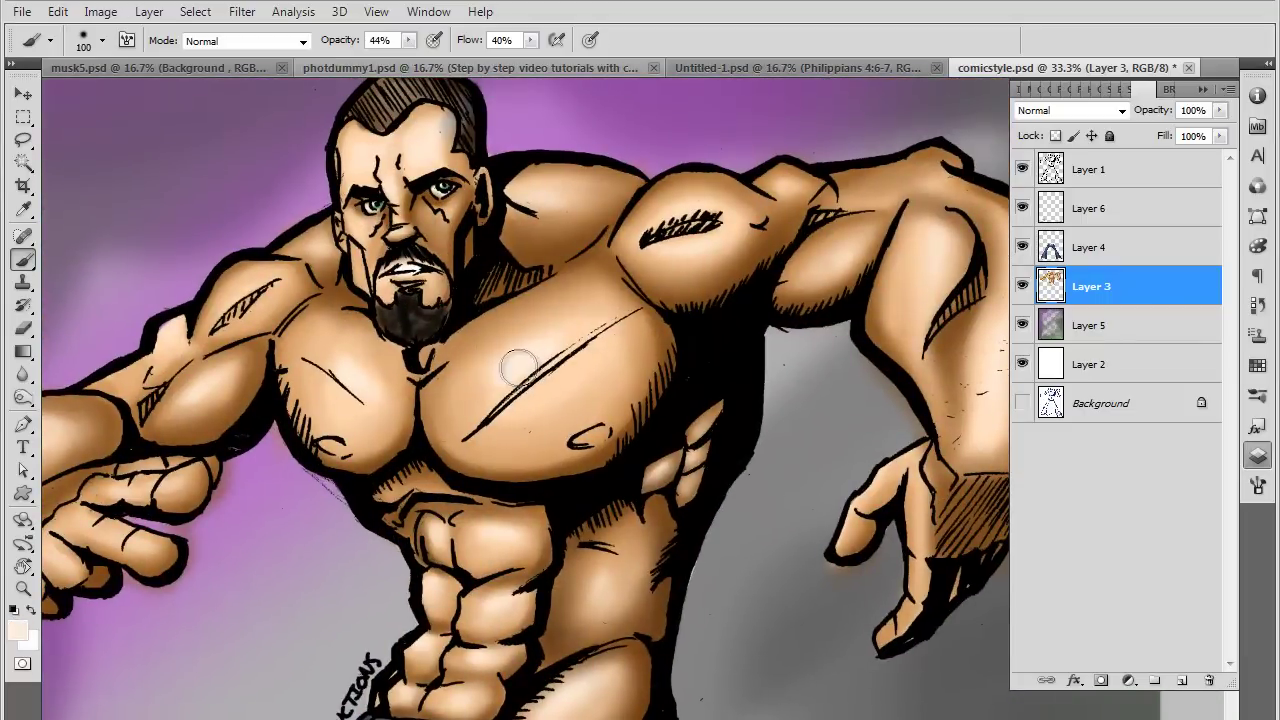
{"action": "key", "text": "bracketright"}
{"action": "key", "text": "bracketright"}
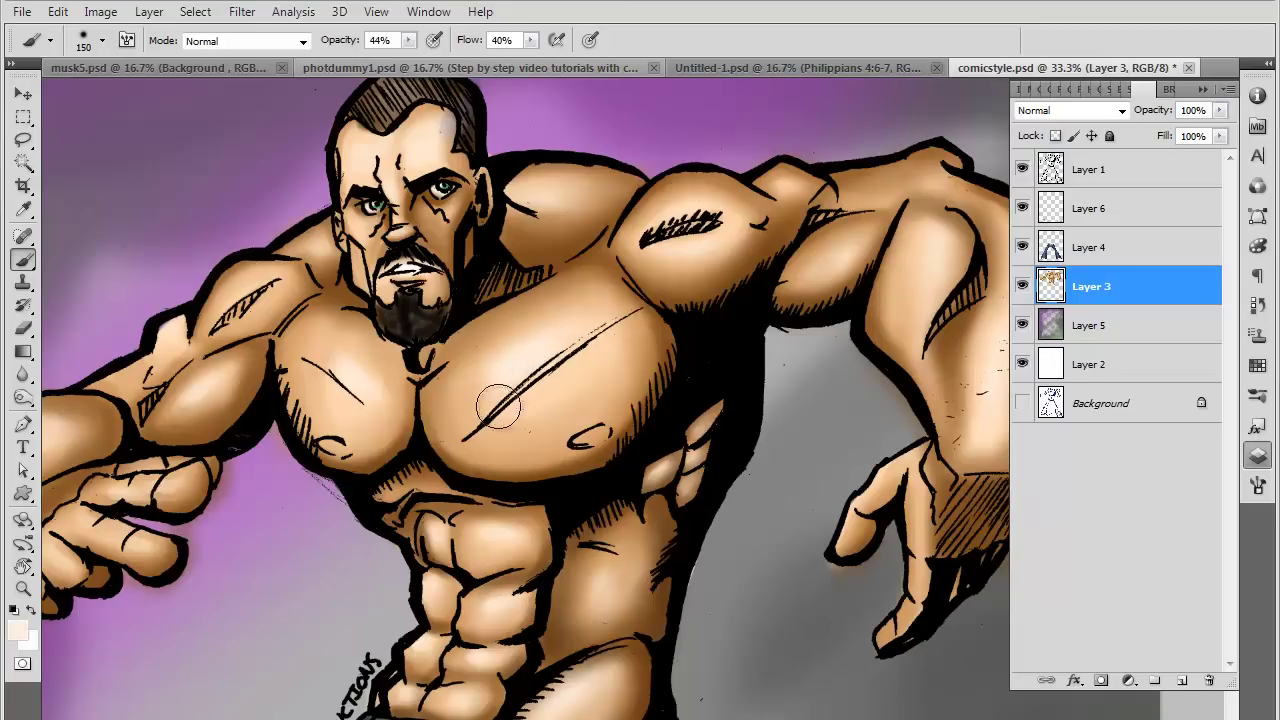
{"action": "left_click_drag", "start_coordinate": [314, 337], "coordinate": [385, 343]}
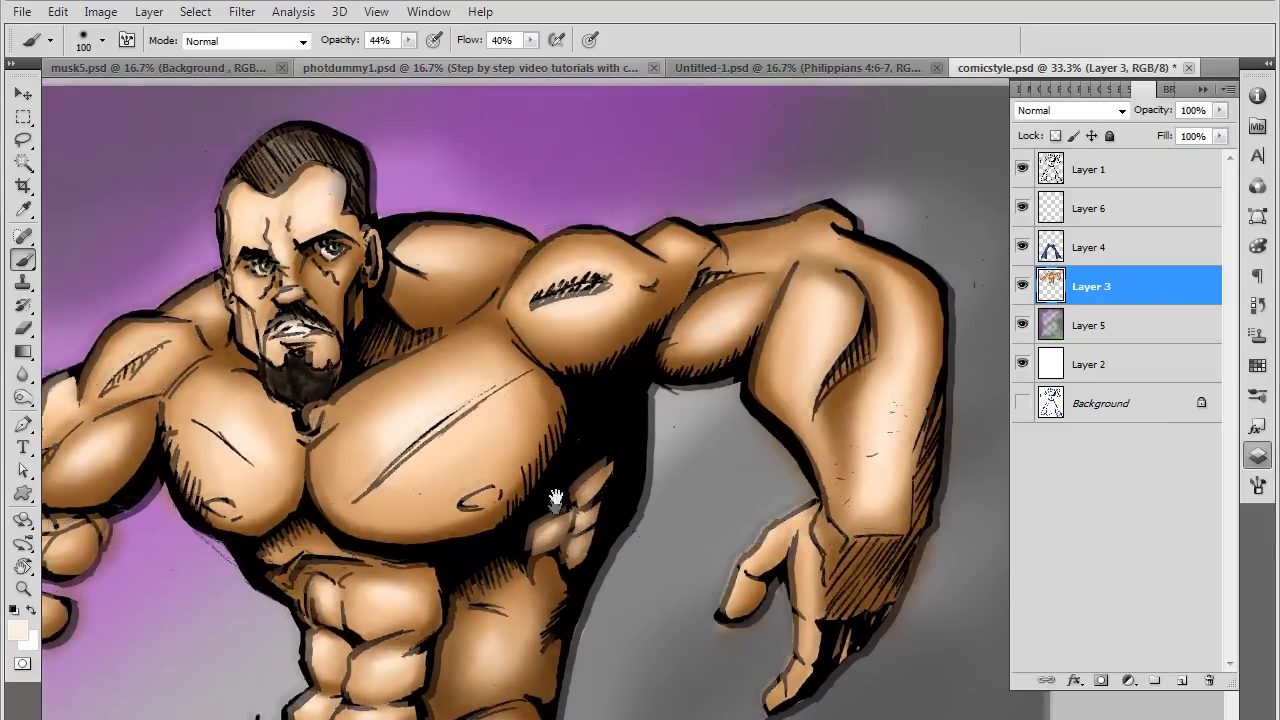
Add a light highlight on the shoulder and zoom in on the face
{"action": "left_click_drag", "start_coordinate": [699, 433], "coordinate": [909, 471]}
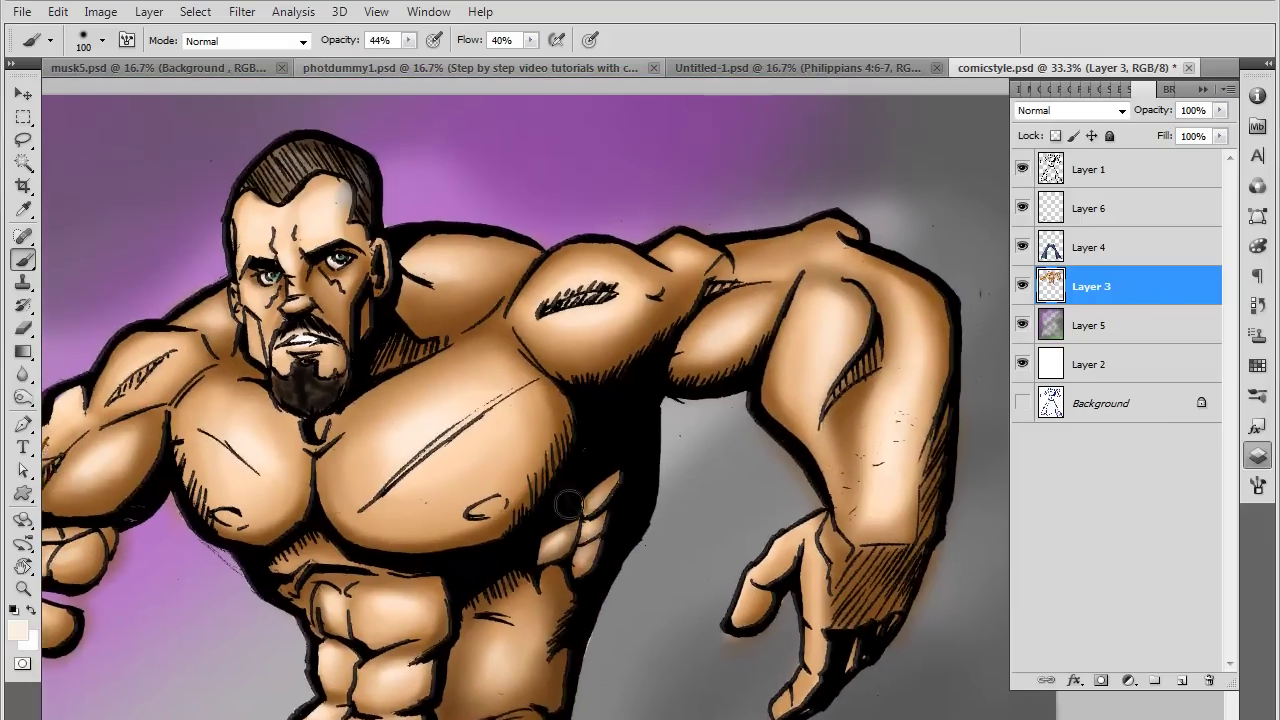
{"action": "key", "text": "bracketleft"}
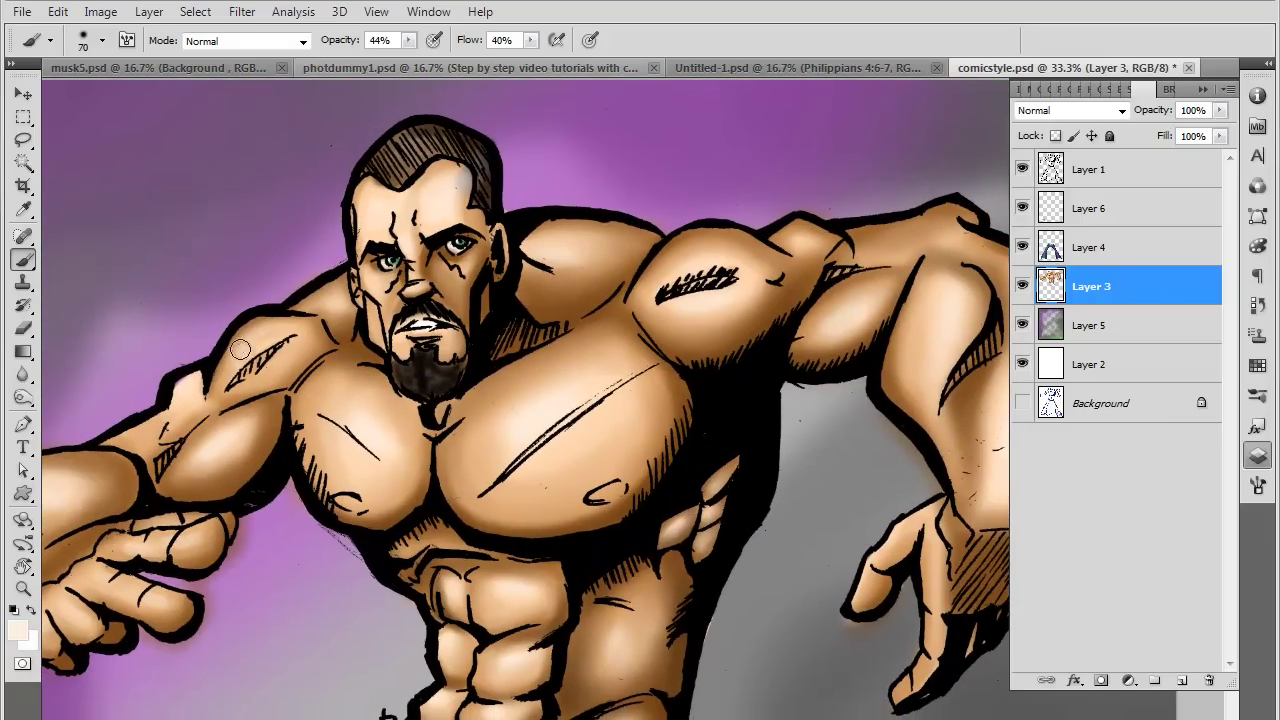
{"action": "left_click_drag", "start_coordinate": [245, 342], "coordinate": [262, 369]}
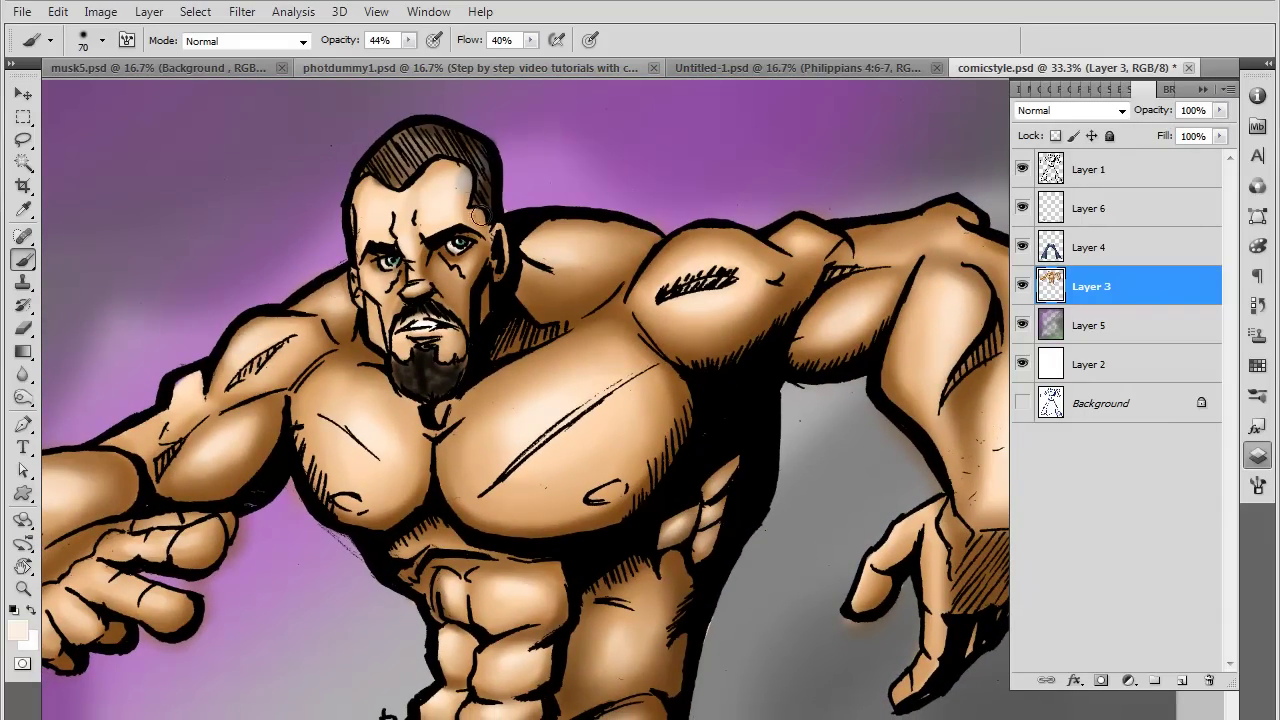
{"action": "scroll", "coordinate": [496, 300], "scroll_direction": "up", "scroll_amount": 3}
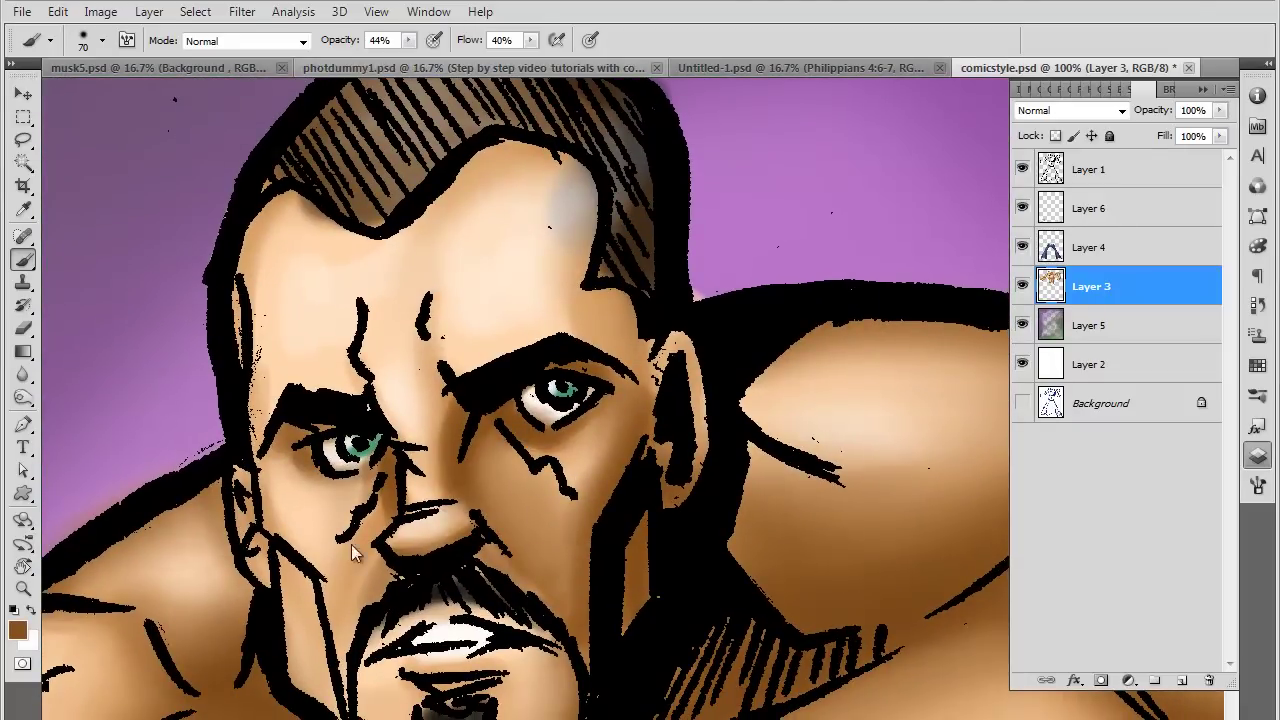
Pick a darker brown and set the brush to 50% opacity and 52% flow
{"action": "key", "text": "i"}
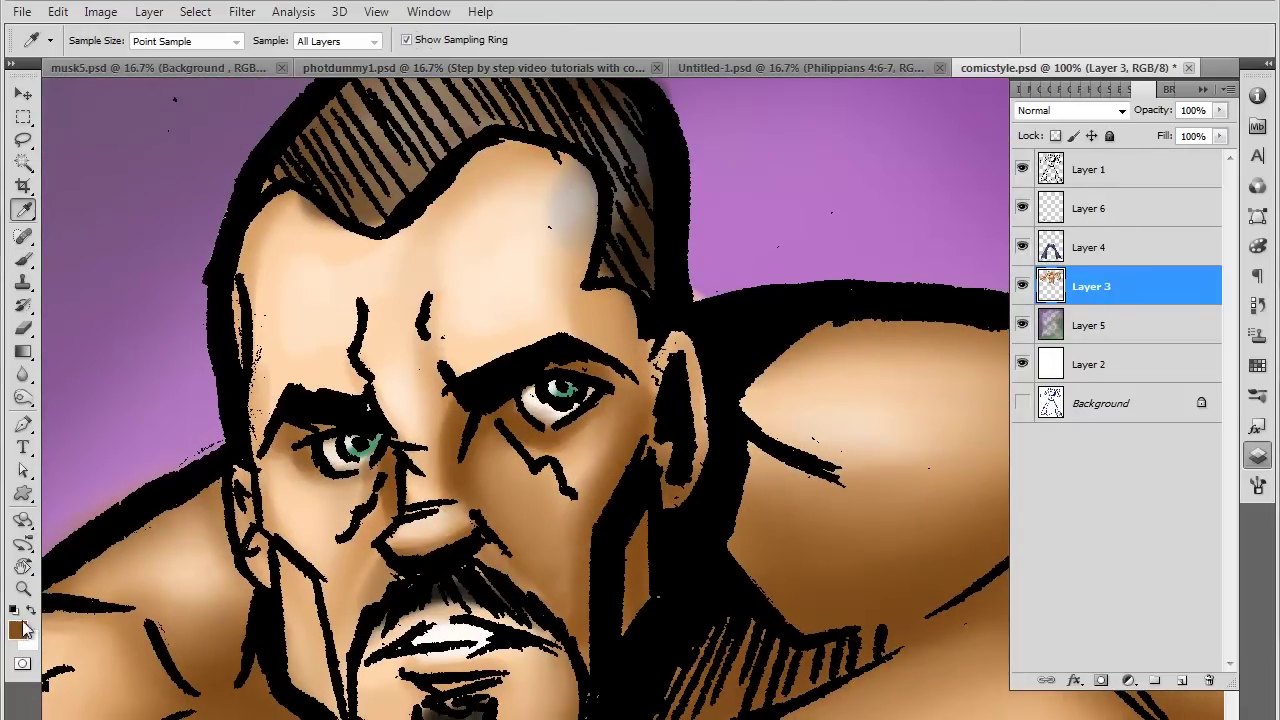
{"action": "left_click", "coordinate": [17, 625]}
{"action": "left_click", "coordinate": [934, 279]}
{"action": "key", "text": "Return"}
{"action": "key", "text": "b"}
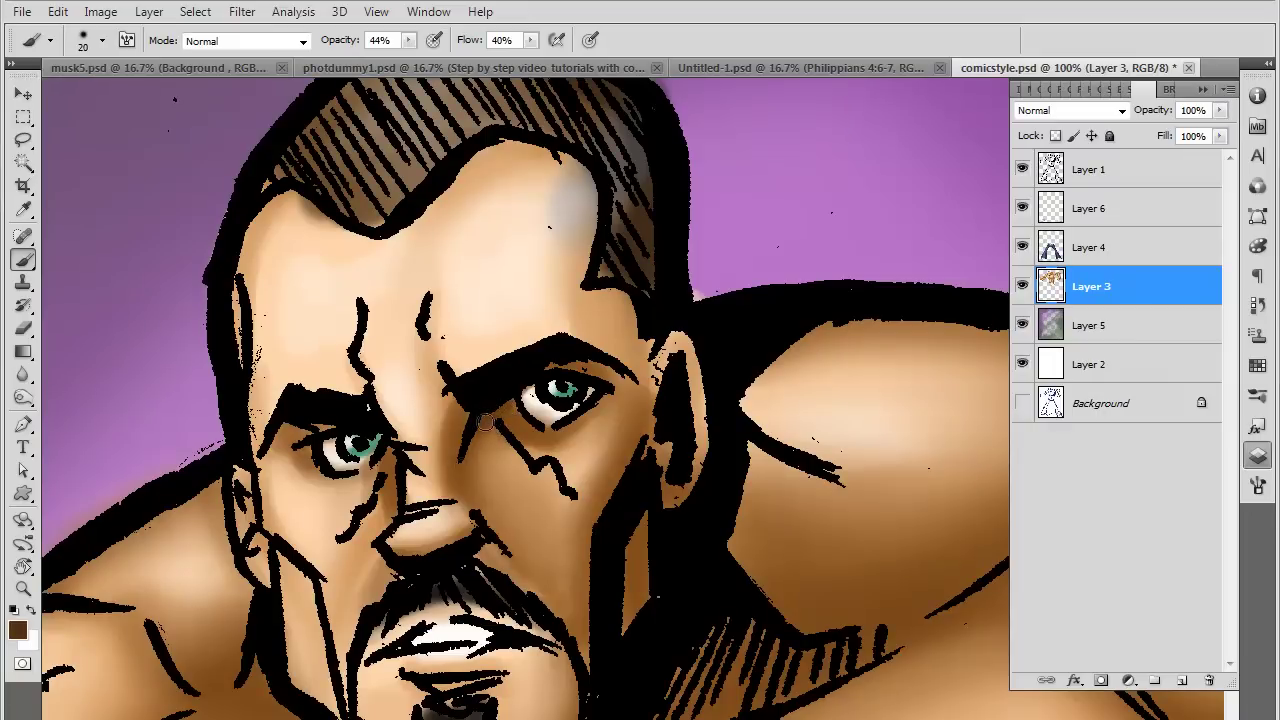
{"action": "left_click", "coordinate": [408, 41]}
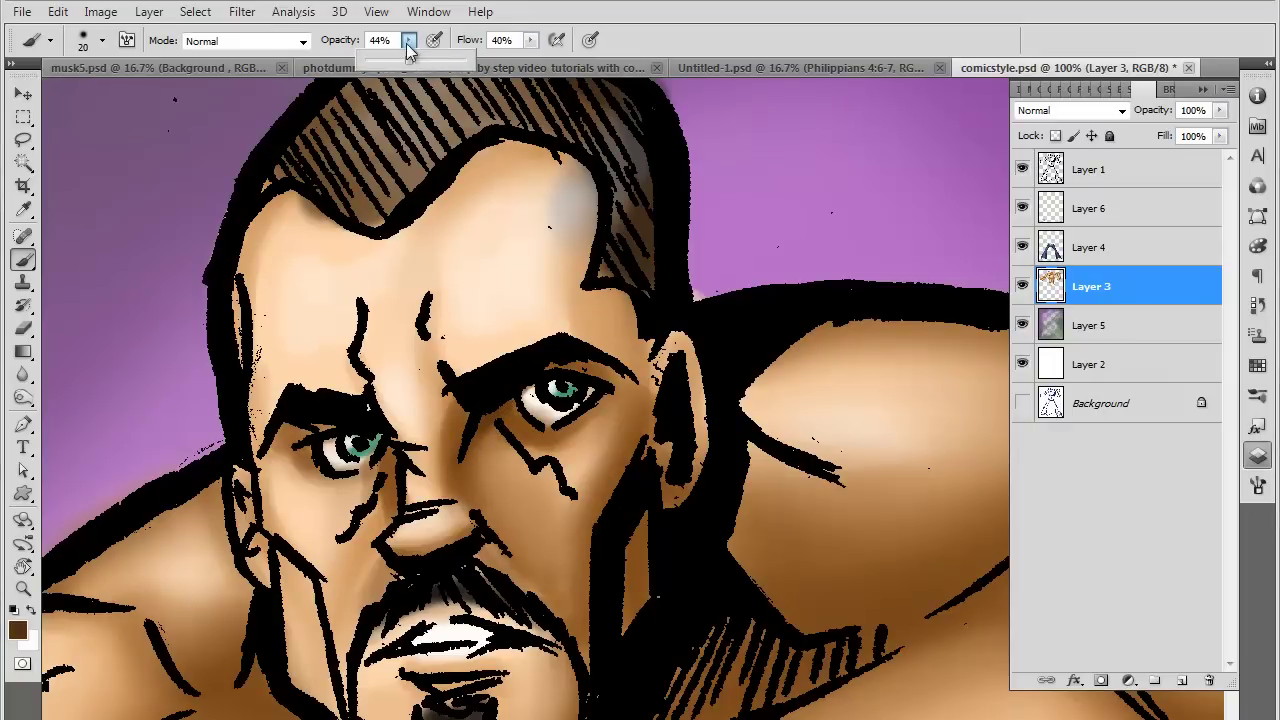
{"action": "left_click", "coordinate": [531, 41]}
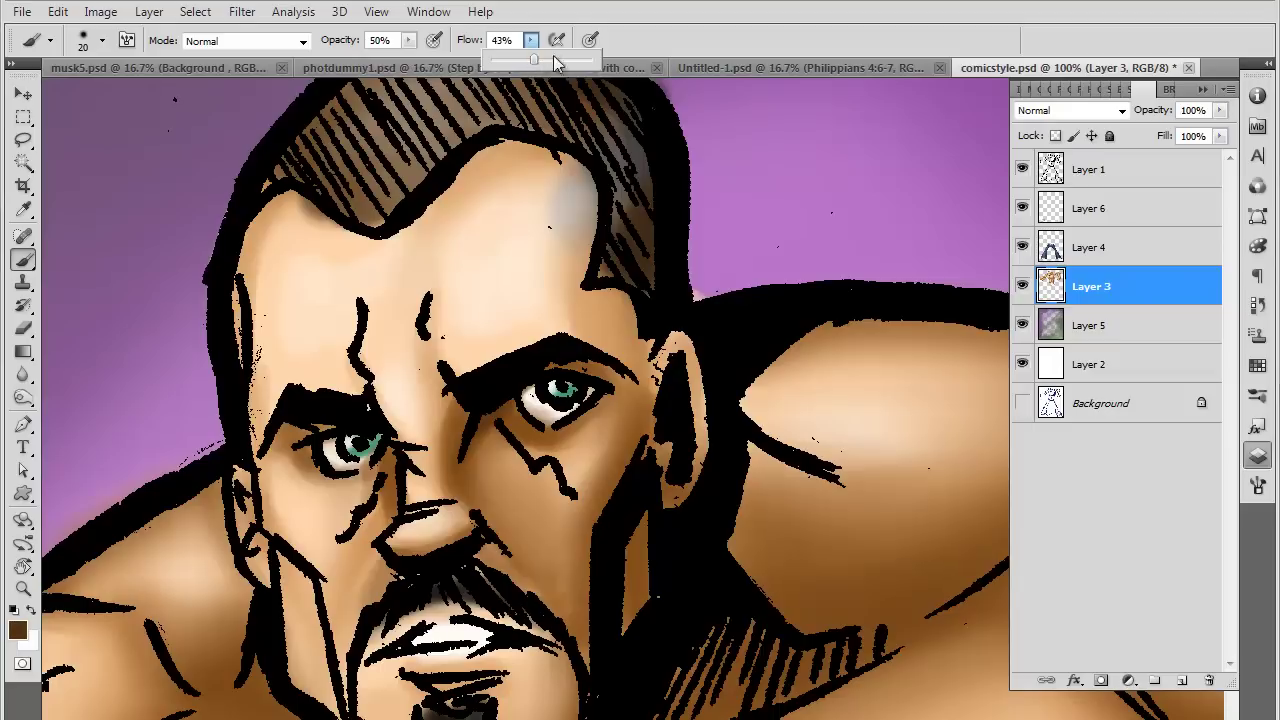
{"action": "key", "text": "Return"}
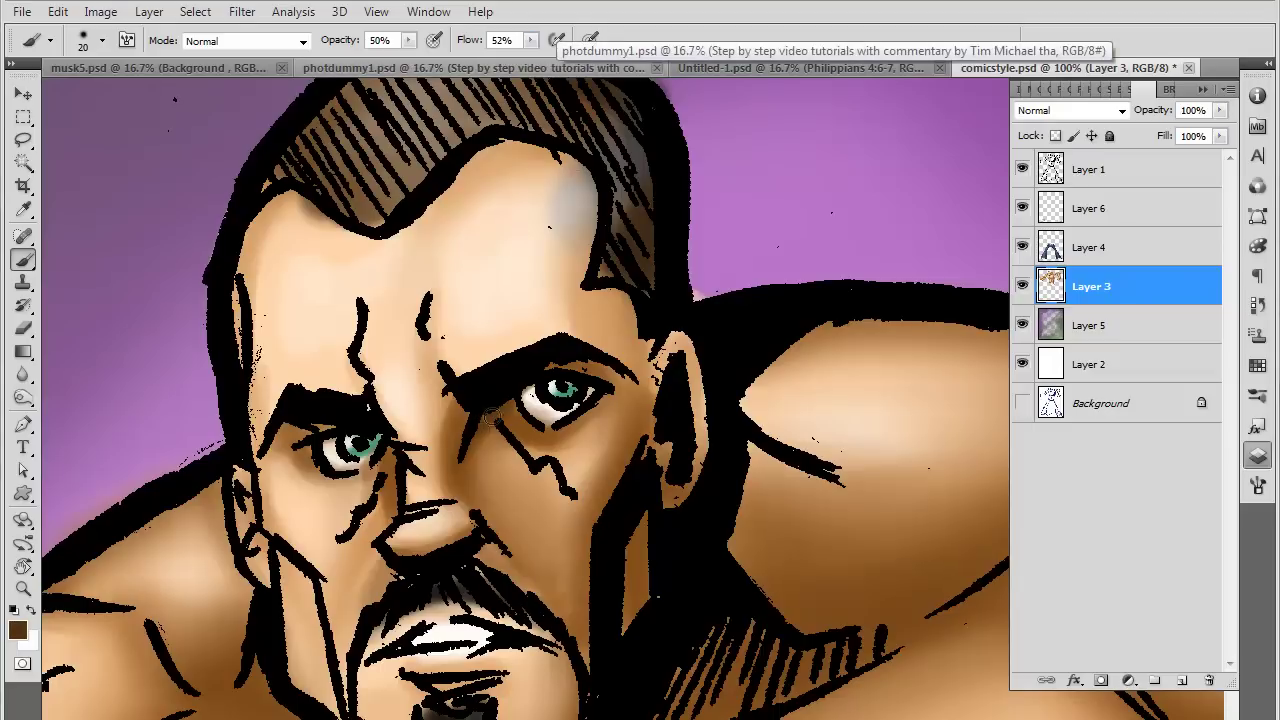
Shade under and beside the right eye, undoing a stray background stroke
{"action": "key", "text": "bracketright"}
{"action": "key", "text": "bracketright"}
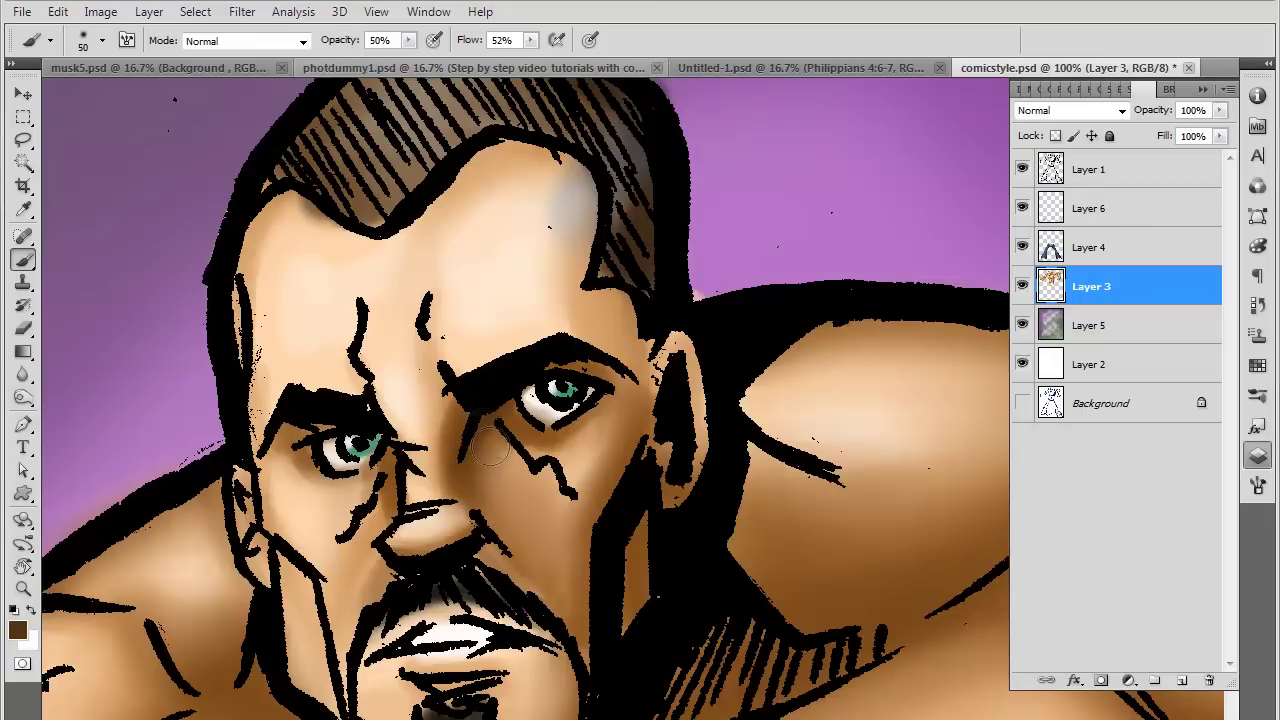
{"action": "key", "text": "bracketleft"}
{"action": "left_click_drag", "start_coordinate": [511, 428], "coordinate": [559, 423]}
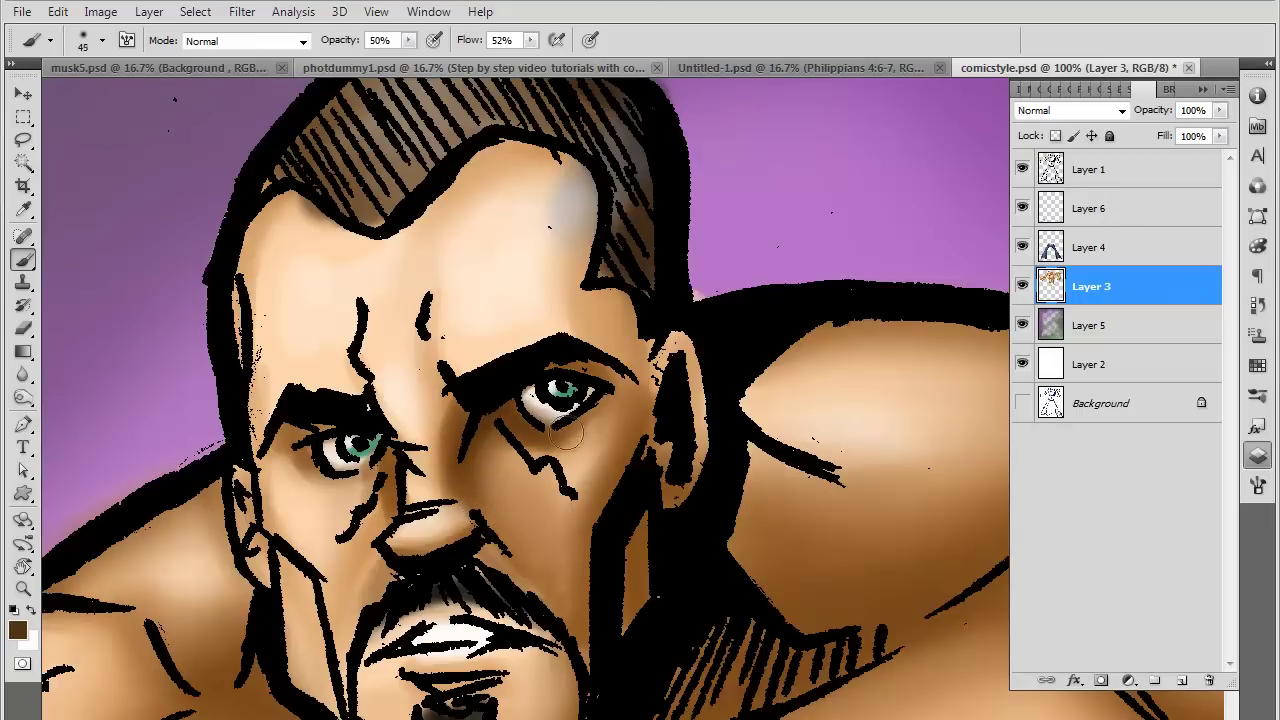
{"action": "key", "text": "bracketleft"}
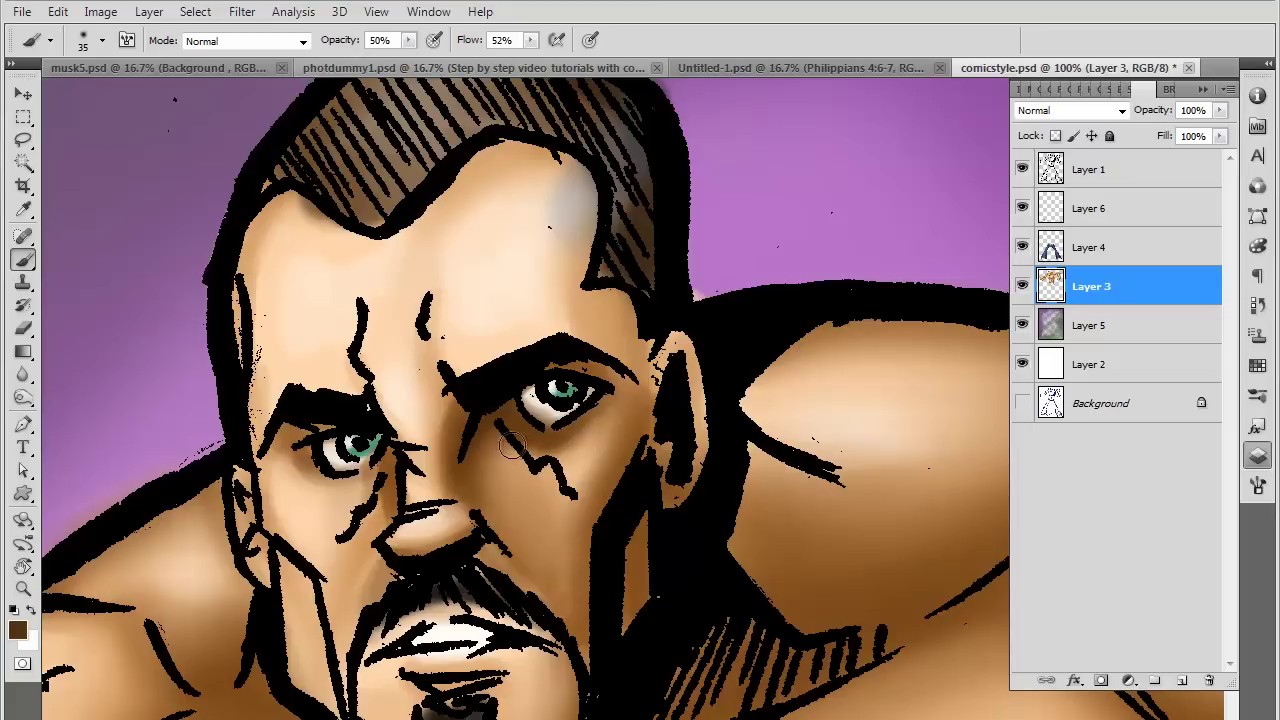
{"action": "mouse_move", "coordinate": [627, 373]}
{"action": "left_mouse_down"}
{"action": "mouse_move", "coordinate": [533, 447]}
{"action": "mouse_move", "coordinate": [595, 404]}
{"action": "left_mouse_up"}
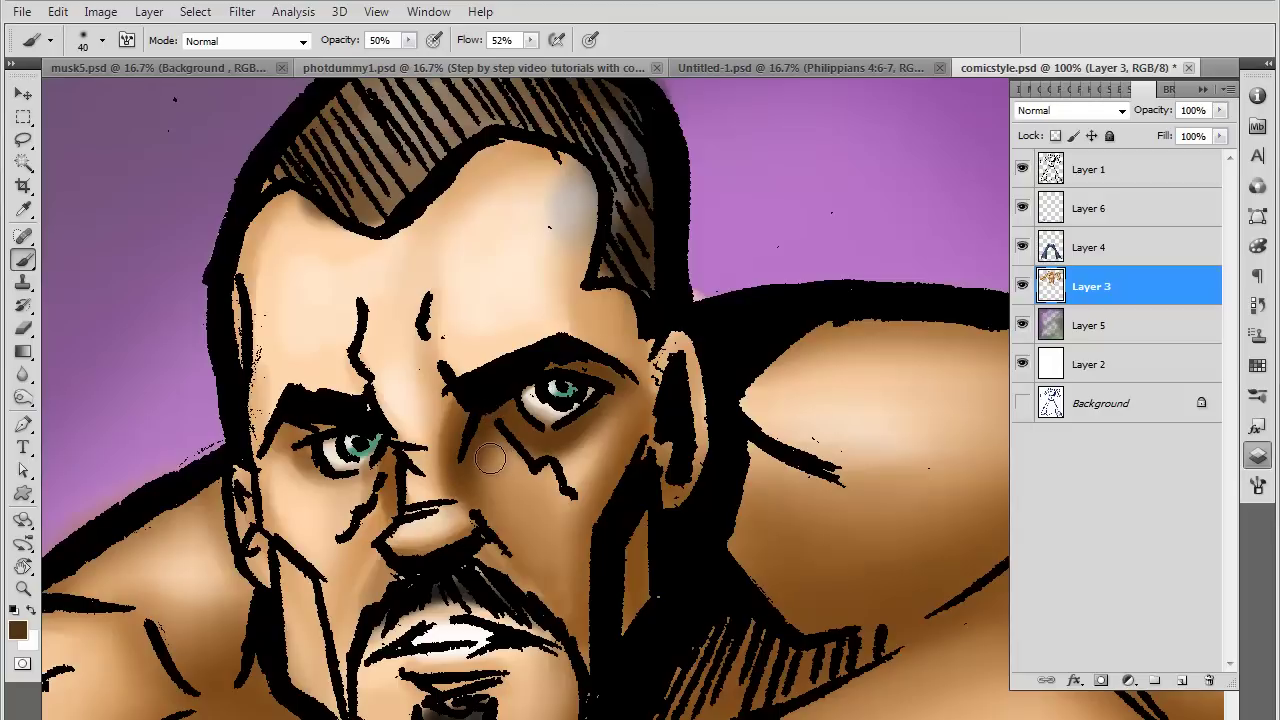
{"action": "key", "text": "bracketright"}
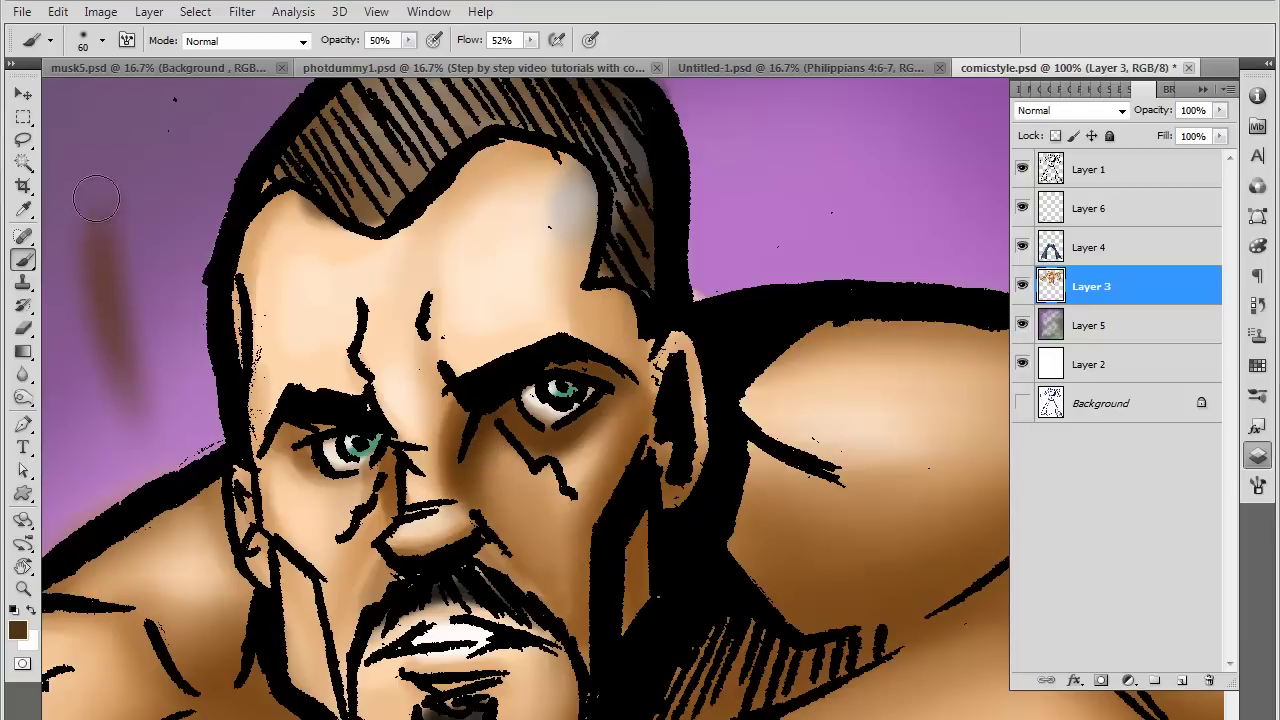
{"action": "left_click_drag", "start_coordinate": [100, 190], "coordinate": [140, 420]}
{"action": "key", "text": "ctrl+alt+z"}
{"action": "key", "text": "ctrl+alt+z"}
{"action": "key", "text": "ctrl+alt+z"}
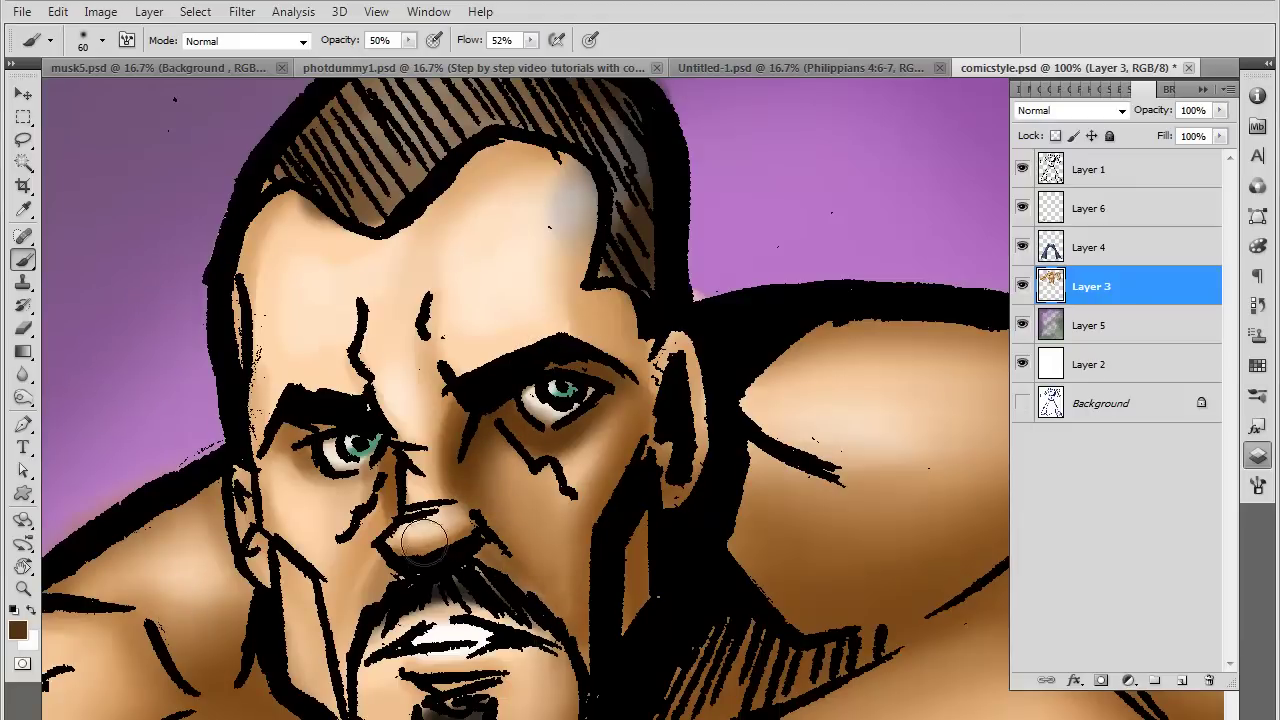
Lighten the nose tip and deepen the shading on the cheek beside the nose
{"action": "key", "text": "bracketleft"}
{"action": "key", "text": "bracketleft"}
{"action": "left_click_drag", "start_coordinate": [394, 553], "coordinate": [454, 524]}
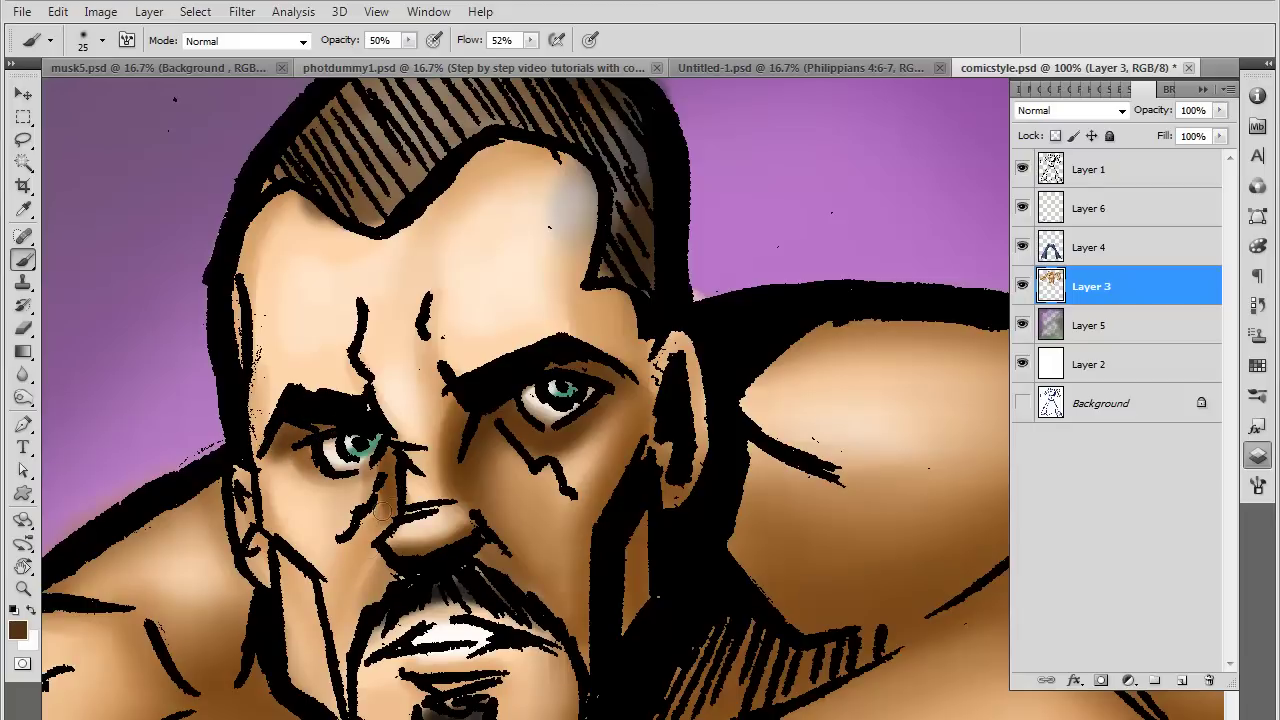
{"action": "left_click_drag", "start_coordinate": [381, 510], "coordinate": [366, 538]}
{"action": "mouse_move", "coordinate": [393, 491]}
{"action": "left_mouse_down"}
{"action": "mouse_move", "coordinate": [326, 481]}
{"action": "mouse_move", "coordinate": [379, 473]}
{"action": "left_mouse_up"}
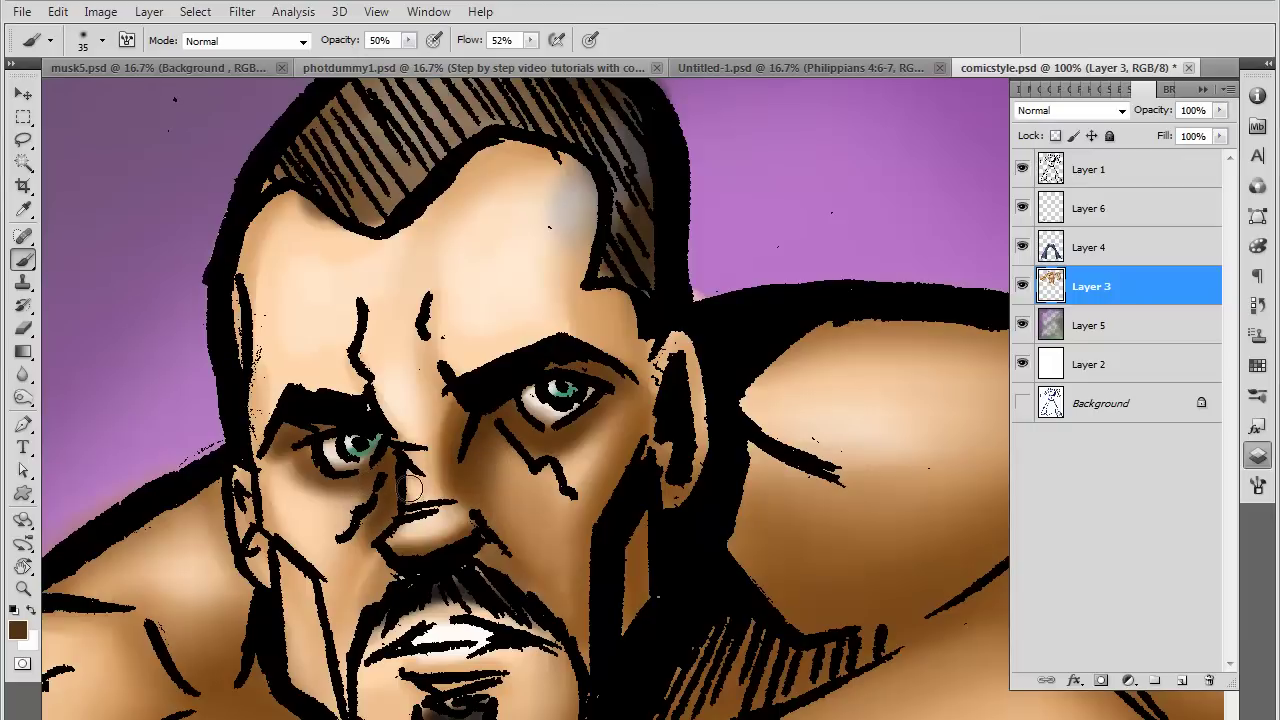
Darken the neck, the chin around the beard, the left jawline and left cheek
{"action": "left_click_drag", "start_coordinate": [618, 612], "coordinate": [518, 600]}
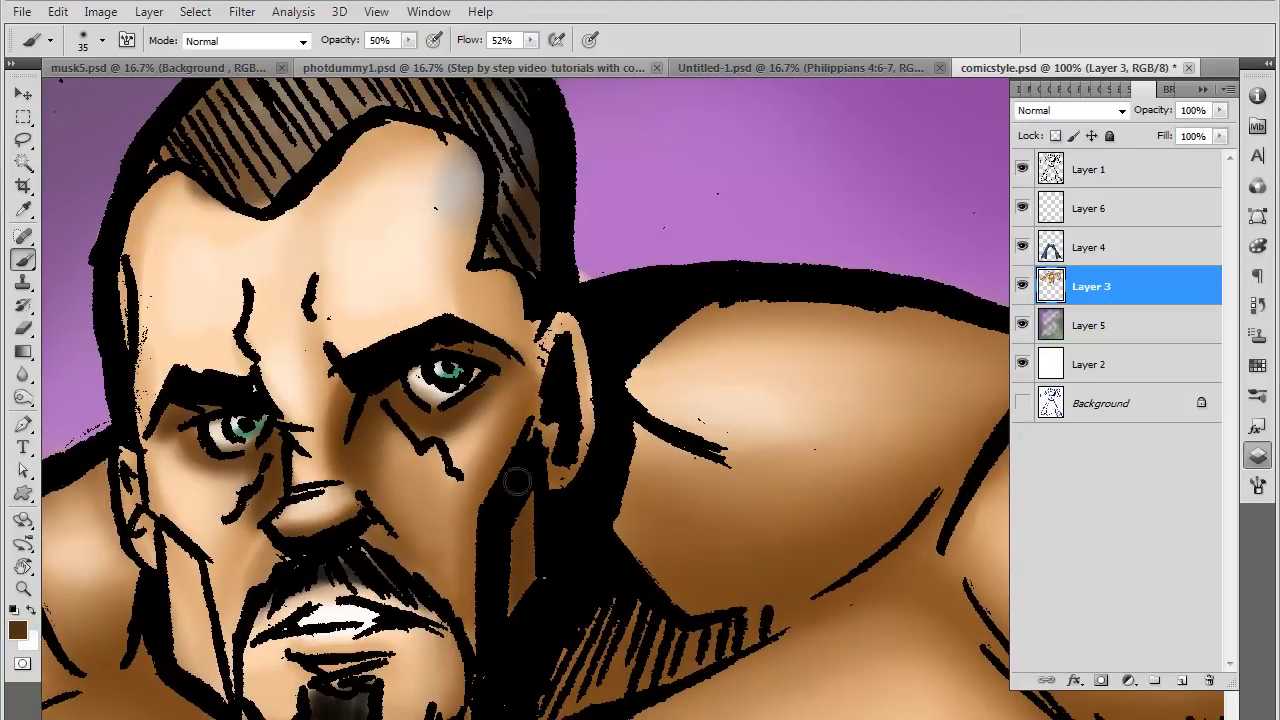
{"action": "left_click_drag", "start_coordinate": [517, 476], "coordinate": [517, 490]}
{"action": "left_click_drag", "start_coordinate": [385, 577], "coordinate": [418, 497]}
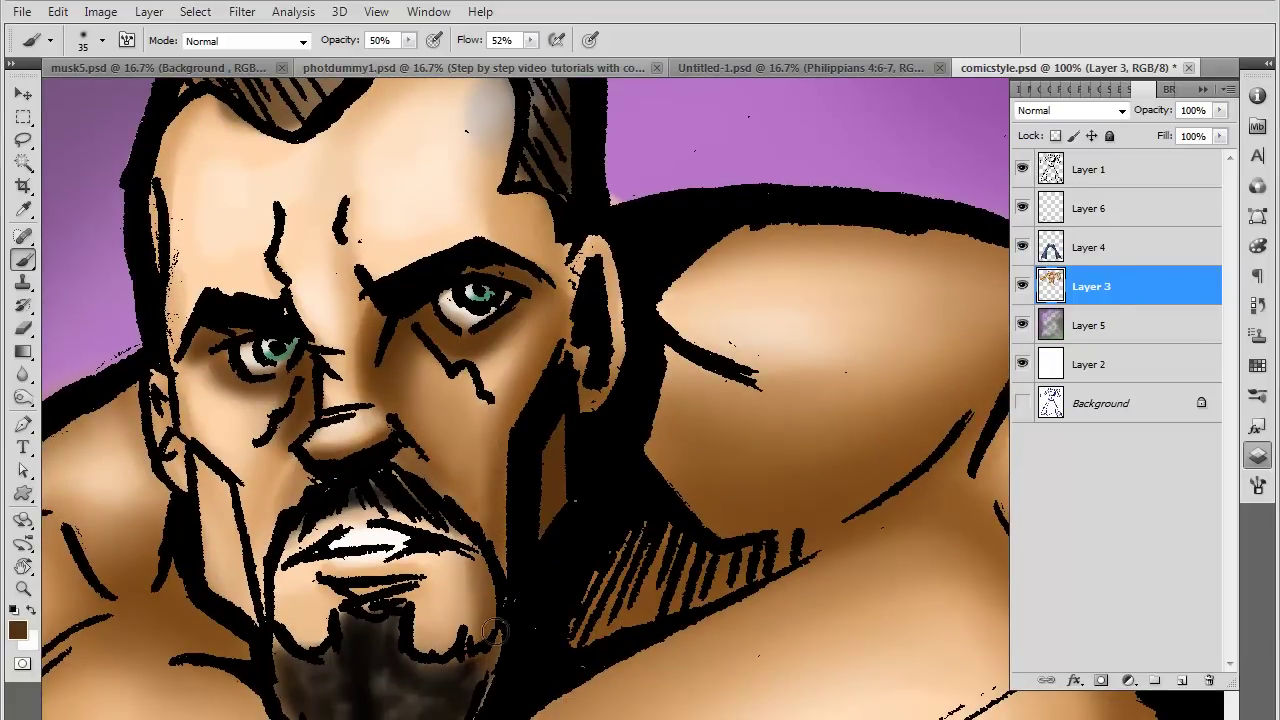
{"action": "mouse_move", "coordinate": [480, 570]}
{"action": "left_mouse_down"}
{"action": "mouse_move", "coordinate": [458, 627]}
{"action": "mouse_move", "coordinate": [430, 600]}
{"action": "left_mouse_up"}
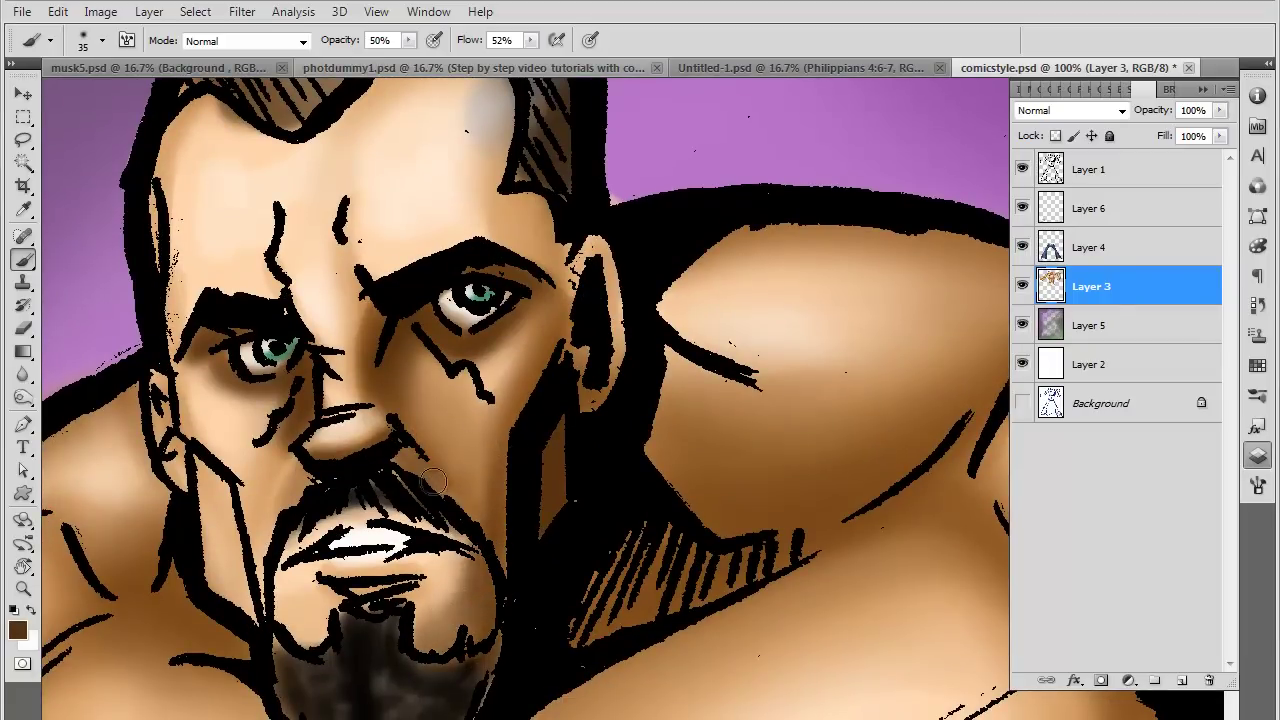
{"action": "mouse_move", "coordinate": [403, 645]}
{"action": "left_mouse_down"}
{"action": "mouse_move", "coordinate": [360, 590]}
{"action": "mouse_move", "coordinate": [410, 600]}
{"action": "left_mouse_up"}
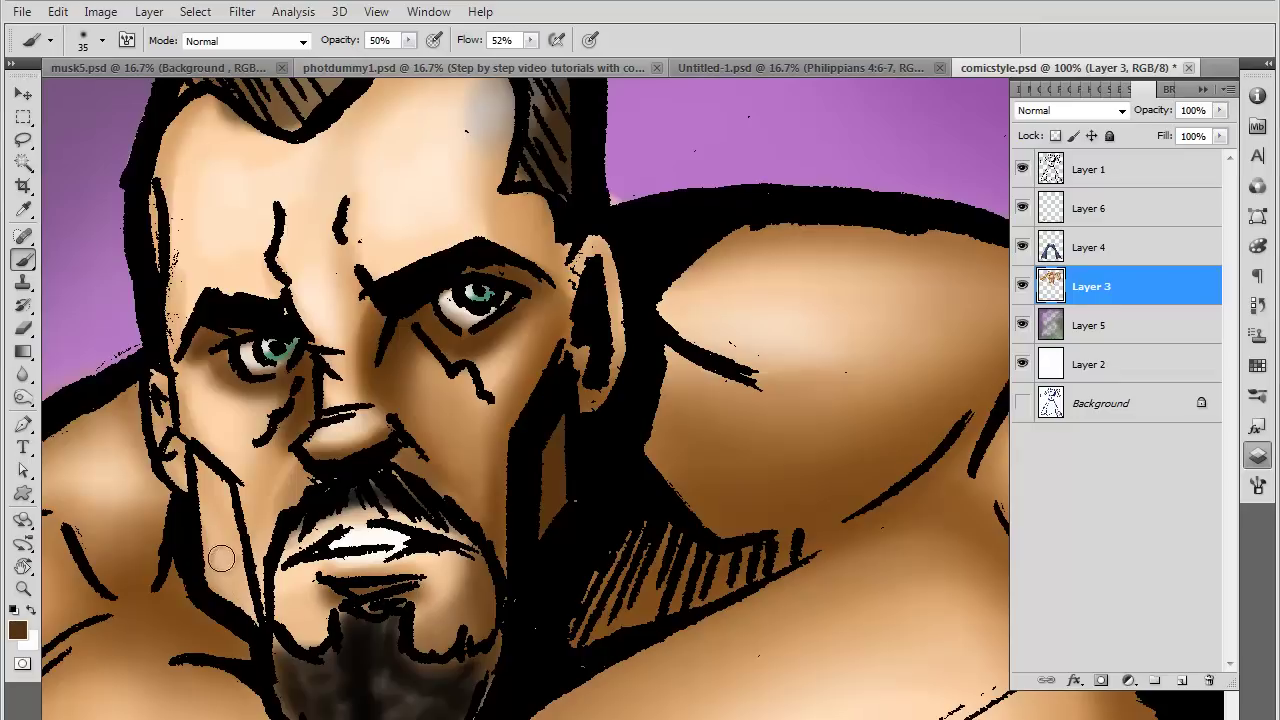
{"action": "mouse_move", "coordinate": [232, 603]}
{"action": "left_mouse_down"}
{"action": "mouse_move", "coordinate": [257, 613]}
{"action": "mouse_move", "coordinate": [220, 540]}
{"action": "mouse_move", "coordinate": [225, 472]}
{"action": "mouse_move", "coordinate": [195, 462]}
{"action": "mouse_move", "coordinate": [240, 530]}
{"action": "left_mouse_up"}
{"action": "left_click_drag", "start_coordinate": [215, 470], "coordinate": [240, 598]}
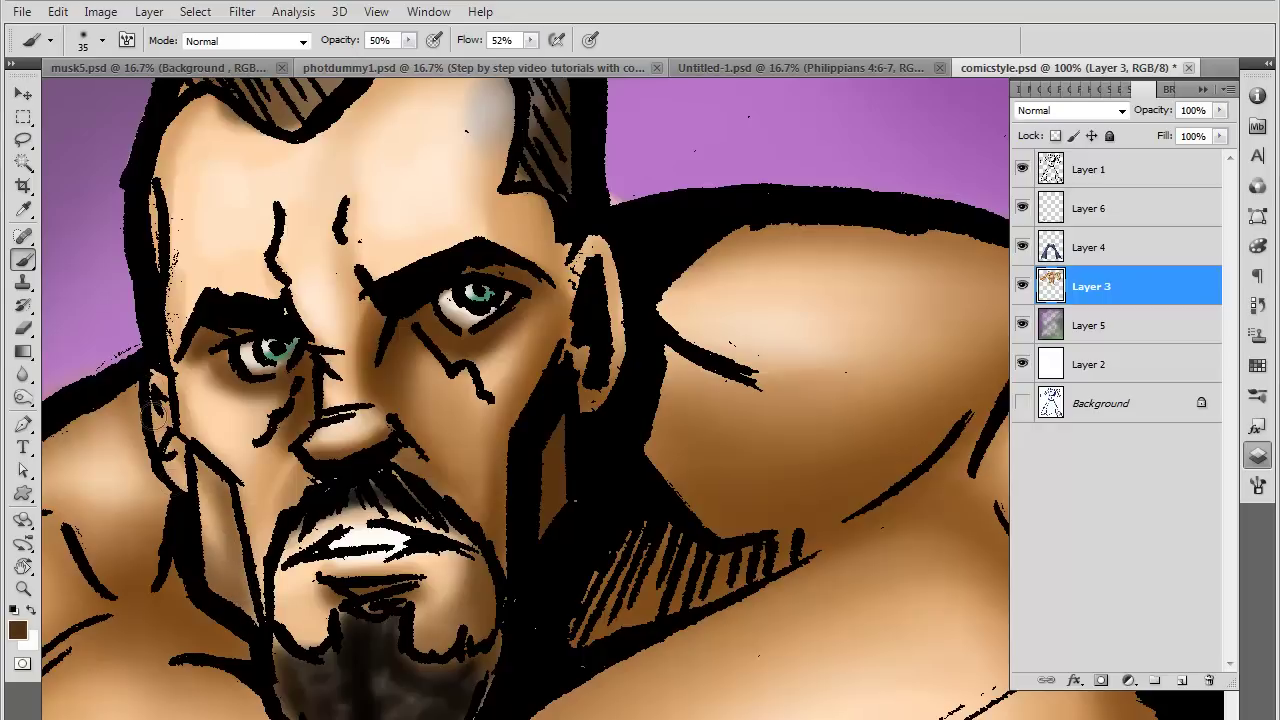
{"action": "left_click_drag", "start_coordinate": [155, 418], "coordinate": [195, 505]}
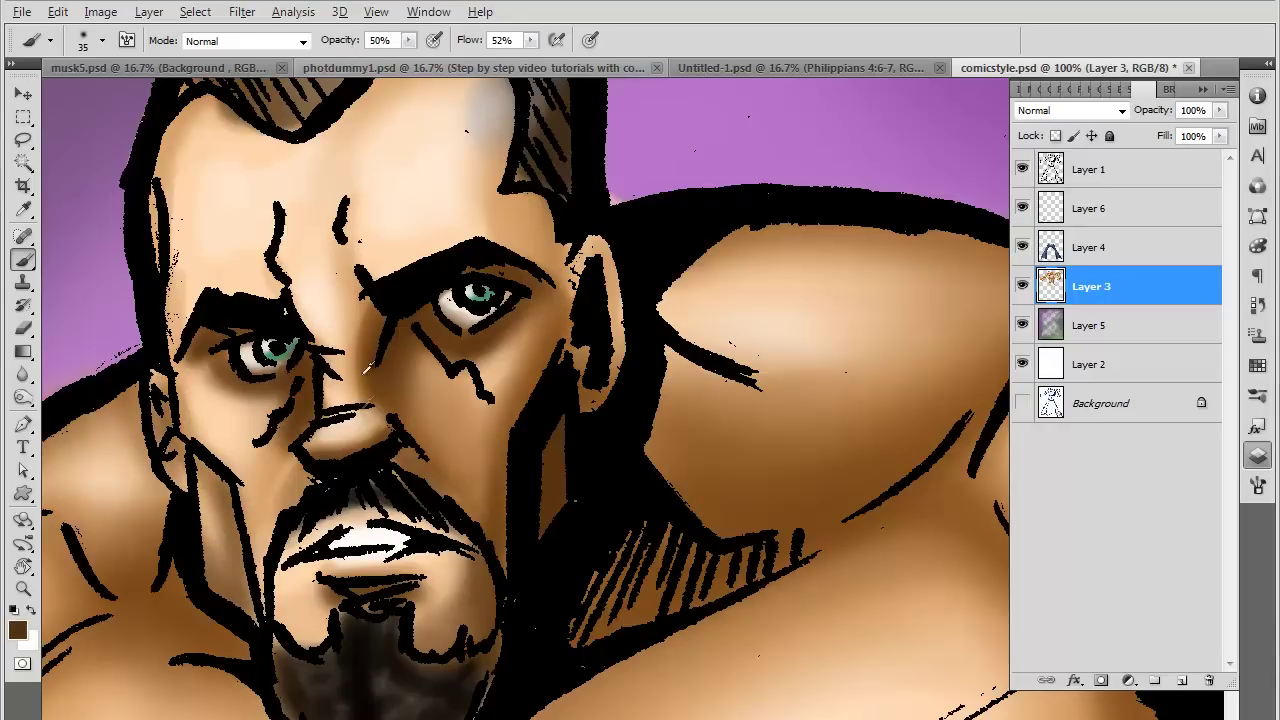
Brighten the white around the left eye, then sample the skin tan near the mouth
{"action": "left_click", "coordinate": [368, 537], "text": "alt"}
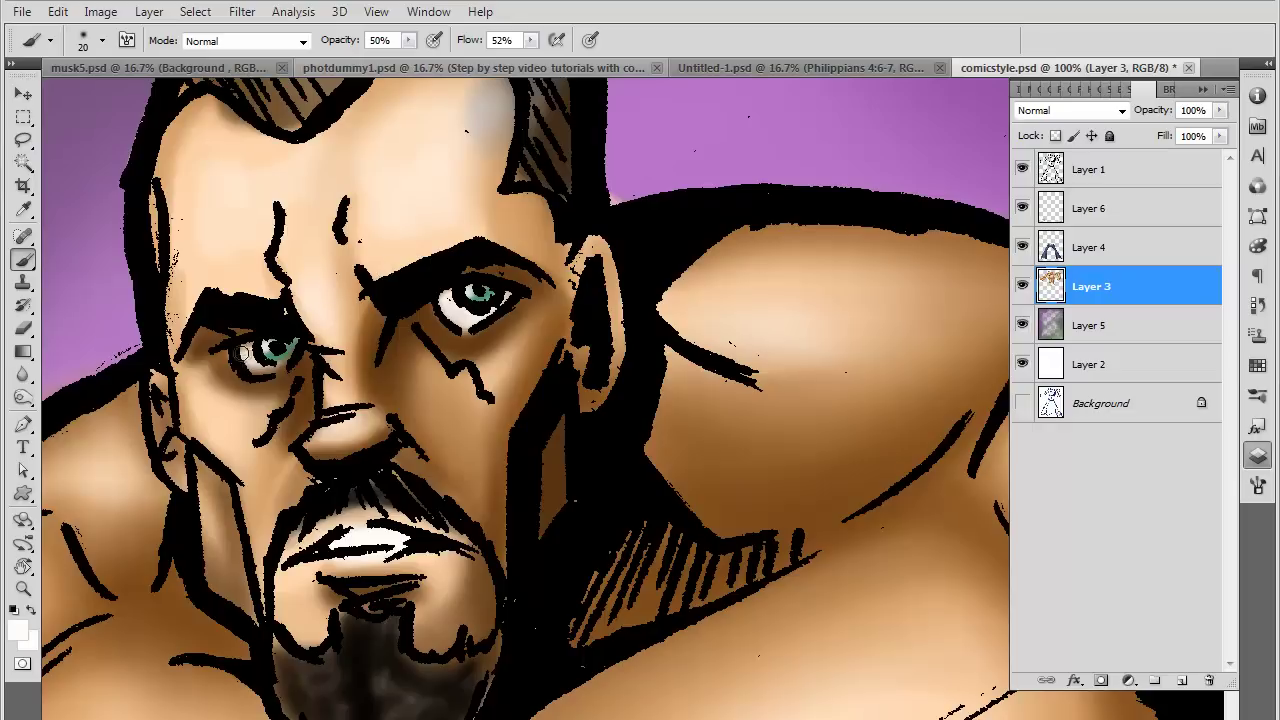
{"action": "left_click_drag", "start_coordinate": [252, 362], "coordinate": [280, 349]}
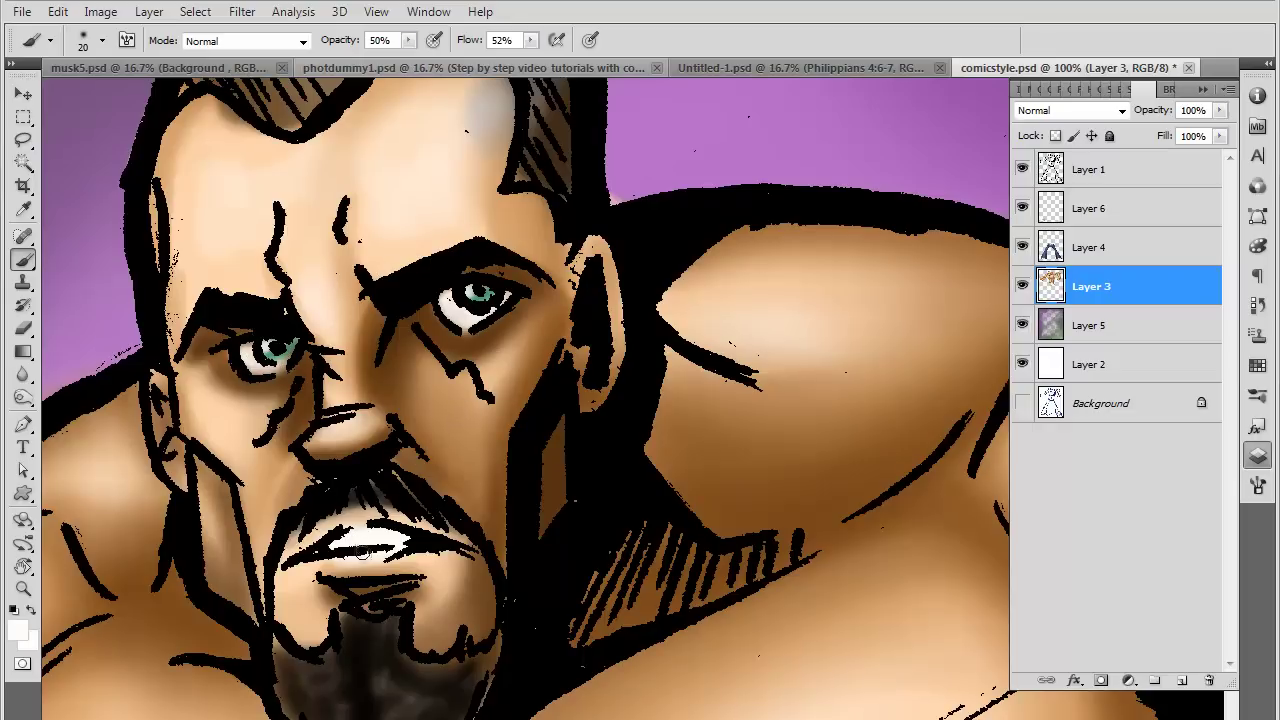
{"action": "left_click", "coordinate": [346, 557], "text": "alt"}
{"action": "scroll", "coordinate": [622, 440], "scroll_direction": "down", "scroll_amount": 5}
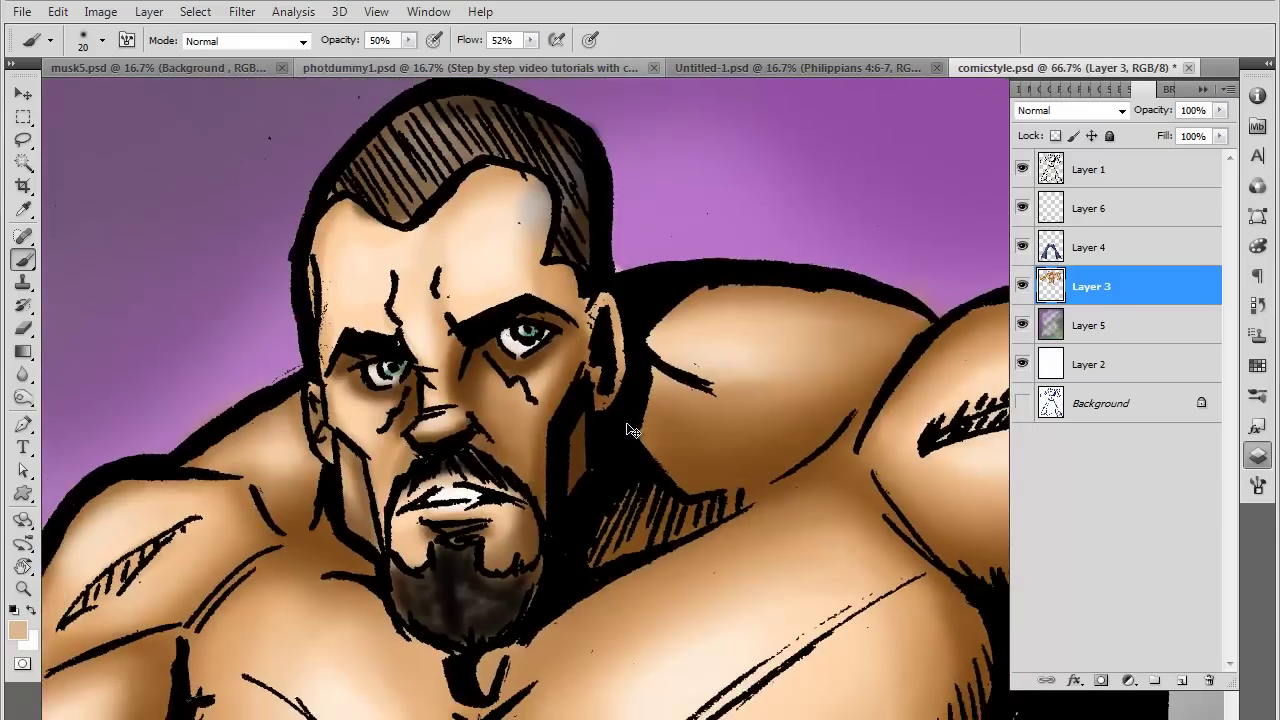
{"action": "scroll", "coordinate": [657, 418], "scroll_direction": "down", "scroll_amount": 1}
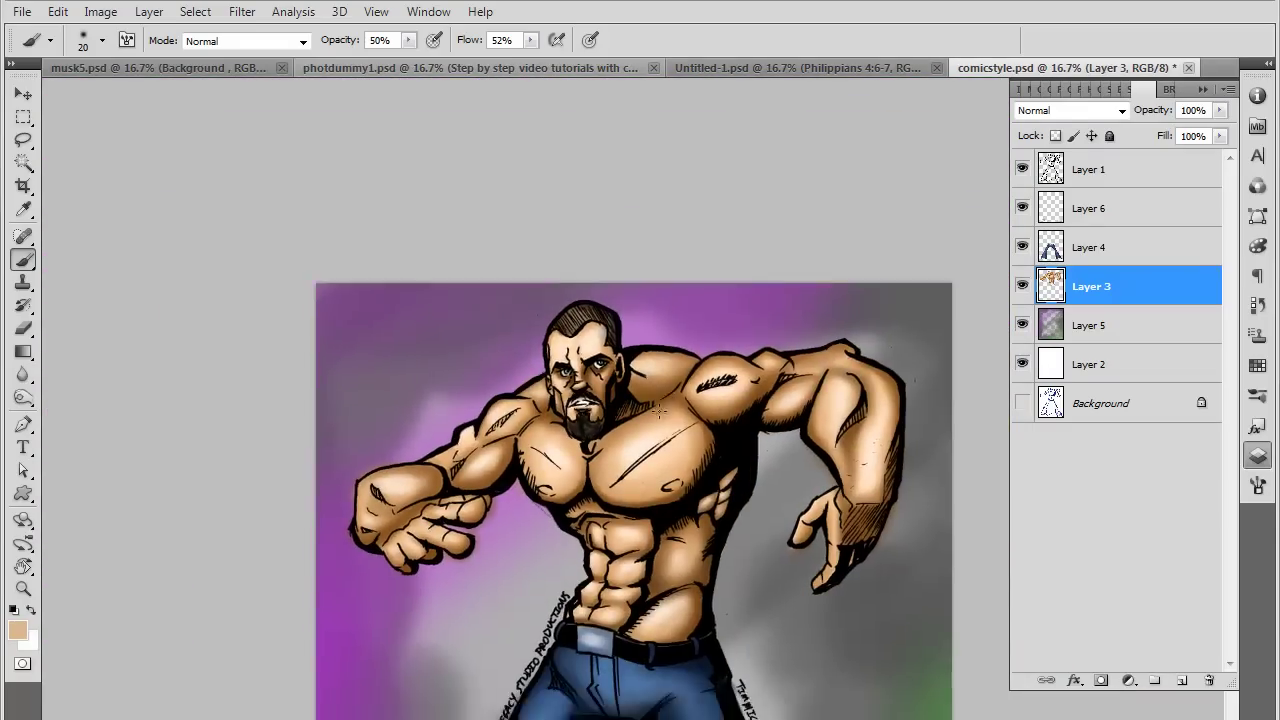
{"action": "scroll", "coordinate": [640, 440], "scroll_direction": "down", "scroll_amount": 1}
{"action": "scroll", "coordinate": [650, 410], "scroll_direction": "up", "scroll_amount": 1}
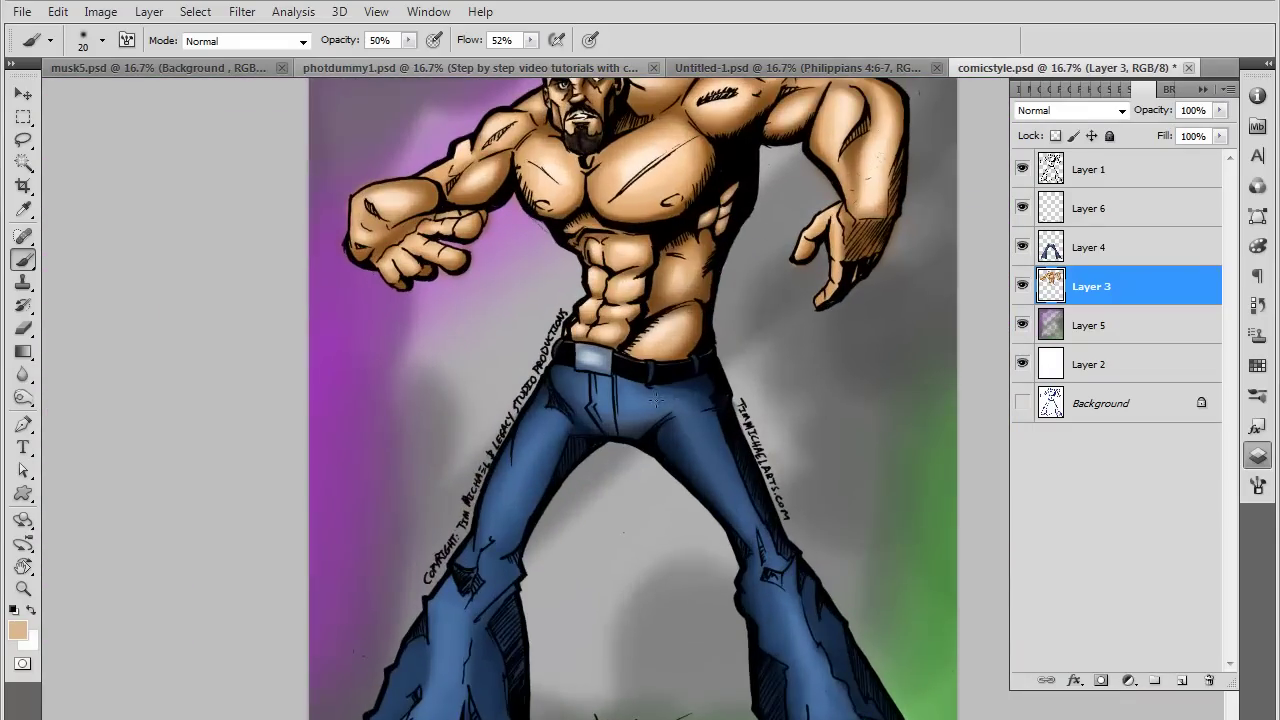
{"action": "scroll", "coordinate": [660, 395], "scroll_direction": "up", "scroll_amount": 1}
{"action": "scroll", "coordinate": [662, 394], "scroll_direction": "up", "scroll_amount": 1}
{"action": "left_click_drag", "start_coordinate": [590, 180], "coordinate": [575, 432]}
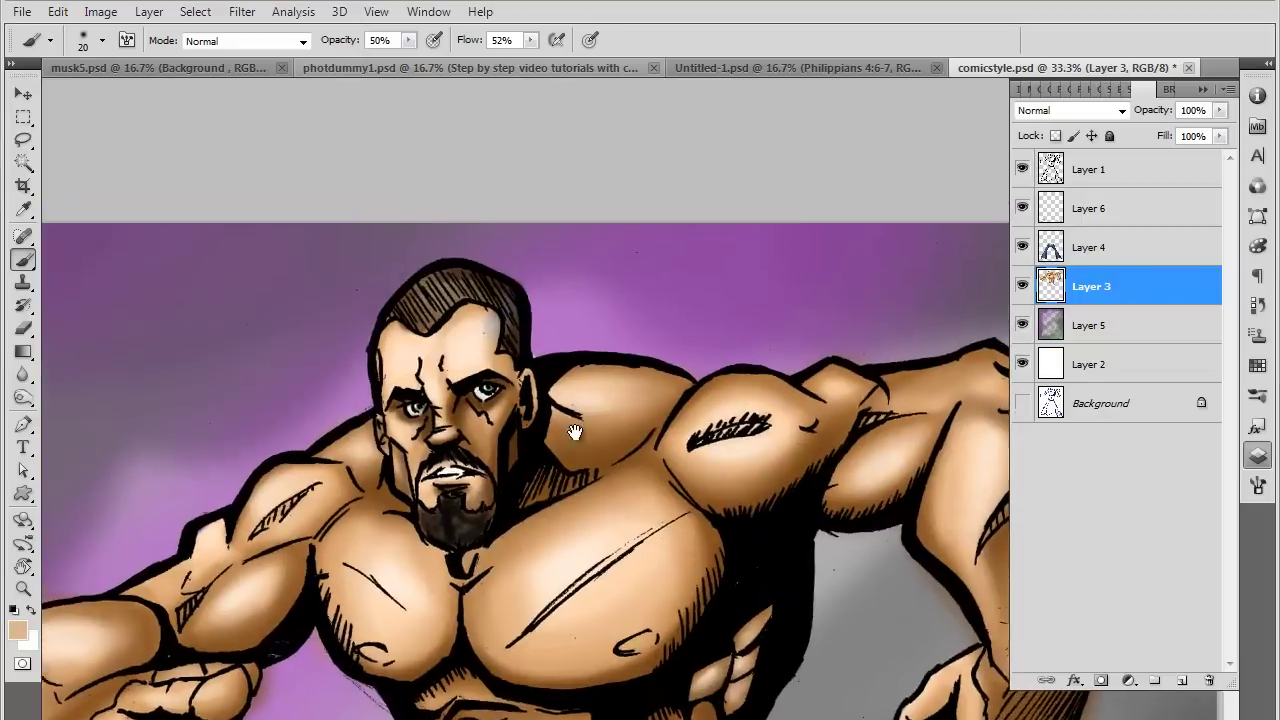
{"action": "scroll", "coordinate": [575, 432], "scroll_direction": "up", "scroll_amount": 2}
{"action": "scroll", "coordinate": [575, 432], "scroll_direction": "up", "scroll_amount": 1}
{"action": "left_click_drag", "start_coordinate": [220, 270], "coordinate": [339, 449]}
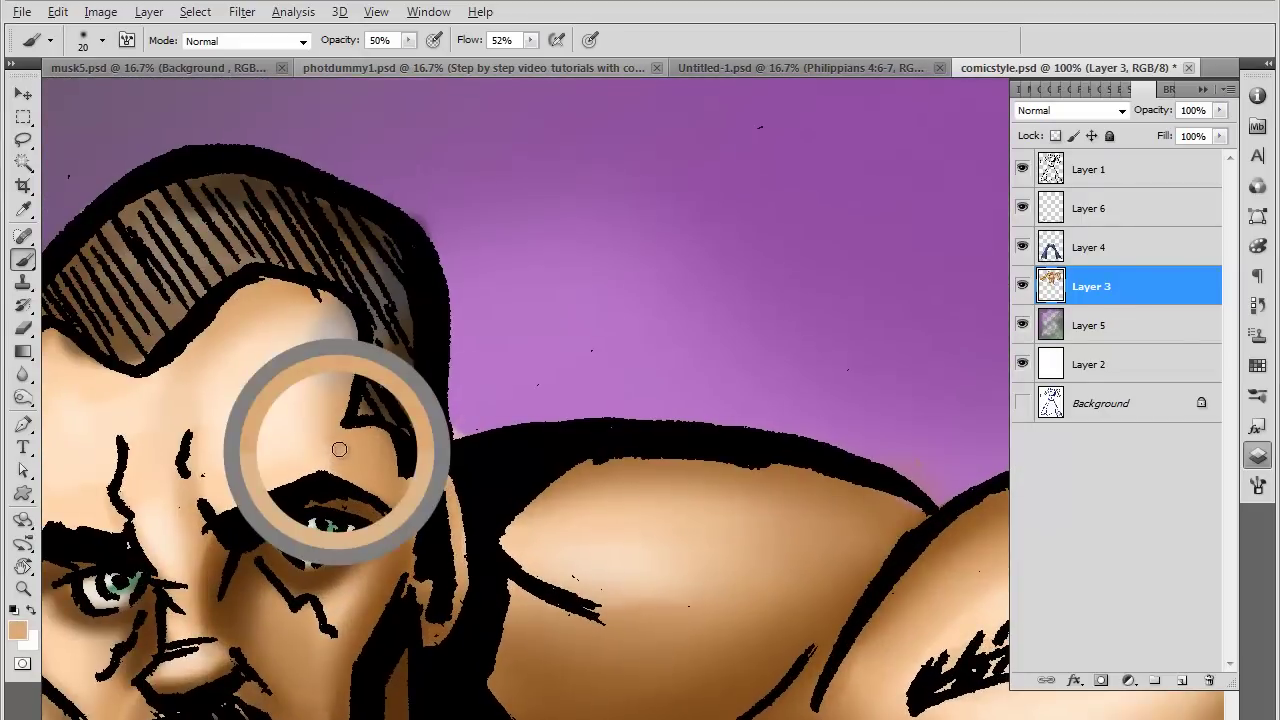
Paint peach up the forehead, then erase the grey forehead patch on Layer 4
{"action": "left_click", "coordinate": [339, 449], "text": "alt"}
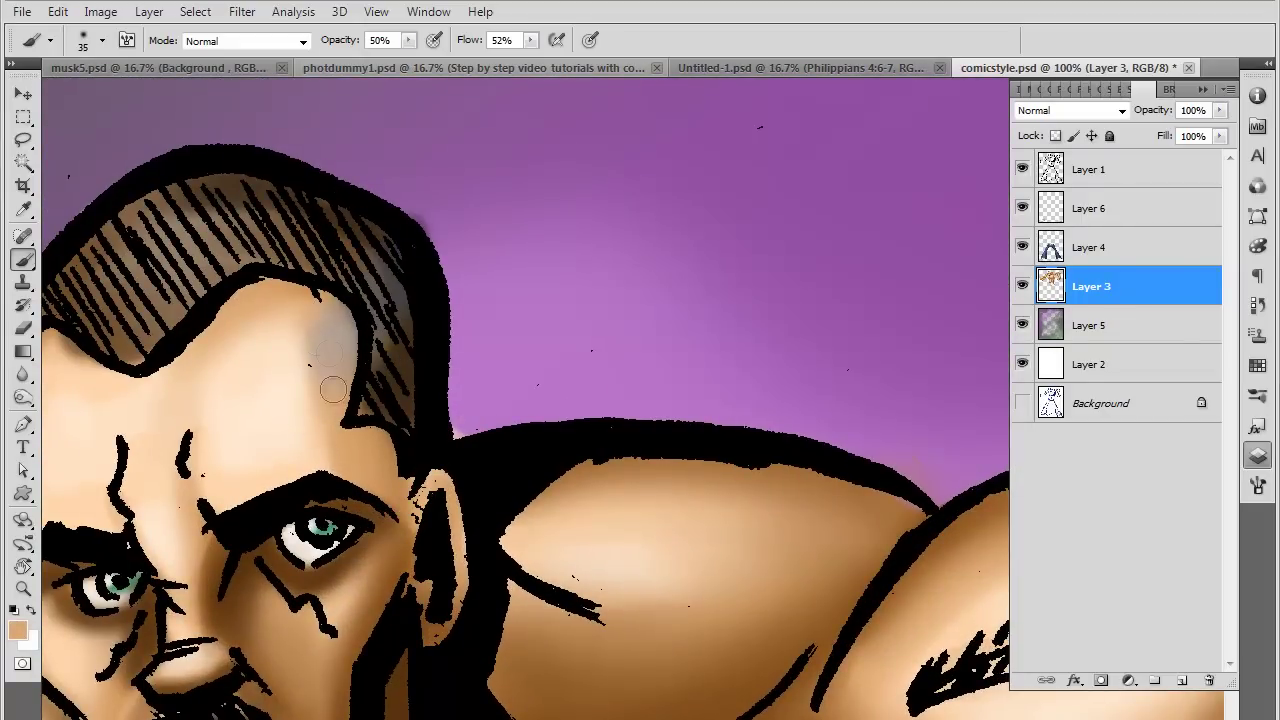
{"action": "left_click_drag", "start_coordinate": [333, 389], "coordinate": [357, 320]}
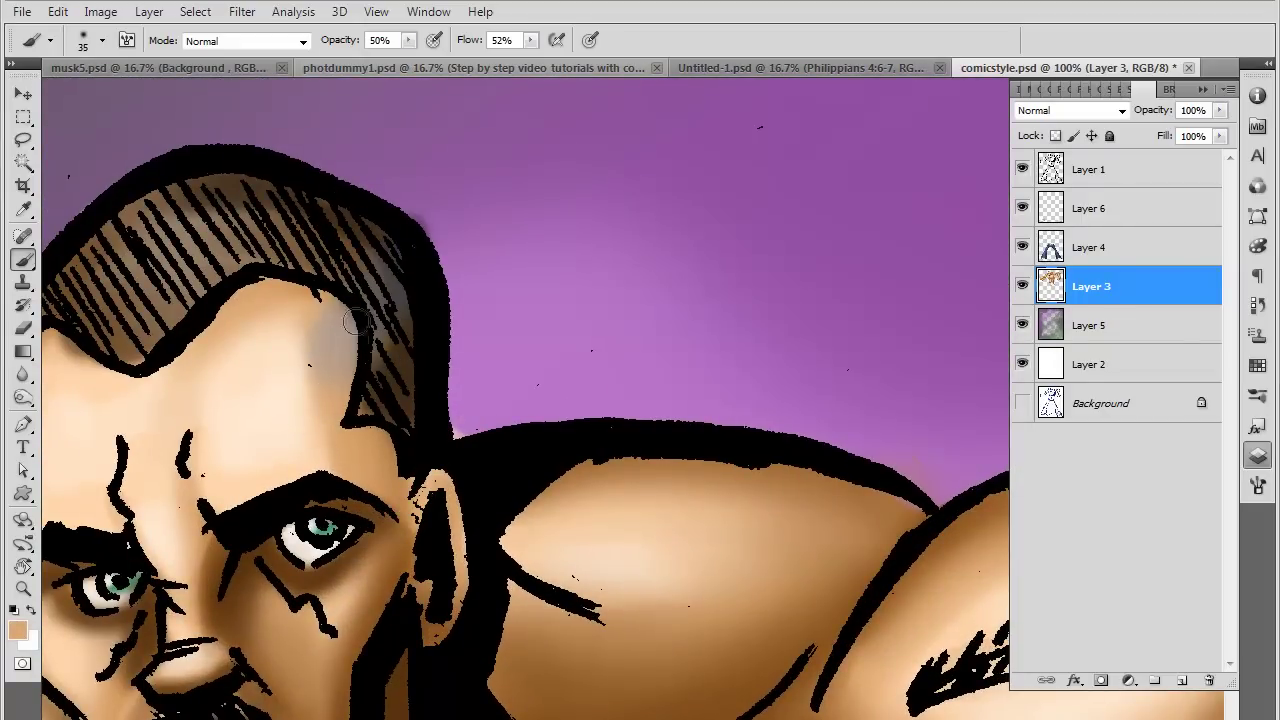
{"action": "left_click", "coordinate": [1021, 247]}
{"action": "left_click", "coordinate": [1090, 255]}
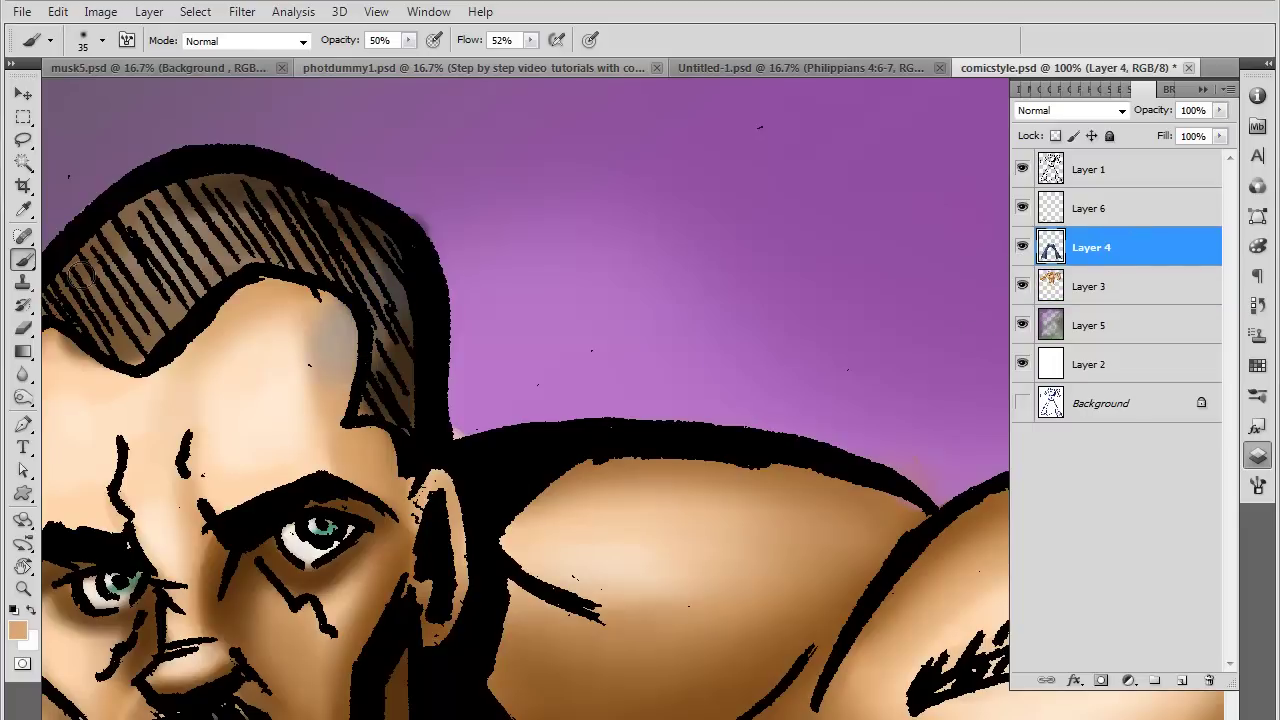
{"action": "key", "text": "e"}
{"action": "left_click_drag", "start_coordinate": [314, 343], "coordinate": [420, 262]}
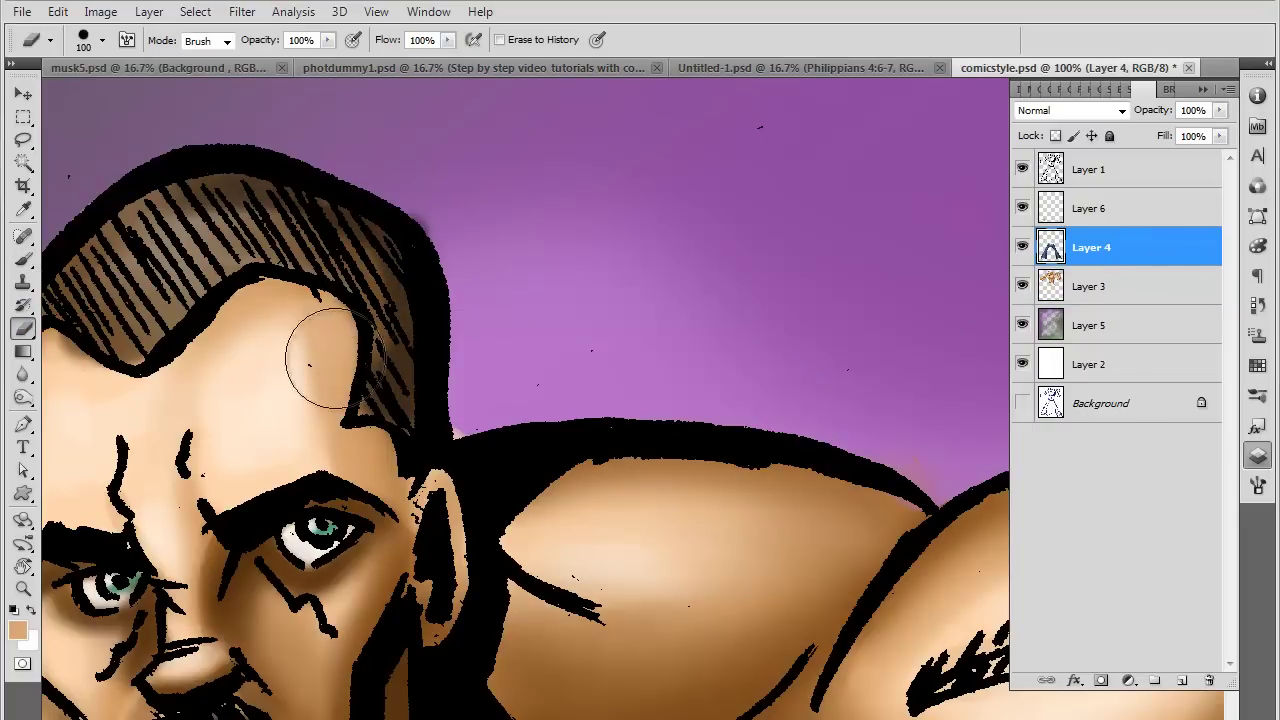
Return to Layer 3 with the Brush and sample the light peach forehead tone
{"action": "left_click", "coordinate": [1060, 286]}
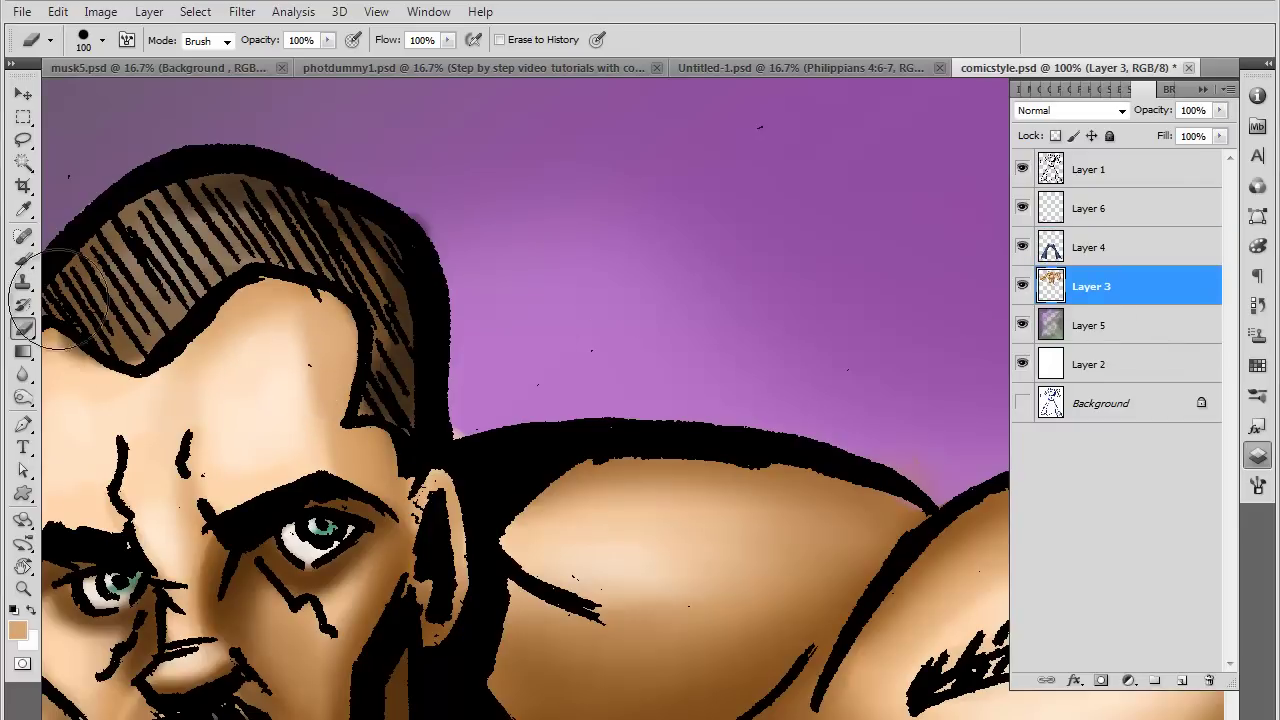
{"action": "key", "text": "b"}
{"action": "left_click", "coordinate": [300, 351], "text": "alt"}
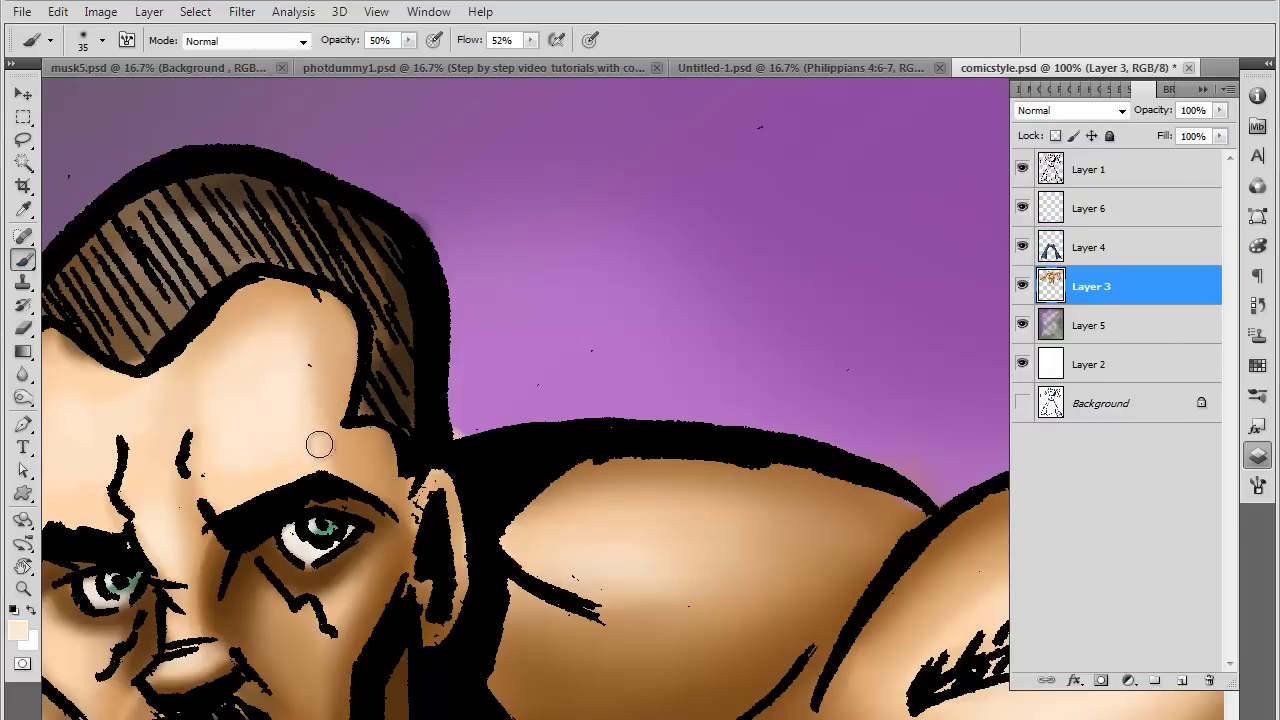
{"action": "key", "text": "bracketright"}
{"action": "key", "text": "bracketright"}
{"action": "key", "text": "bracketright"}
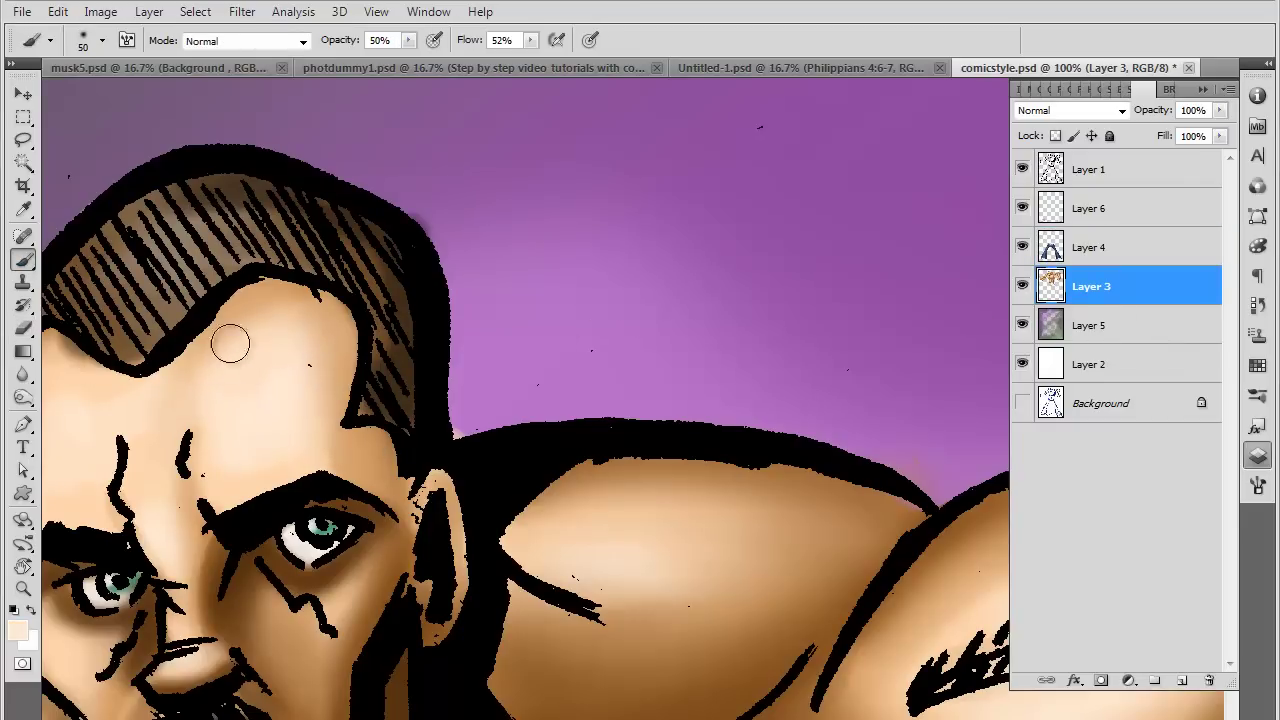
Smooth the forehead and brow with soft peach
{"action": "mouse_move", "coordinate": [230, 345]}
{"action": "left_mouse_down"}
{"action": "mouse_move", "coordinate": [147, 413]}
{"action": "mouse_move", "coordinate": [220, 444]}
{"action": "mouse_move", "coordinate": [345, 386]}
{"action": "mouse_move", "coordinate": [327, 450]}
{"action": "mouse_move", "coordinate": [320, 429]}
{"action": "mouse_move", "coordinate": [337, 457]}
{"action": "mouse_move", "coordinate": [291, 443]}
{"action": "mouse_move", "coordinate": [390, 487]}
{"action": "left_mouse_up"}
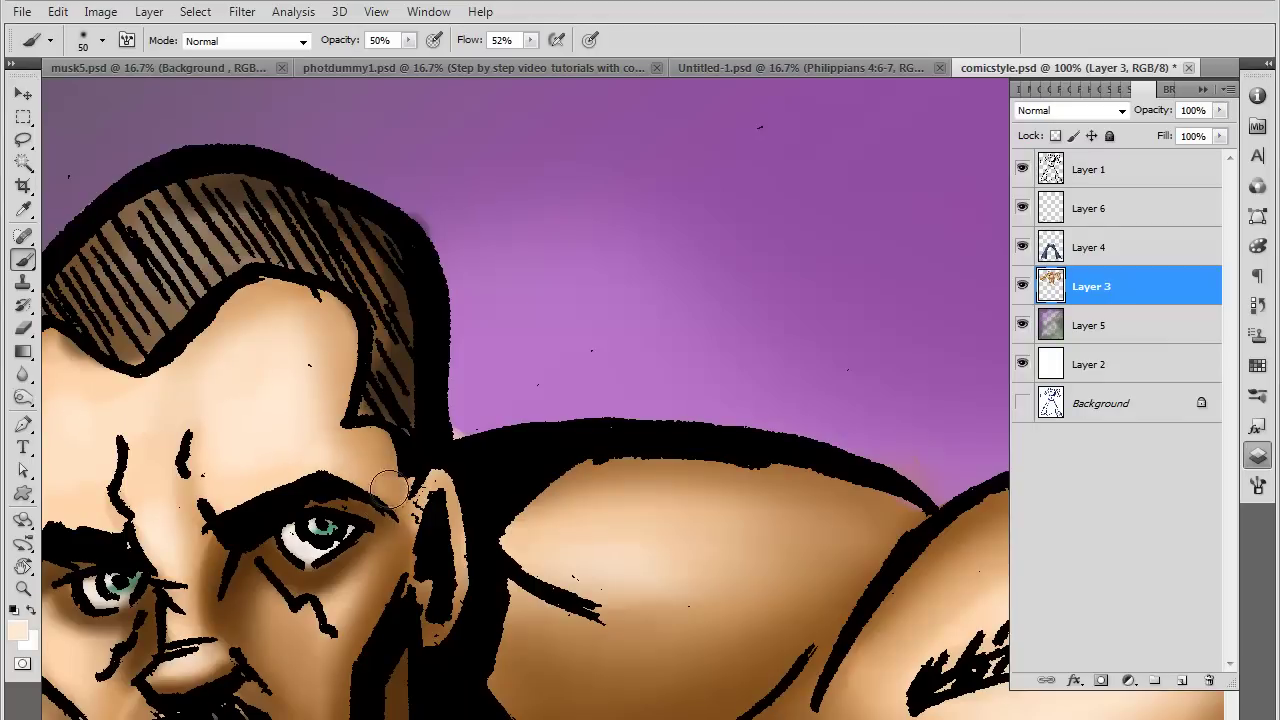
{"action": "scroll", "coordinate": [390, 487], "scroll_direction": "left", "scroll_amount": 5}
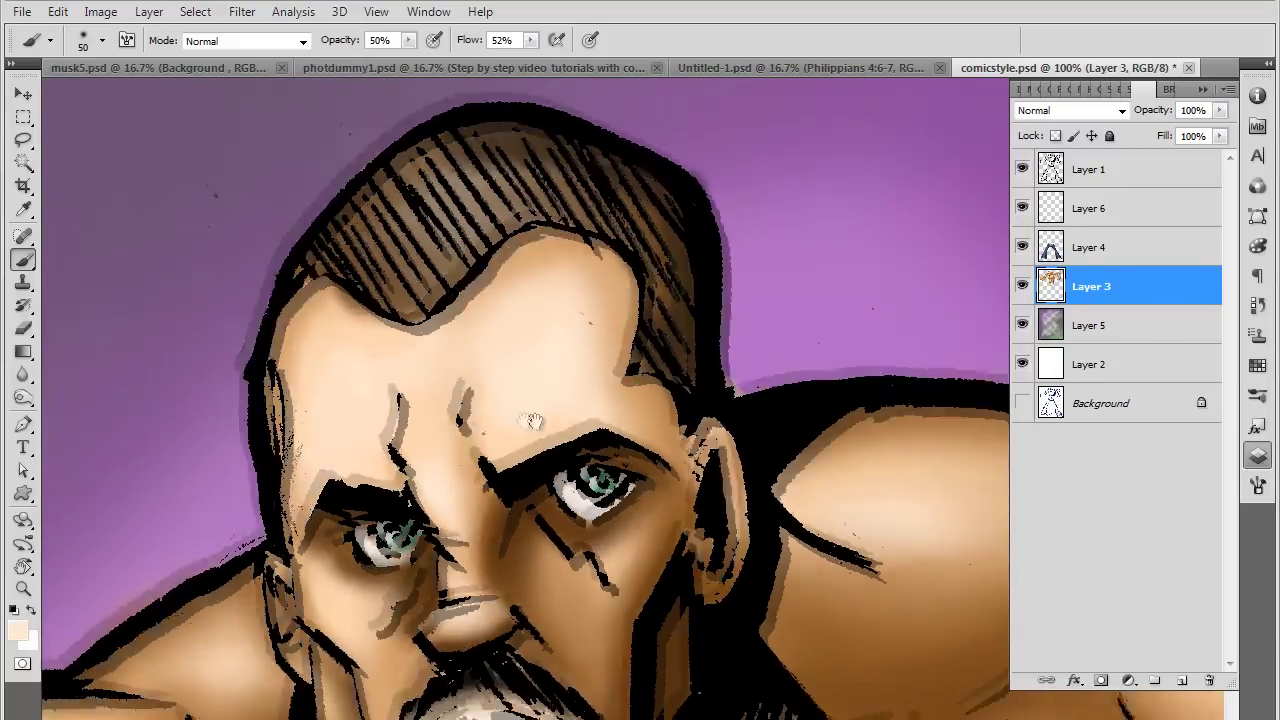
{"action": "left_click_drag", "start_coordinate": [536, 330], "coordinate": [441, 180]}
Sample brown and shade softly between the brows and up the forehead
{"action": "left_click", "coordinate": [400, 371], "text": "alt"}
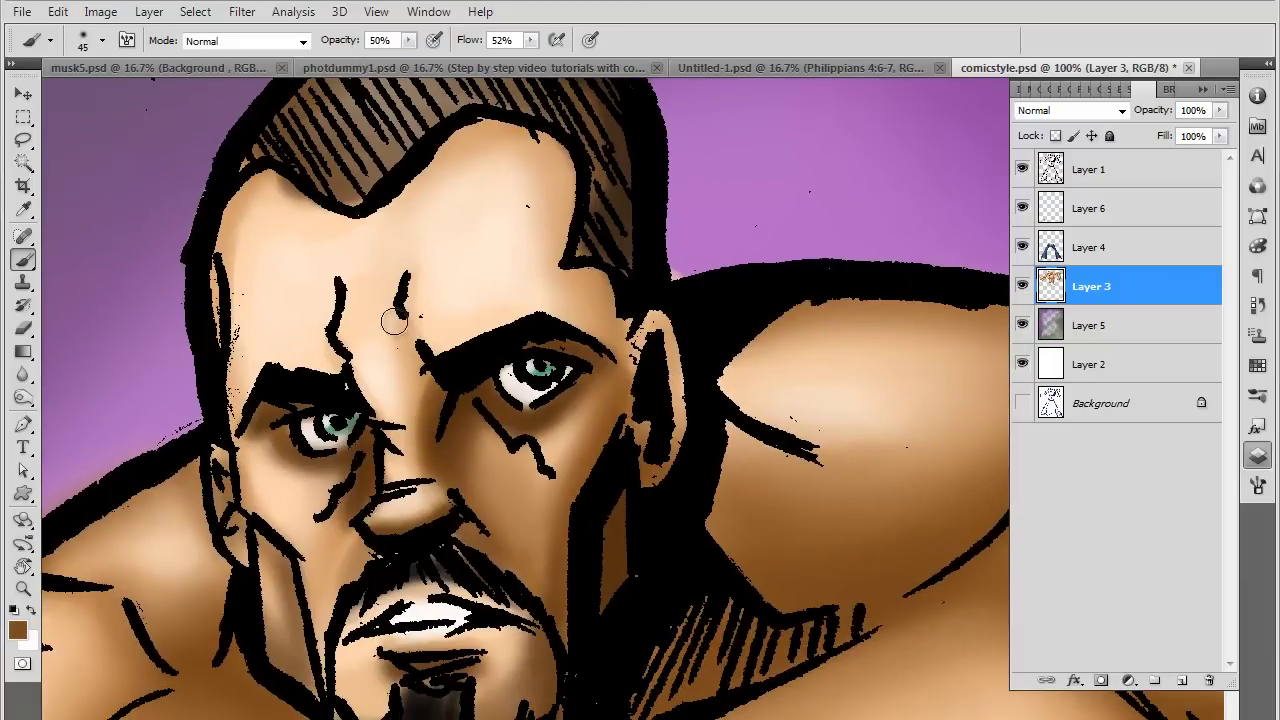
{"action": "key", "text": "bracketleft"}
{"action": "key", "text": "bracketleft"}
{"action": "key", "text": "bracketleft"}
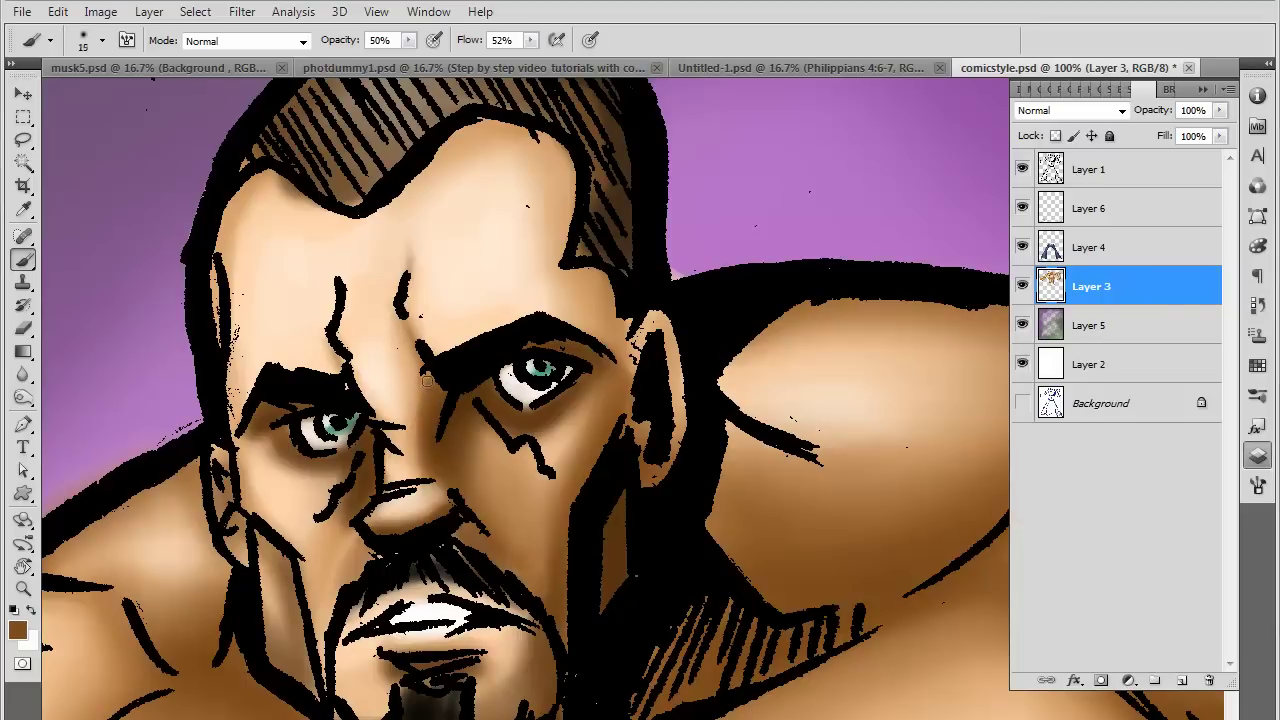
{"action": "left_click_drag", "start_coordinate": [424, 396], "coordinate": [418, 348]}
{"action": "left_click_drag", "start_coordinate": [440, 470], "coordinate": [440, 327]}
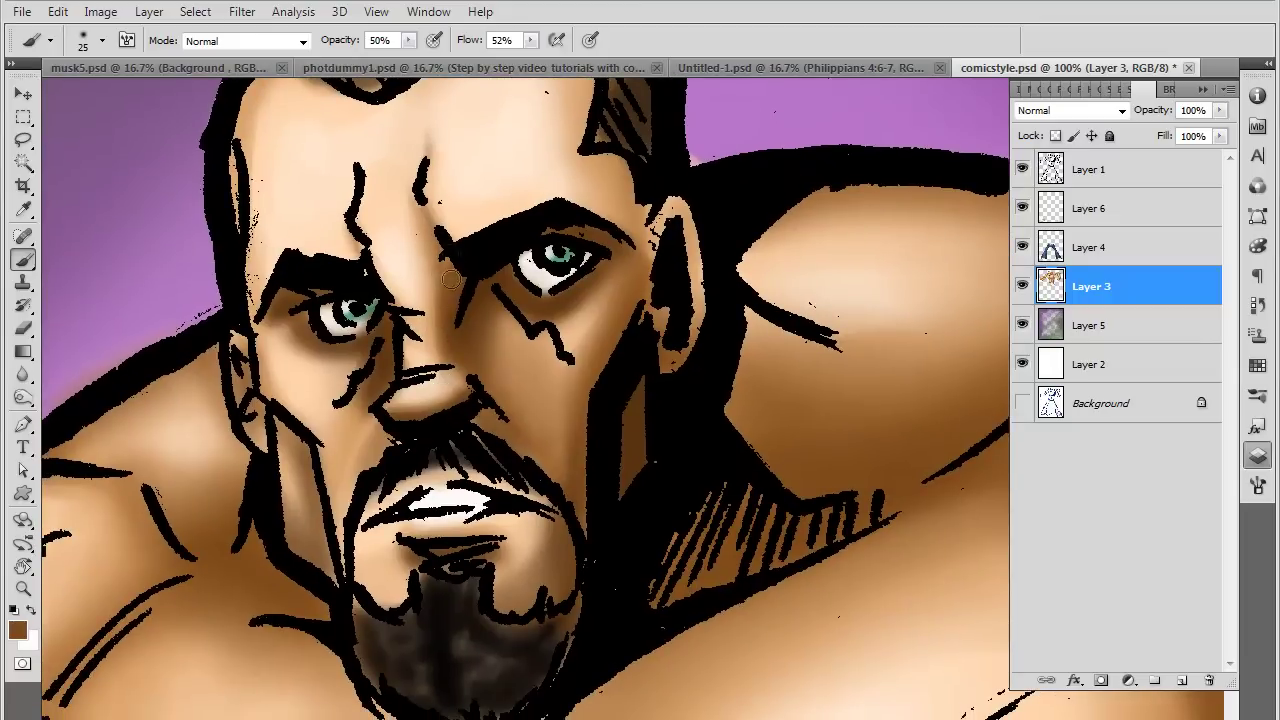
{"action": "left_click_drag", "start_coordinate": [451, 279], "coordinate": [422, 78]}
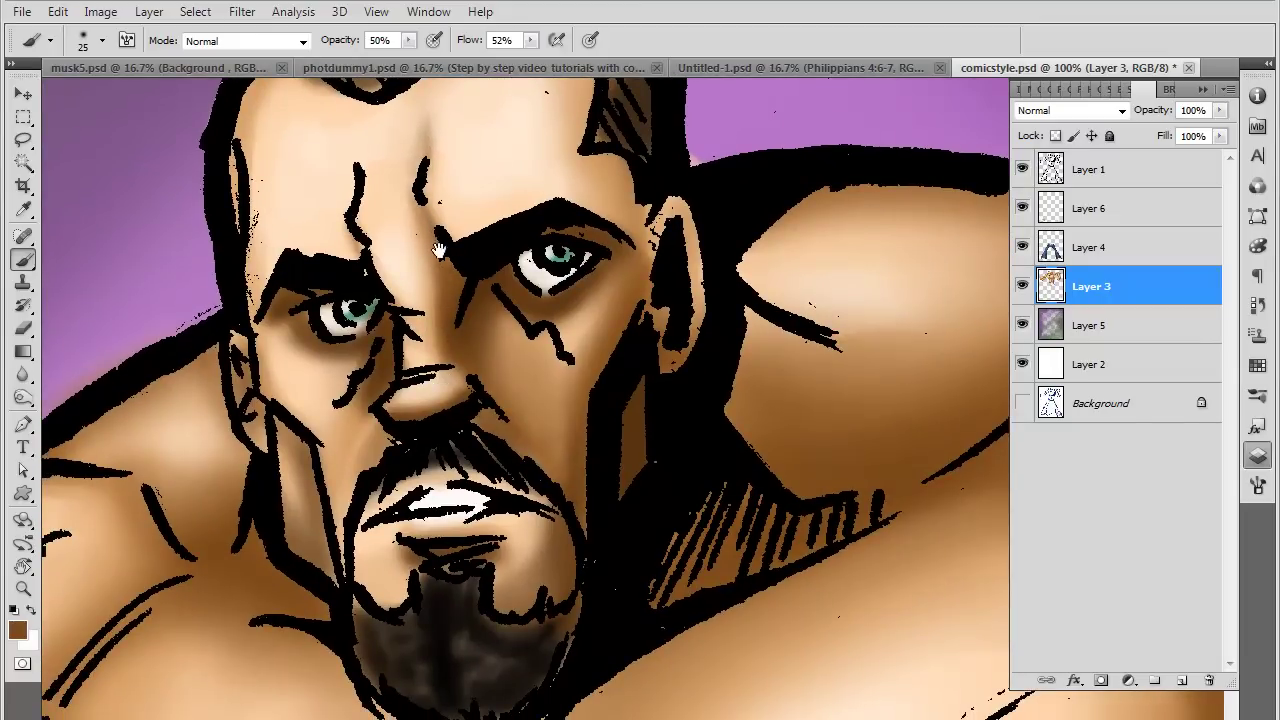
{"action": "left_click_drag", "start_coordinate": [438, 250], "coordinate": [488, 355]}
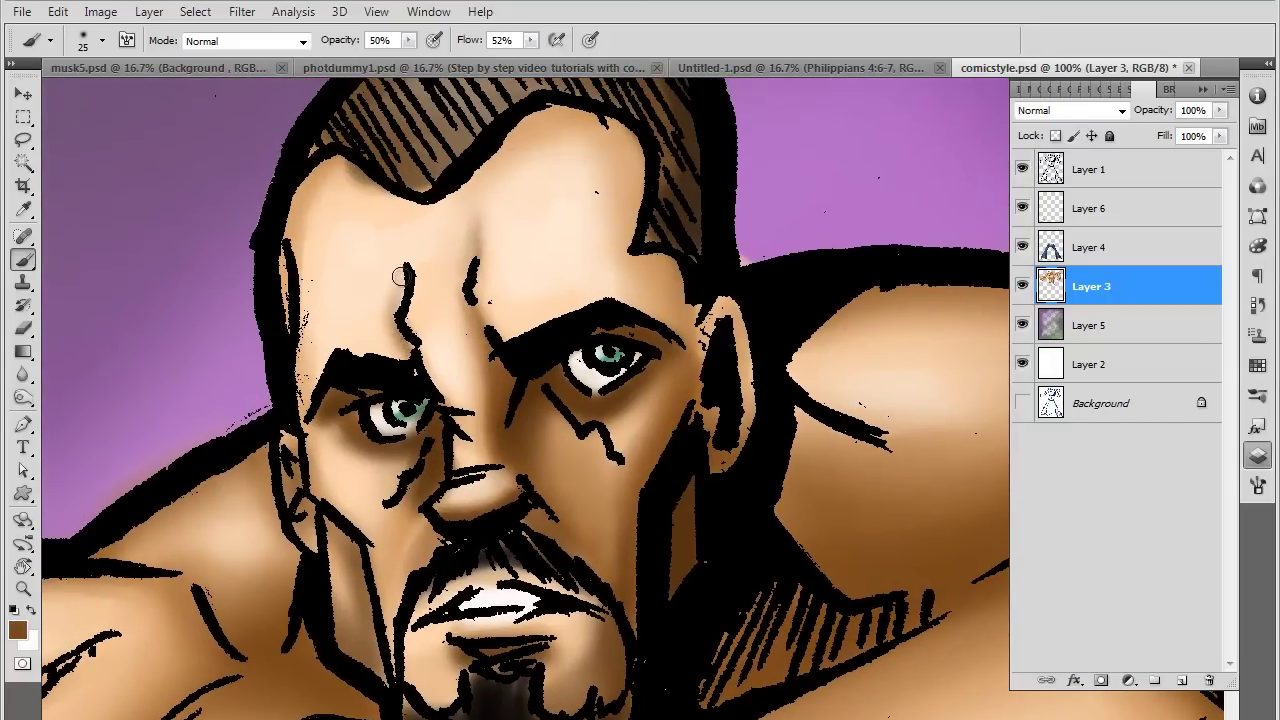
{"action": "mouse_move", "coordinate": [415, 490]}
{"action": "left_mouse_down"}
{"action": "mouse_move", "coordinate": [437, 400]}
{"action": "mouse_move", "coordinate": [418, 425]}
{"action": "left_mouse_up"}
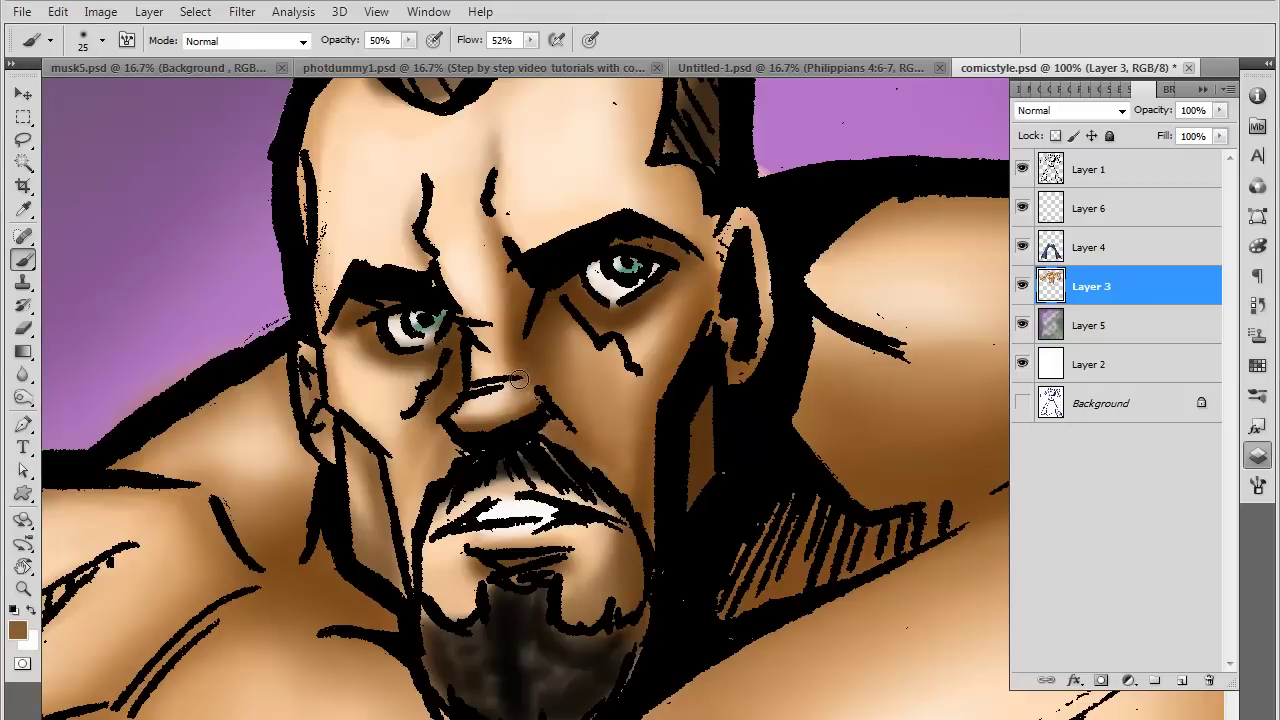
Sample light peach and lighten the cheek below the right eye and beside the nose
{"action": "key", "text": "alt"}
{"action": "left_click", "coordinate": [640, 328], "text": "alt"}
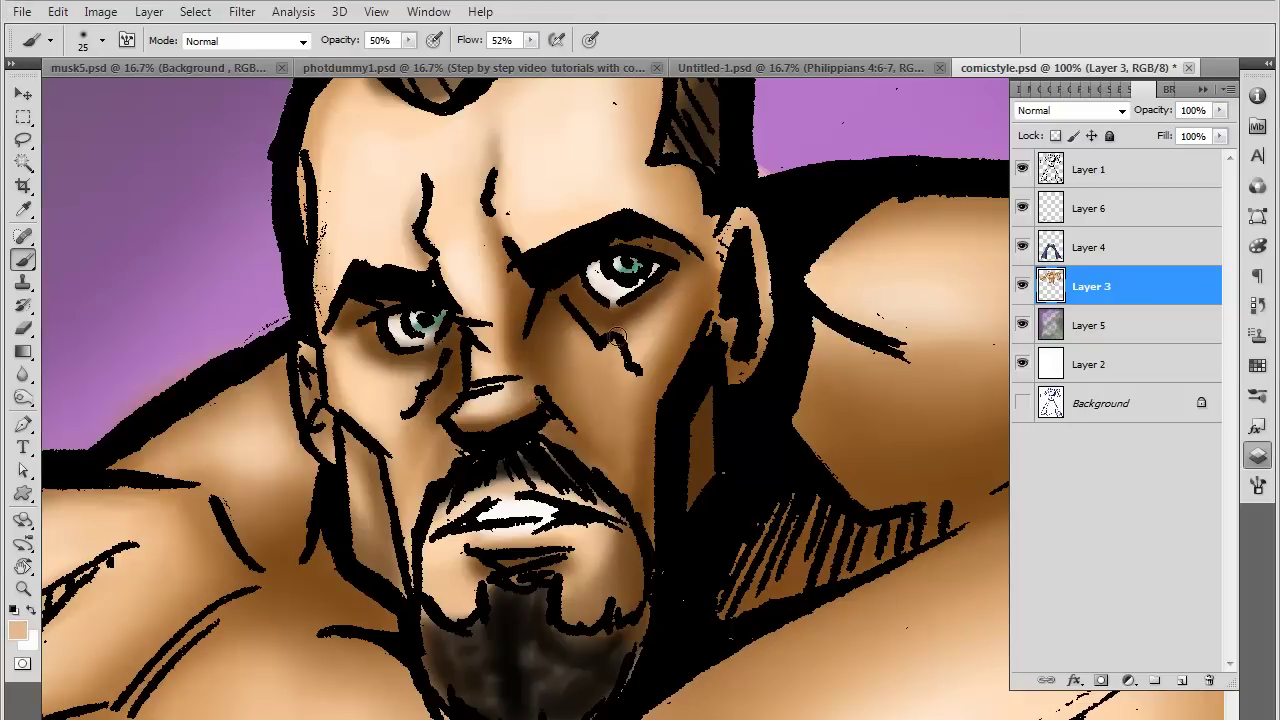
{"action": "left_click", "coordinate": [637, 307], "text": "alt"}
{"action": "left_click", "coordinate": [395, 380], "text": "alt"}
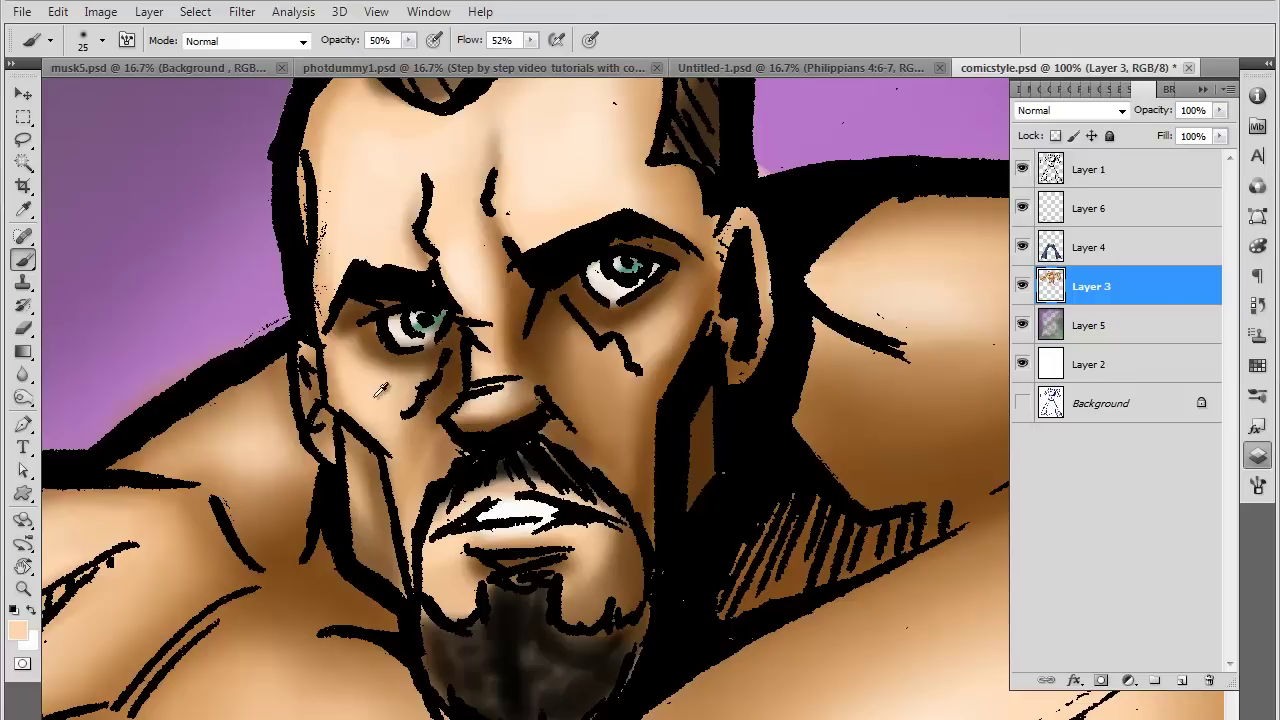
{"action": "mouse_move", "coordinate": [571, 390]}
{"action": "left_mouse_down"}
{"action": "mouse_move", "coordinate": [620, 445]}
{"action": "mouse_move", "coordinate": [585, 368]}
{"action": "left_mouse_up"}
{"action": "key", "text": "bracketright"}
{"action": "key", "text": "bracketright"}
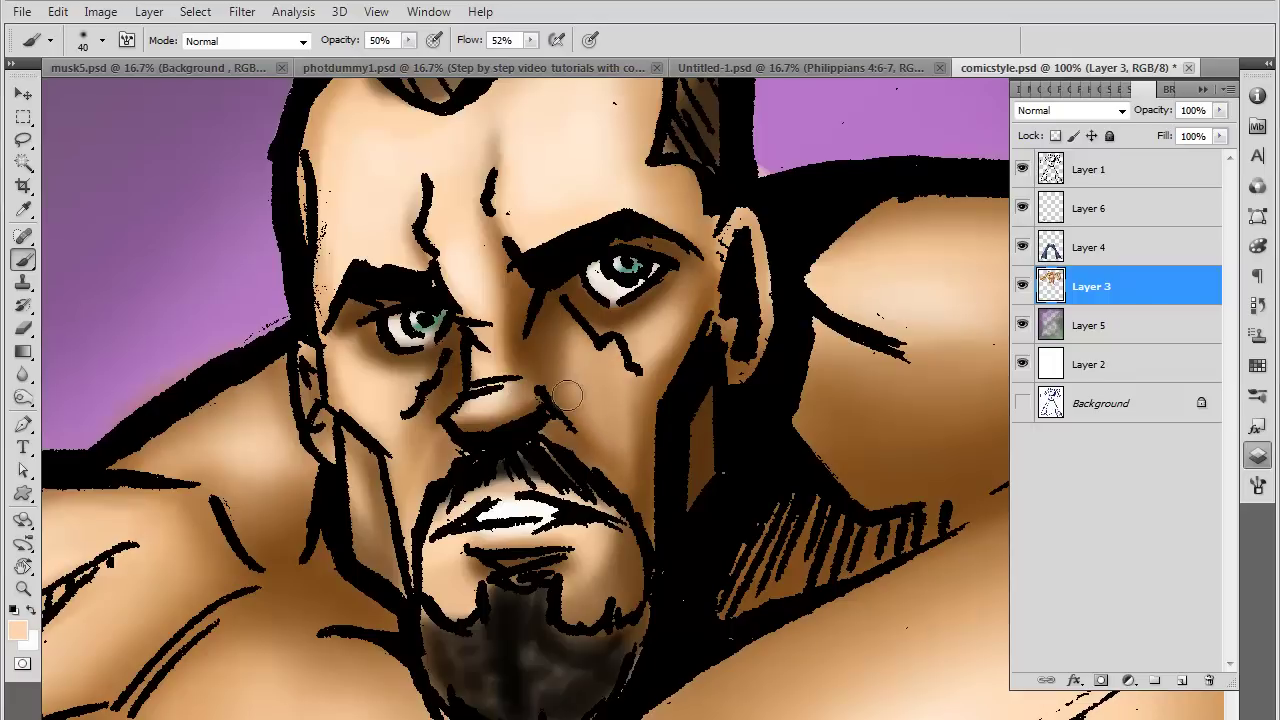
{"action": "left_click_drag", "start_coordinate": [614, 424], "coordinate": [618, 478]}
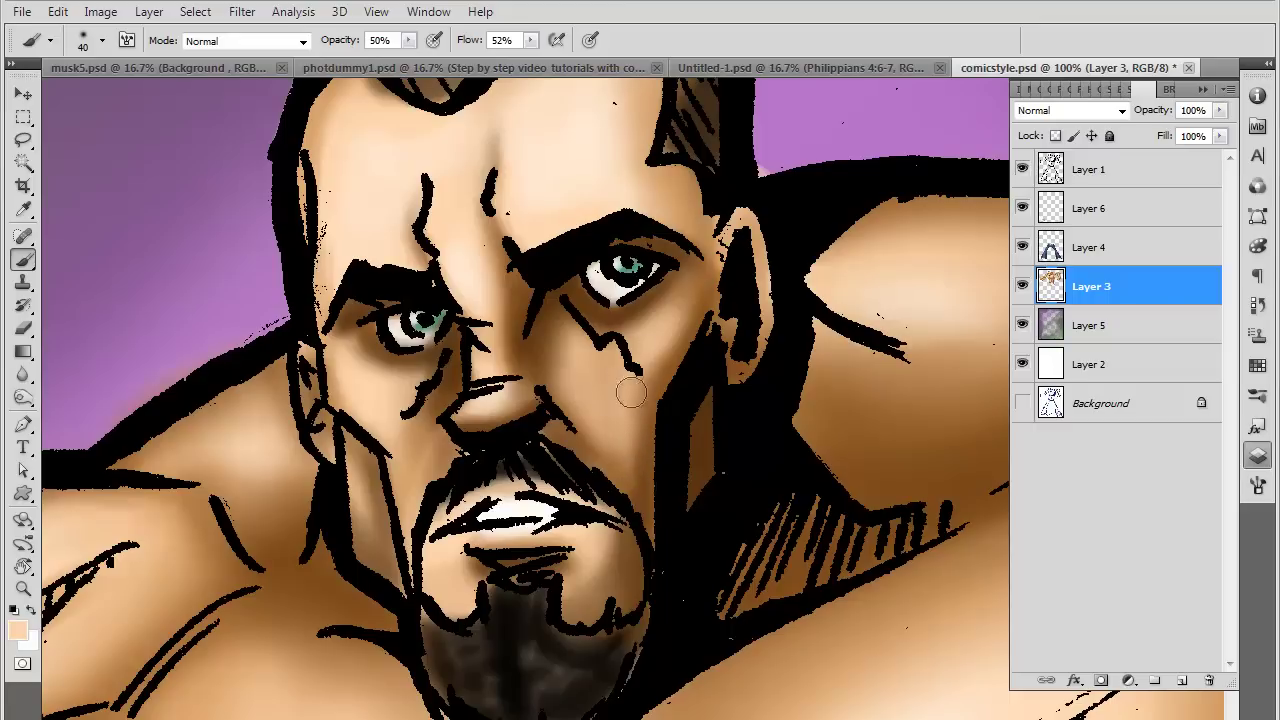
{"action": "left_click_drag", "start_coordinate": [635, 460], "coordinate": [632, 372]}
{"action": "left_click_drag", "start_coordinate": [587, 426], "coordinate": [606, 406]}
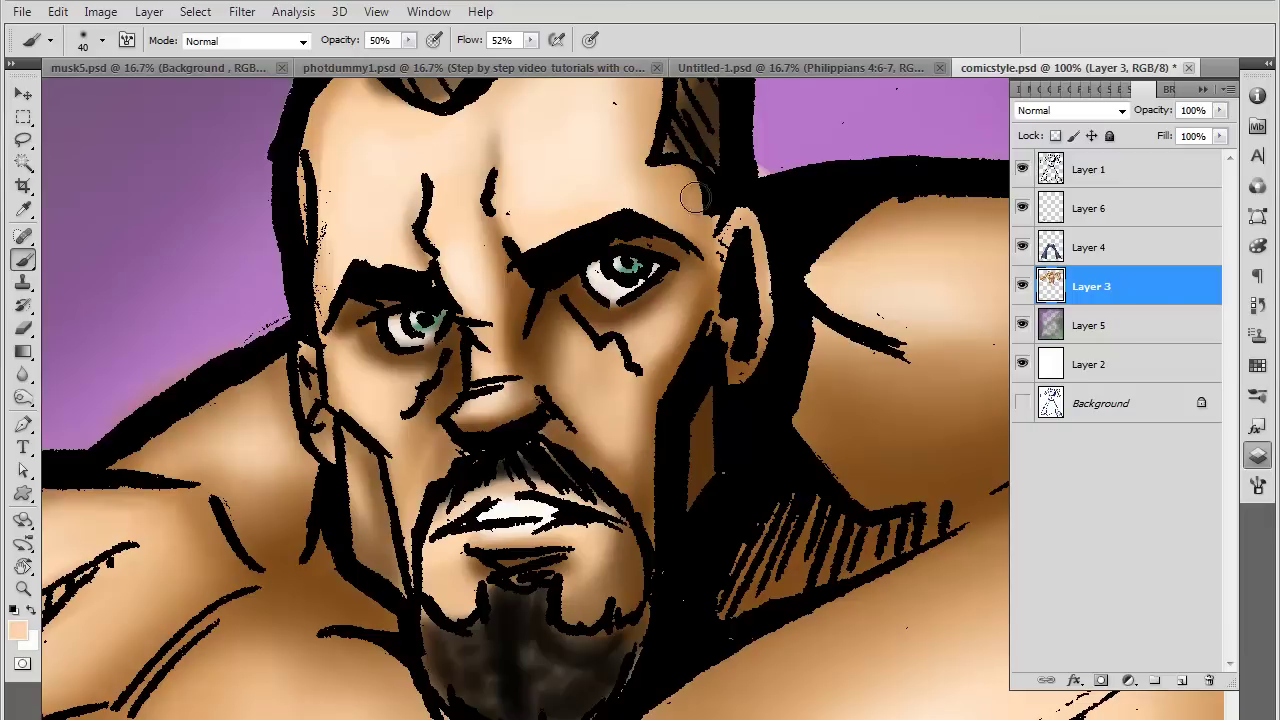
Add a cream highlight below the right eye and lighten the skin beside the cheek line
{"action": "left_click", "coordinate": [611, 395], "text": "alt"}
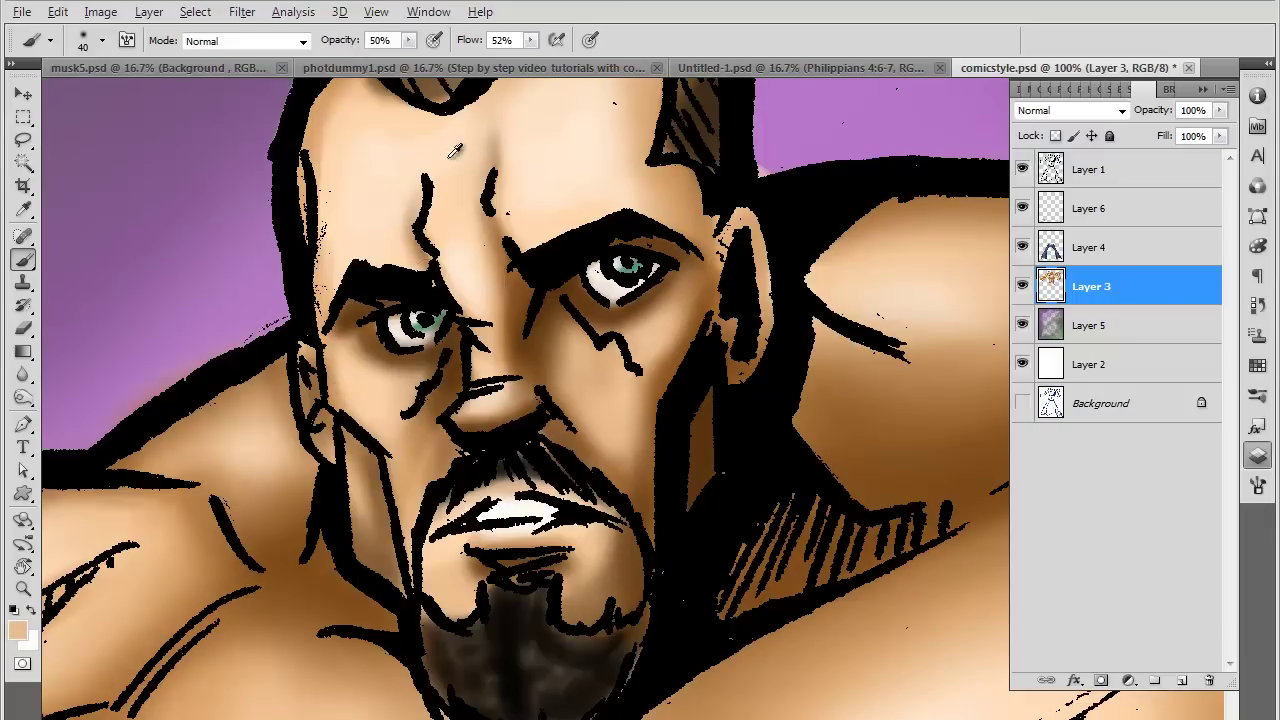
{"action": "left_click", "coordinate": [425, 245], "text": "alt"}
{"action": "key", "text": "bracketleft"}
{"action": "mouse_move", "coordinate": [608, 336]}
{"action": "left_mouse_down"}
{"action": "mouse_move", "coordinate": [622, 350]}
{"action": "mouse_move", "coordinate": [672, 322]}
{"action": "left_mouse_up"}
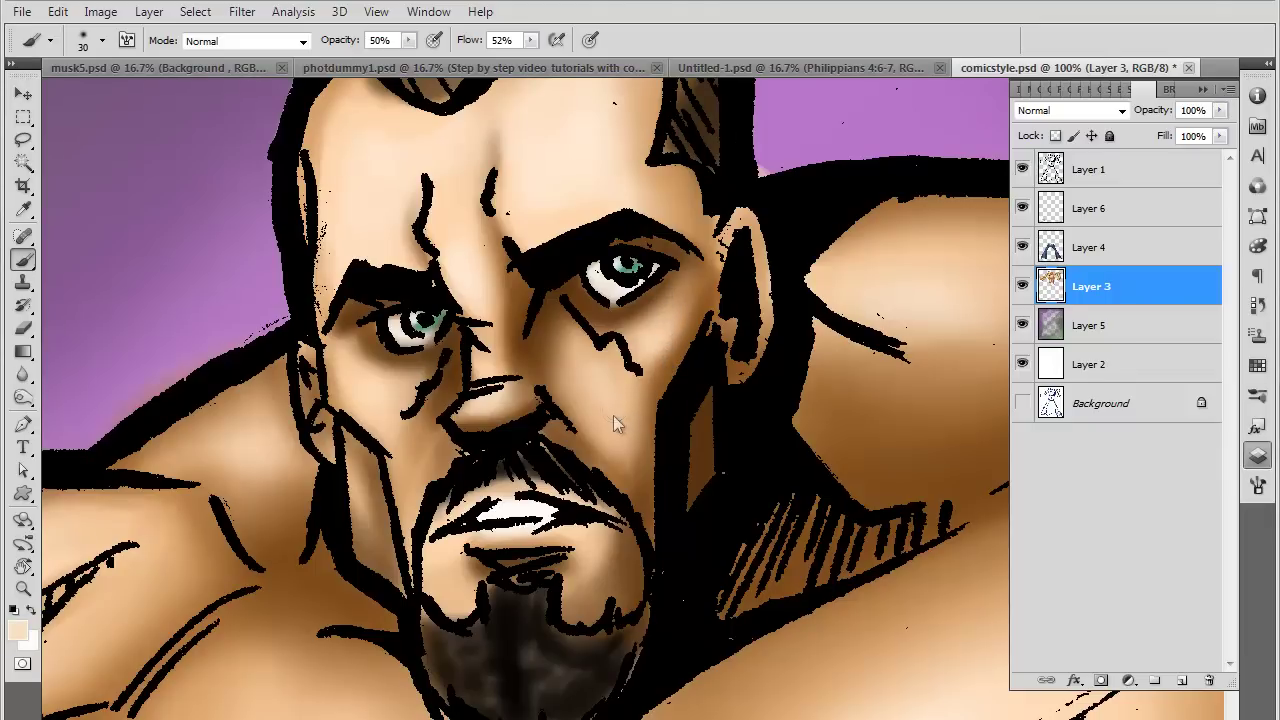
{"action": "left_click", "coordinate": [600, 398], "text": "alt"}
{"action": "key", "text": "bracketright"}
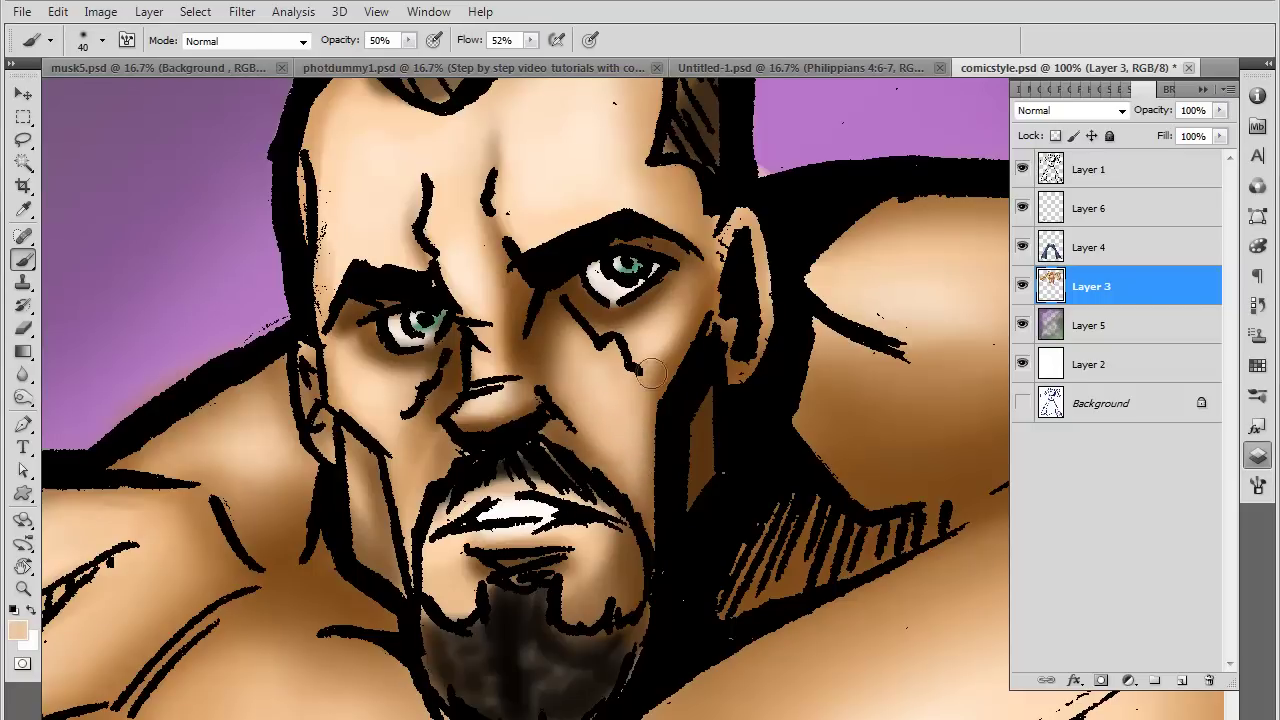
{"action": "left_click_drag", "start_coordinate": [650, 373], "coordinate": [643, 436]}
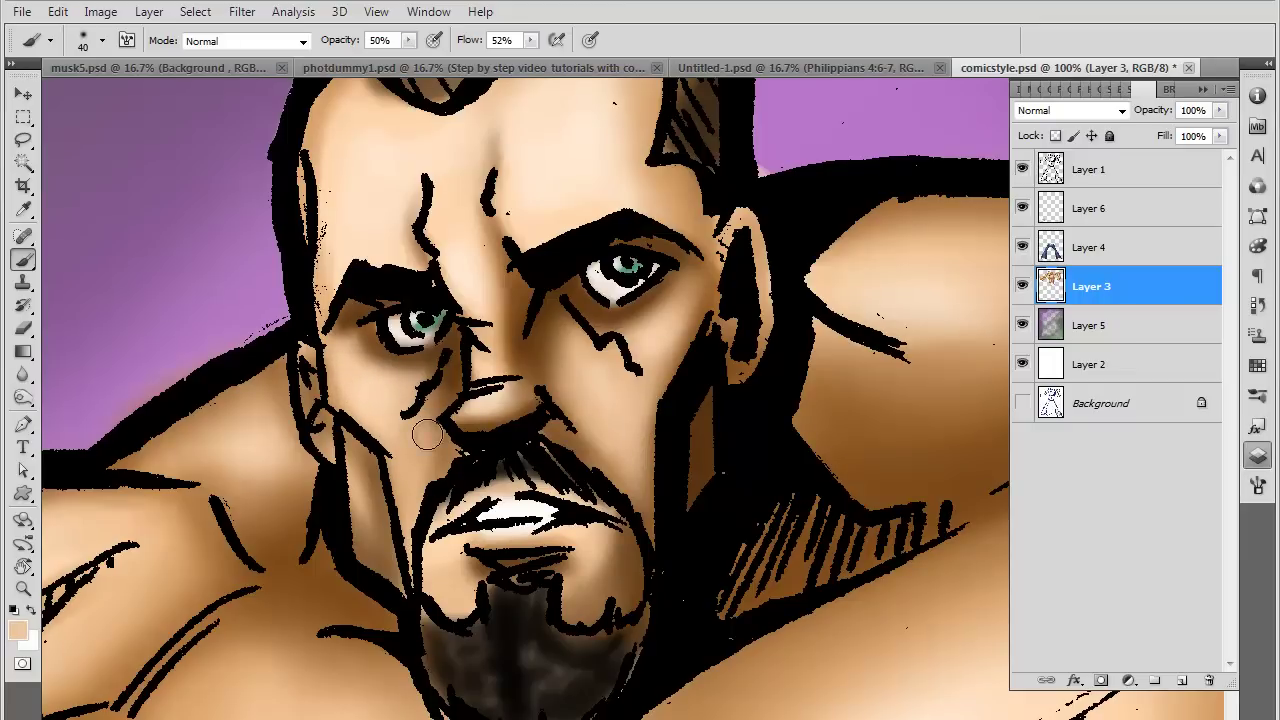
On Layer 1, erase the stray ink line between the brows with a small eraser, ending at size 15
{"action": "left_click", "coordinate": [23, 328]}
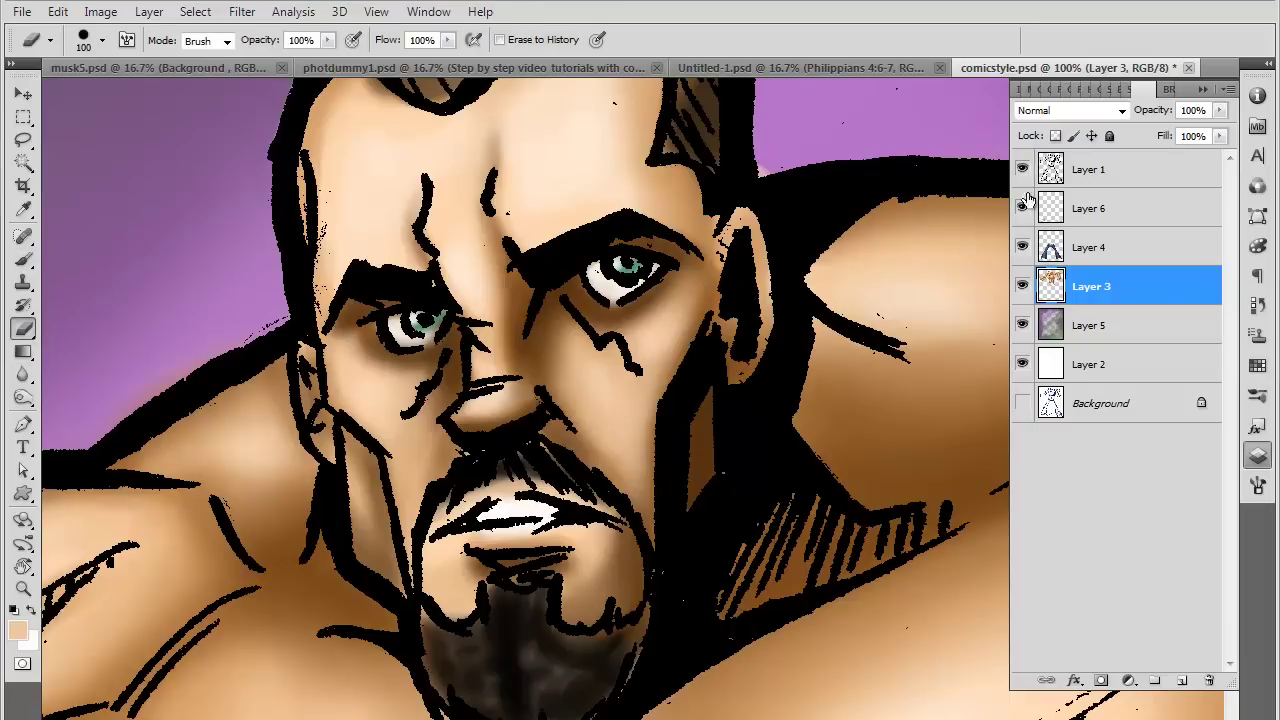
{"action": "left_click", "coordinate": [1088, 170]}
{"action": "key", "text": "bracketleft"}
{"action": "key", "text": "bracketleft"}
{"action": "key", "text": "bracketleft"}
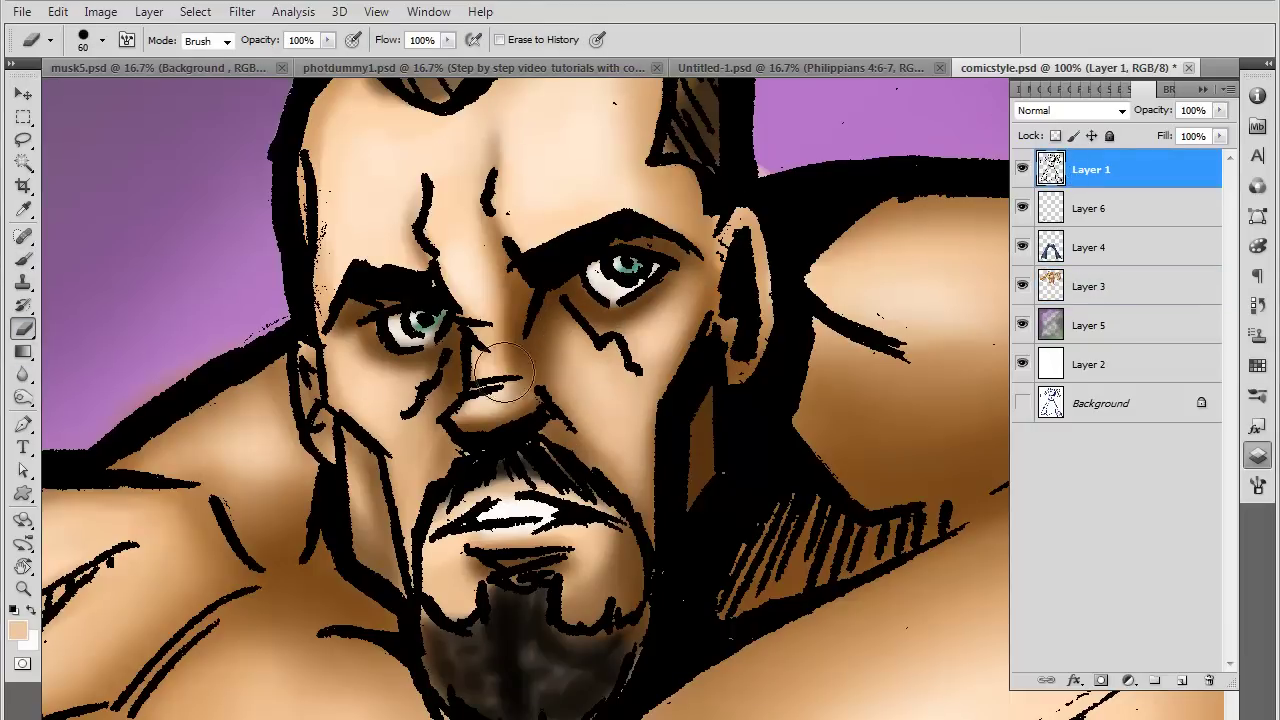
{"action": "key", "text": "bracketleft"}
{"action": "key", "text": "bracketleft"}
{"action": "key", "text": "bracketleft"}
{"action": "key", "text": "bracketleft"}
{"action": "key", "text": "bracketleft"}
{"action": "key", "text": "bracketleft"}
{"action": "key", "text": "bracketleft"}
{"action": "key", "text": "bracketleft"}
{"action": "key", "text": "bracketleft"}
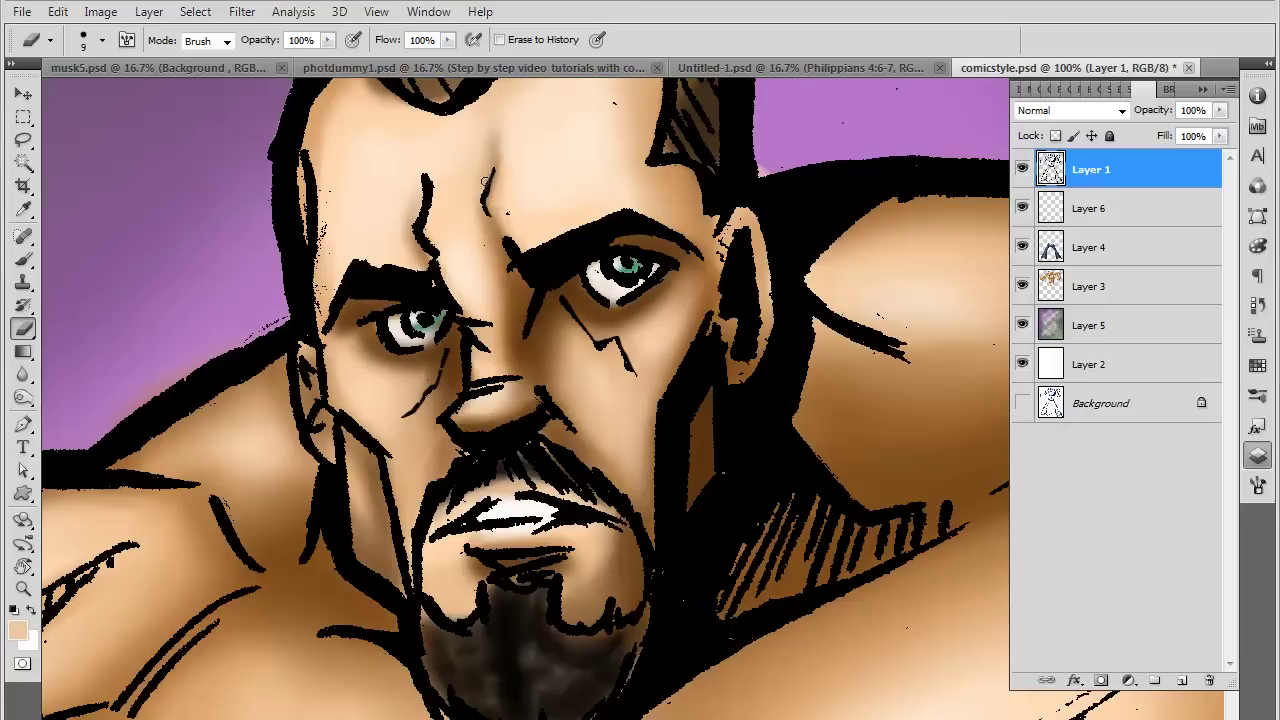
{"action": "left_click_drag", "start_coordinate": [423, 175], "coordinate": [424, 220]}
{"action": "left_click_drag", "start_coordinate": [423, 175], "coordinate": [433, 214]}
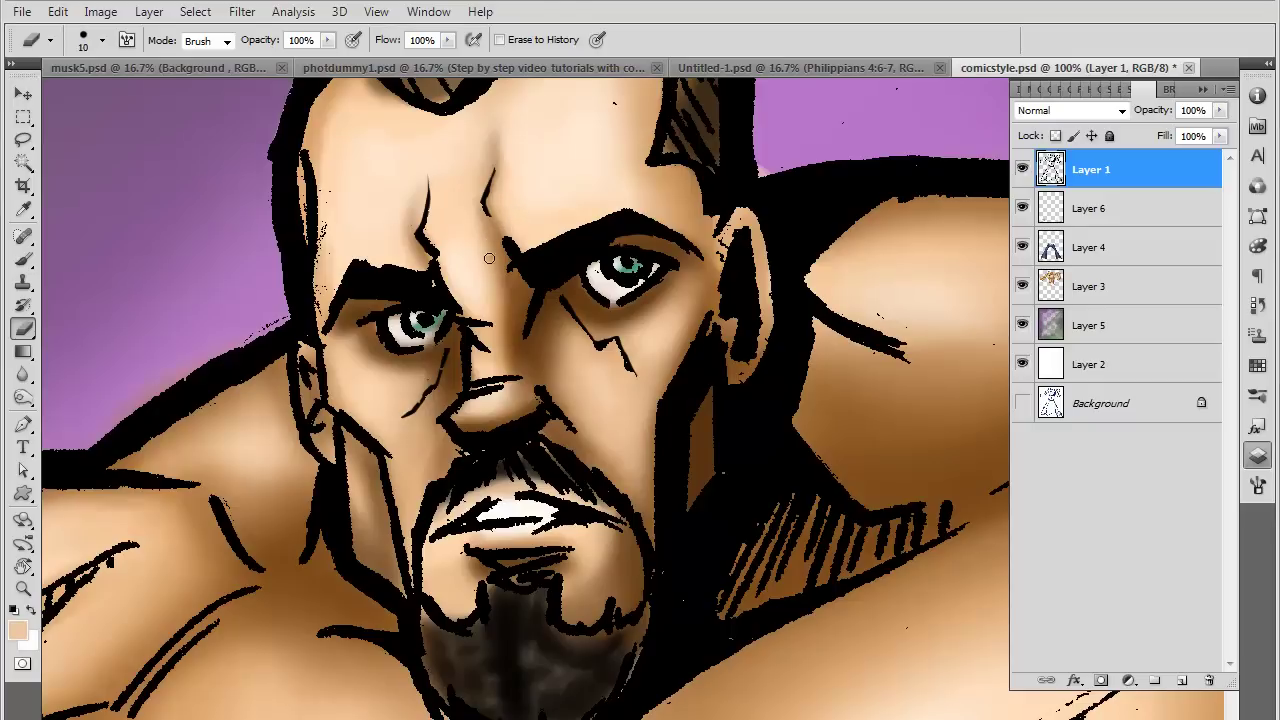
{"action": "key", "text": "bracketright"}
Erase stray ink marks along the face's left edge, undoing one bad stroke
{"action": "scroll", "coordinate": [327, 373], "scroll_direction": "up", "scroll_amount": 3}
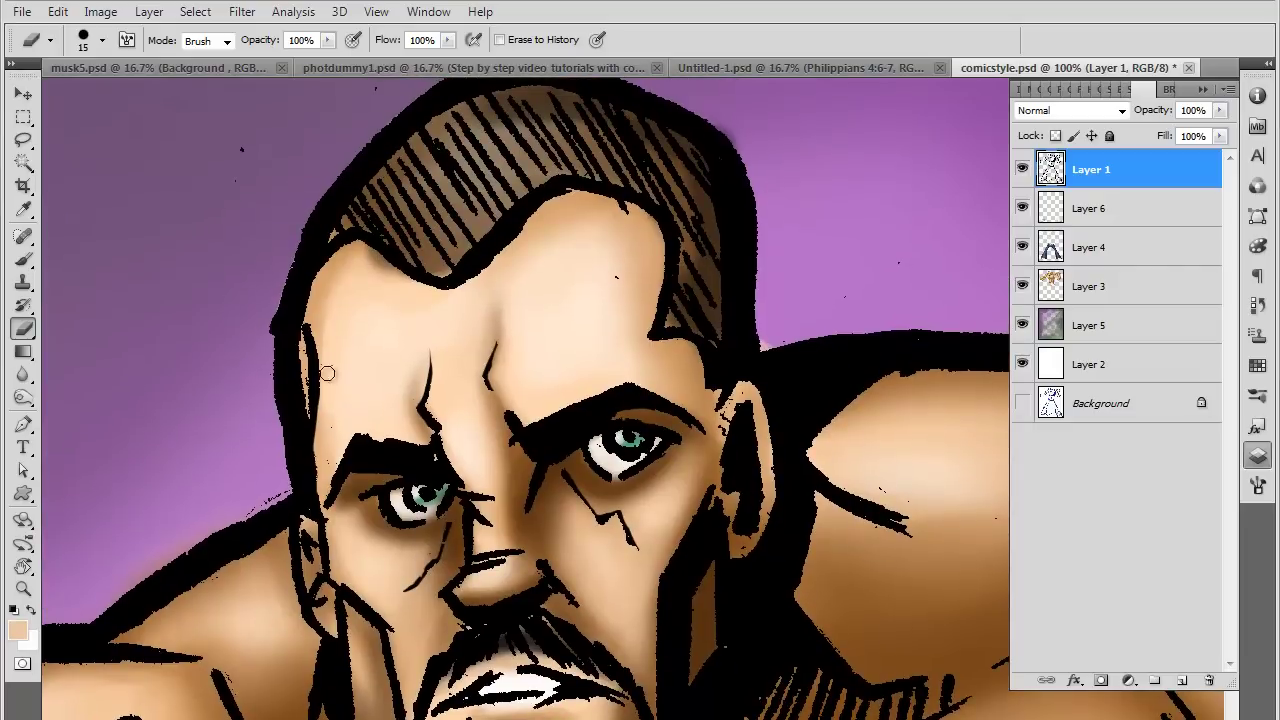
{"action": "left_click_drag", "start_coordinate": [327, 373], "coordinate": [312, 430]}
{"action": "mouse_move", "coordinate": [308, 315]}
{"action": "left_mouse_down"}
{"action": "mouse_move", "coordinate": [304, 430]}
{"action": "mouse_move", "coordinate": [296, 338]}
{"action": "mouse_move", "coordinate": [305, 430]}
{"action": "left_mouse_up"}
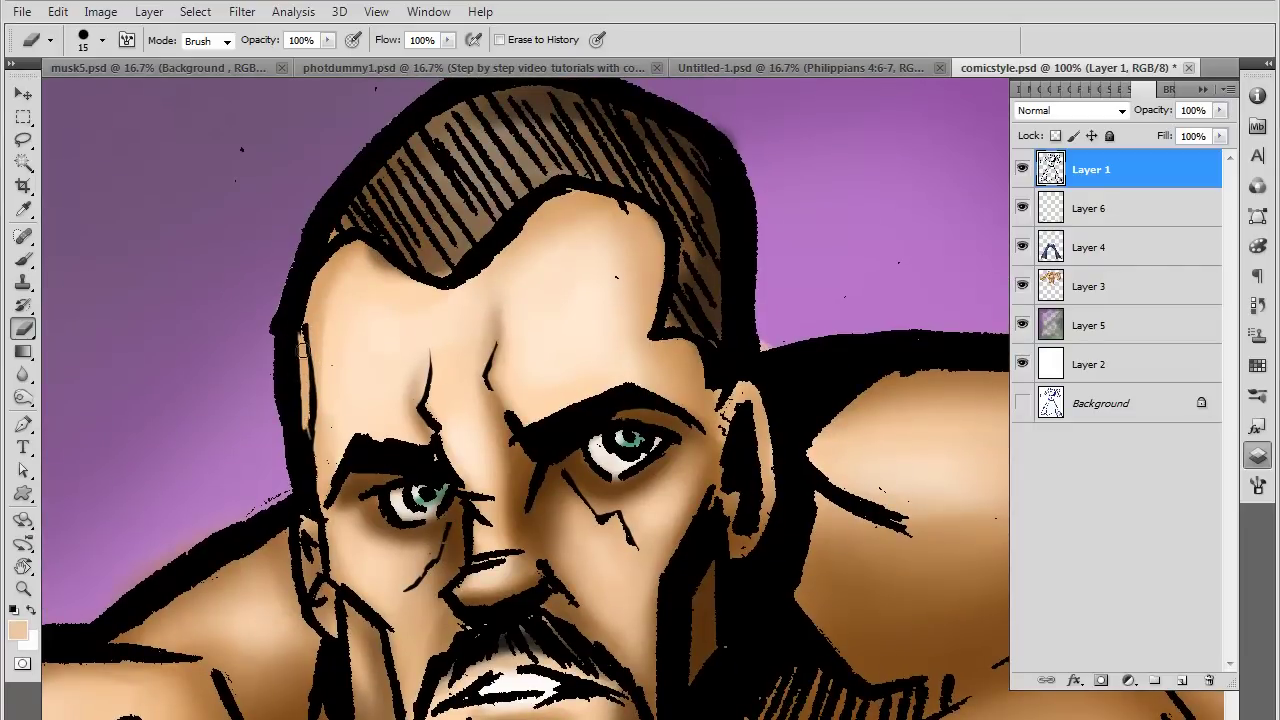
{"action": "mouse_move", "coordinate": [304, 360]}
{"action": "left_mouse_down"}
{"action": "mouse_move", "coordinate": [322, 264]}
{"action": "mouse_move", "coordinate": [298, 370]}
{"action": "mouse_move", "coordinate": [299, 328]}
{"action": "left_mouse_up"}
{"action": "left_click_drag", "start_coordinate": [304, 411], "coordinate": [258, 395]}
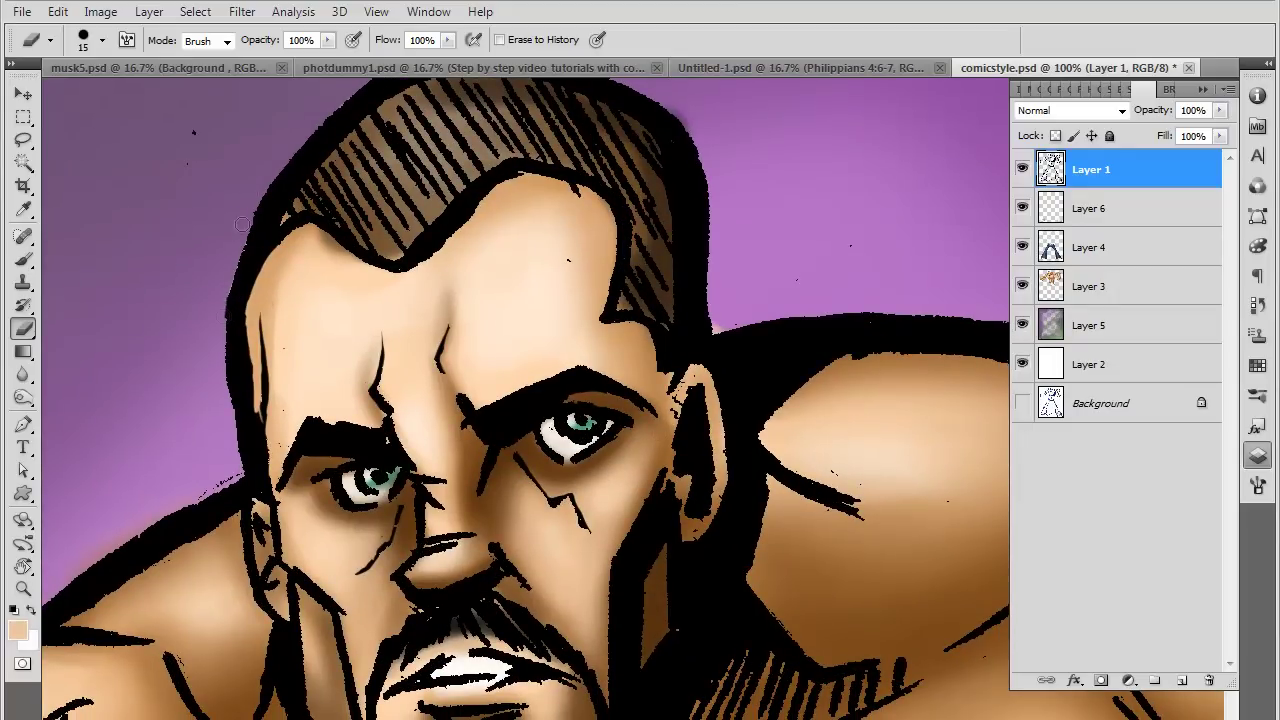
{"action": "mouse_move", "coordinate": [226, 396]}
{"action": "left_mouse_down"}
{"action": "mouse_move", "coordinate": [229, 290]}
{"action": "mouse_move", "coordinate": [246, 245]}
{"action": "left_mouse_up"}
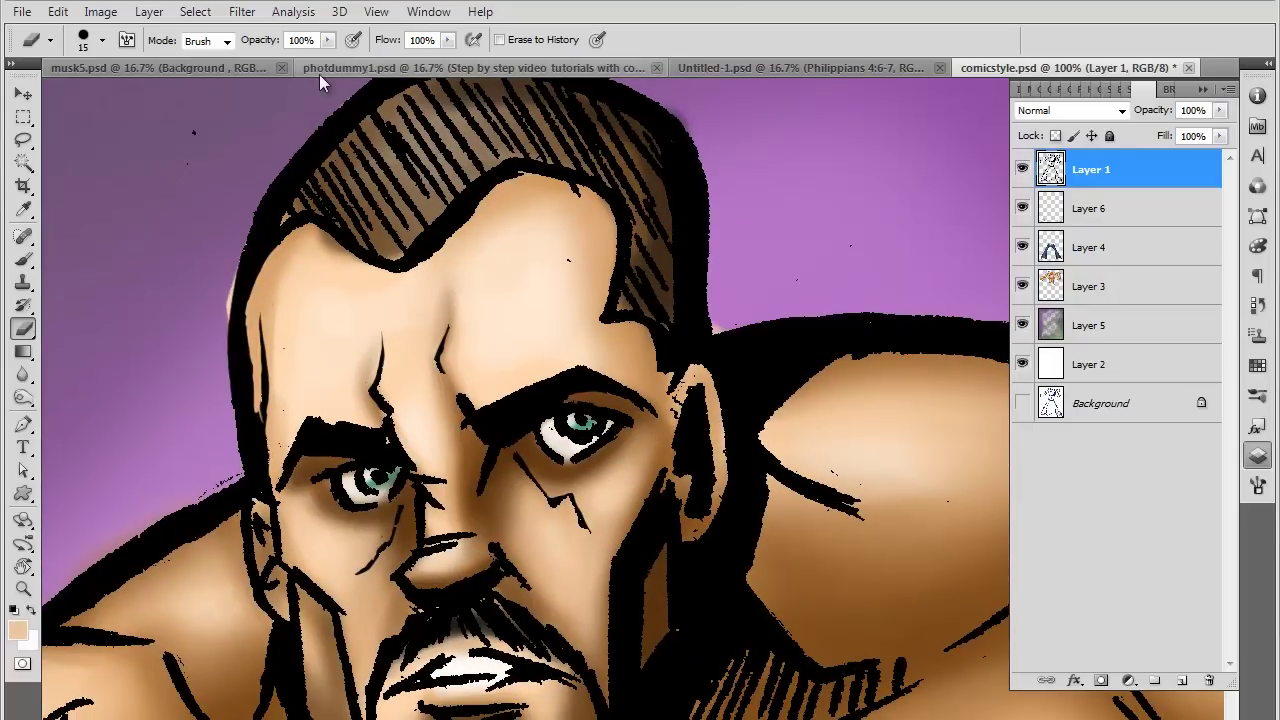
{"action": "mouse_move", "coordinate": [256, 392]}
{"action": "left_mouse_down"}
{"action": "mouse_move", "coordinate": [262, 456]}
{"action": "mouse_move", "coordinate": [262, 444]}
{"action": "mouse_move", "coordinate": [282, 452]}
{"action": "left_mouse_up"}
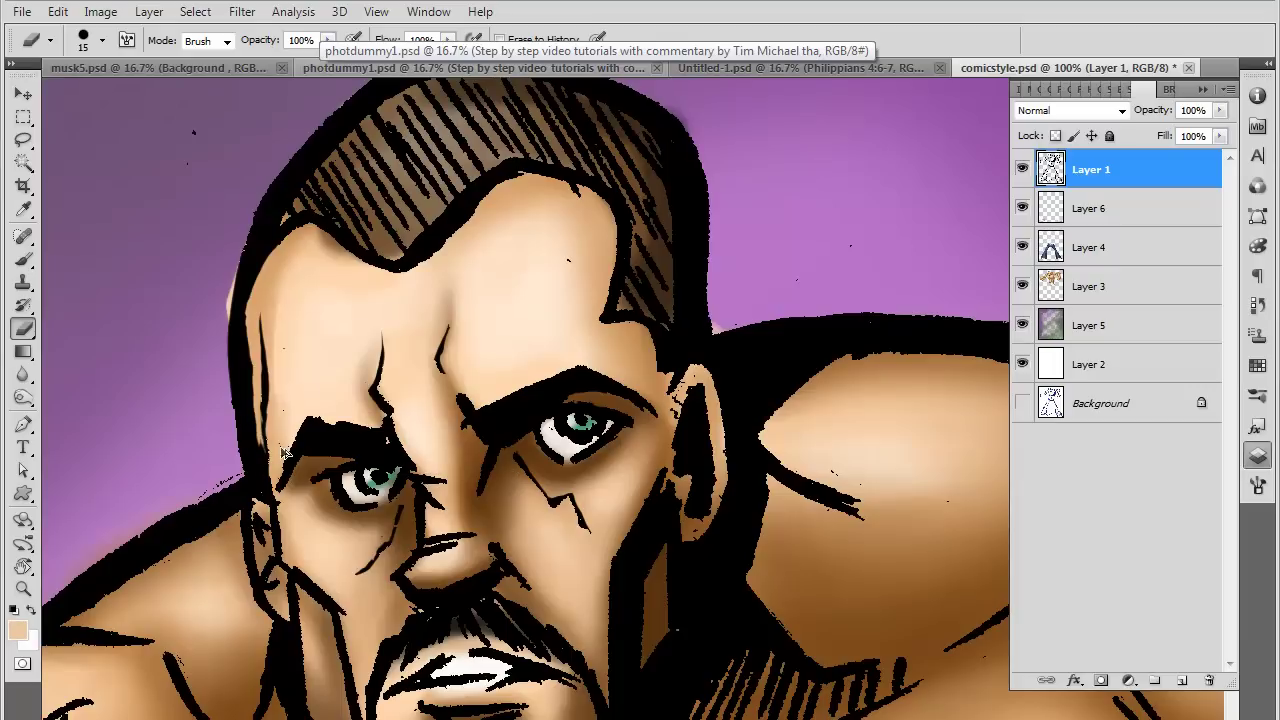
{"action": "key", "text": "ctrl+alt+z"}
{"action": "key", "text": "ctrl+alt+z"}
{"action": "key", "text": "ctrl+alt+z"}
{"action": "key", "text": "ctrl+alt+z"}
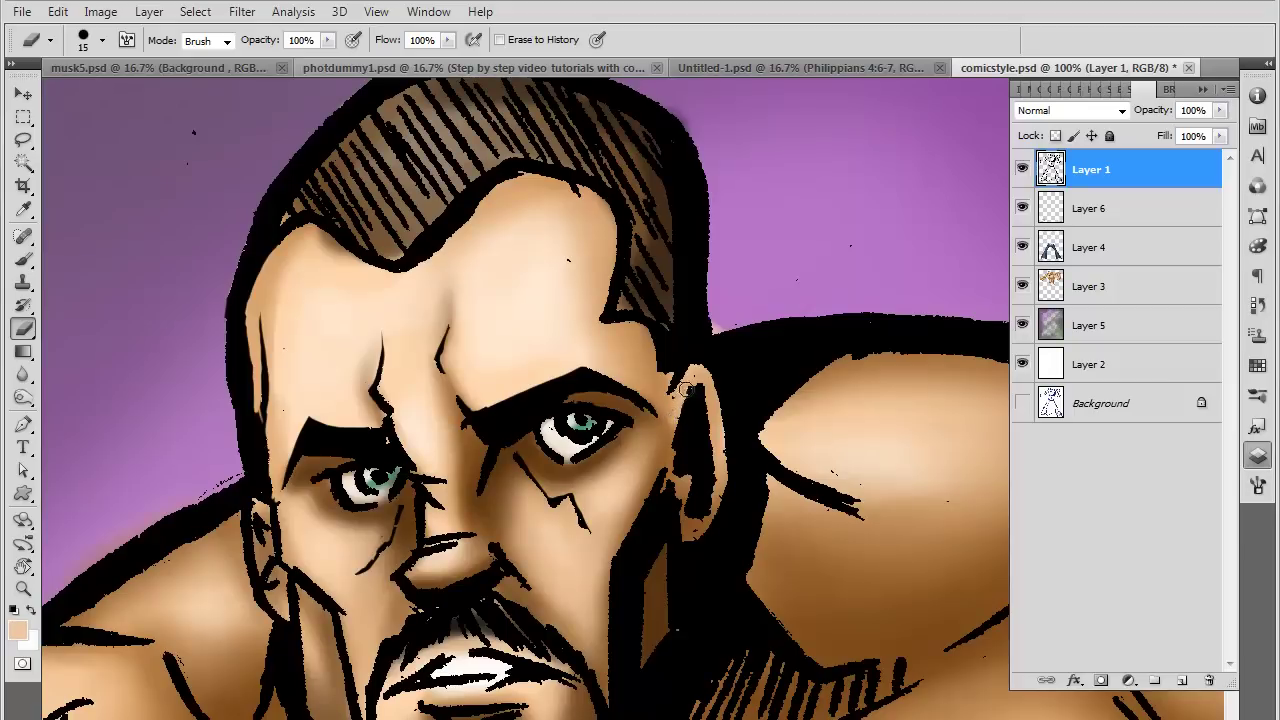
Erase stray outline marks around the ear and on the black shoulder stroke
{"action": "mouse_move", "coordinate": [687, 389]}
{"action": "left_mouse_down"}
{"action": "mouse_move", "coordinate": [674, 405]}
{"action": "mouse_move", "coordinate": [716, 469]}
{"action": "left_mouse_up"}
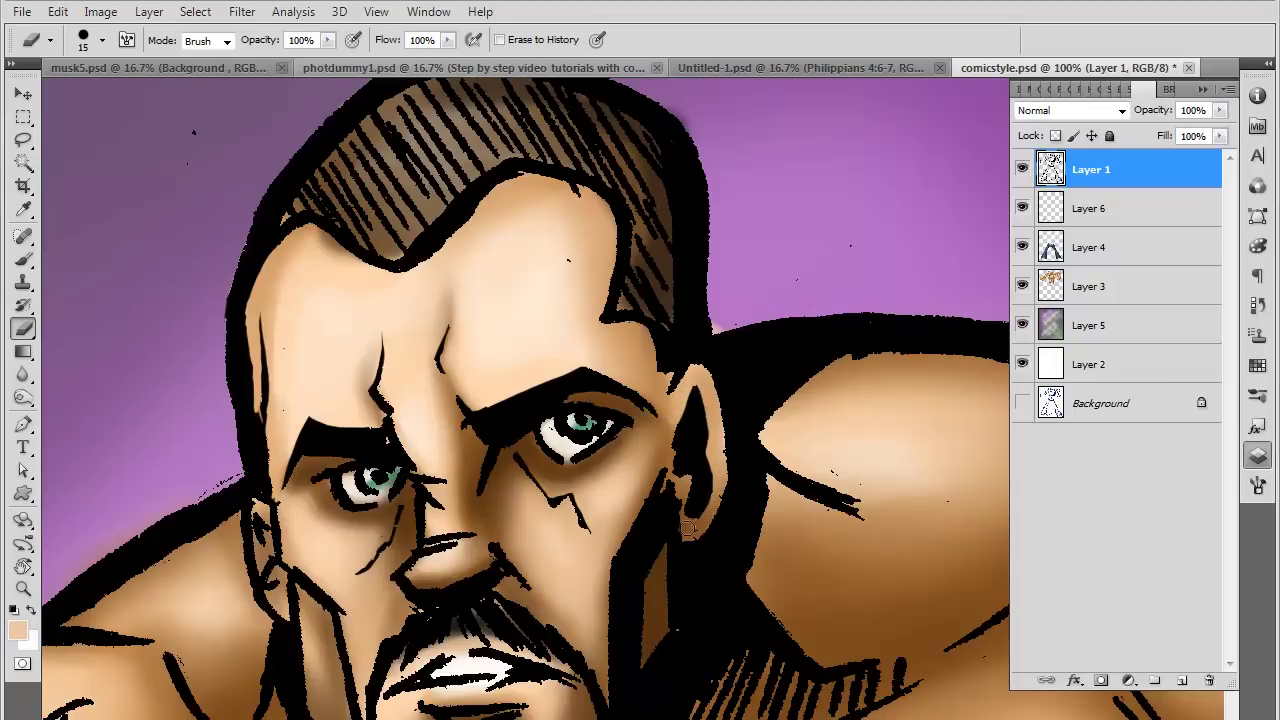
{"action": "left_click_drag", "start_coordinate": [689, 533], "coordinate": [710, 499]}
{"action": "left_click_drag", "start_coordinate": [252, 524], "coordinate": [258, 532]}
{"action": "left_click_drag", "start_coordinate": [551, 580], "coordinate": [523, 491]}
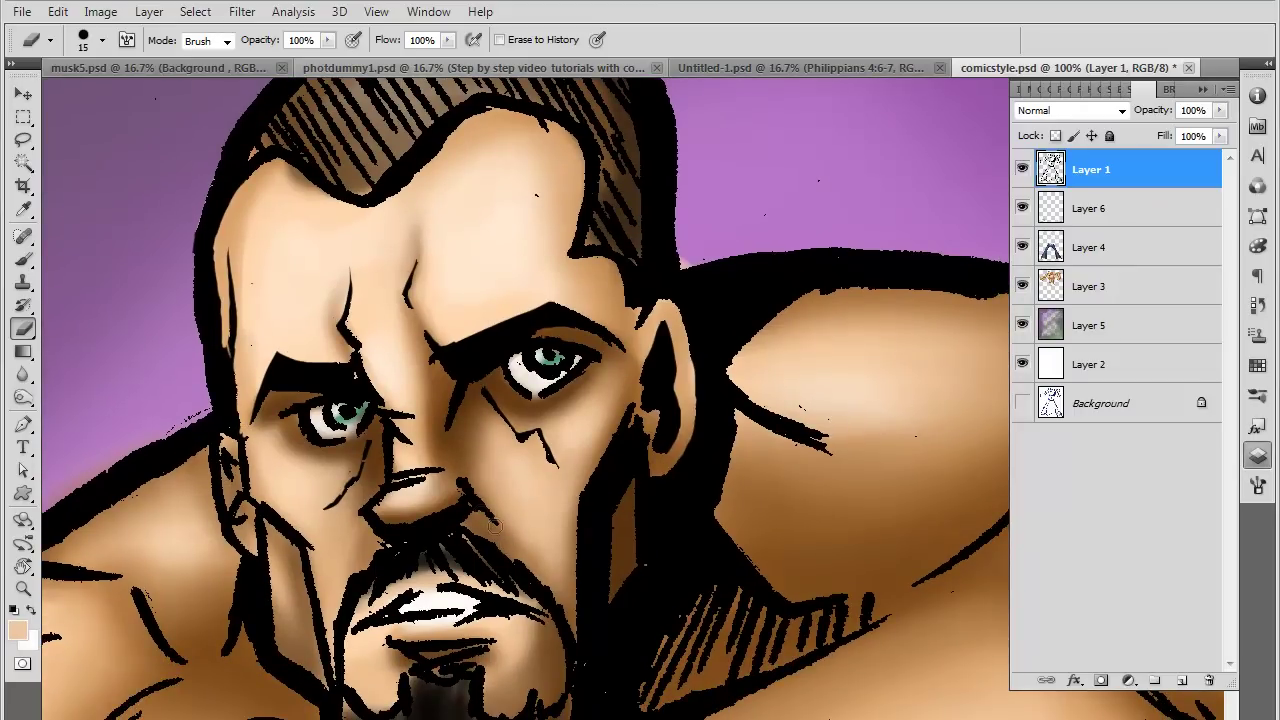
{"action": "left_click_drag", "start_coordinate": [571, 474], "coordinate": [526, 354]}
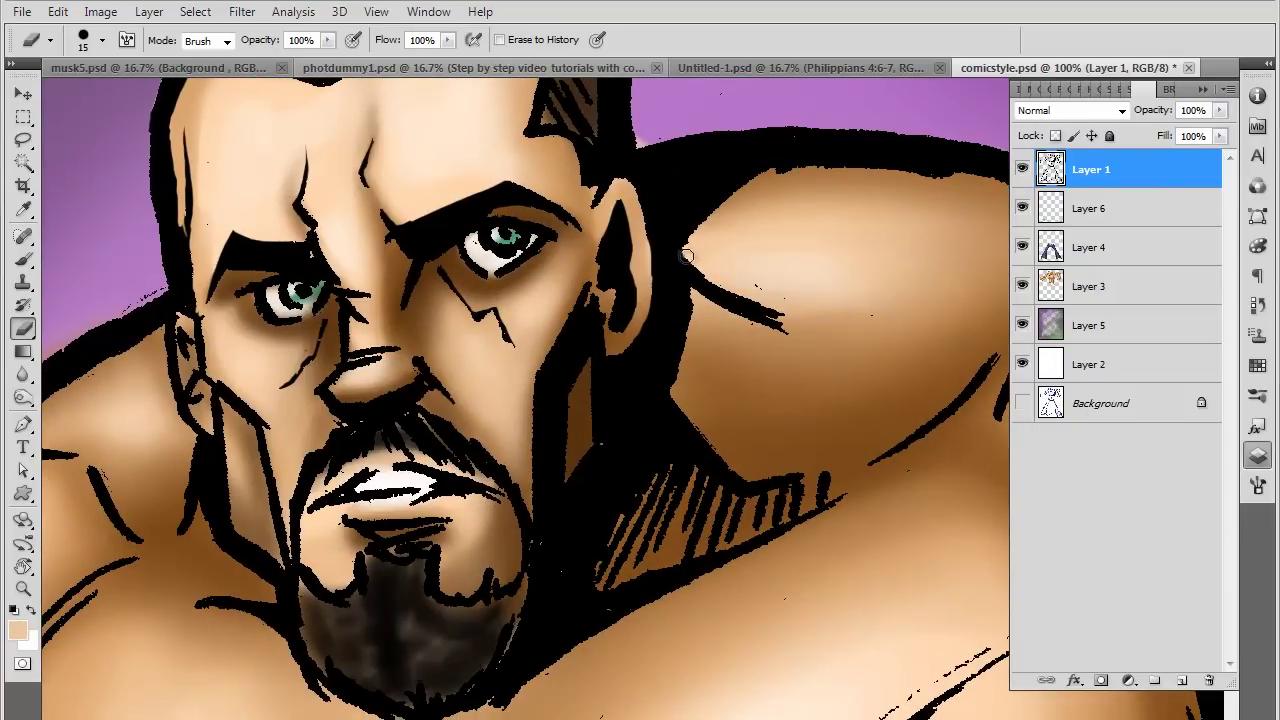
{"action": "mouse_move", "coordinate": [686, 256]}
{"action": "left_mouse_down"}
{"action": "mouse_move", "coordinate": [810, 328]}
{"action": "mouse_move", "coordinate": [776, 323]}
{"action": "left_mouse_up"}
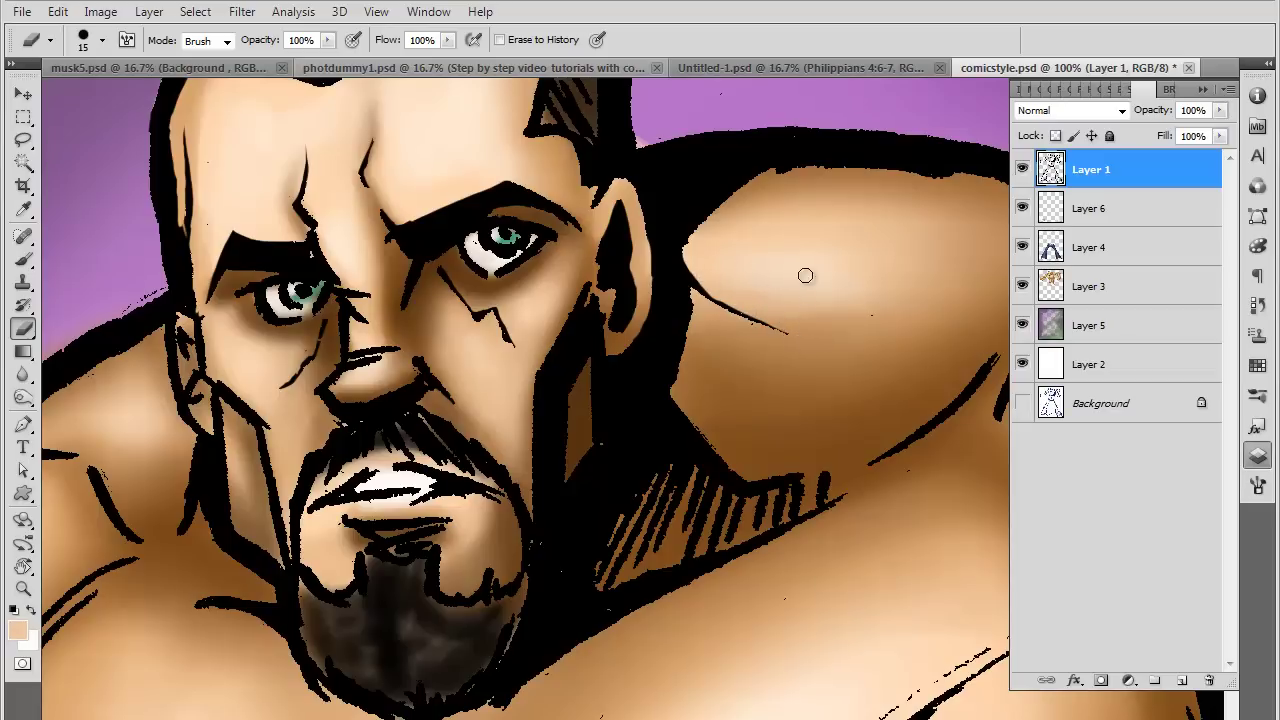
{"action": "mouse_move", "coordinate": [806, 274]}
{"action": "left_mouse_down"}
{"action": "mouse_move", "coordinate": [509, 297]}
{"action": "mouse_move", "coordinate": [735, 247]}
{"action": "left_mouse_up"}
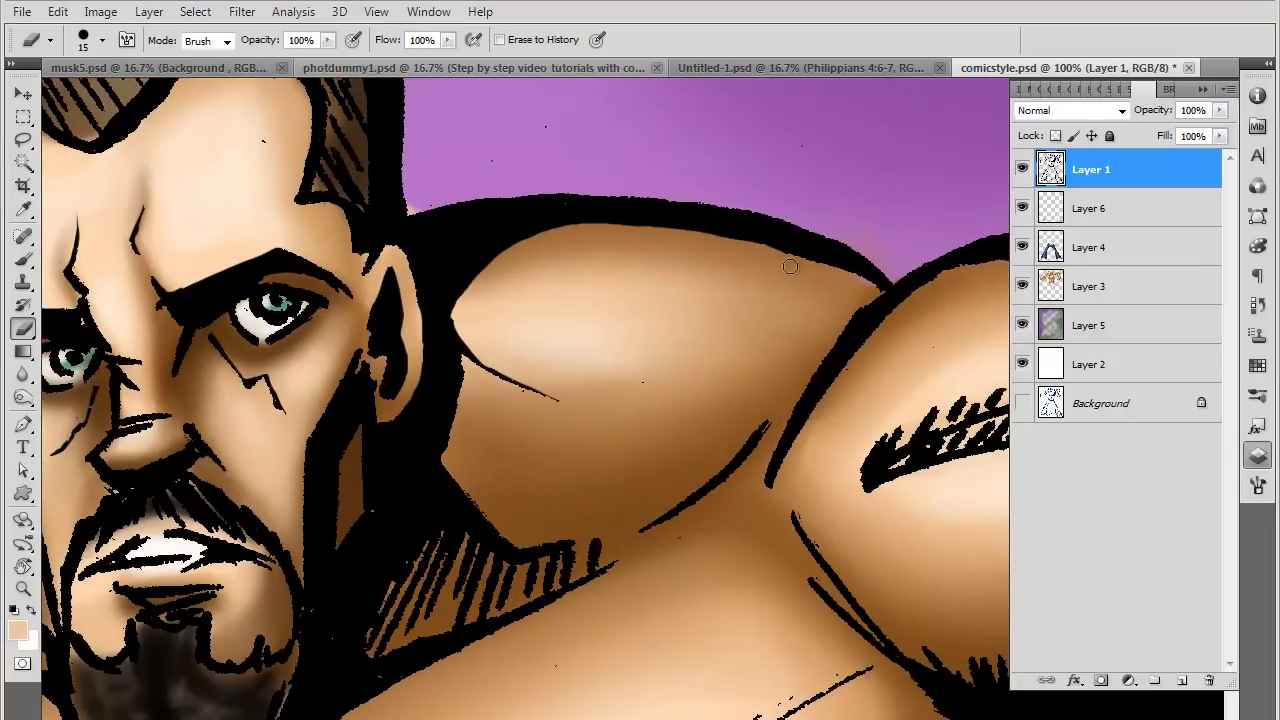
Zoom out in stages until the whole muscleman page is in view
{"action": "key", "text": "ctrl+minus"}
{"action": "key", "text": "ctrl+minus"}
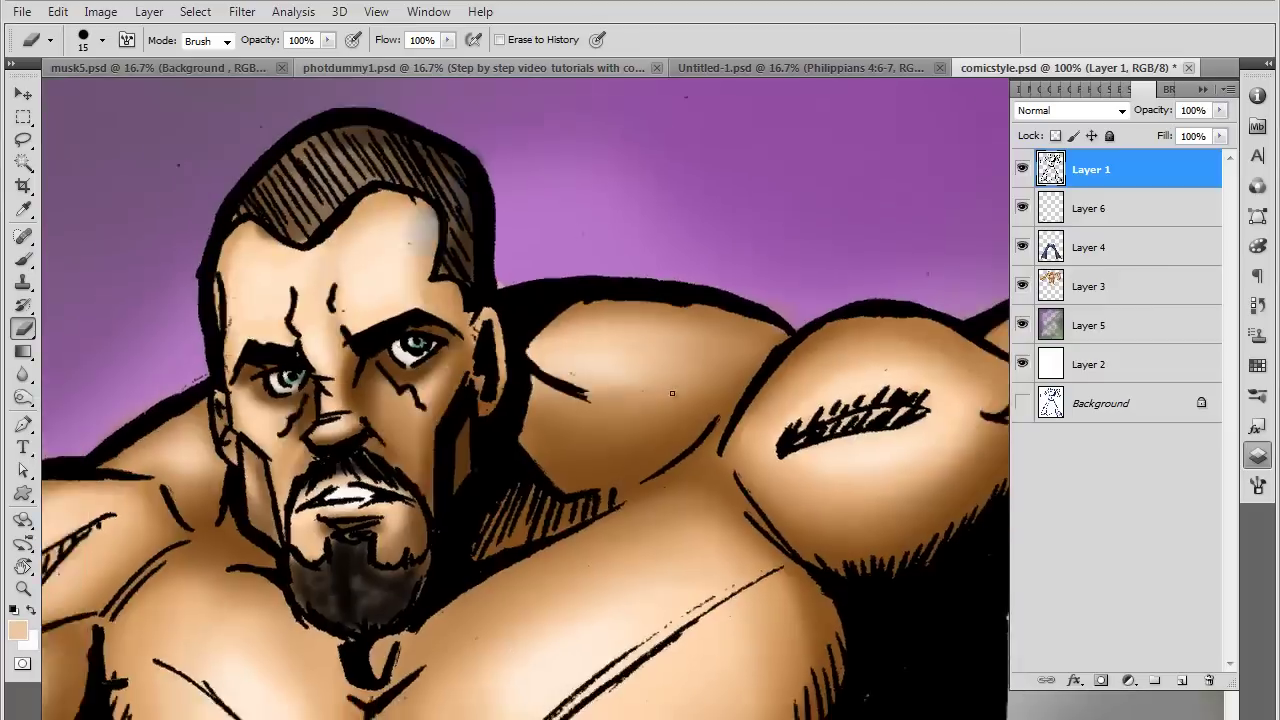
{"action": "key", "text": "ctrl+minus"}
{"action": "scroll", "coordinate": [765, 686], "scroll_direction": "down", "scroll_amount": 2}
{"action": "key", "text": "ctrl+minus"}
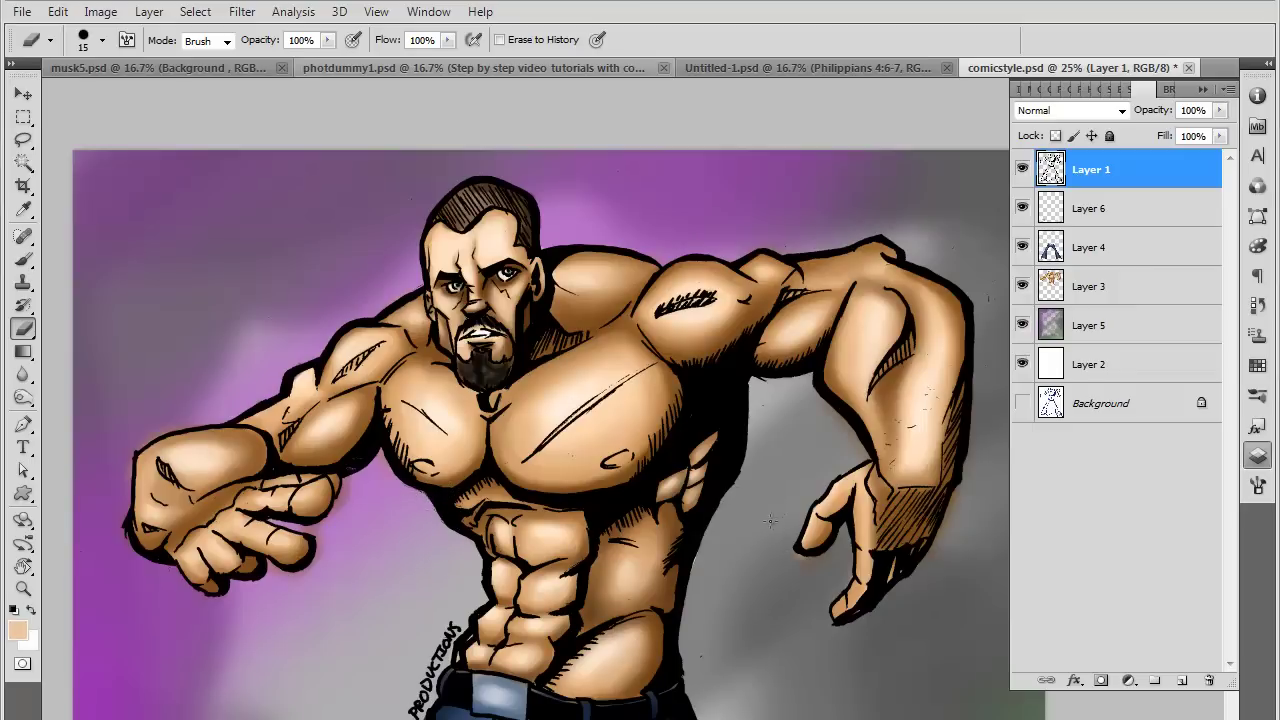
{"action": "key", "text": "ctrl+minus"}
{"action": "key", "text": "ctrl+minus"}
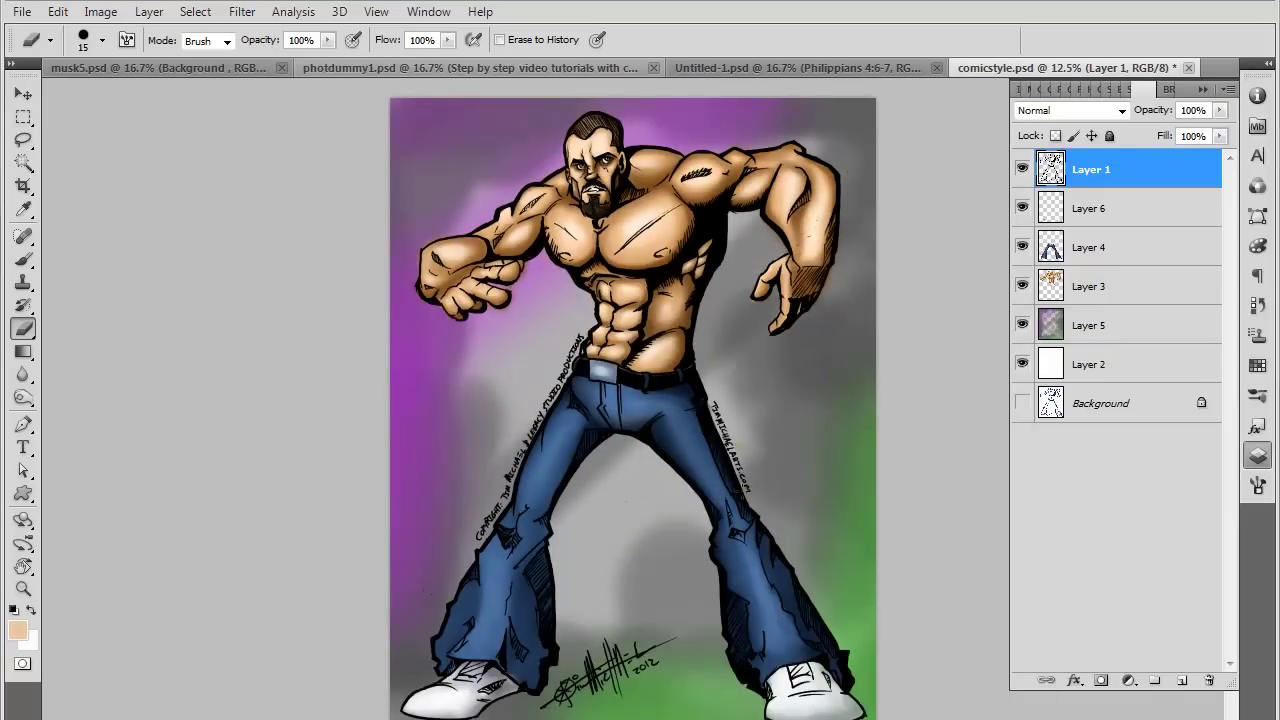
{"action": "key", "text": "ctrl+minus"}
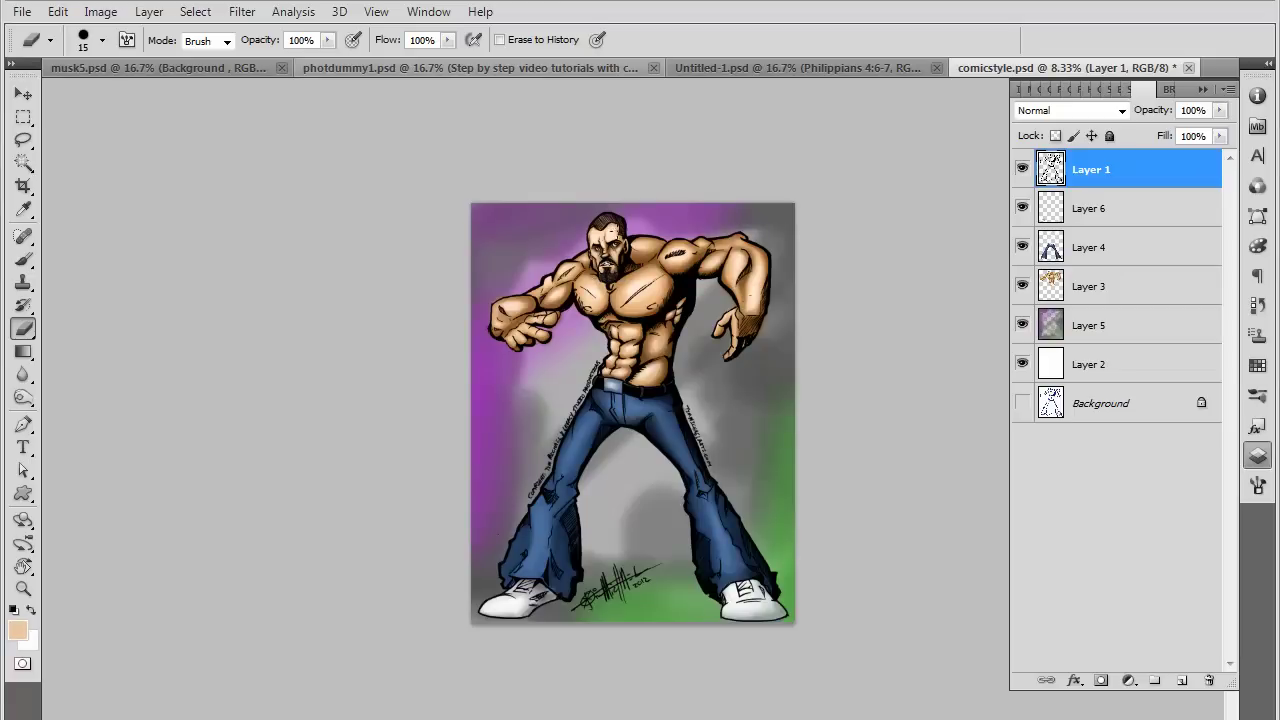
Scroll up to inspect the face, then back down and pan to frame the upper body and belt
{"action": "scroll", "coordinate": [585, 278], "scroll_direction": "up", "scroll_amount": 1}
{"action": "scroll", "coordinate": [585, 278], "scroll_direction": "up", "scroll_amount": 1}
{"action": "scroll", "coordinate": [585, 278], "scroll_direction": "up", "scroll_amount": 2}
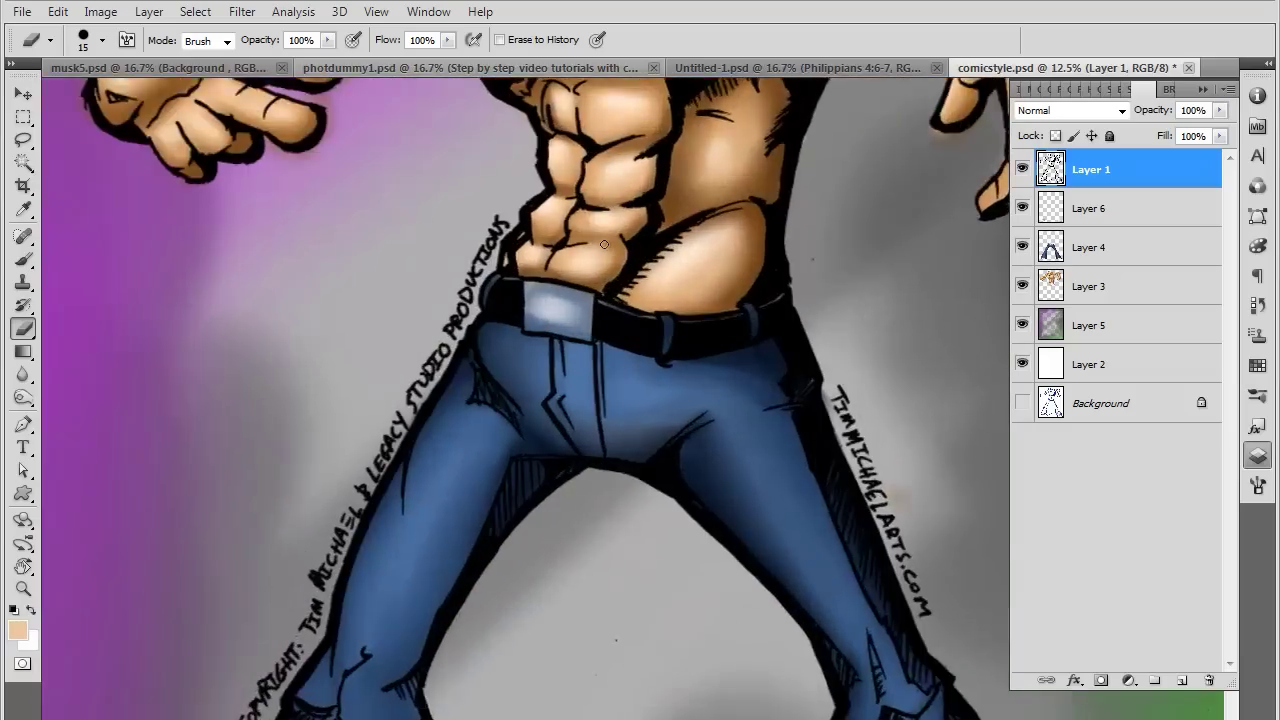
{"action": "scroll", "coordinate": [585, 278], "scroll_direction": "up", "scroll_amount": 1}
{"action": "scroll", "coordinate": [583, 278], "scroll_direction": "up", "scroll_amount": 5}
{"action": "scroll", "coordinate": [570, 370], "scroll_direction": "up", "scroll_amount": 5}
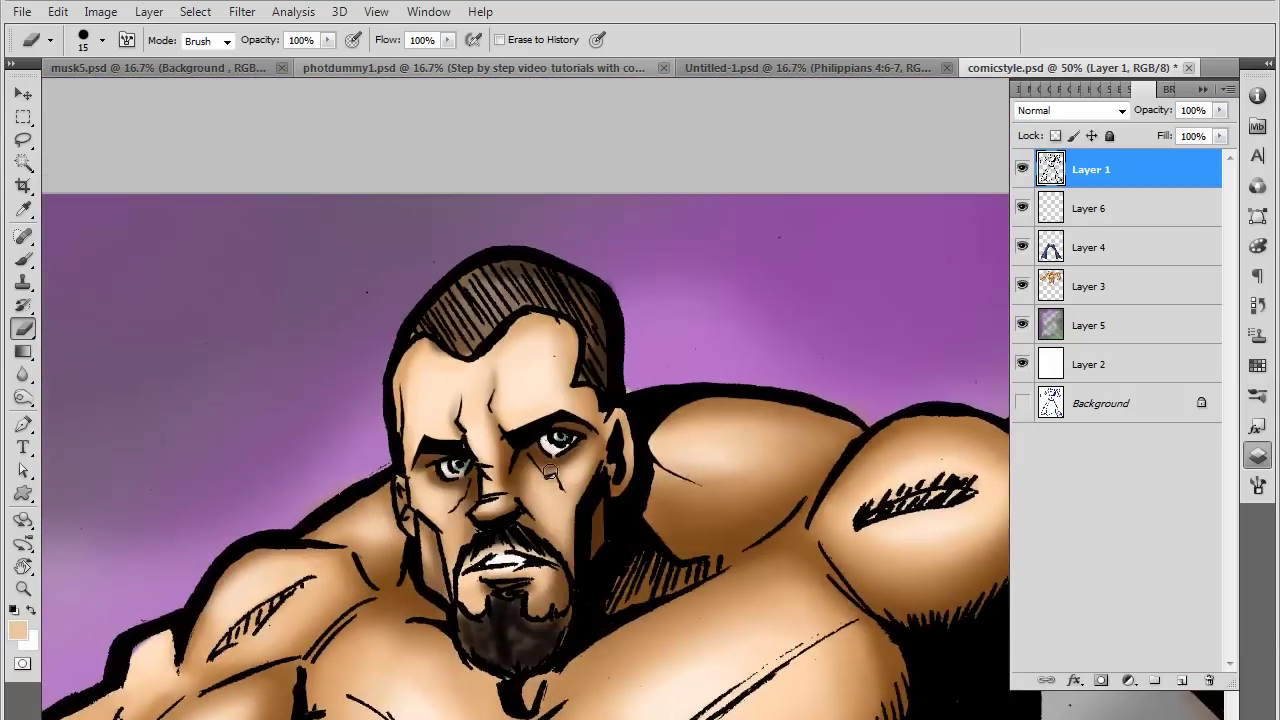
{"action": "scroll", "coordinate": [556, 455], "scroll_direction": "up", "scroll_amount": 1}
{"action": "scroll", "coordinate": [550, 480], "scroll_direction": "up", "scroll_amount": 1}
{"action": "scroll", "coordinate": [540, 530], "scroll_direction": "up", "scroll_amount": 1}
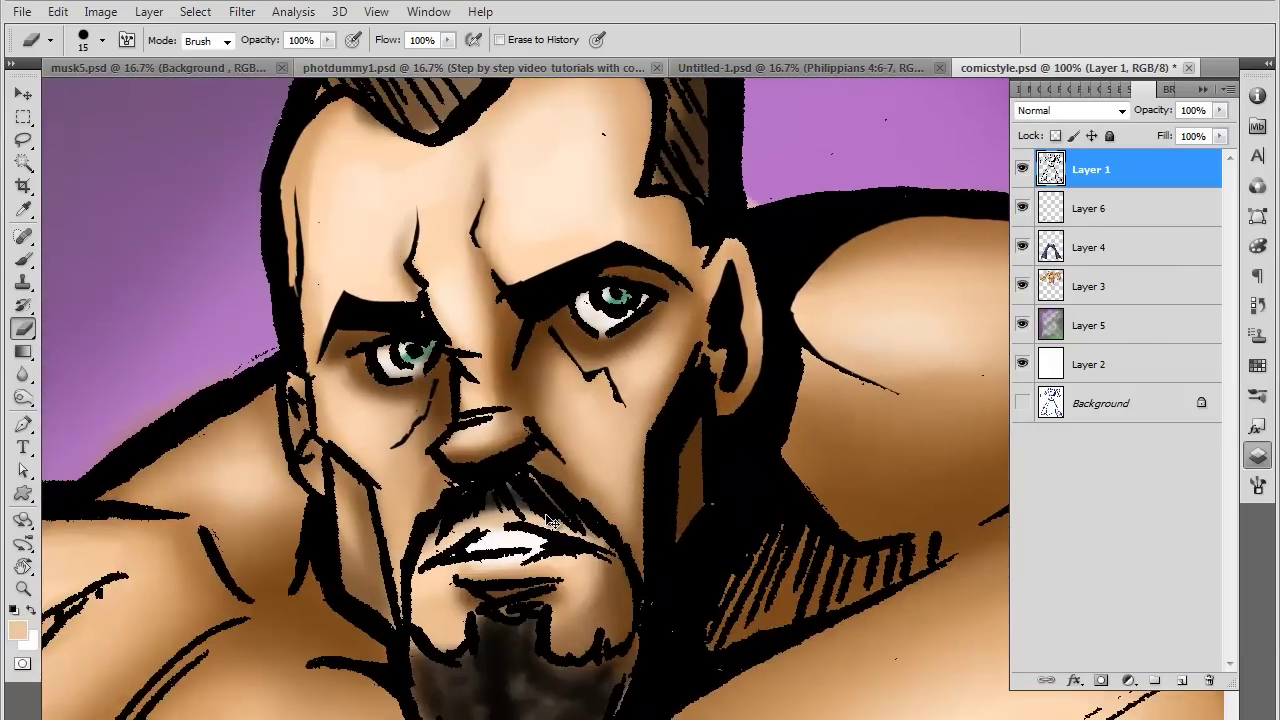
{"action": "scroll", "coordinate": [605, 482], "scroll_direction": "down", "scroll_amount": 1}
{"action": "scroll", "coordinate": [650, 510], "scroll_direction": "down", "scroll_amount": 1}
{"action": "scroll", "coordinate": [720, 550], "scroll_direction": "down", "scroll_amount": 1}
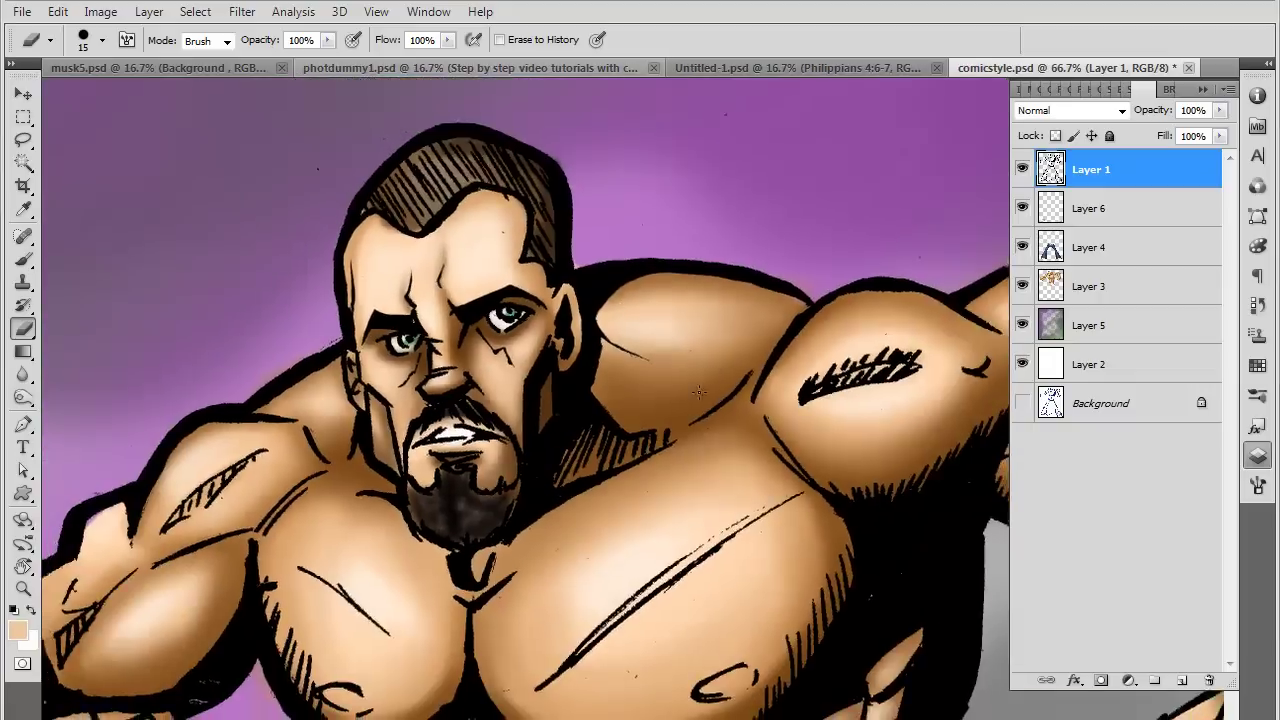
{"action": "scroll", "coordinate": [797, 590], "scroll_direction": "down", "scroll_amount": 1}
{"action": "left_click_drag", "start_coordinate": [779, 665], "coordinate": [670, 616]}
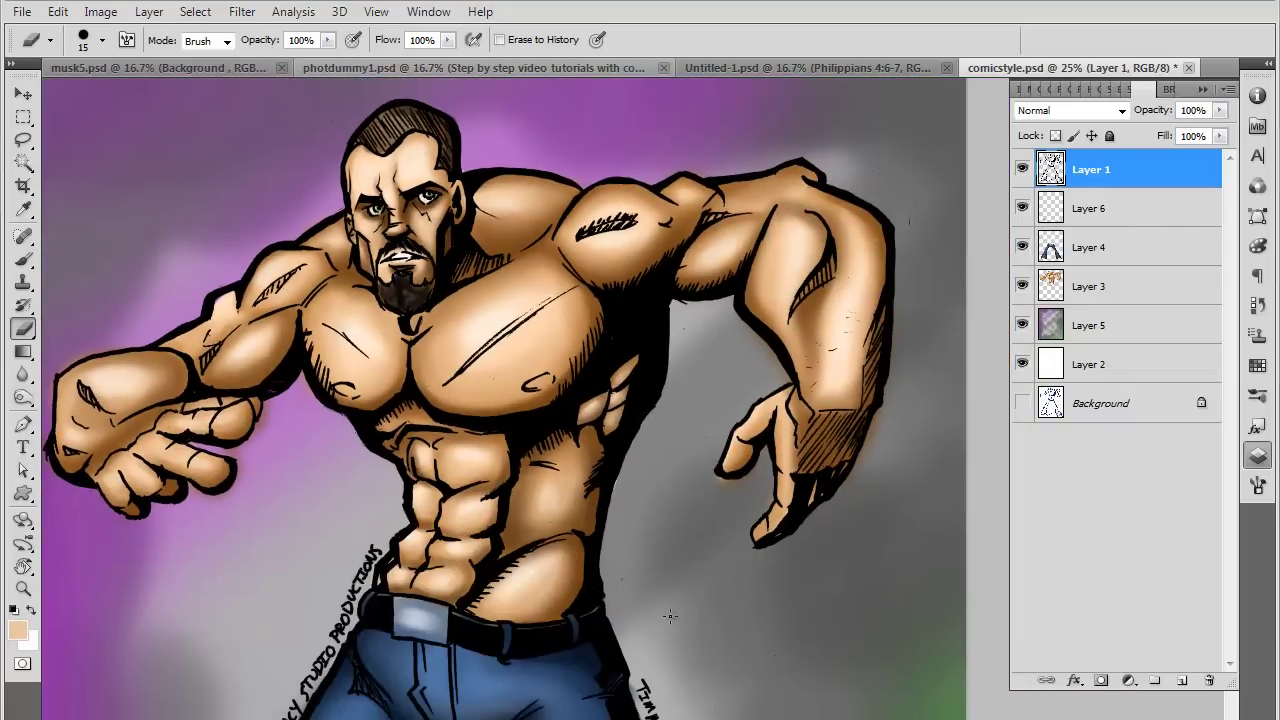
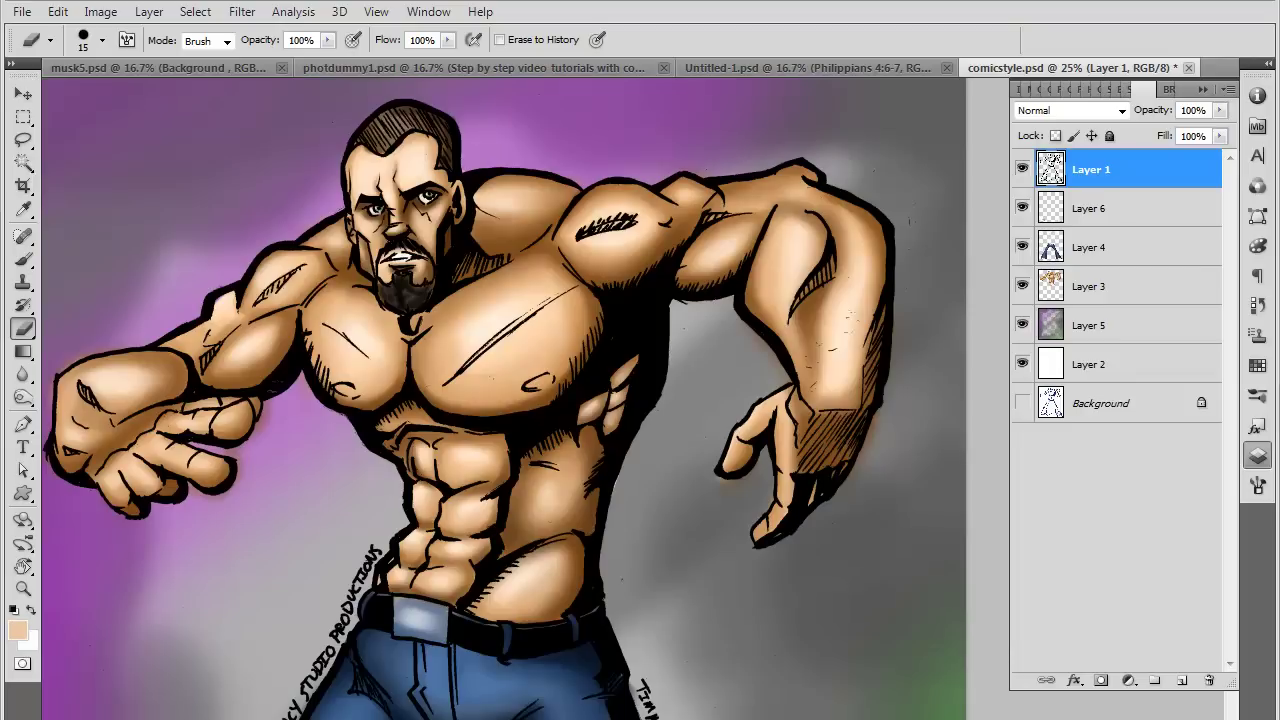
Hide the Layer 1 line art, dismiss the hidden-layer eraser warning, and zoom out
{"action": "left_click", "coordinate": [1022, 169]}
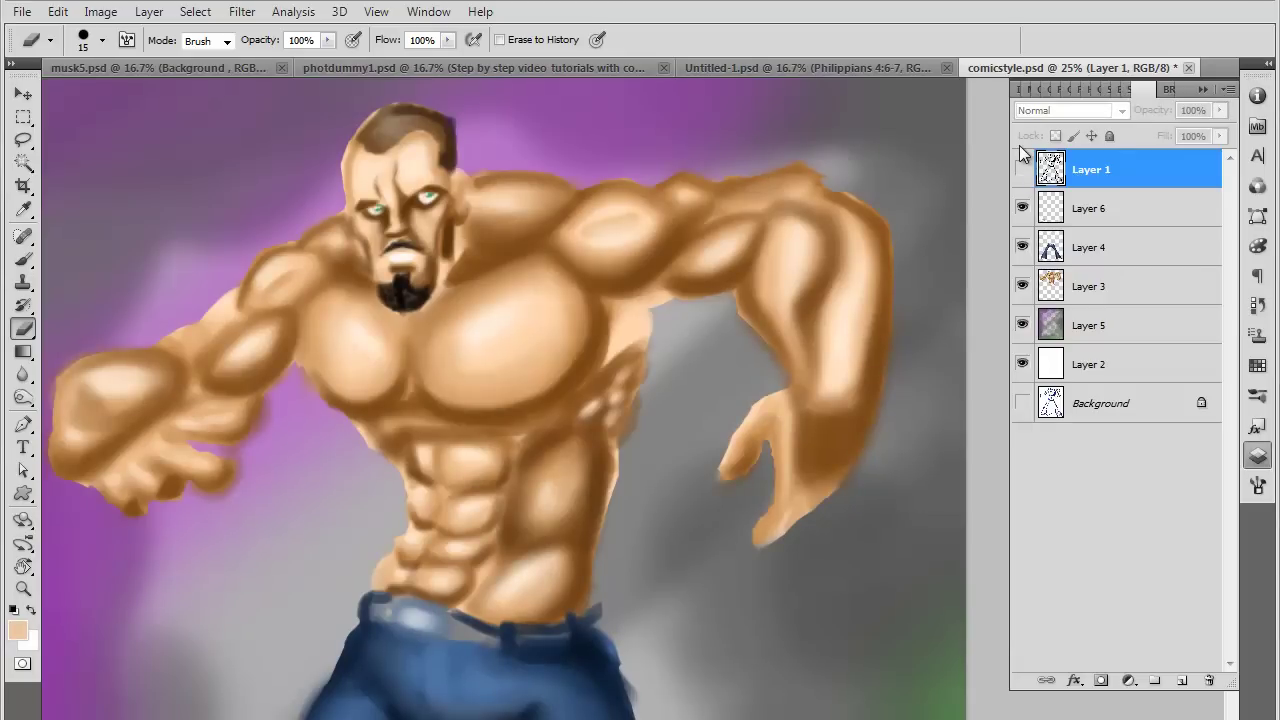
{"action": "left_click", "coordinate": [844, 556]}
{"action": "left_click", "coordinate": [643, 286]}
{"action": "left_click", "coordinate": [23, 258]}
{"action": "key", "text": "ctrl+minus"}
{"action": "key", "text": "ctrl+minus"}
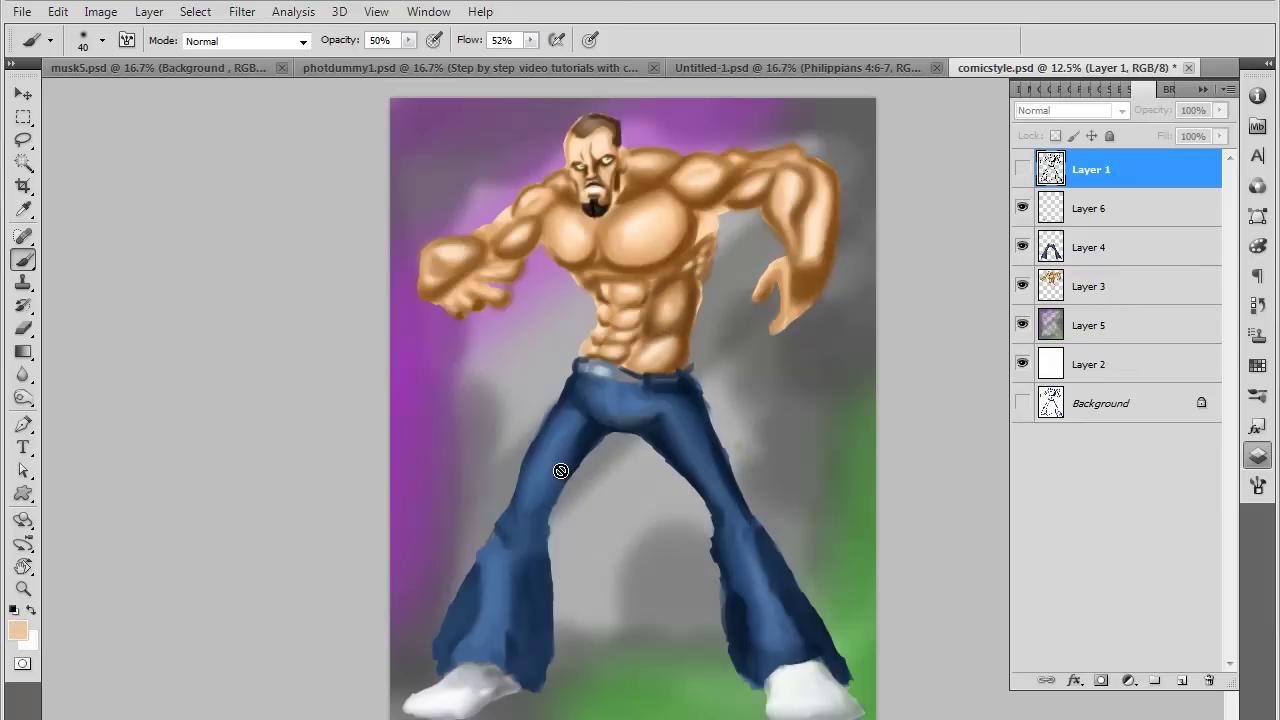
Make Layer 1 line art visible again at 15% opacity
{"action": "left_click", "coordinate": [1022, 169]}
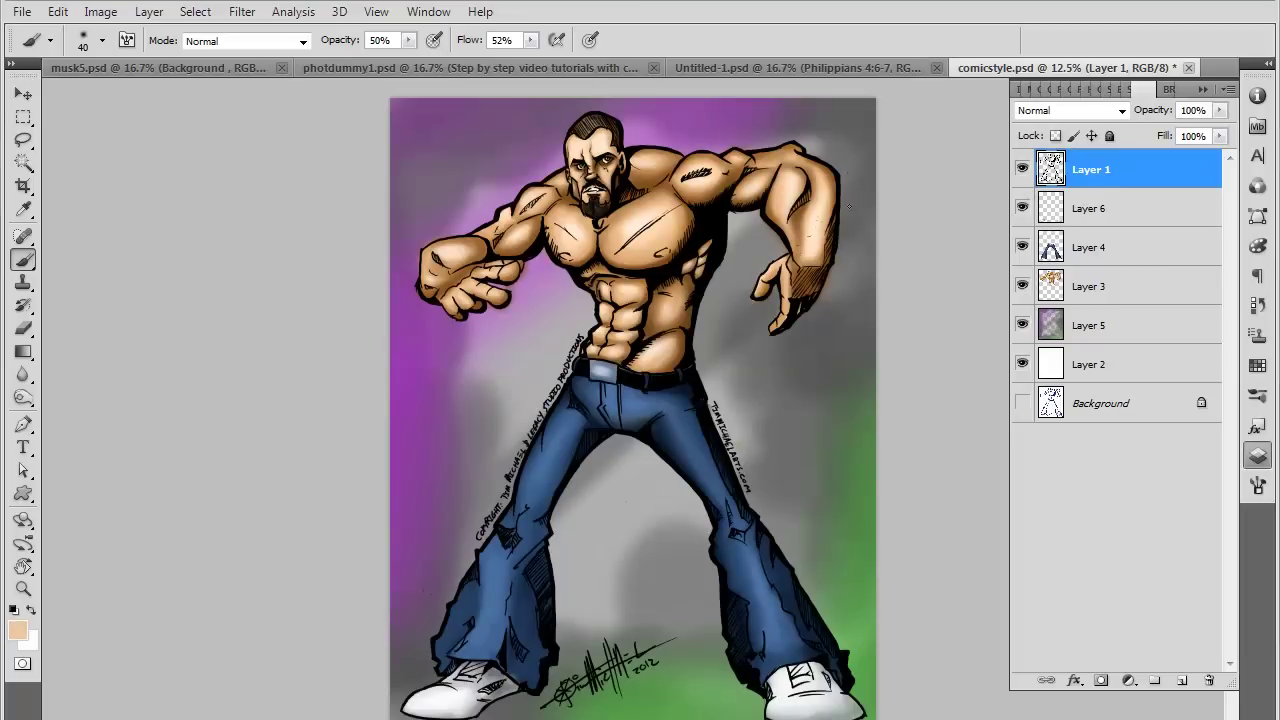
{"action": "left_click", "coordinate": [1219, 110]}
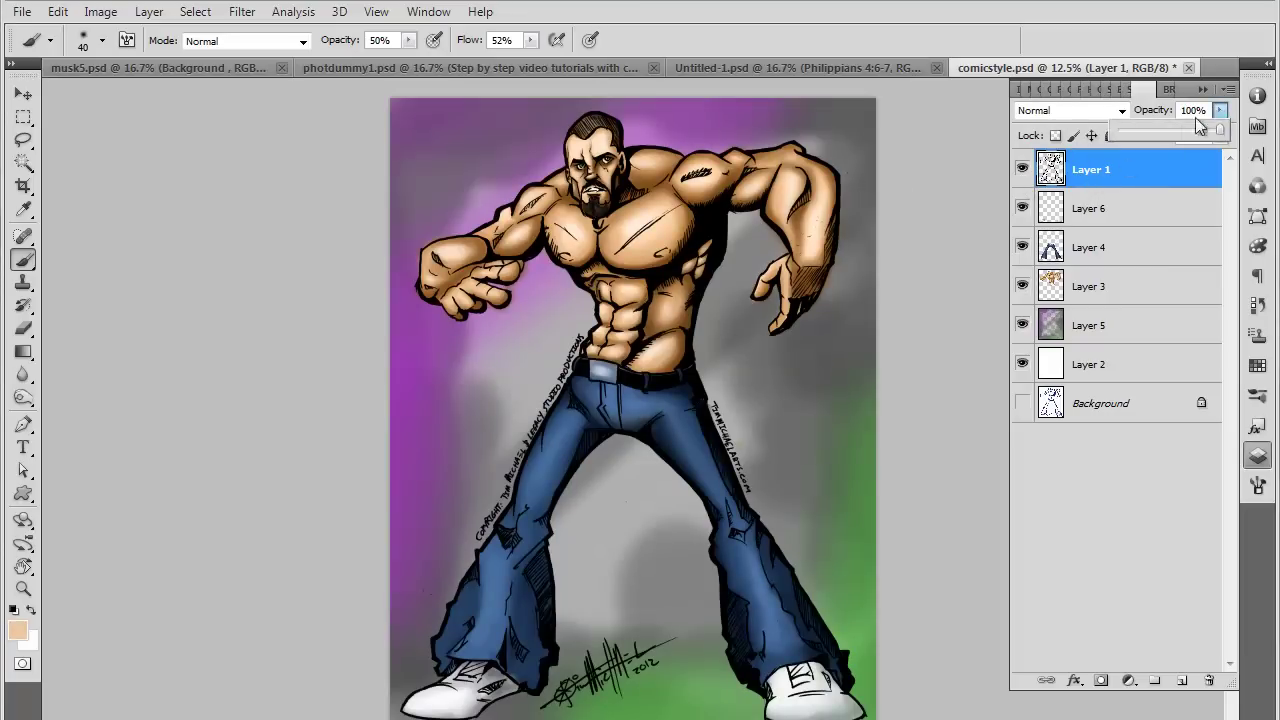
{"action": "left_click_drag", "start_coordinate": [1173, 128], "coordinate": [1134, 136]}
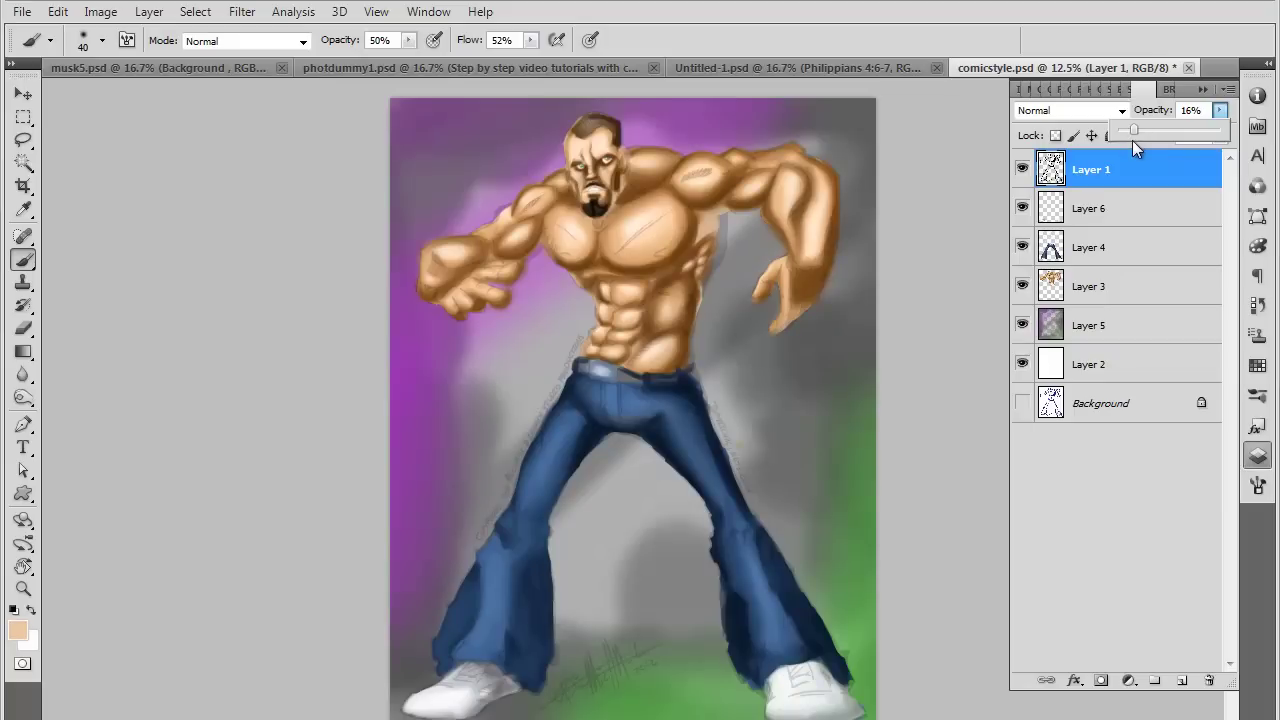
{"action": "left_click_drag", "start_coordinate": [1139, 130], "coordinate": [1146, 134]}
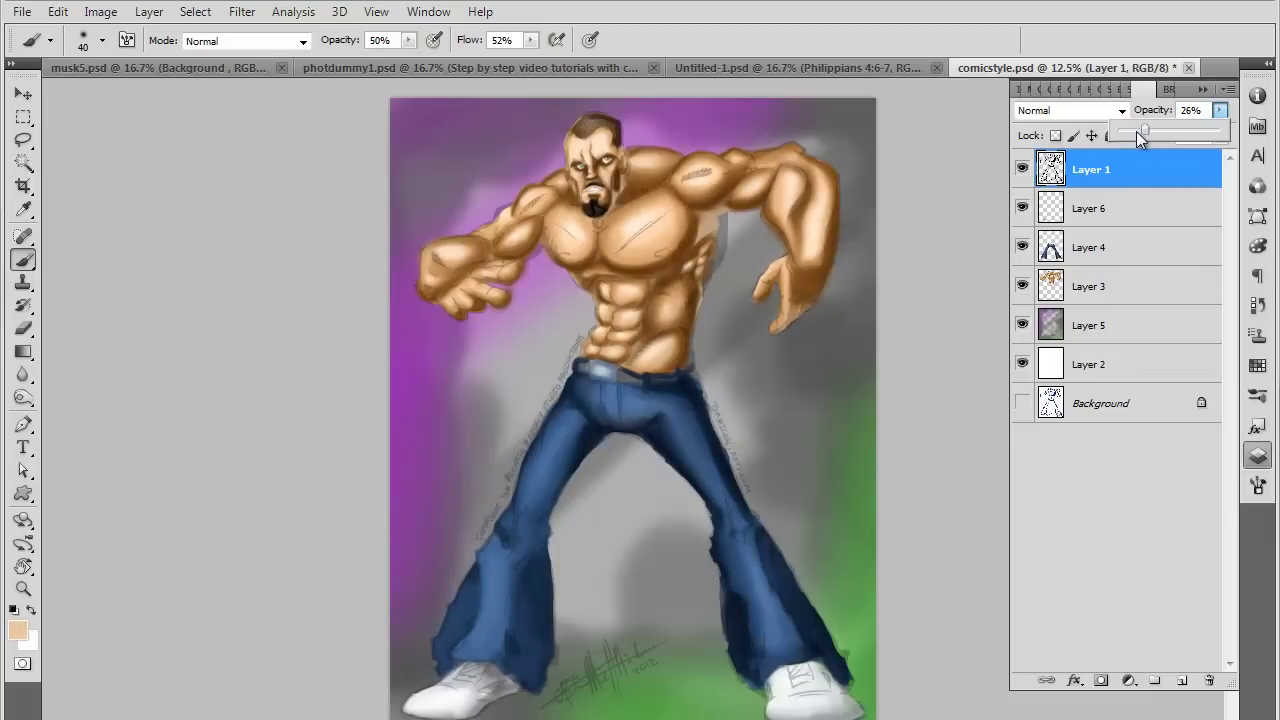
{"action": "left_click", "coordinate": [1147, 134]}
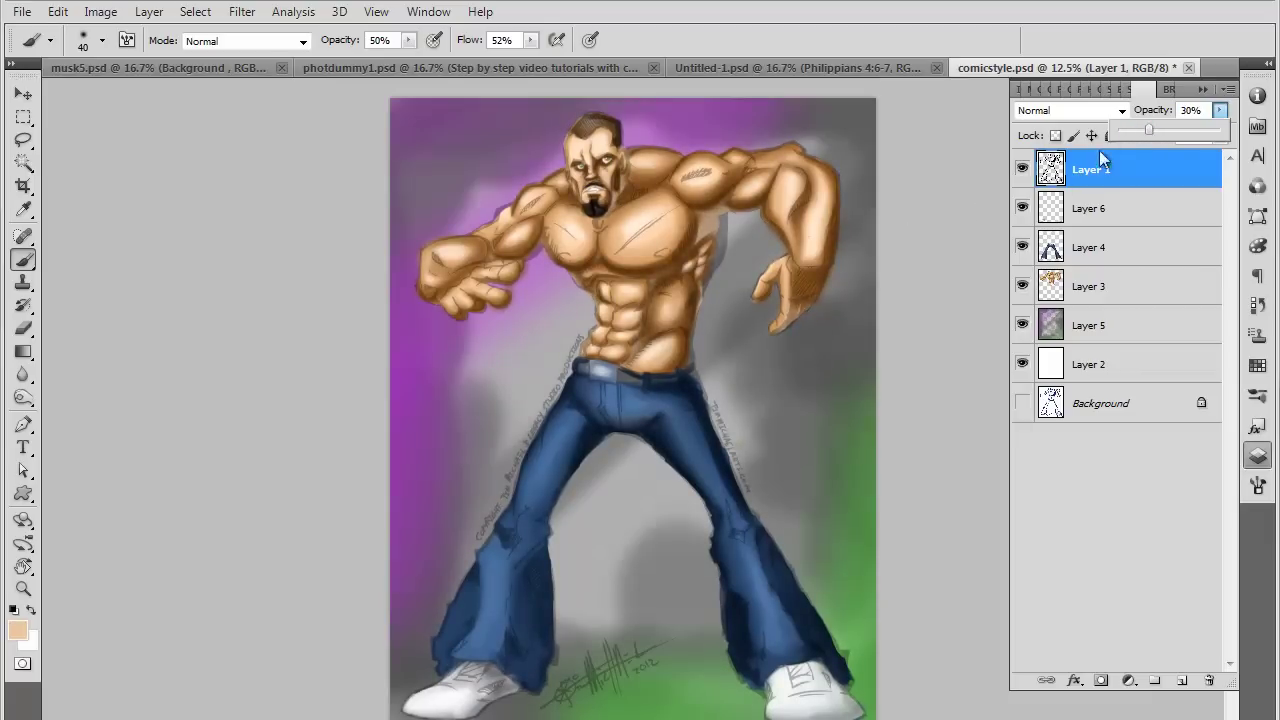
{"action": "left_click", "coordinate": [1133, 129]}
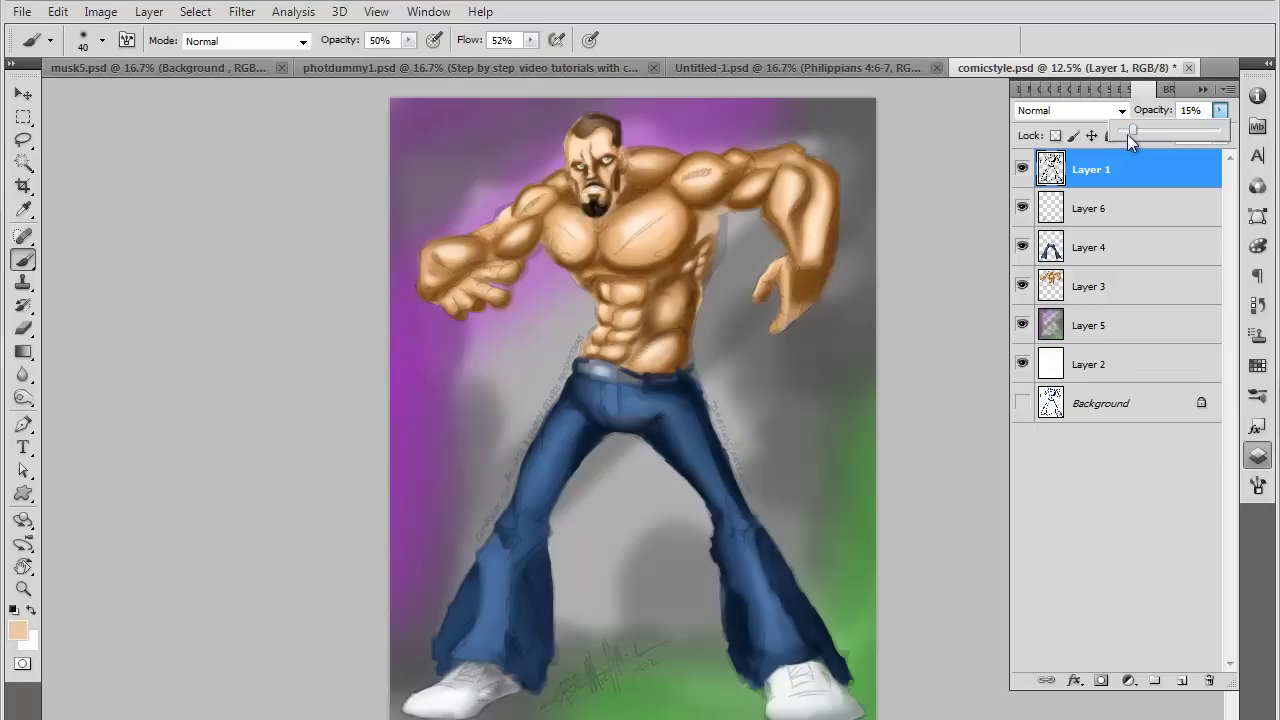
{"action": "left_click", "coordinate": [24, 262]}
{"action": "left_click", "coordinate": [18, 629]}
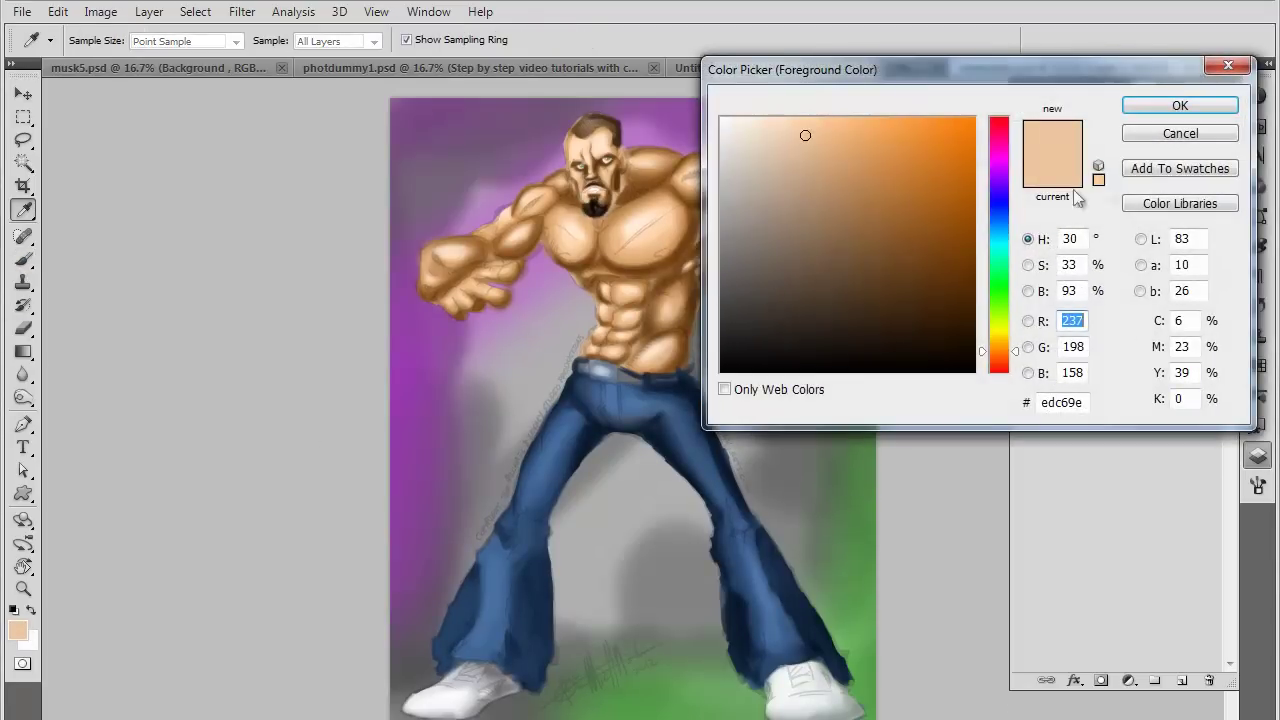
Zoom in on the face and chest and make Layer 3 the painting layer
{"action": "left_click", "coordinate": [1147, 140]}
{"action": "scroll", "coordinate": [669, 283], "scroll_direction": "up", "scroll_amount": 2}
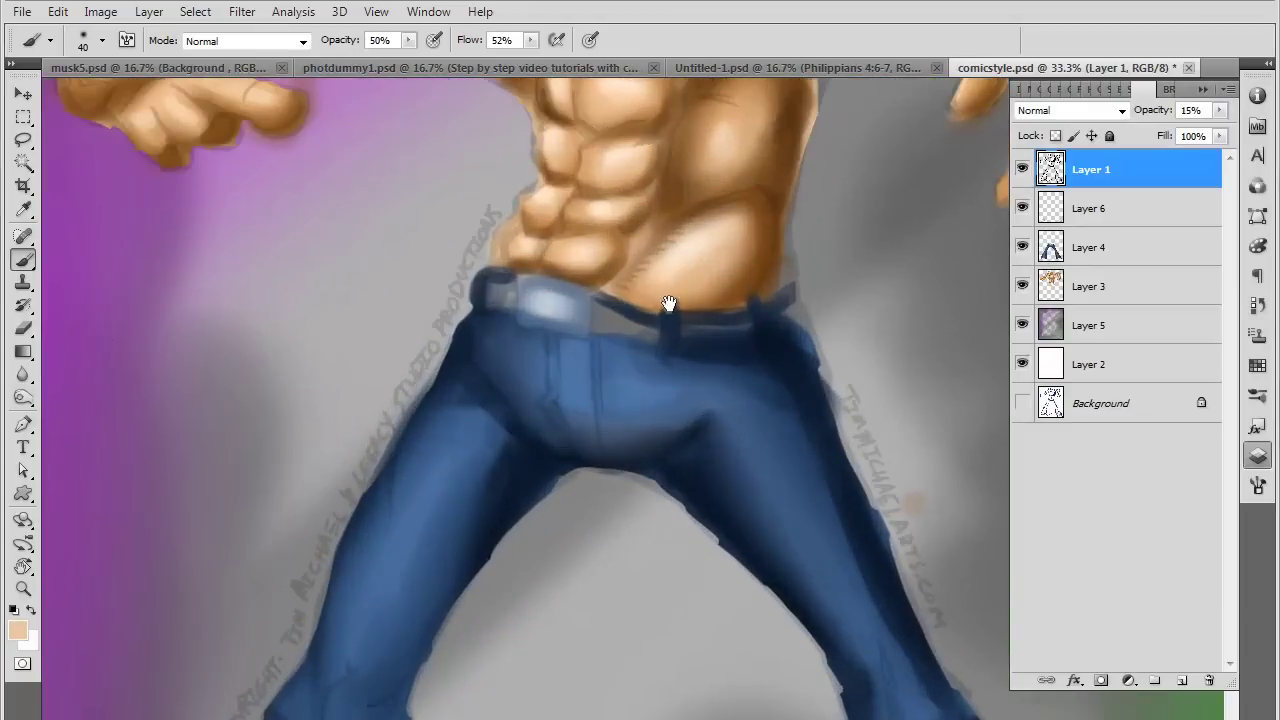
{"action": "left_click_drag", "start_coordinate": [666, 300], "coordinate": [680, 560]}
{"action": "left_click_drag", "start_coordinate": [720, 160], "coordinate": [734, 329]}
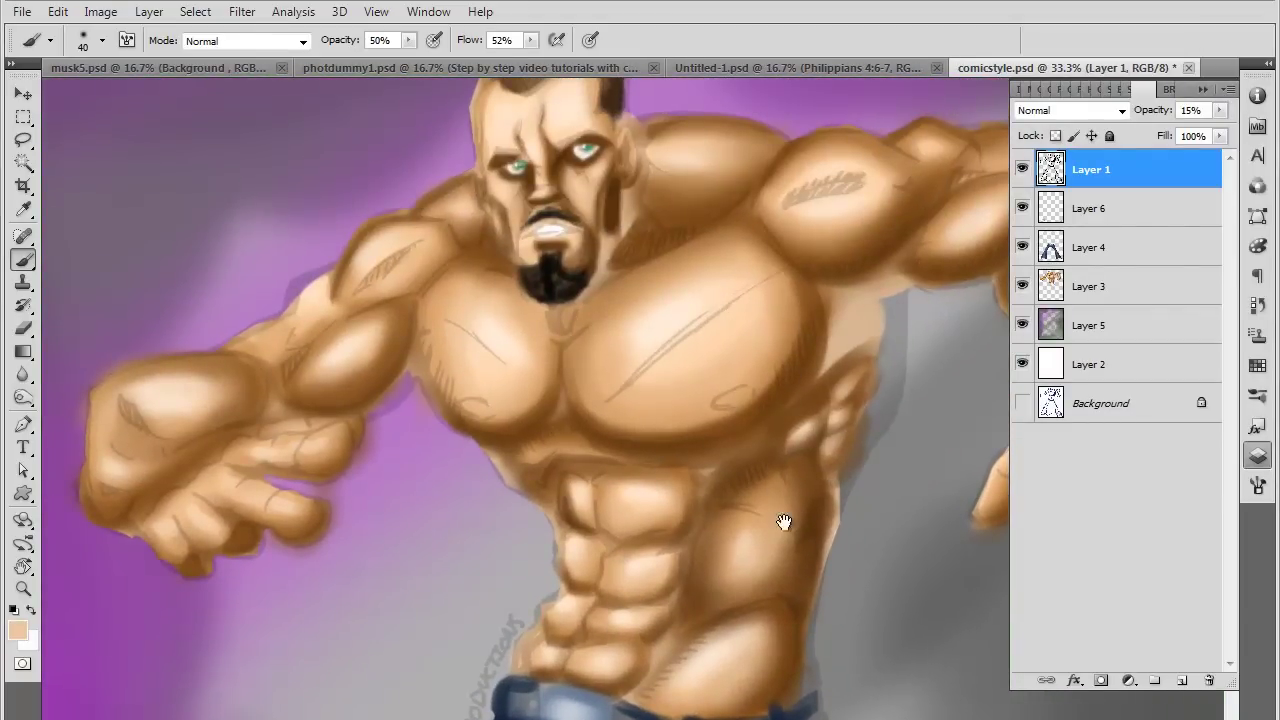
{"action": "scroll", "coordinate": [797, 380], "scroll_direction": "up", "scroll_amount": 1}
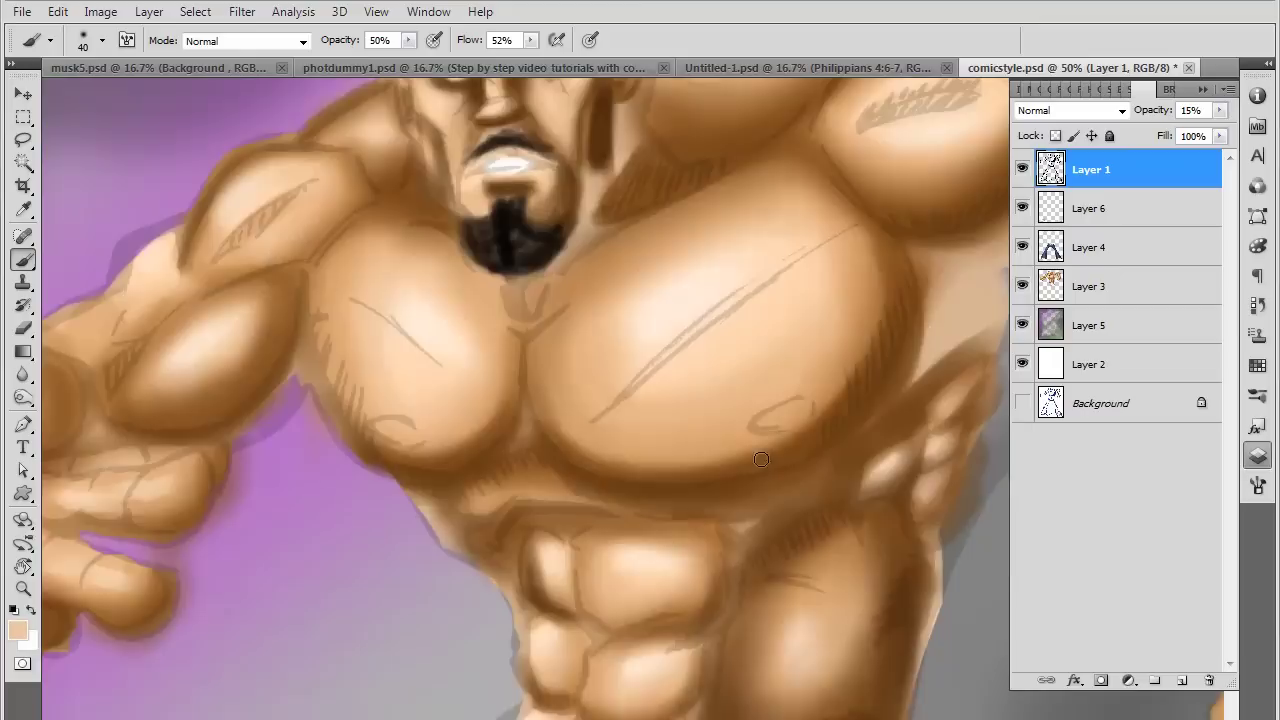
{"action": "scroll", "coordinate": [881, 405], "scroll_direction": "up", "scroll_amount": 2}
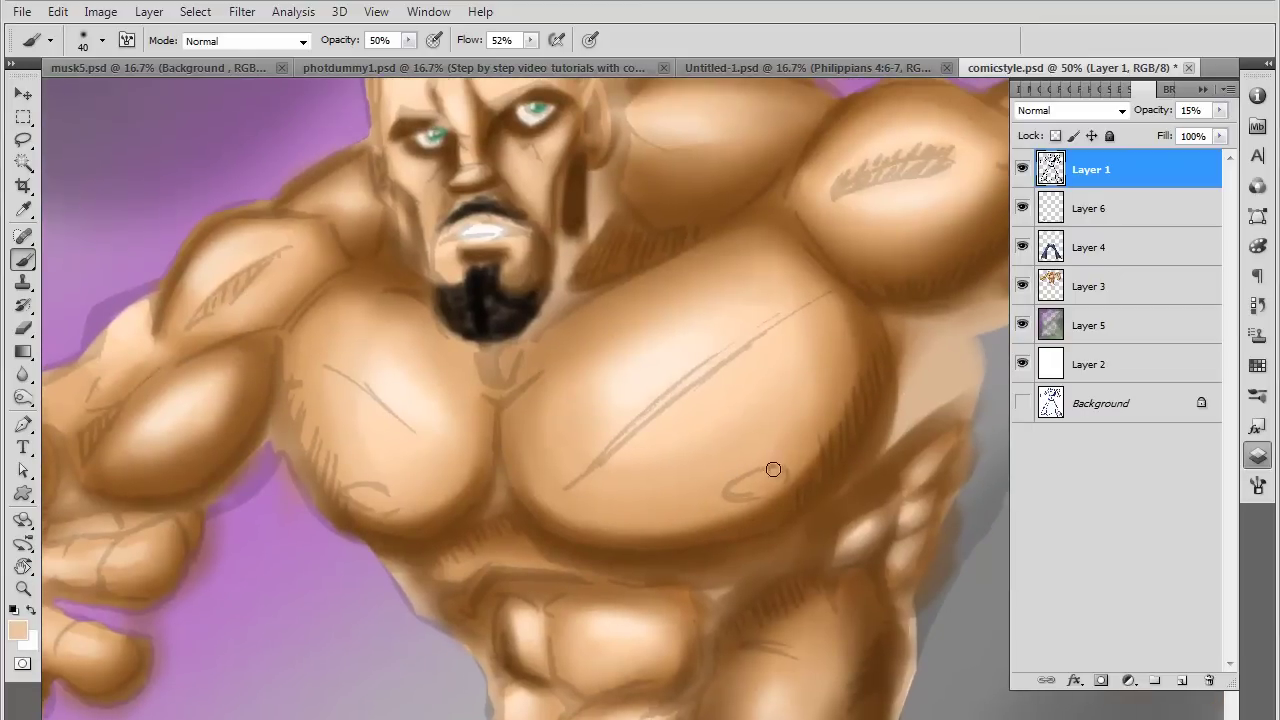
{"action": "left_click", "coordinate": [1110, 284]}
Sample a darker skin brown and shade beneath the right and left pecs
{"action": "left_click", "coordinate": [726, 520], "text": "alt"}
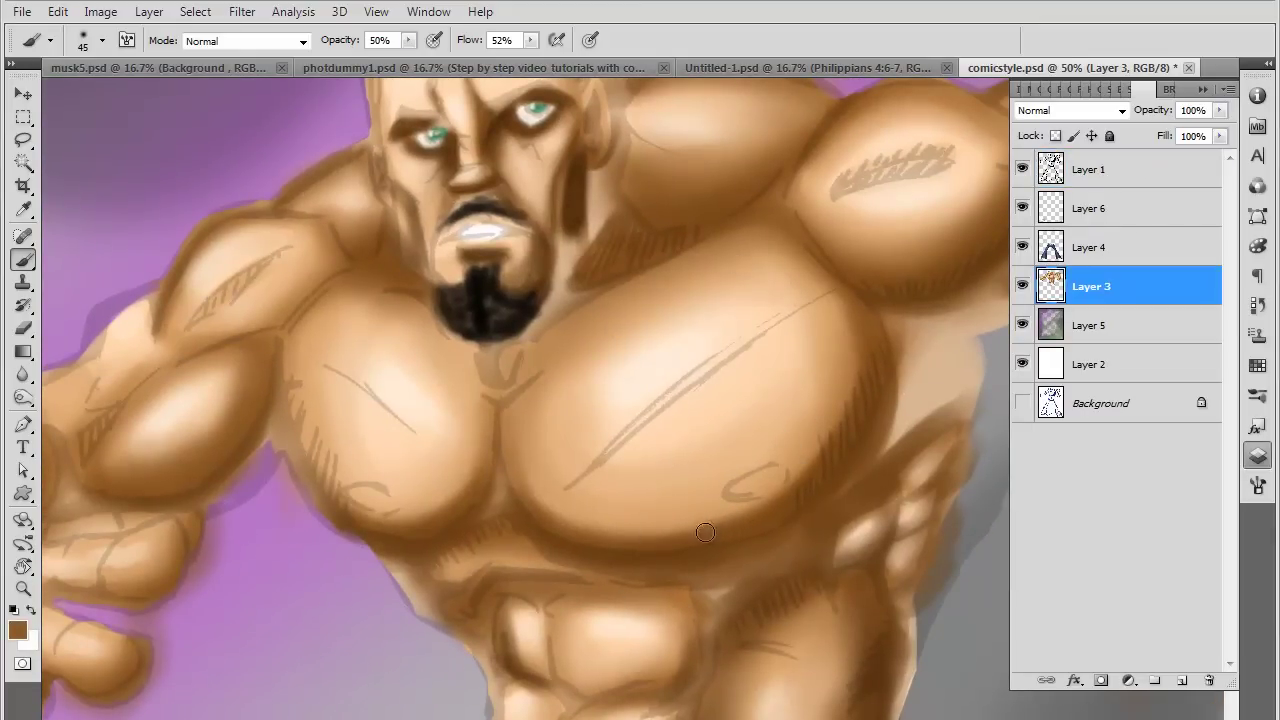
{"action": "key", "text": "bracketright"}
{"action": "key", "text": "bracketright"}
{"action": "key", "text": "bracketright"}
{"action": "key", "text": "bracketright"}
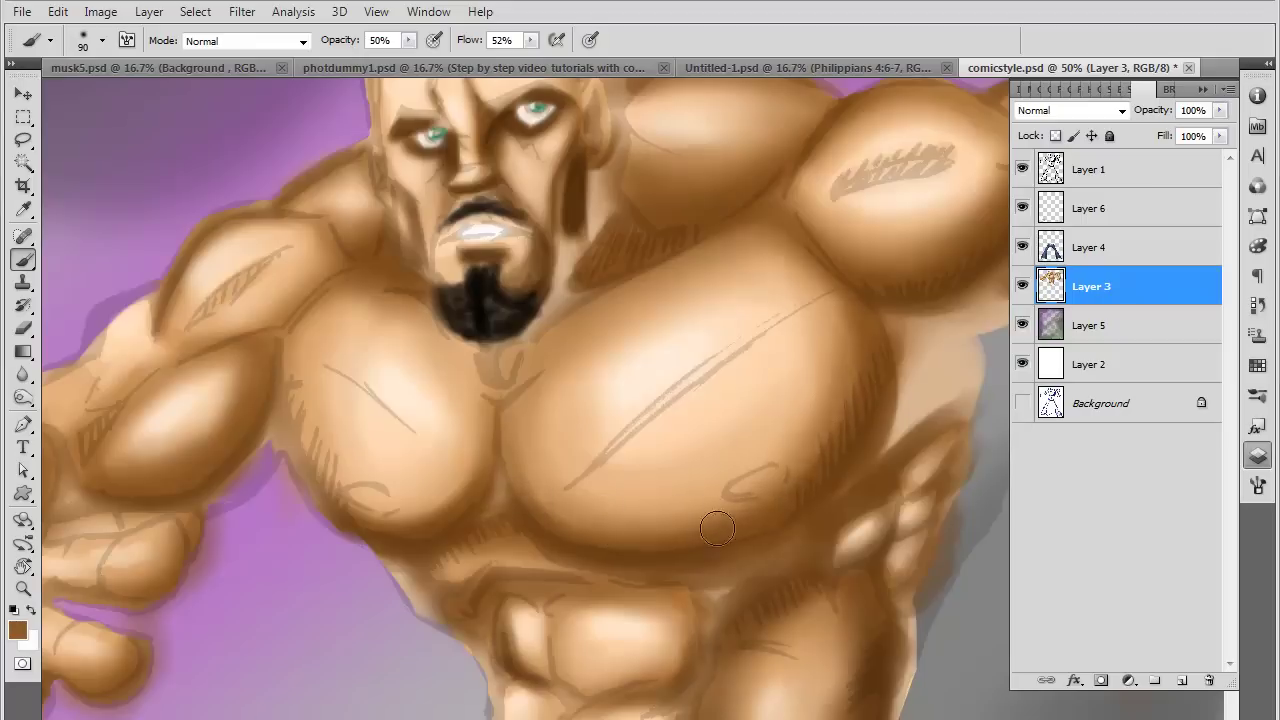
{"action": "key", "text": "bracketright"}
{"action": "key", "text": "bracketright"}
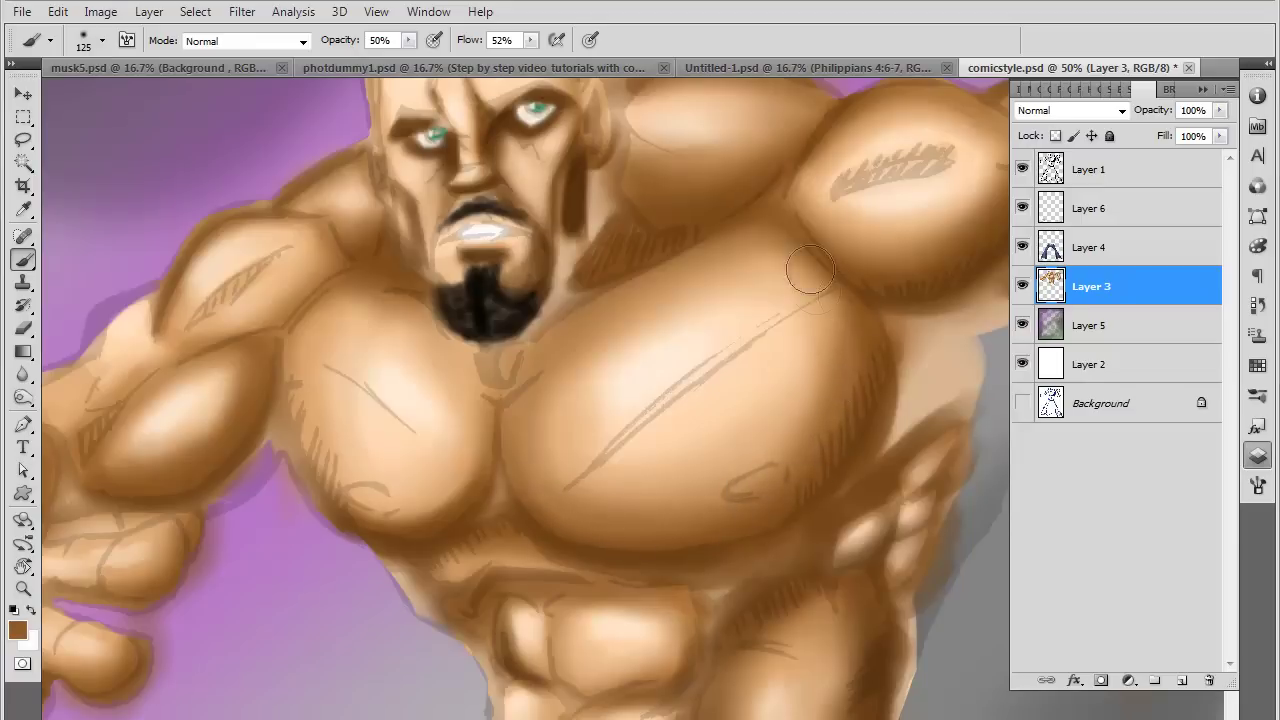
{"action": "mouse_move", "coordinate": [656, 476]}
{"action": "left_mouse_down"}
{"action": "mouse_move", "coordinate": [636, 492]}
{"action": "mouse_move", "coordinate": [674, 470]}
{"action": "left_mouse_up"}
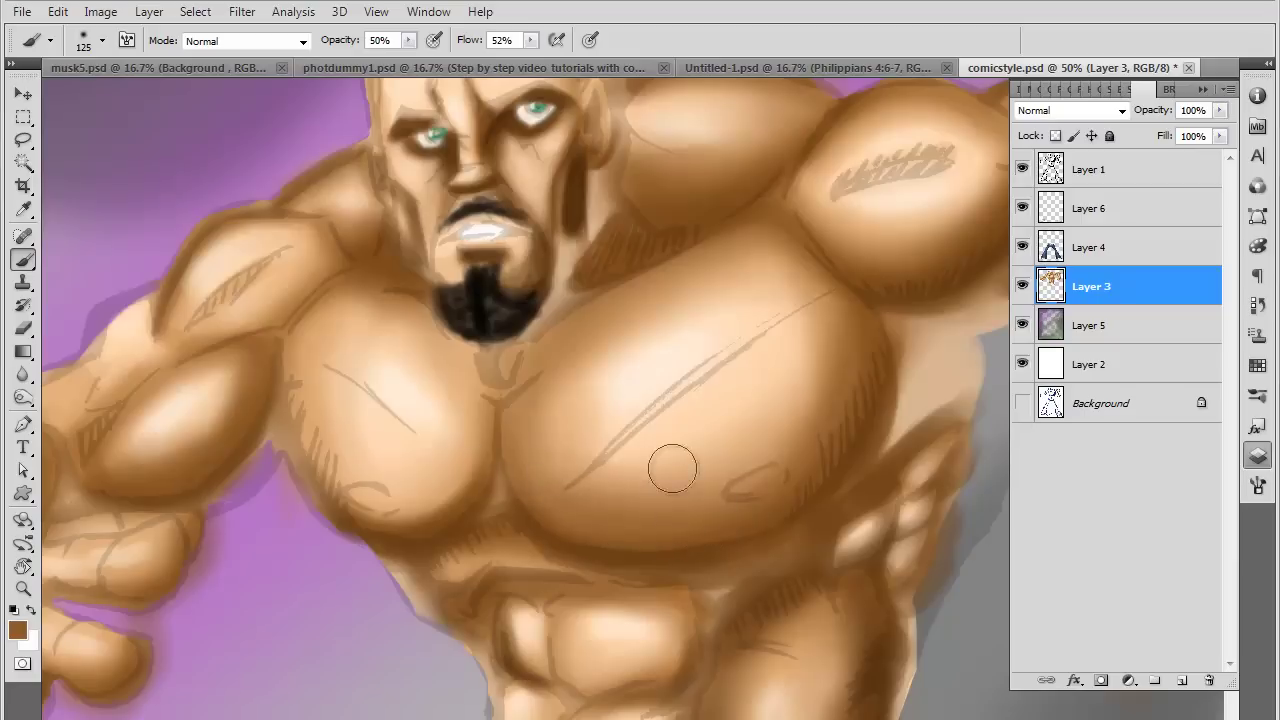
{"action": "left_click_drag", "start_coordinate": [762, 487], "coordinate": [785, 470]}
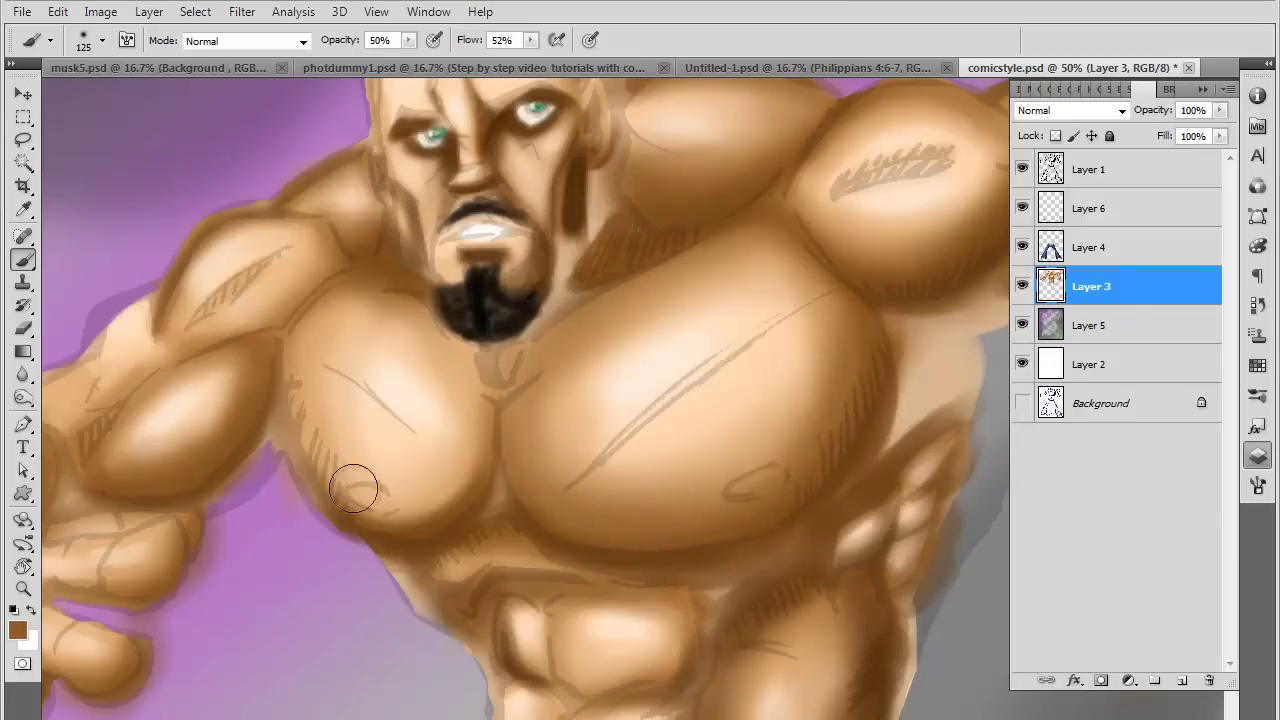
{"action": "left_click_drag", "start_coordinate": [355, 490], "coordinate": [452, 444]}
{"action": "mouse_move", "coordinate": [440, 505]}
{"action": "left_mouse_down"}
{"action": "mouse_move", "coordinate": [380, 505]}
{"action": "mouse_move", "coordinate": [425, 465]}
{"action": "left_mouse_up"}
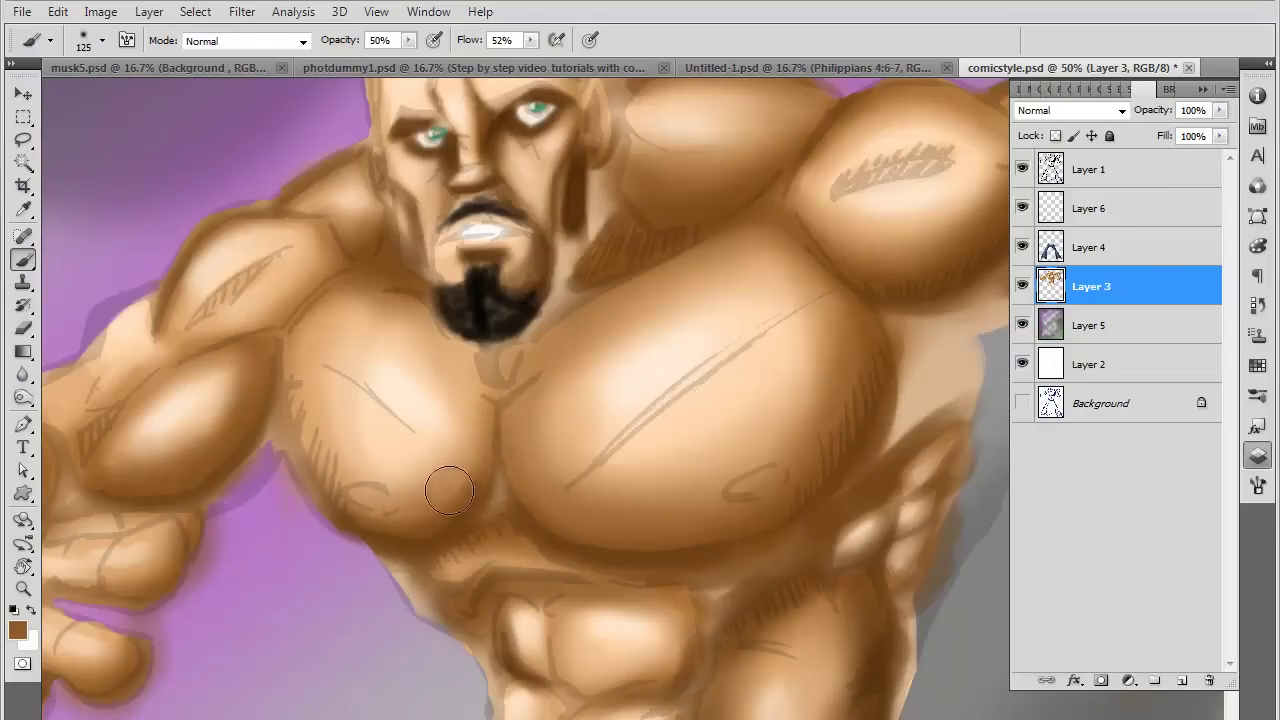
Hatch the lower left pec and darken the centre line between the pecs
{"action": "left_click_drag", "start_coordinate": [457, 437], "coordinate": [368, 502]}
{"action": "left_click_drag", "start_coordinate": [300, 370], "coordinate": [305, 430]}
{"action": "left_click_drag", "start_coordinate": [390, 500], "coordinate": [430, 510]}
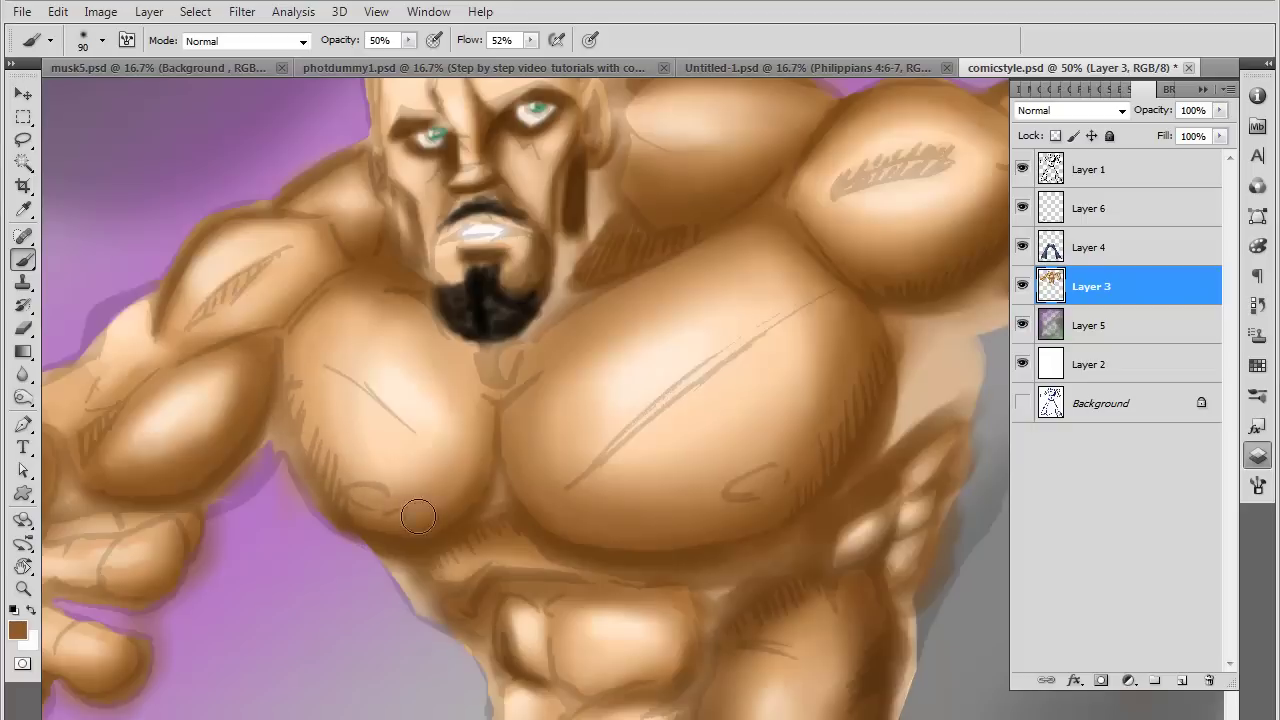
{"action": "key", "text": "bracketleft"}
{"action": "key", "text": "bracketleft"}
{"action": "left_click_drag", "start_coordinate": [476, 400], "coordinate": [478, 455]}
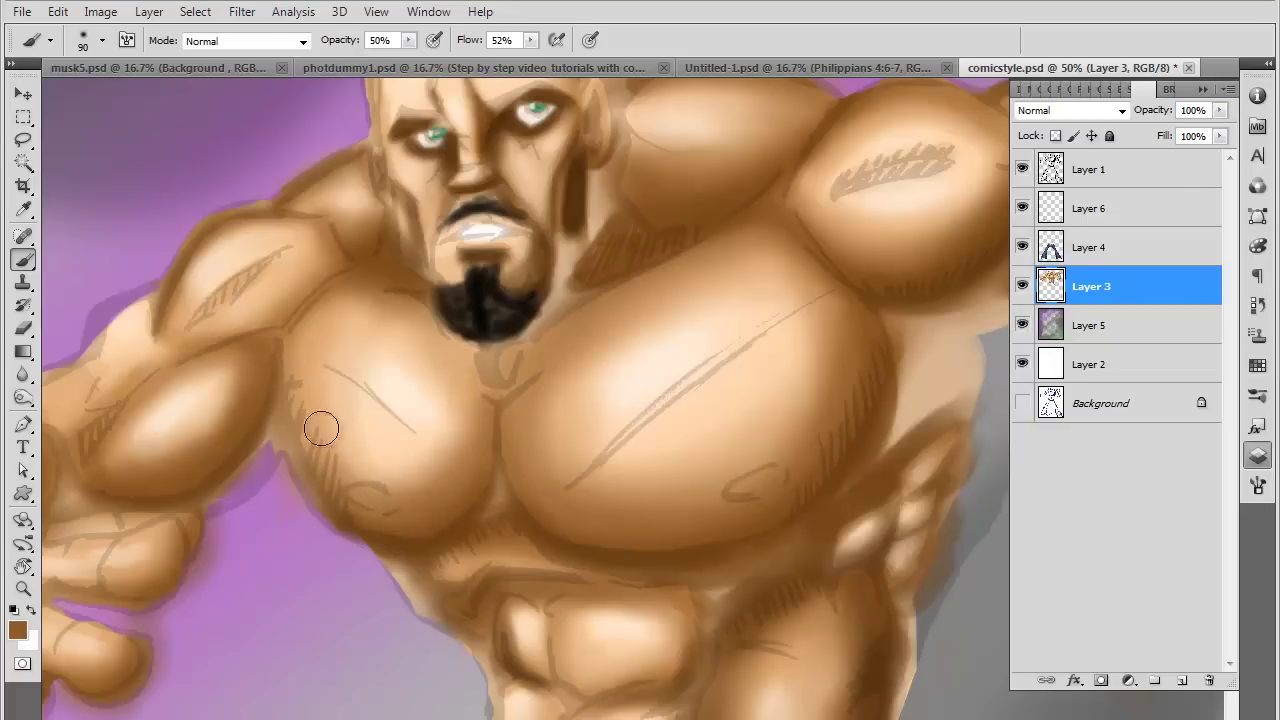
{"action": "key", "text": "bracketright"}
{"action": "key", "text": "bracketright"}
{"action": "left_click_drag", "start_coordinate": [300, 375], "coordinate": [330, 470]}
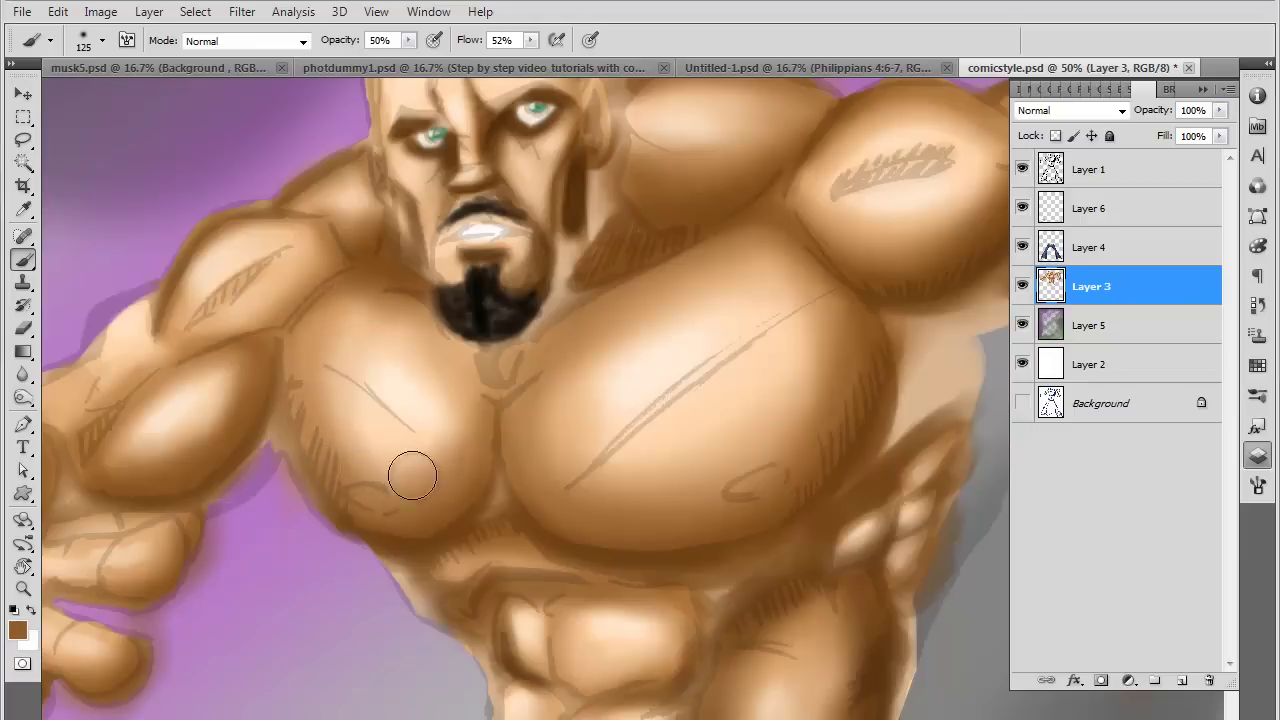
{"action": "key", "text": "bracketleft"}
{"action": "key", "text": "bracketleft"}
{"action": "key", "text": "bracketleft"}
{"action": "key", "text": "bracketleft"}
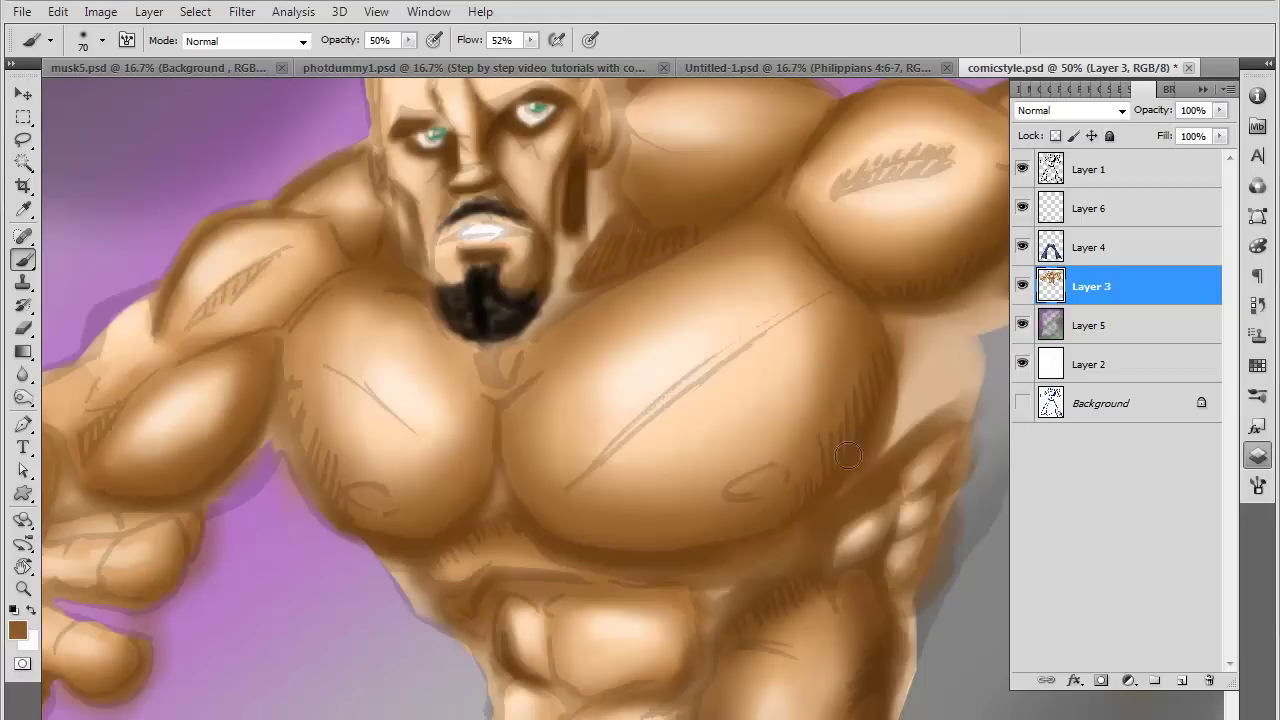
Pick a darker brown and dab deeper shading onto the chest
{"action": "left_click", "coordinate": [18, 630]}
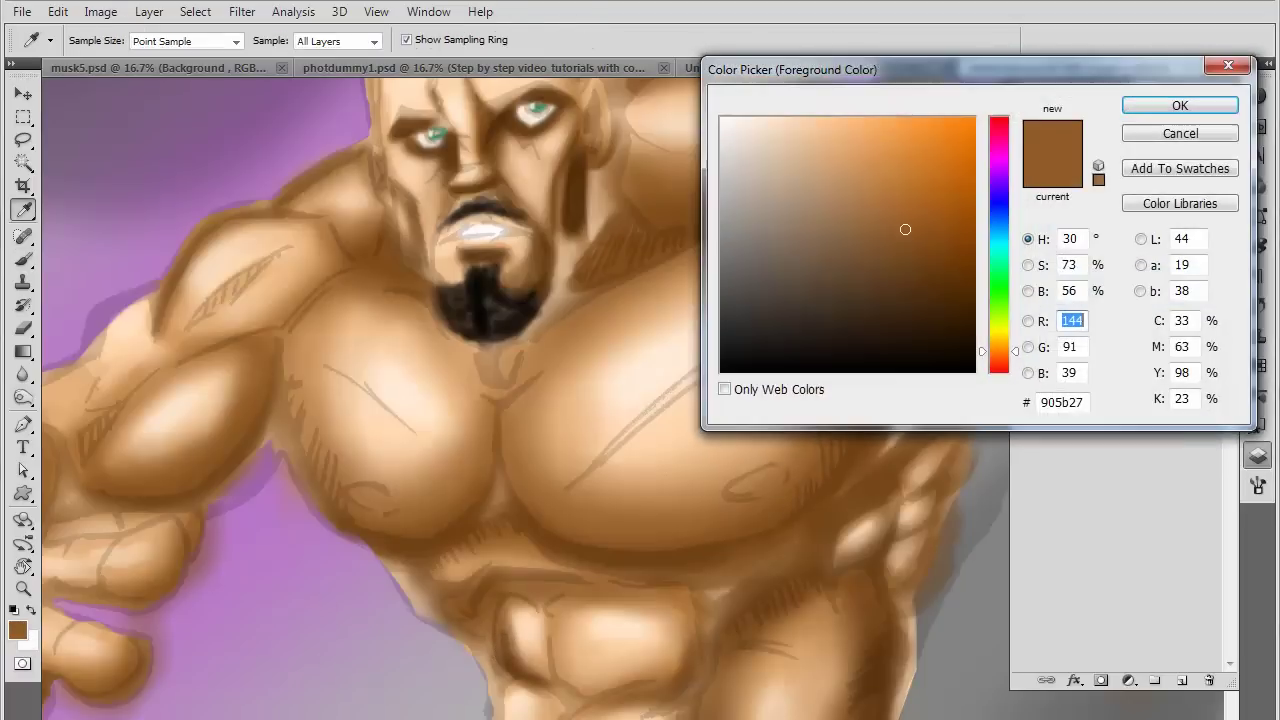
{"action": "left_click", "coordinate": [919, 276]}
{"action": "left_click", "coordinate": [1176, 108]}
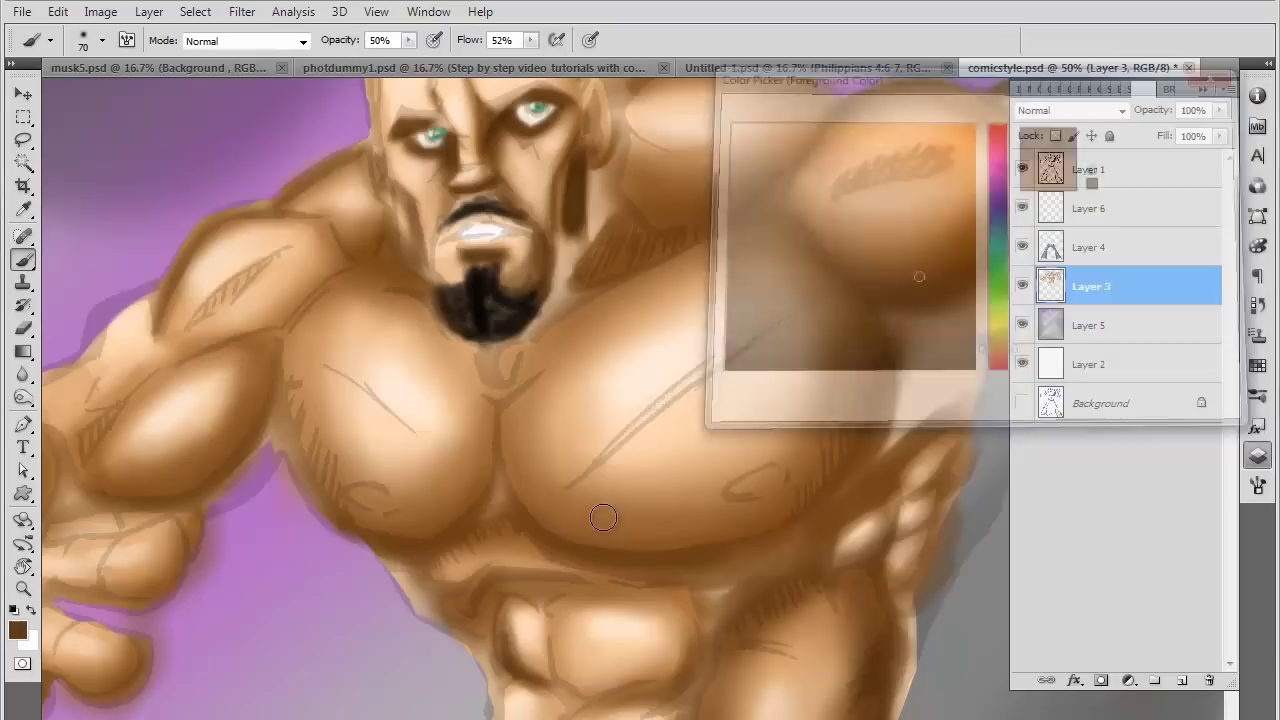
{"action": "key", "text": "bracketleft"}
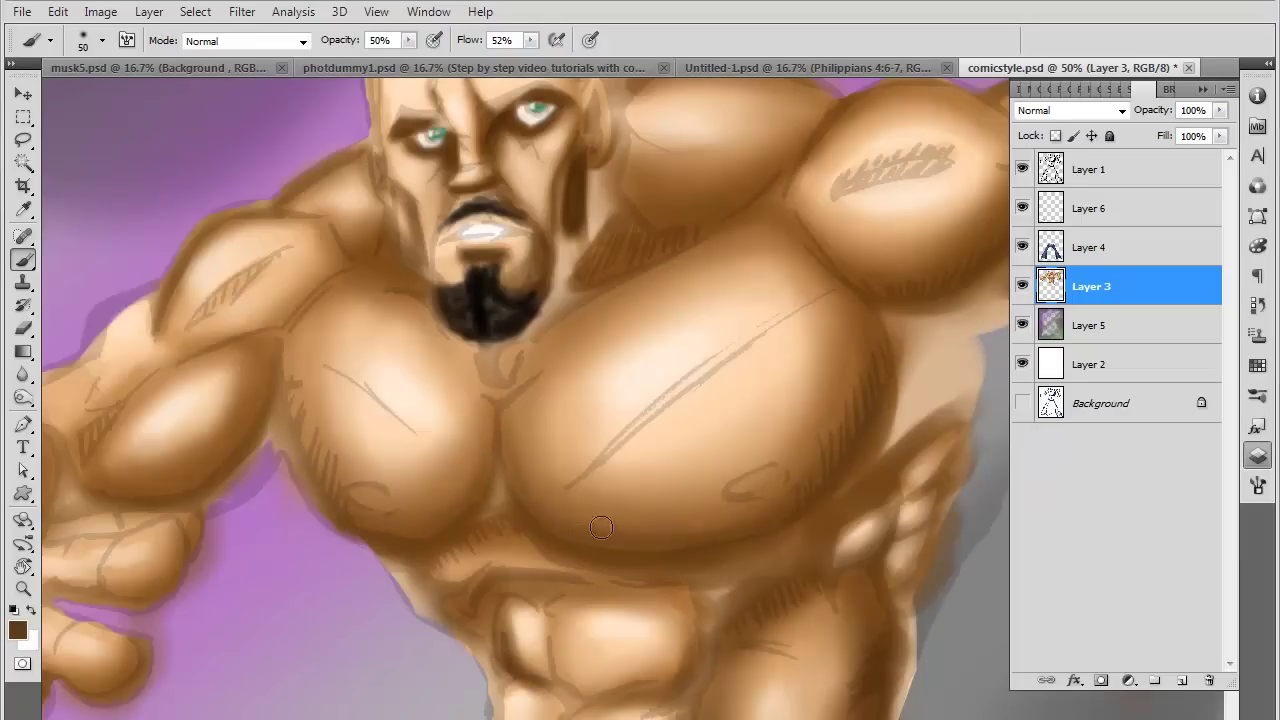
{"action": "key", "text": "bracketright"}
{"action": "key", "text": "bracketright"}
{"action": "key", "text": "bracketright"}
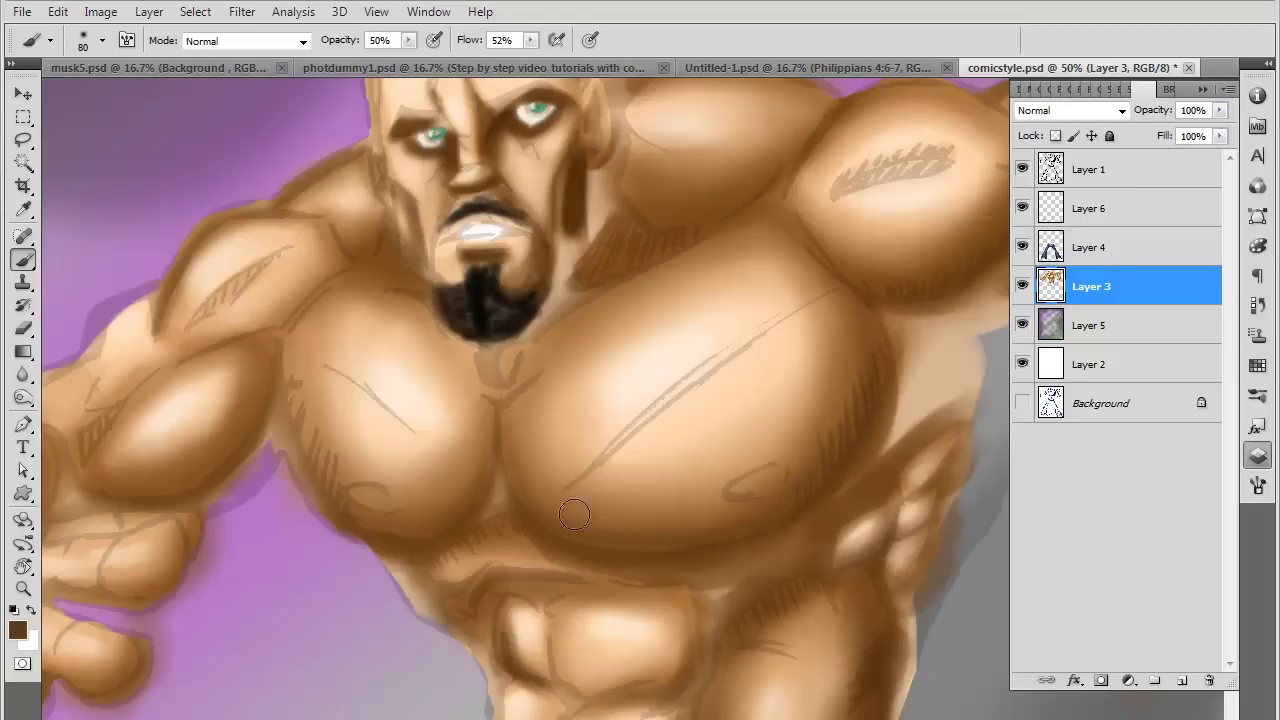
{"action": "left_click", "coordinate": [779, 476]}
{"action": "key", "text": "bracketleft"}
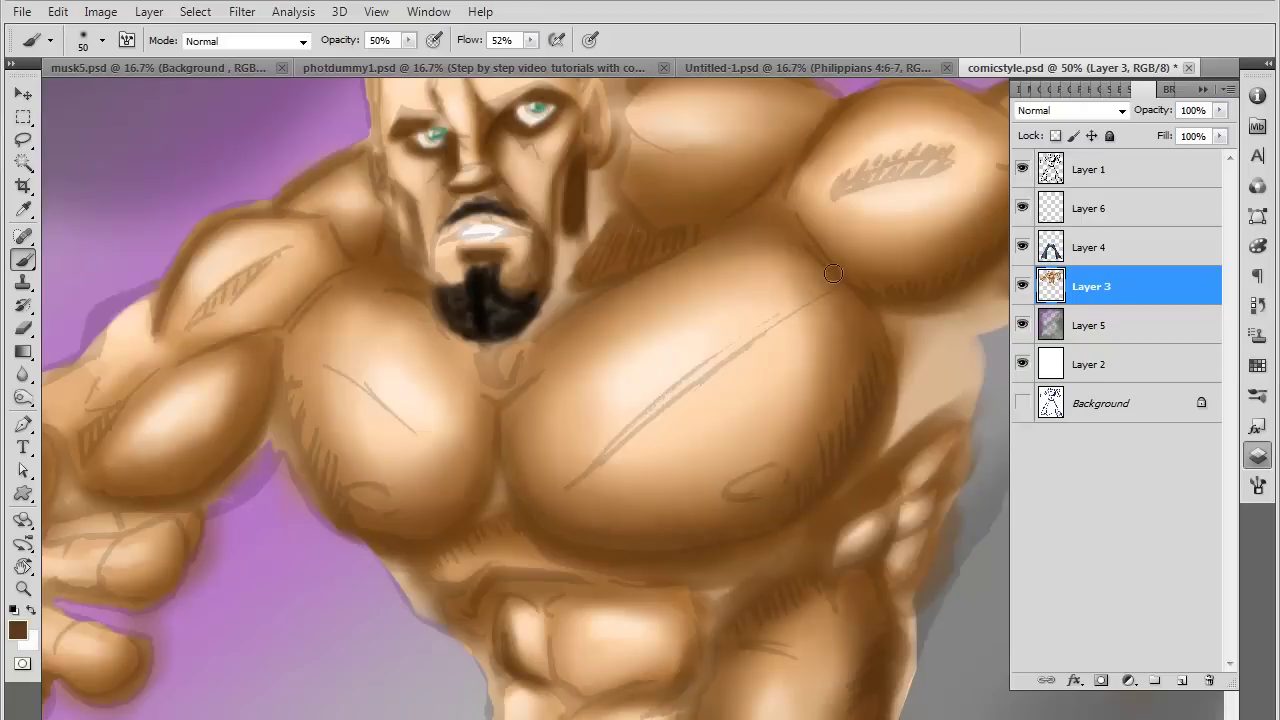
{"action": "key", "text": "bracketright"}
{"action": "key", "text": "bracketright"}
{"action": "key", "text": "bracketright"}
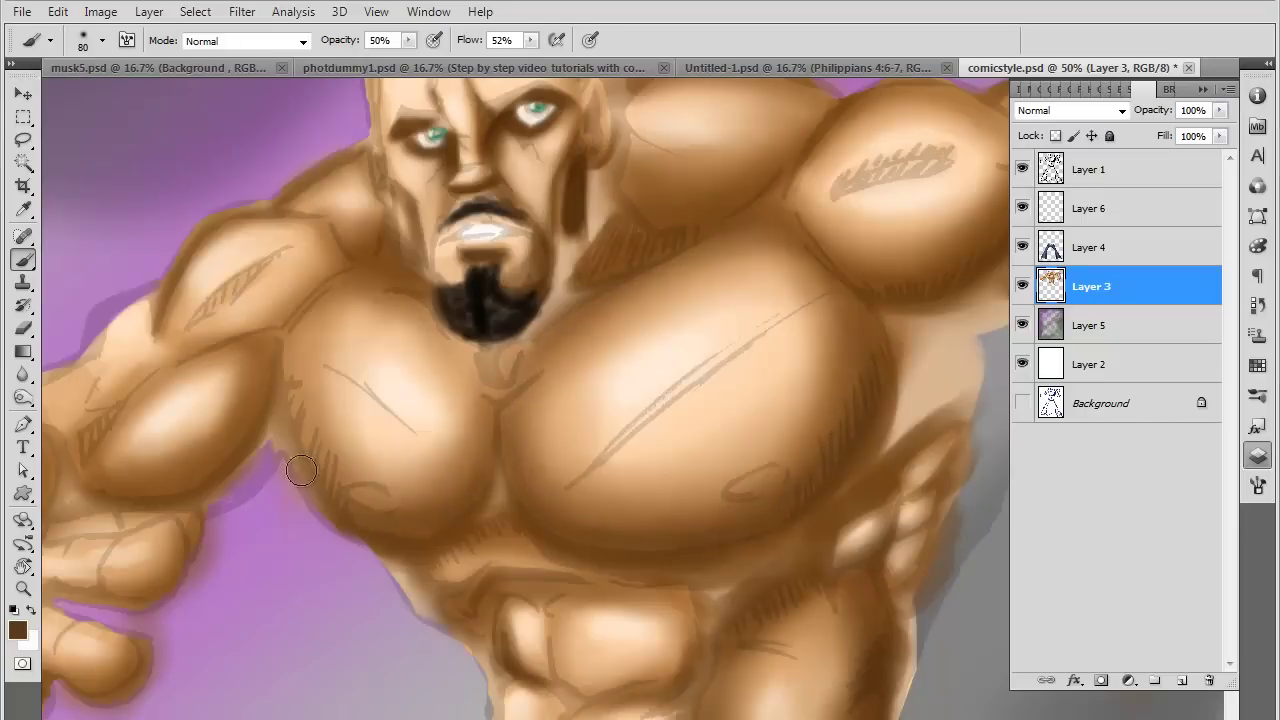
Select Layer 1 and restore the line art to 100% opacity
{"action": "mouse_move", "coordinate": [797, 619]}
{"action": "left_mouse_down"}
{"action": "mouse_move", "coordinate": [765, 615]}
{"action": "mouse_move", "coordinate": [835, 590]}
{"action": "left_mouse_up"}
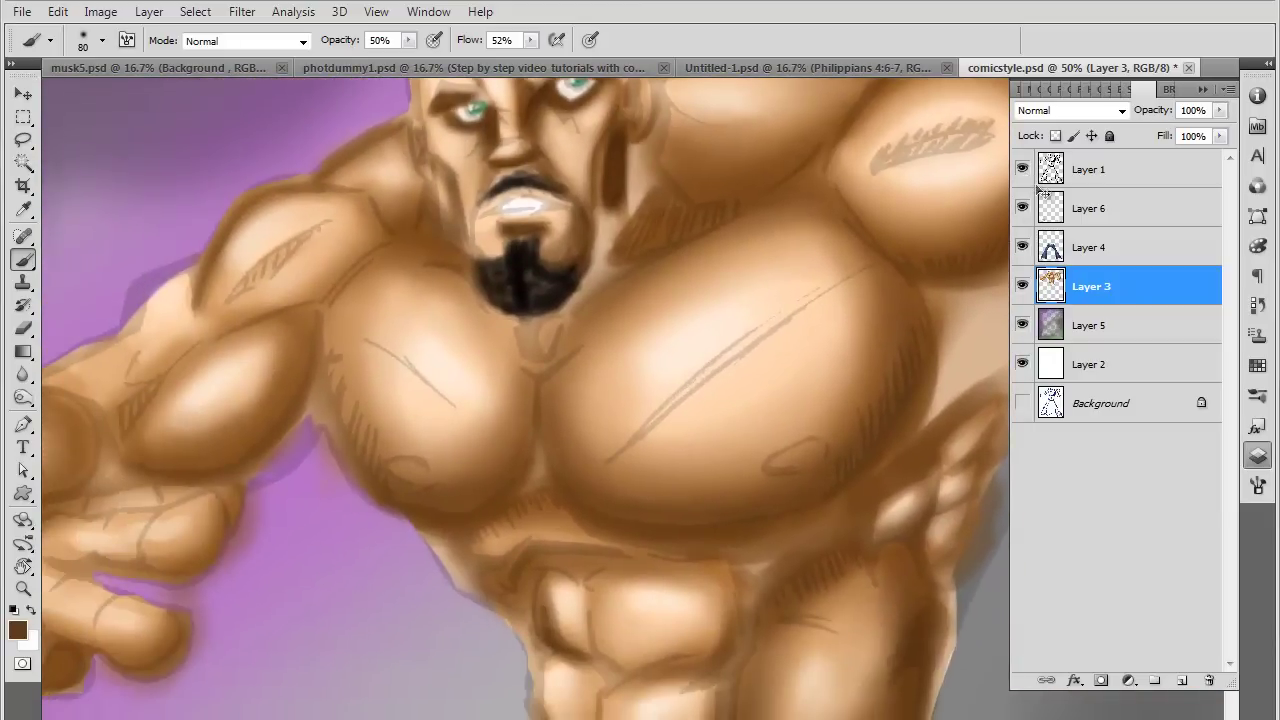
{"action": "left_click", "coordinate": [1090, 170]}
{"action": "left_click", "coordinate": [1219, 110]}
{"action": "left_click_drag", "start_coordinate": [1219, 131], "coordinate": [1140, 130]}
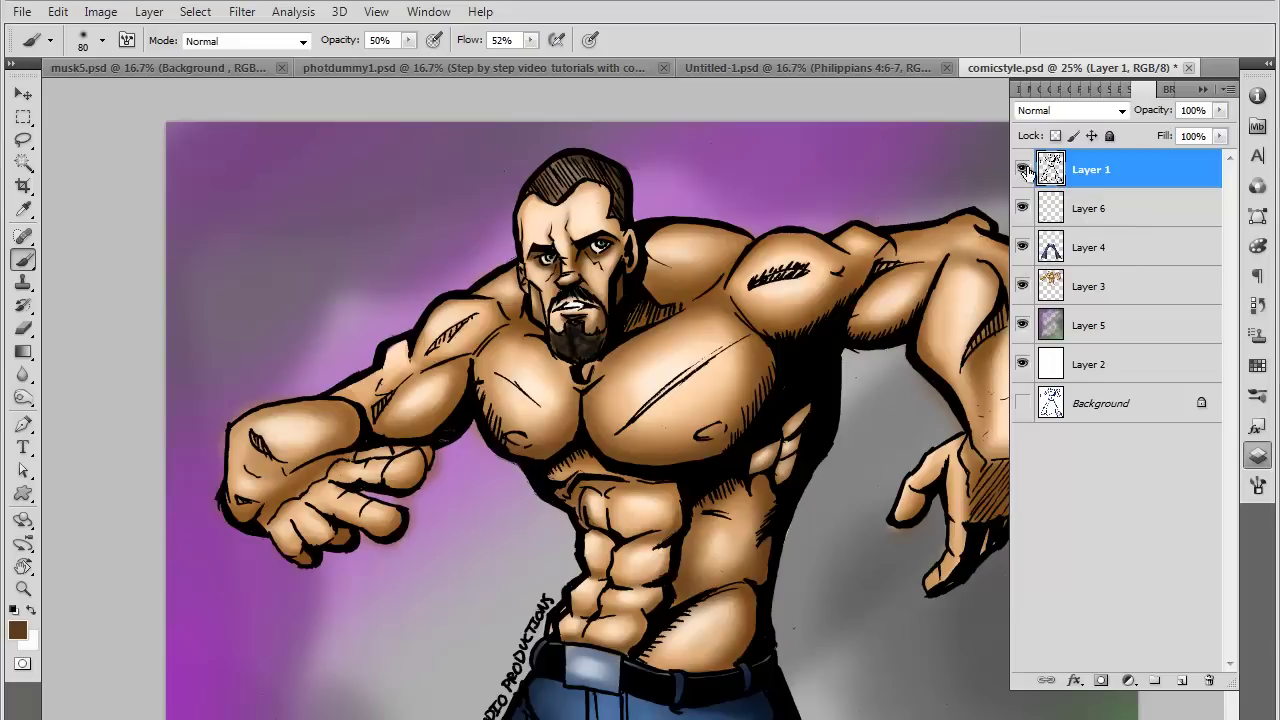
Fade the line art to 14% and toggle Layer 1 visibility to compare
{"action": "left_click", "coordinate": [1214, 110]}
{"action": "mouse_move", "coordinate": [1150, 136]}
{"action": "left_mouse_down"}
{"action": "mouse_move", "coordinate": [1130, 134]}
{"action": "mouse_move", "coordinate": [1258, 131]}
{"action": "left_mouse_up"}
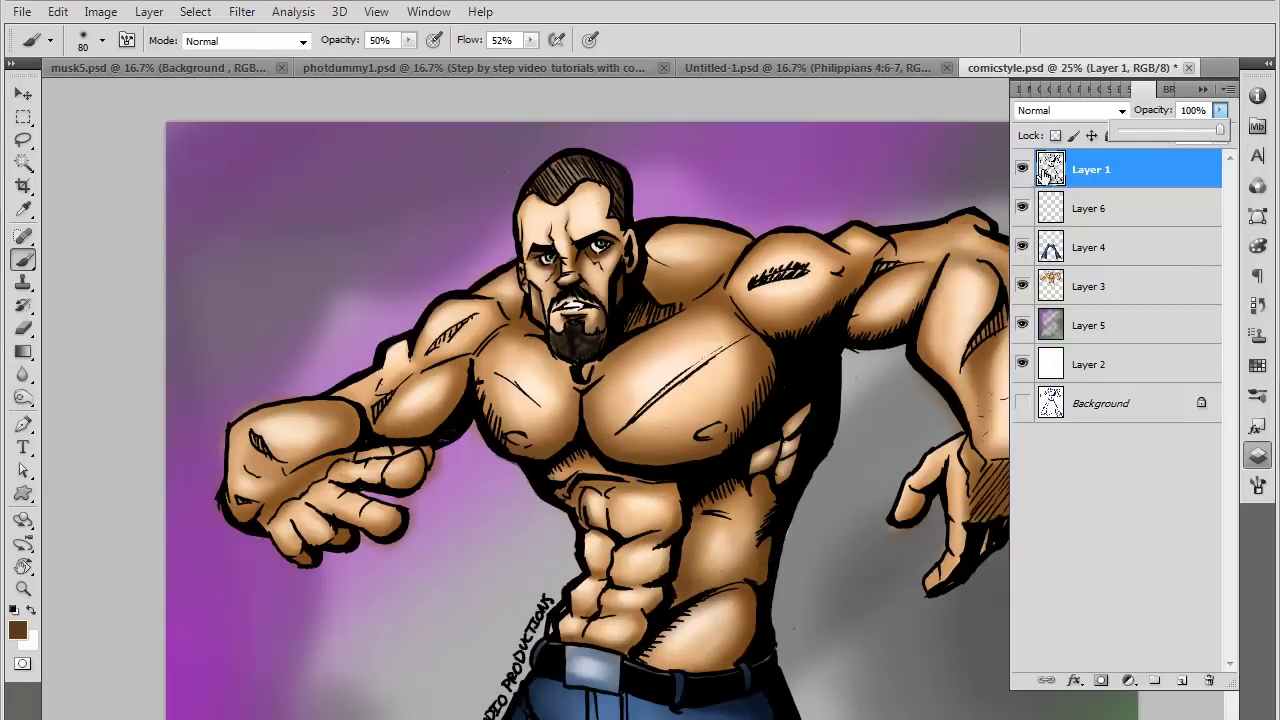
{"action": "left_click", "coordinate": [1022, 169]}
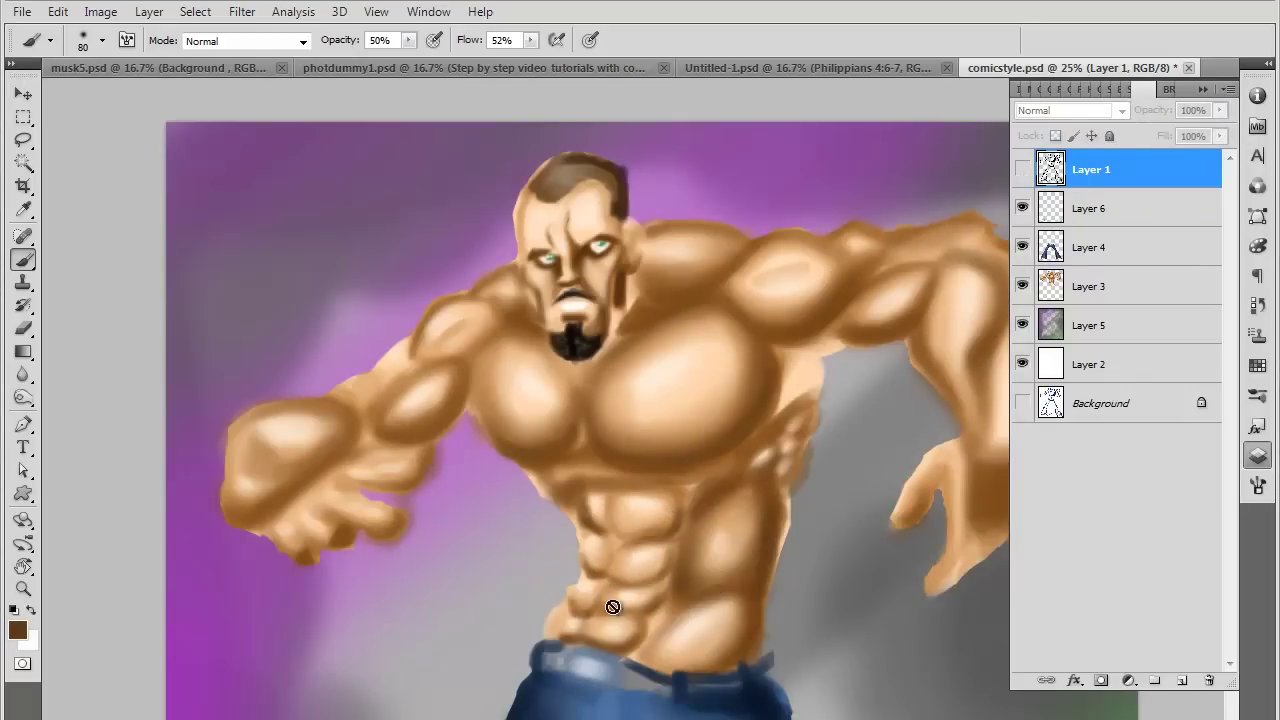
{"action": "left_click", "coordinate": [1022, 208]}
{"action": "left_click", "coordinate": [1022, 169]}
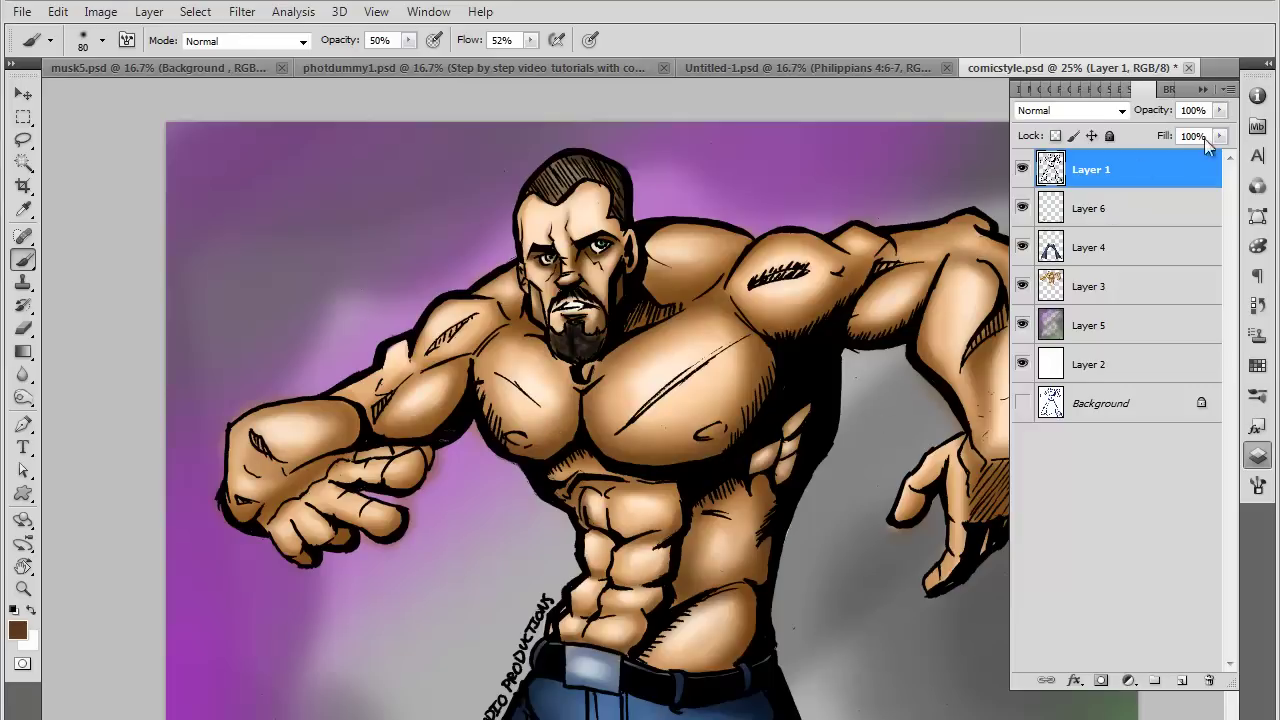
Try 0% line-art opacity, restore it, and regroup the Mini Bridge panel
{"action": "left_click", "coordinate": [1219, 110]}
{"action": "left_click_drag", "start_coordinate": [1185, 137], "coordinate": [1121, 134]}
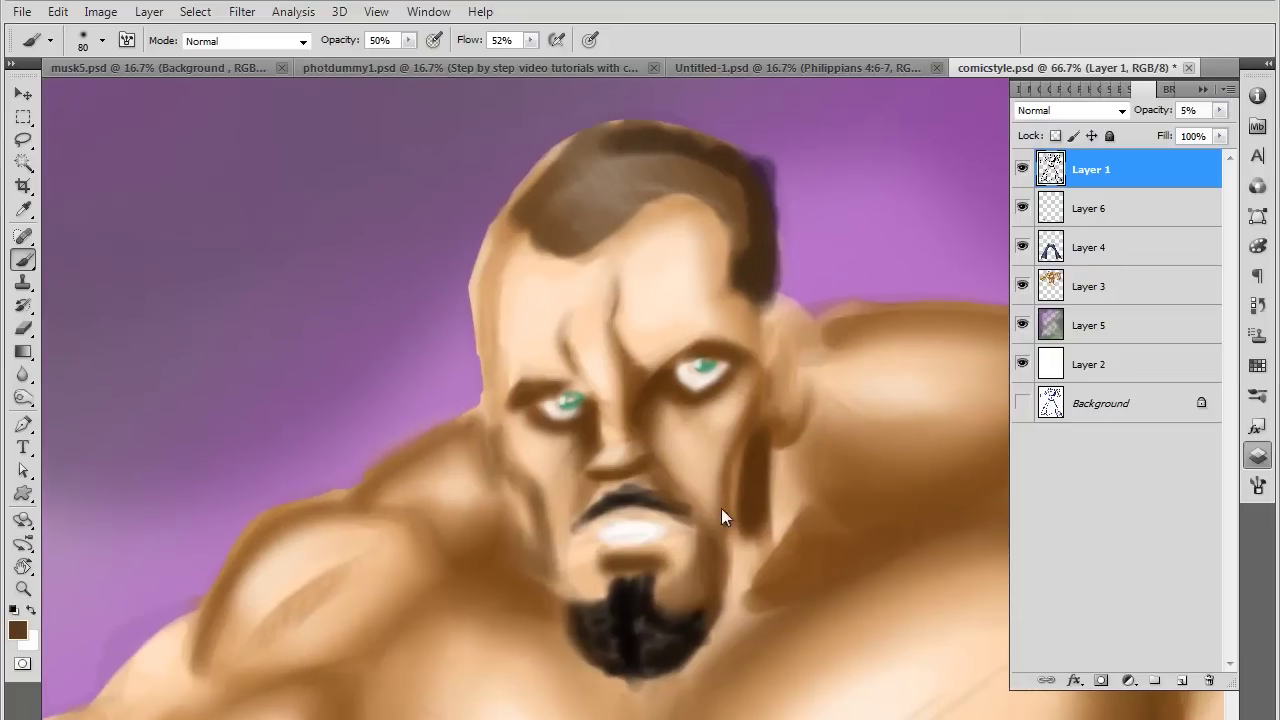
{"action": "mouse_move", "coordinate": [1219, 110]}
{"action": "left_mouse_down"}
{"action": "mouse_move", "coordinate": [1256, 135]}
{"action": "mouse_move", "coordinate": [1220, 135]}
{"action": "left_mouse_up"}
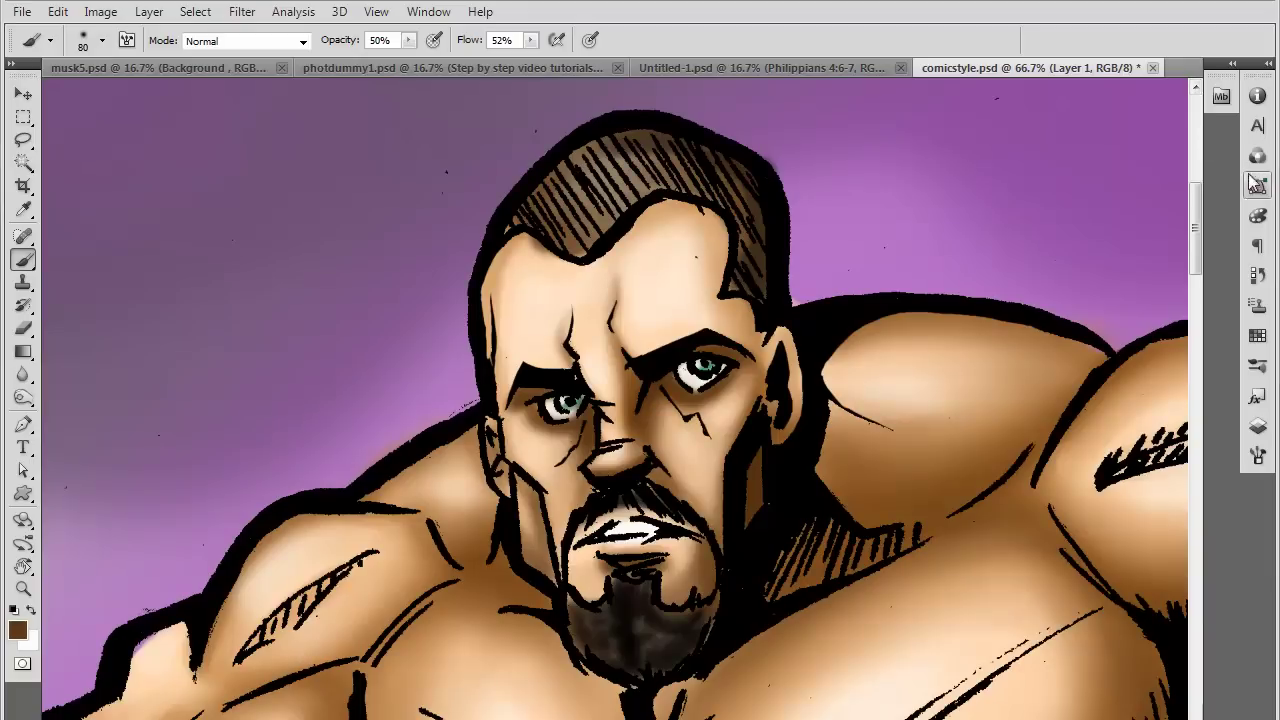
{"action": "left_click_drag", "start_coordinate": [1221, 96], "coordinate": [1262, 470]}
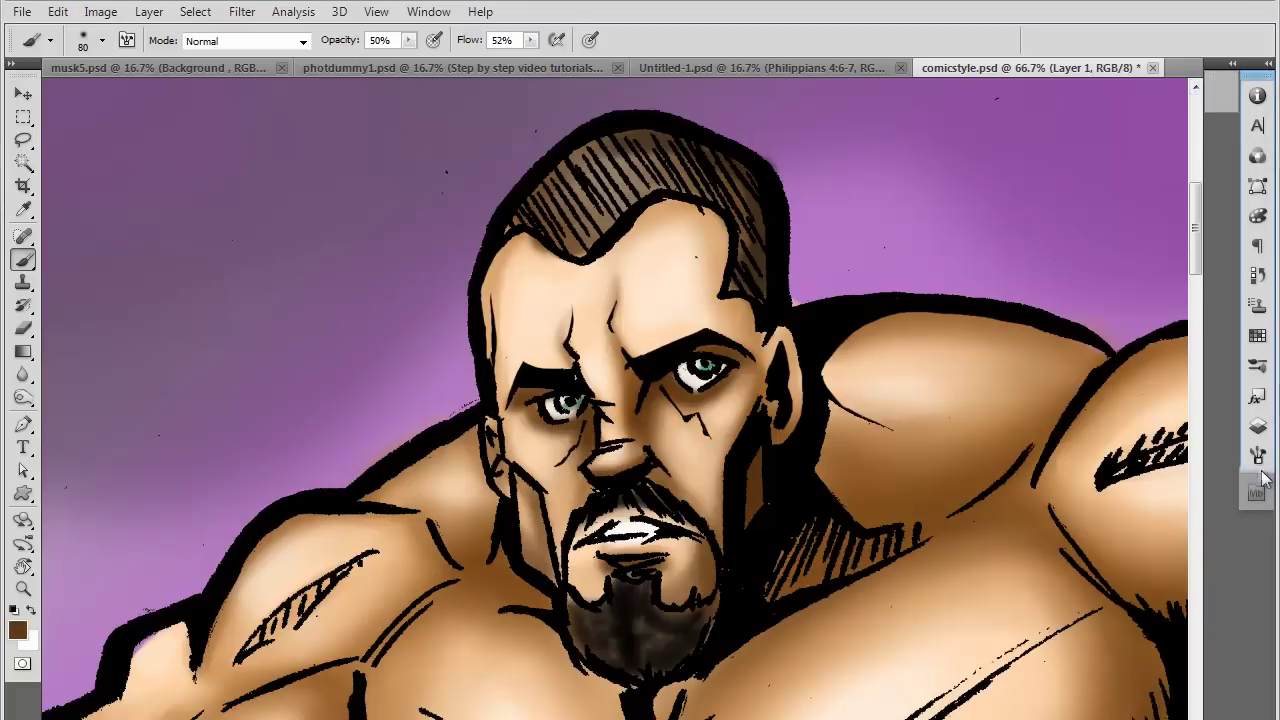
{"action": "left_click", "coordinate": [1258, 425]}
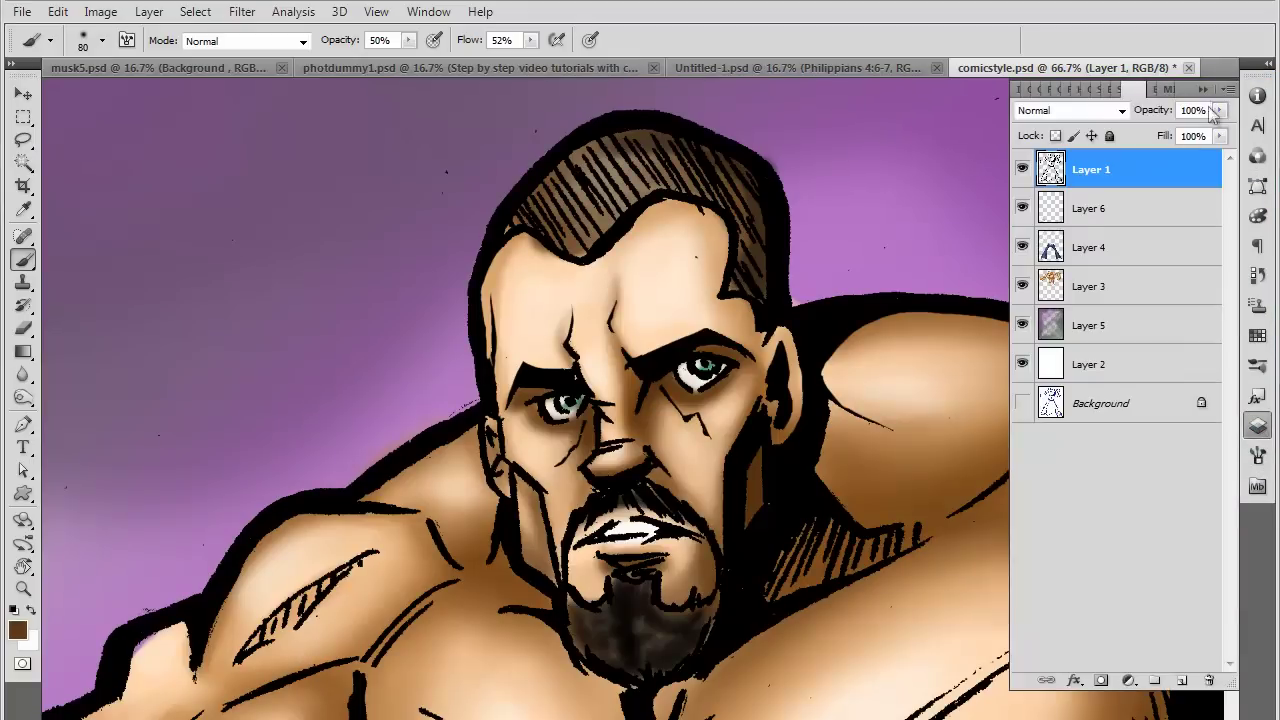
Lower Layer 1 opacity through 15% down to 0%
{"action": "left_click", "coordinate": [1219, 110]}
{"action": "left_click_drag", "start_coordinate": [1219, 133], "coordinate": [1135, 135]}
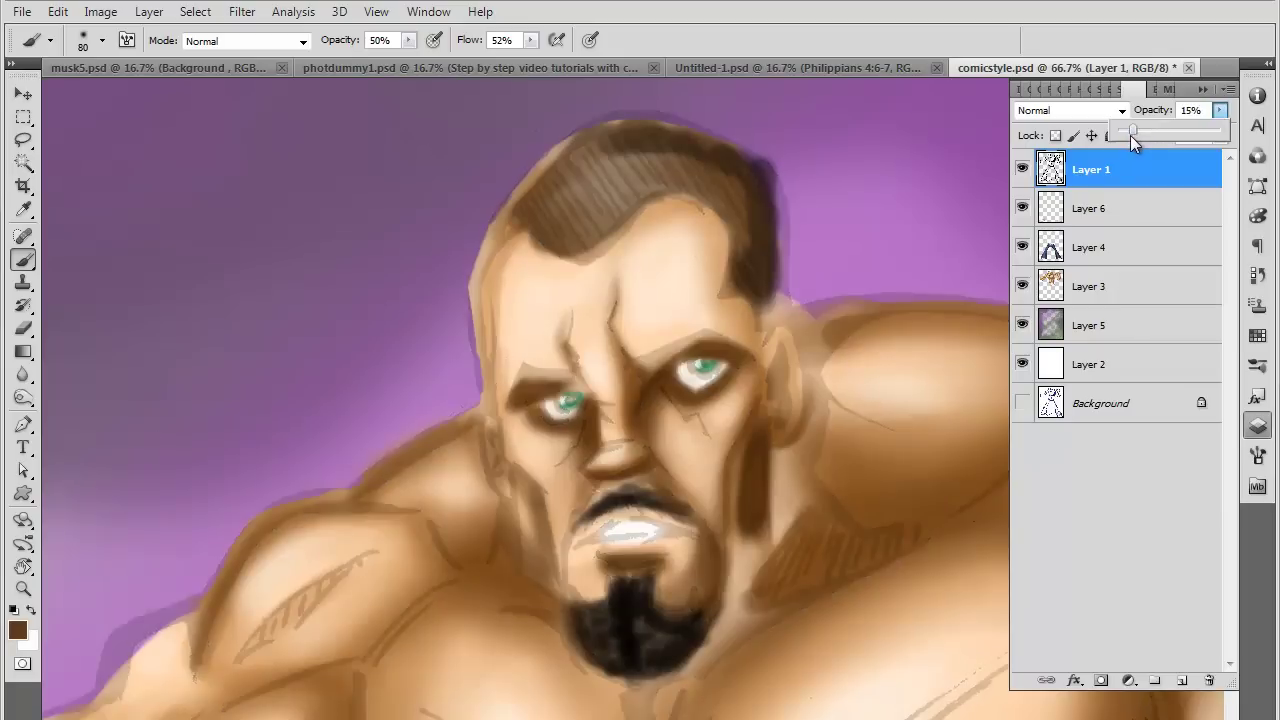
{"action": "left_click_drag", "start_coordinate": [1135, 135], "coordinate": [1106, 135]}
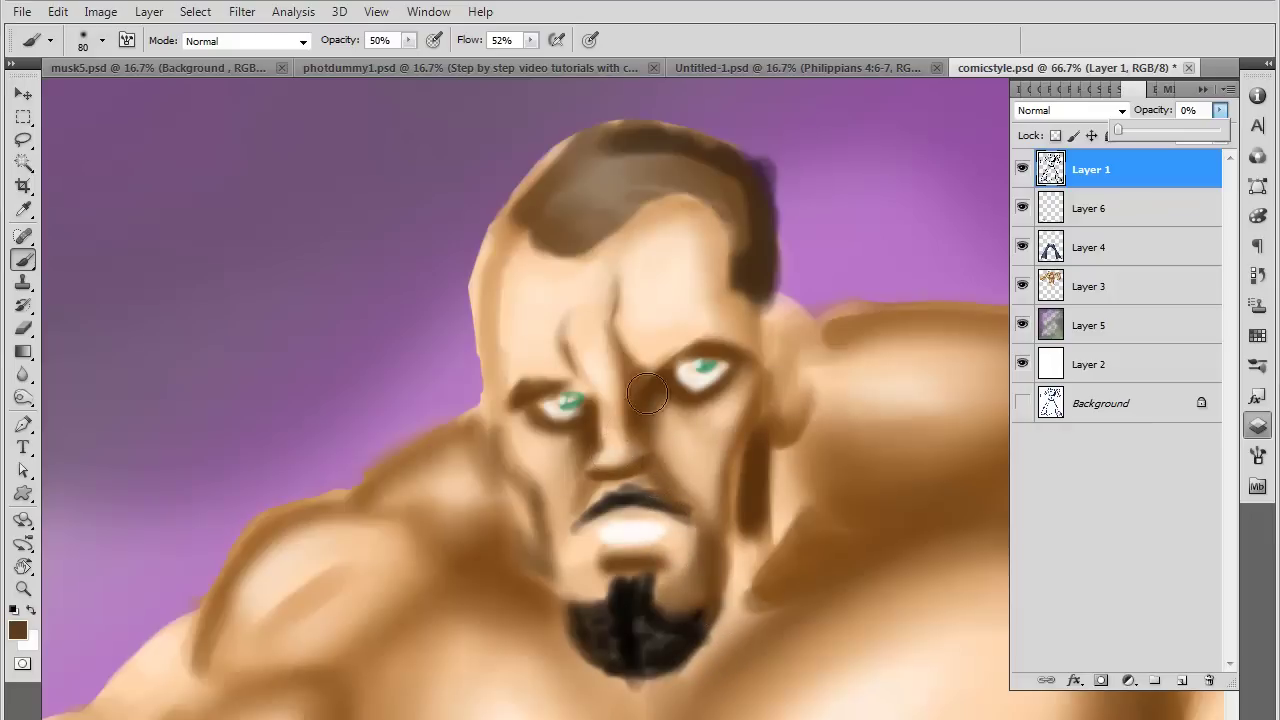
{"action": "scroll", "coordinate": [638, 402], "scroll_direction": "up", "scroll_amount": 2}
{"action": "scroll", "coordinate": [638, 402], "scroll_direction": "up", "scroll_amount": 2}
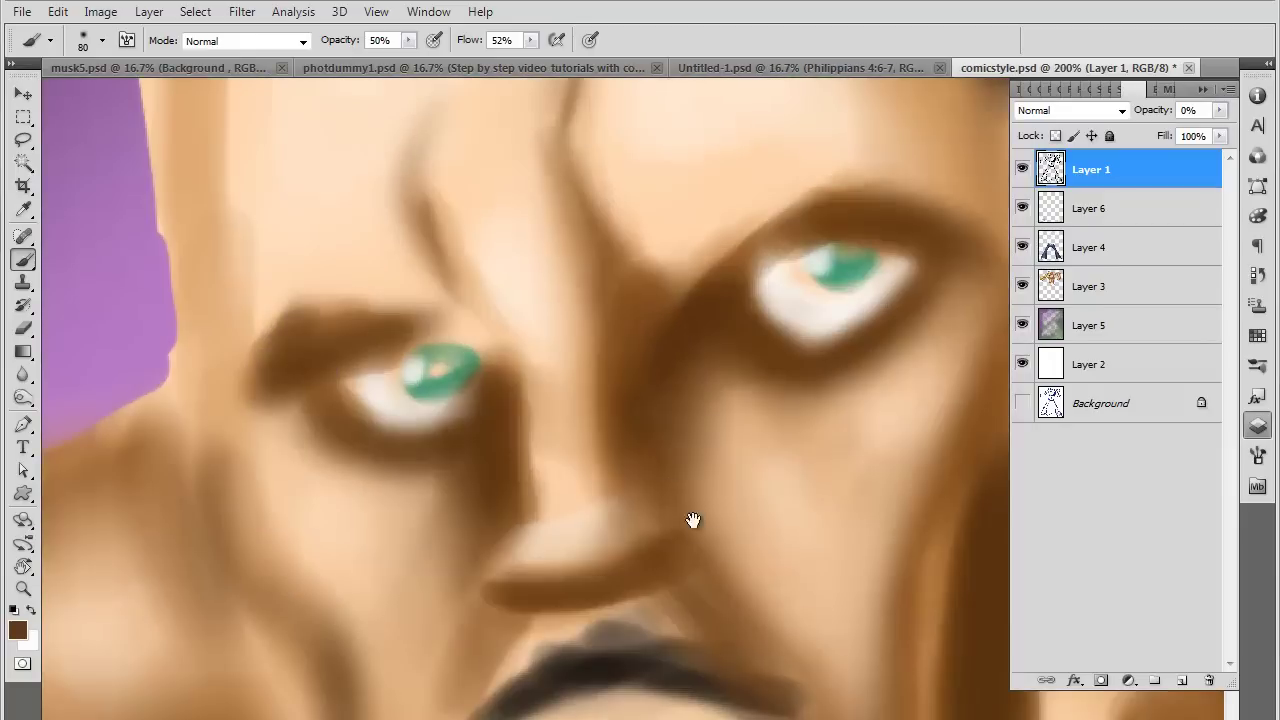
{"action": "scroll", "coordinate": [723, 514], "scroll_direction": "down", "scroll_amount": 3}
{"action": "scroll", "coordinate": [728, 486], "scroll_direction": "down", "scroll_amount": 2}
Sample nose skin tone and paint dark shadows at the nose and between the brows on Layer 3
{"action": "key", "text": "bracketleft"}
{"action": "key", "text": "bracketleft"}
{"action": "key", "text": "bracketleft"}
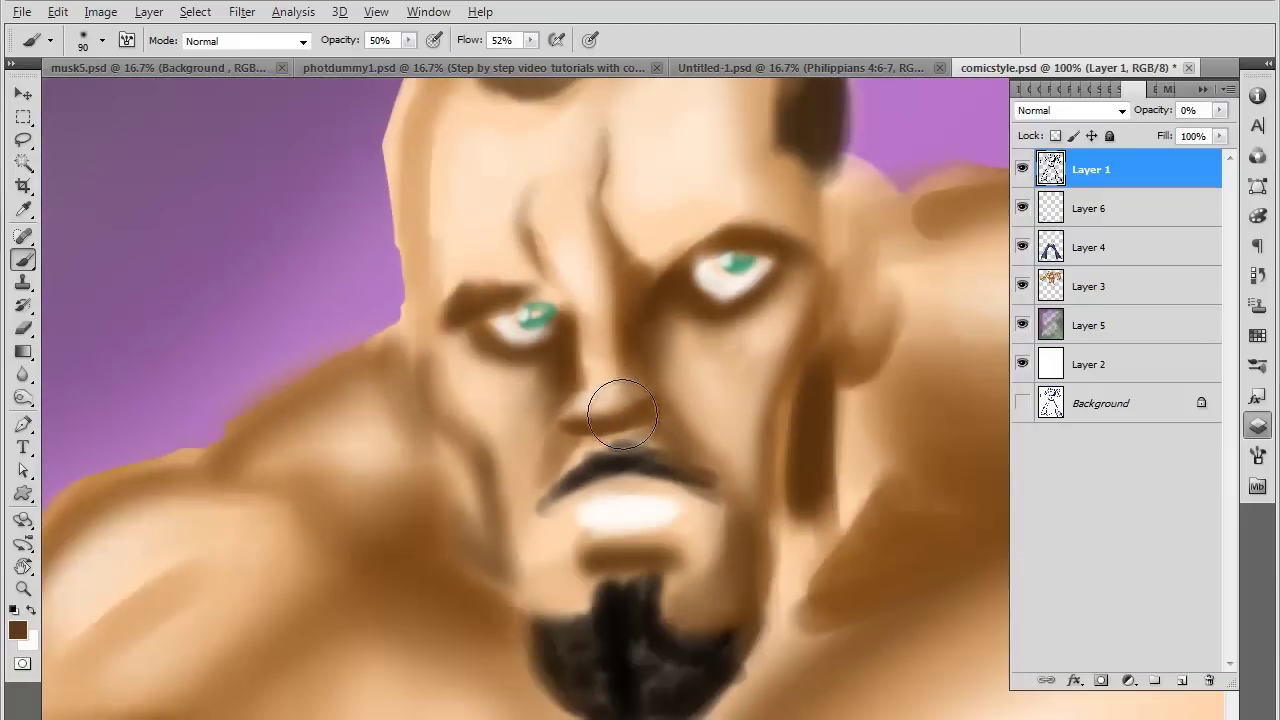
{"action": "key", "text": "bracketleft"}
{"action": "key", "text": "bracketleft"}
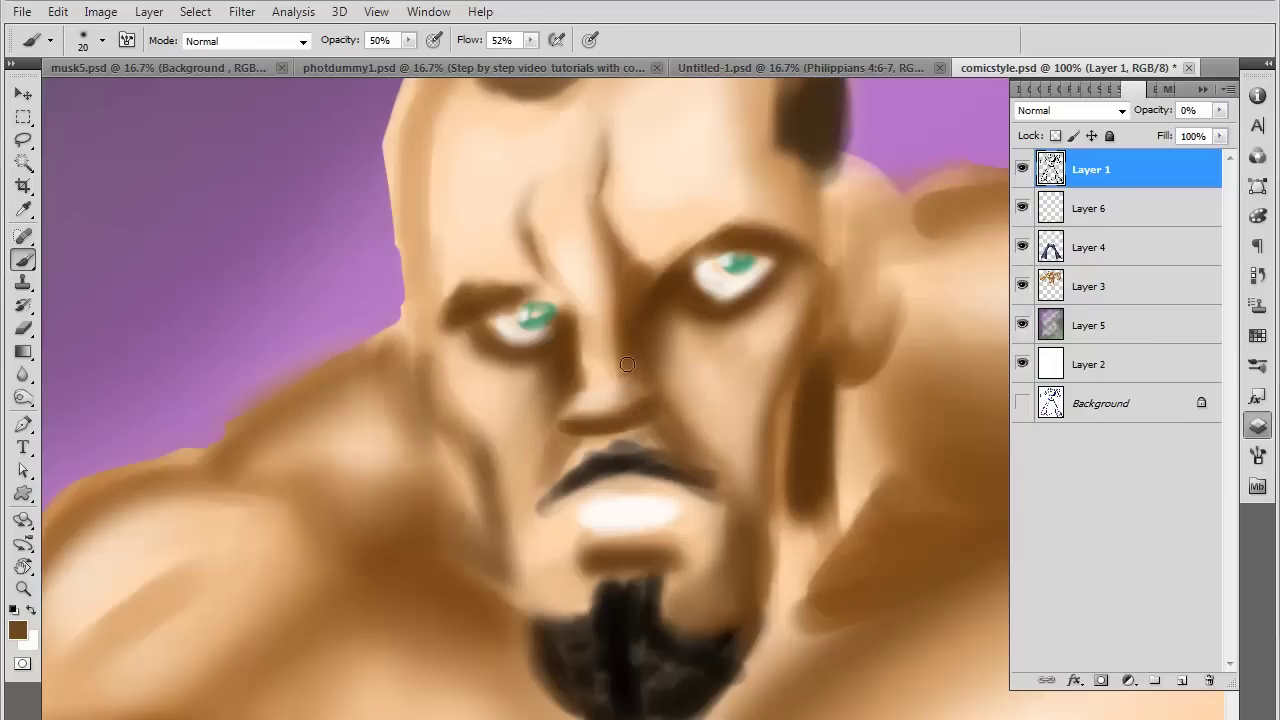
{"action": "left_click", "coordinate": [635, 410], "text": "alt"}
{"action": "left_click", "coordinate": [1068, 288]}
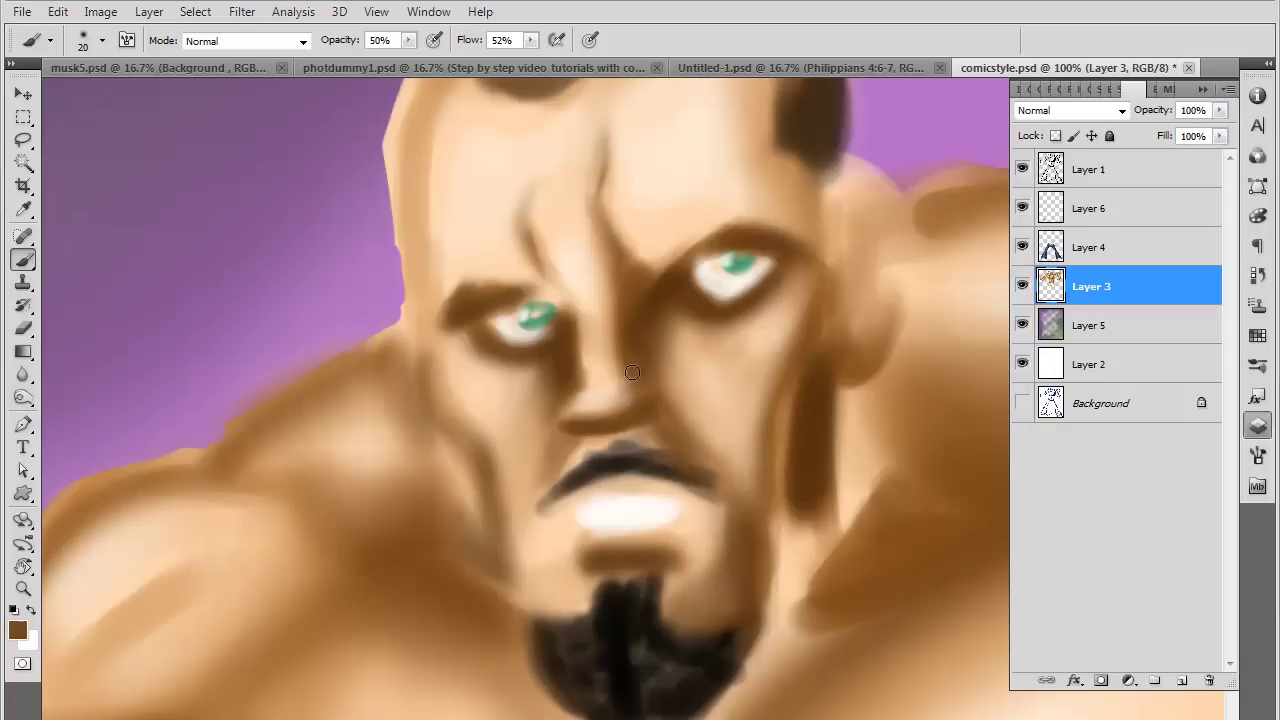
{"action": "left_click_drag", "start_coordinate": [590, 421], "coordinate": [558, 419]}
{"action": "left_click_drag", "start_coordinate": [530, 300], "coordinate": [580, 305]}
Set brush opacity 66%, flow 60%, size 15, and sample a light tan from the face
{"action": "key", "text": "bracketright"}
{"action": "key", "text": "bracketright"}
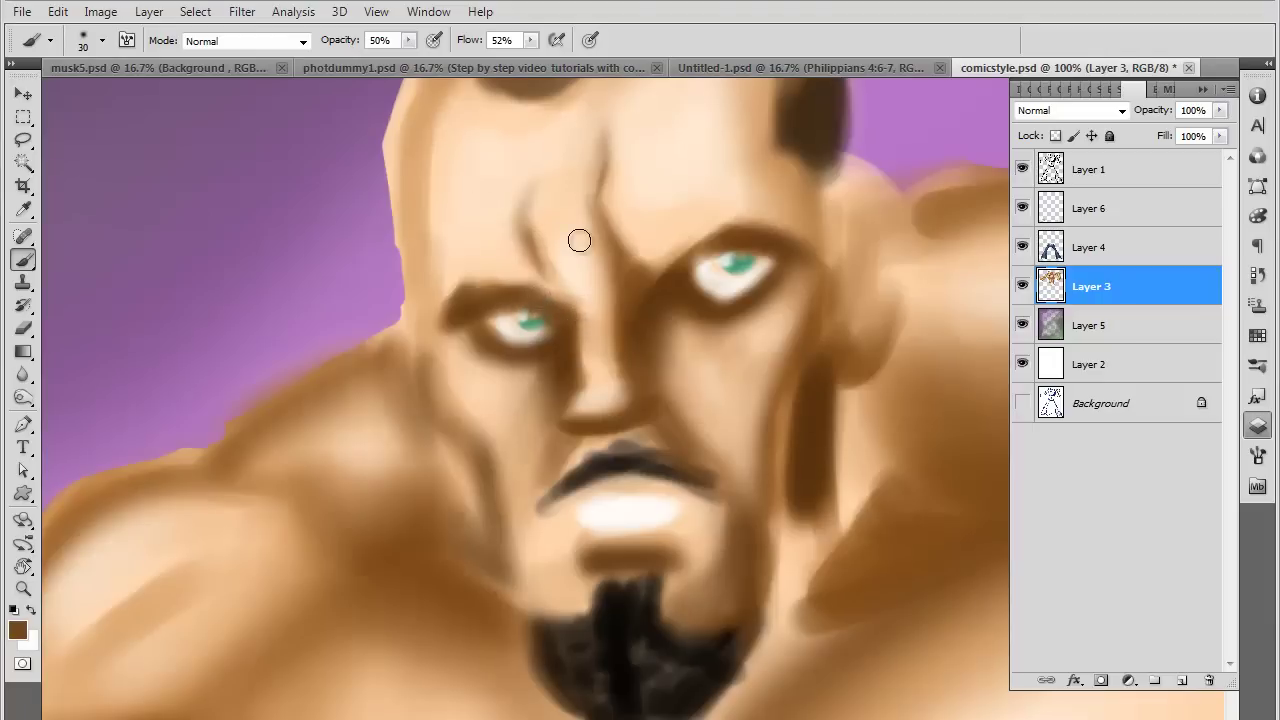
{"action": "left_click", "coordinate": [408, 40]}
{"action": "left_click_drag", "start_coordinate": [410, 62], "coordinate": [429, 62]}
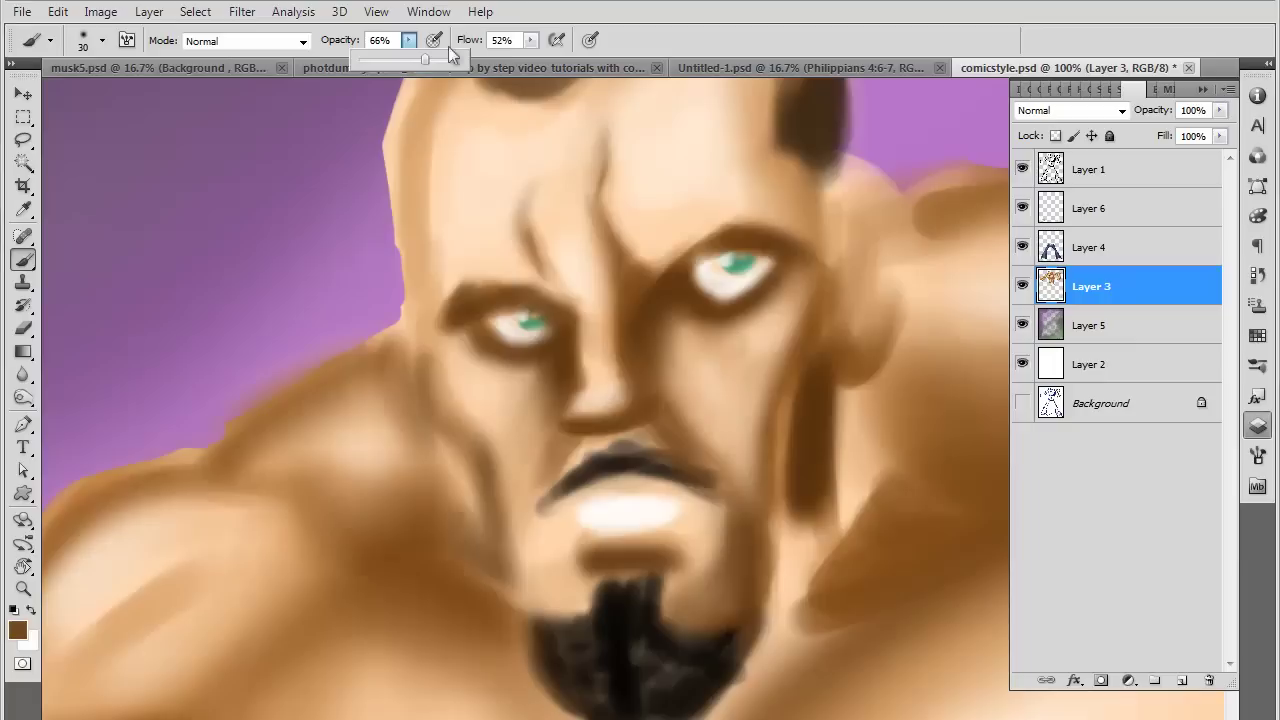
{"action": "left_click", "coordinate": [530, 40]}
{"action": "left_click_drag", "start_coordinate": [530, 62], "coordinate": [538, 62]}
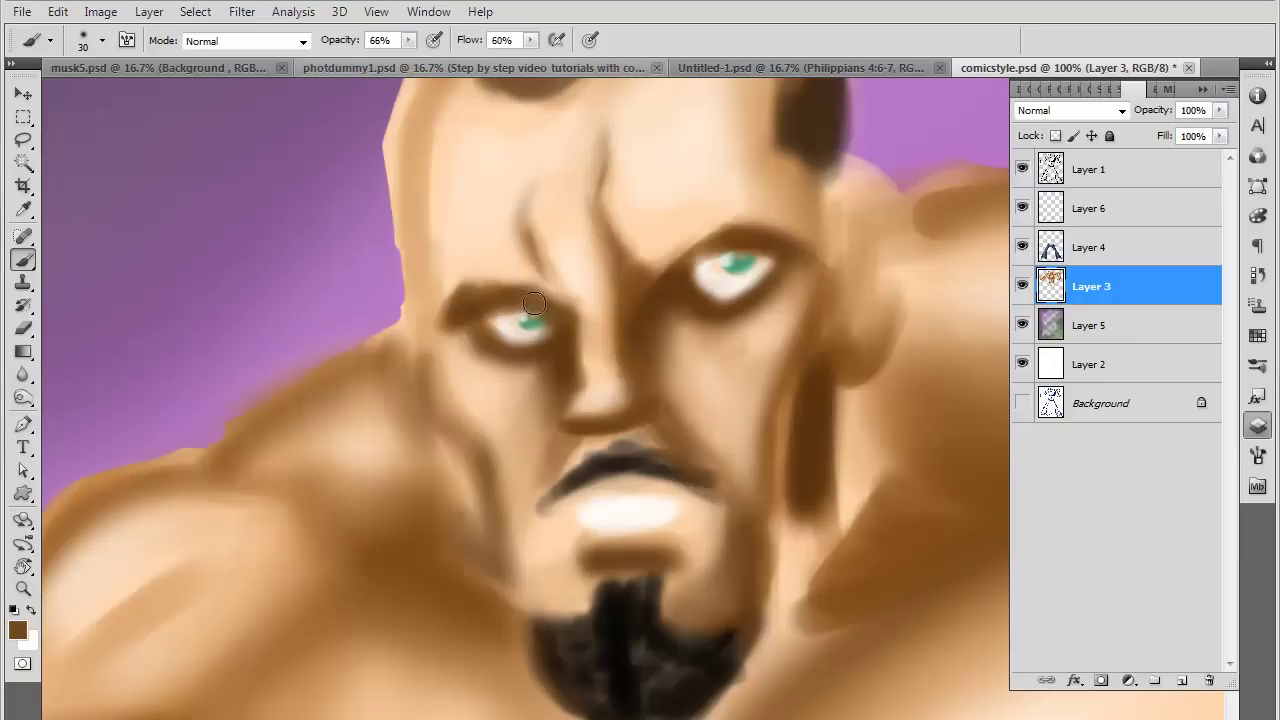
{"action": "key", "text": "bracketleft"}
{"action": "key", "text": "bracketleft"}
{"action": "key", "text": "bracketleft"}
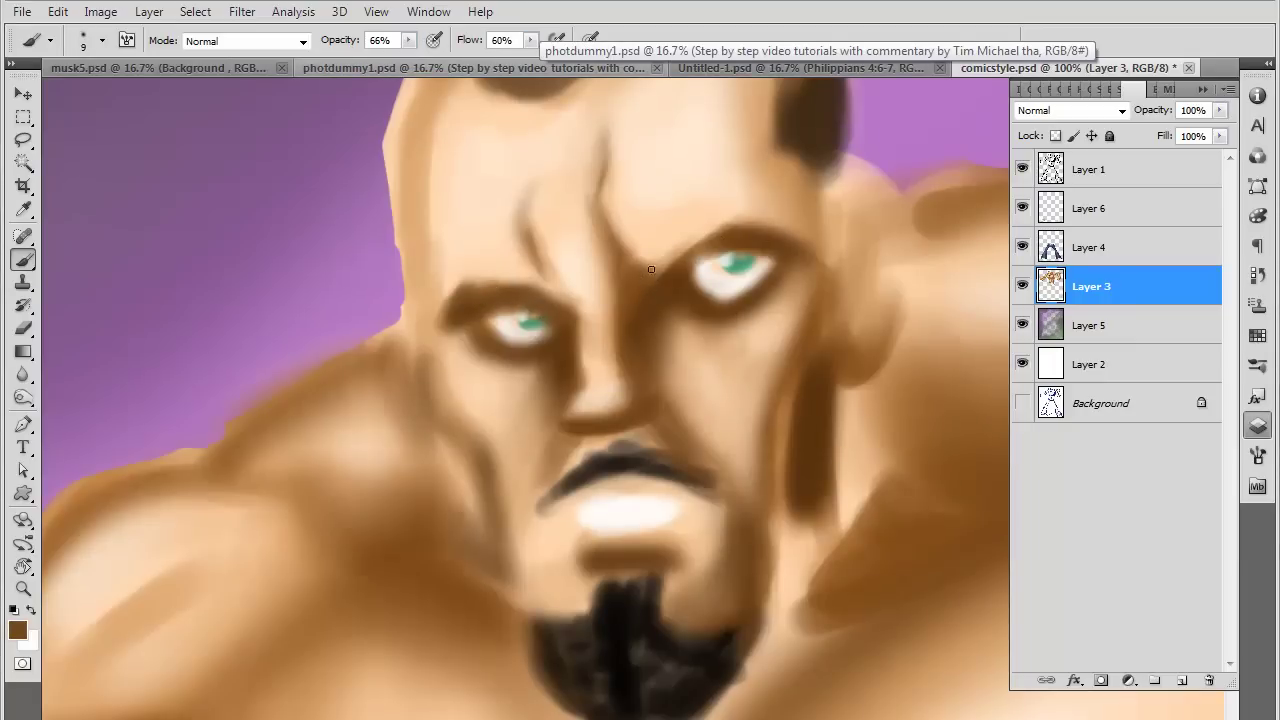
{"action": "left_click", "coordinate": [630, 427], "text": "alt"}
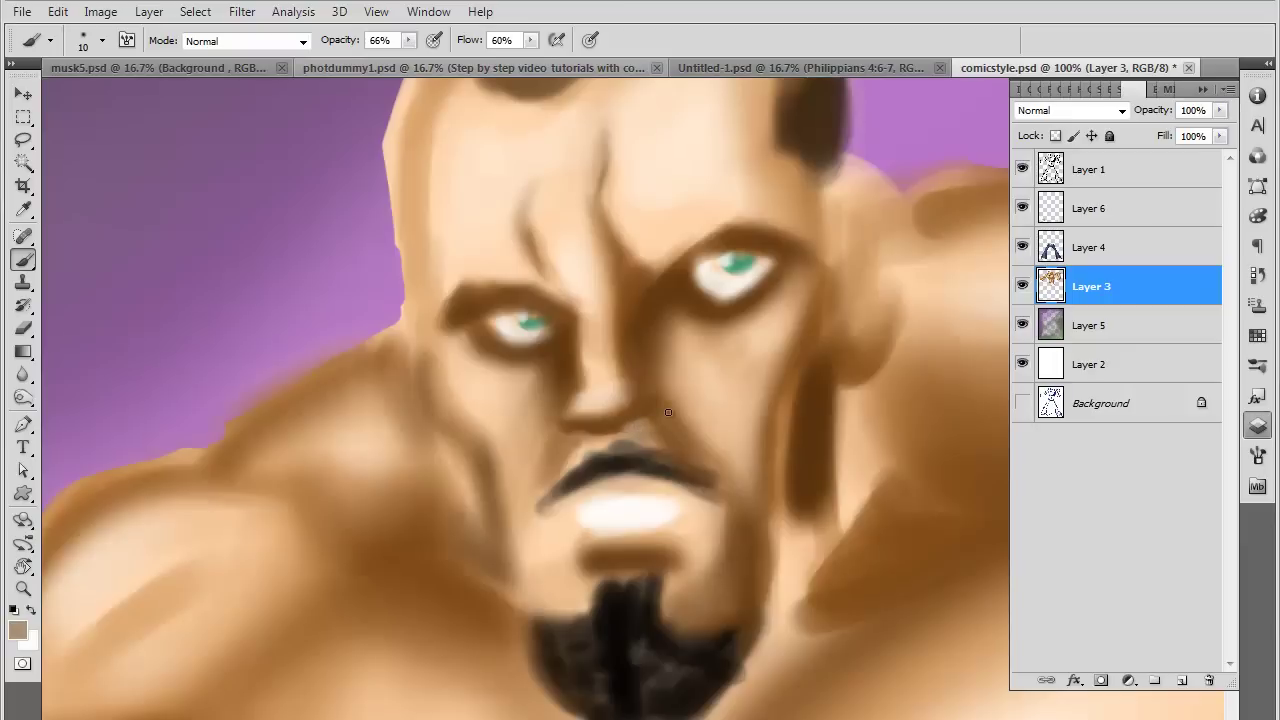
{"action": "key", "text": "alt"}
Sample a face brown and choose a darker brown as the foreground colour
{"action": "left_click", "coordinate": [690, 392], "text": "alt"}
{"action": "left_click", "coordinate": [668, 286], "text": "alt"}
{"action": "left_click", "coordinate": [17, 629]}
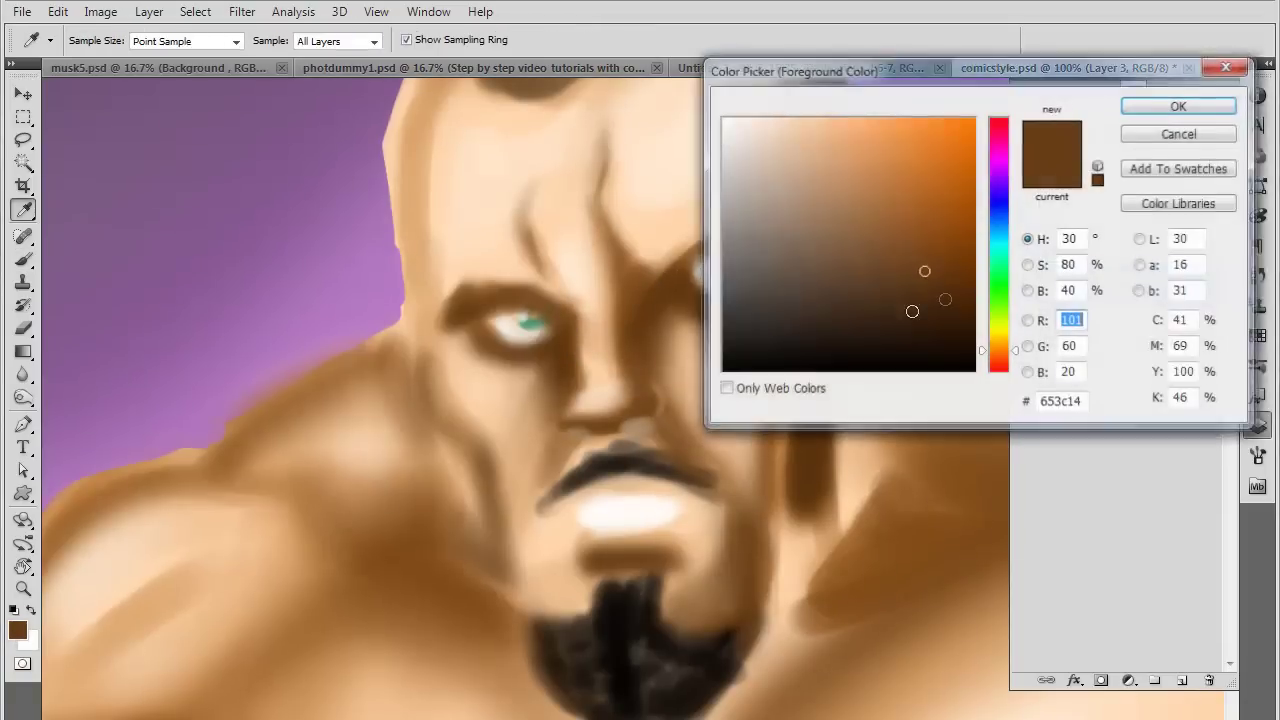
{"action": "left_click", "coordinate": [926, 306]}
{"action": "left_click", "coordinate": [1178, 106]}
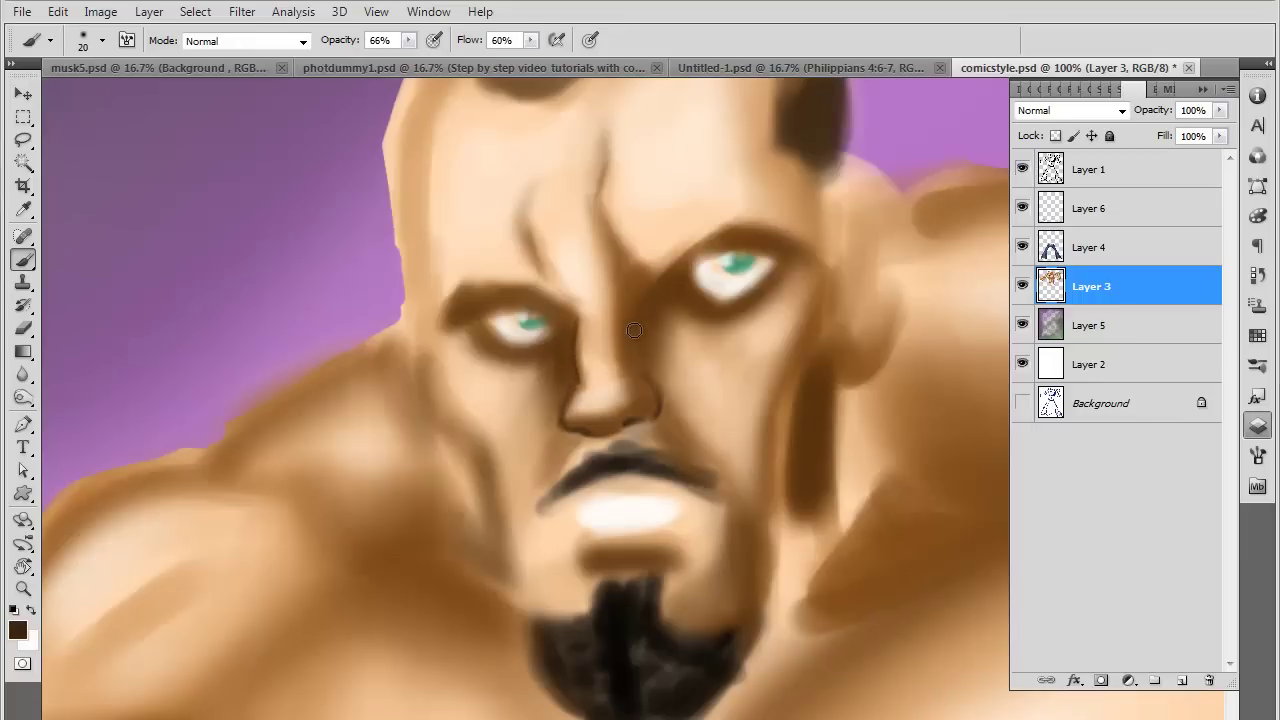
Darken the nose bridge, both upper eyelids, and the shadows around the eyes
{"action": "key", "text": "bracketright"}
{"action": "left_click_drag", "start_coordinate": [637, 292], "coordinate": [630, 307]}
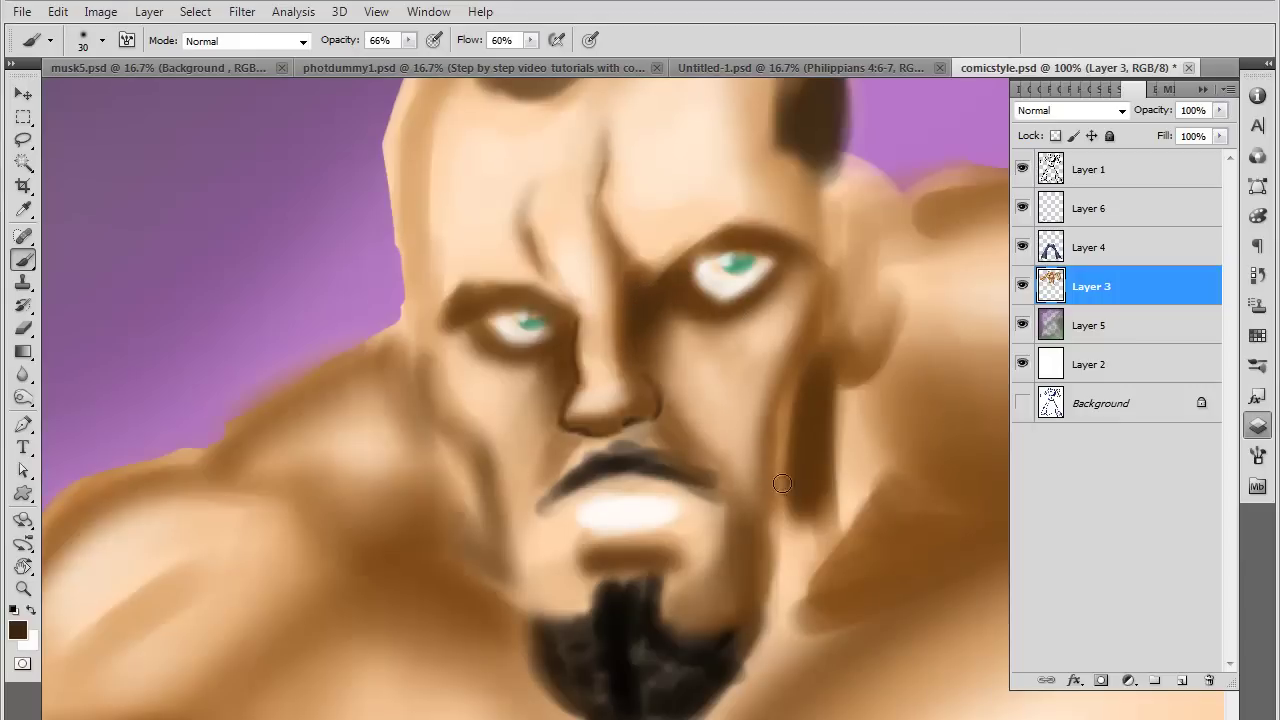
{"action": "key", "text": "bracketleft"}
{"action": "key", "text": "bracketleft"}
{"action": "key", "text": "bracketleft"}
{"action": "left_click_drag", "start_coordinate": [686, 270], "coordinate": [729, 246]}
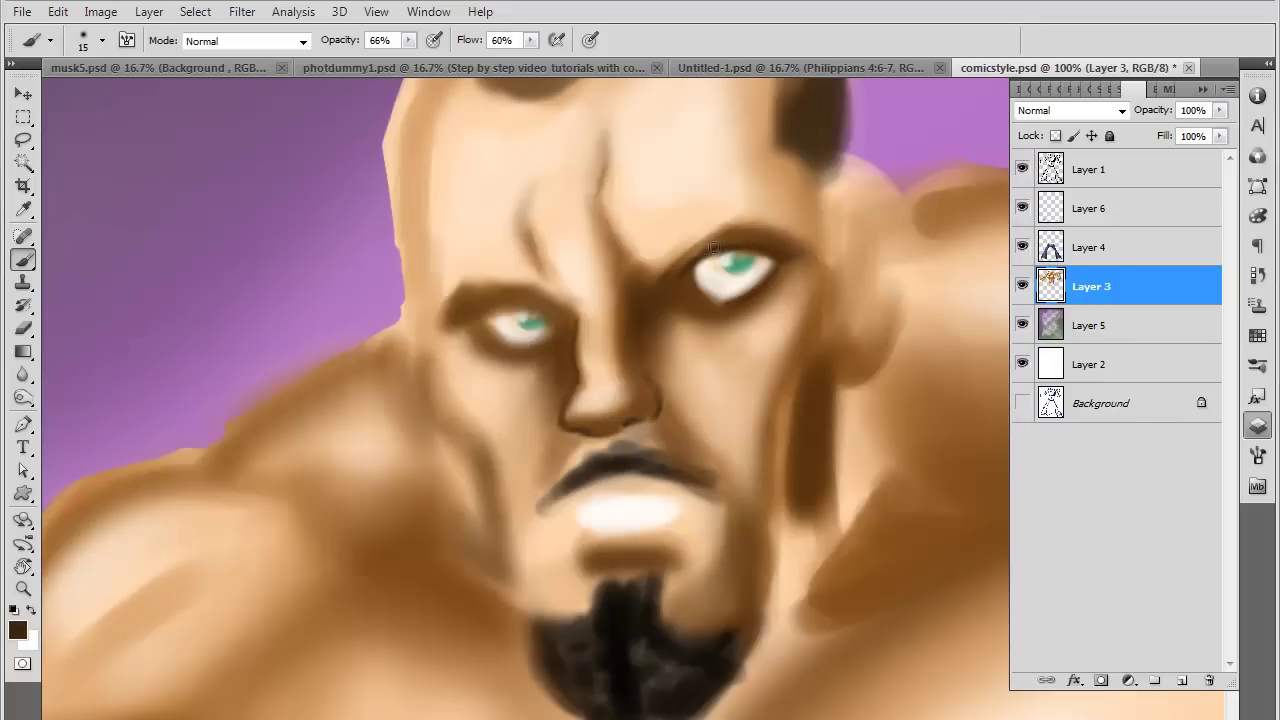
{"action": "left_click_drag", "start_coordinate": [697, 287], "coordinate": [725, 301]}
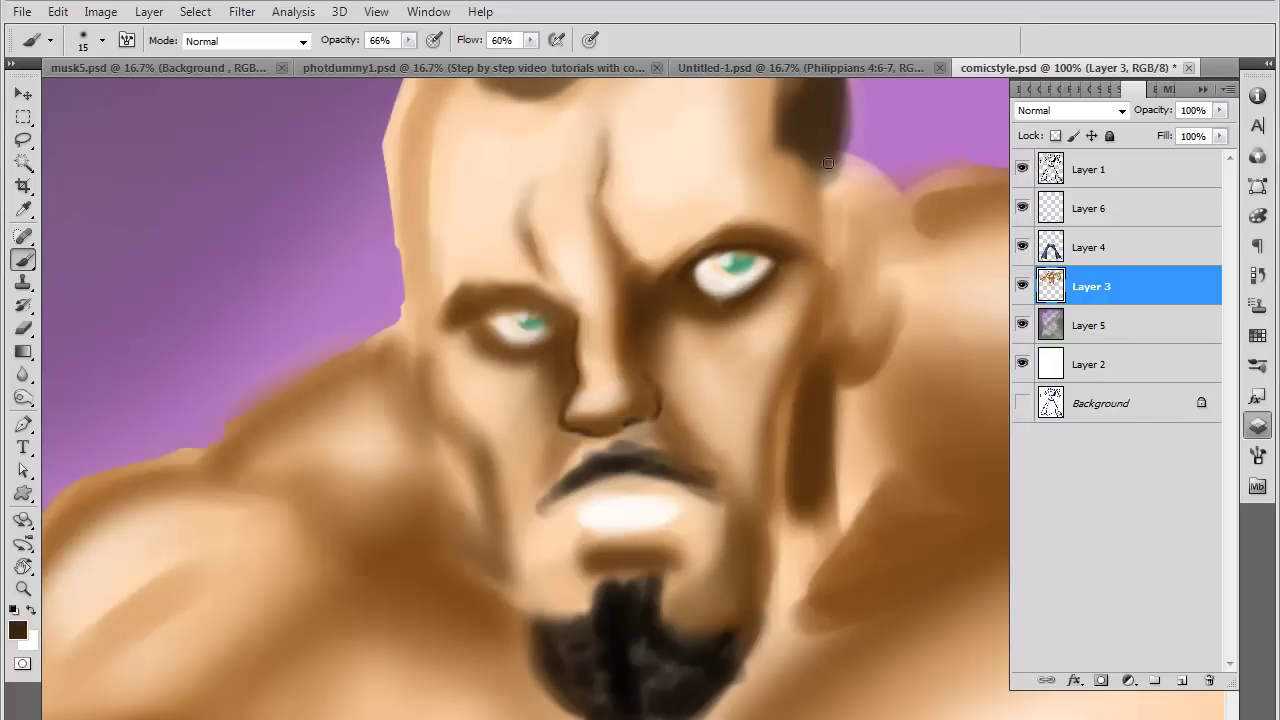
{"action": "left_click_drag", "start_coordinate": [515, 302], "coordinate": [528, 315]}
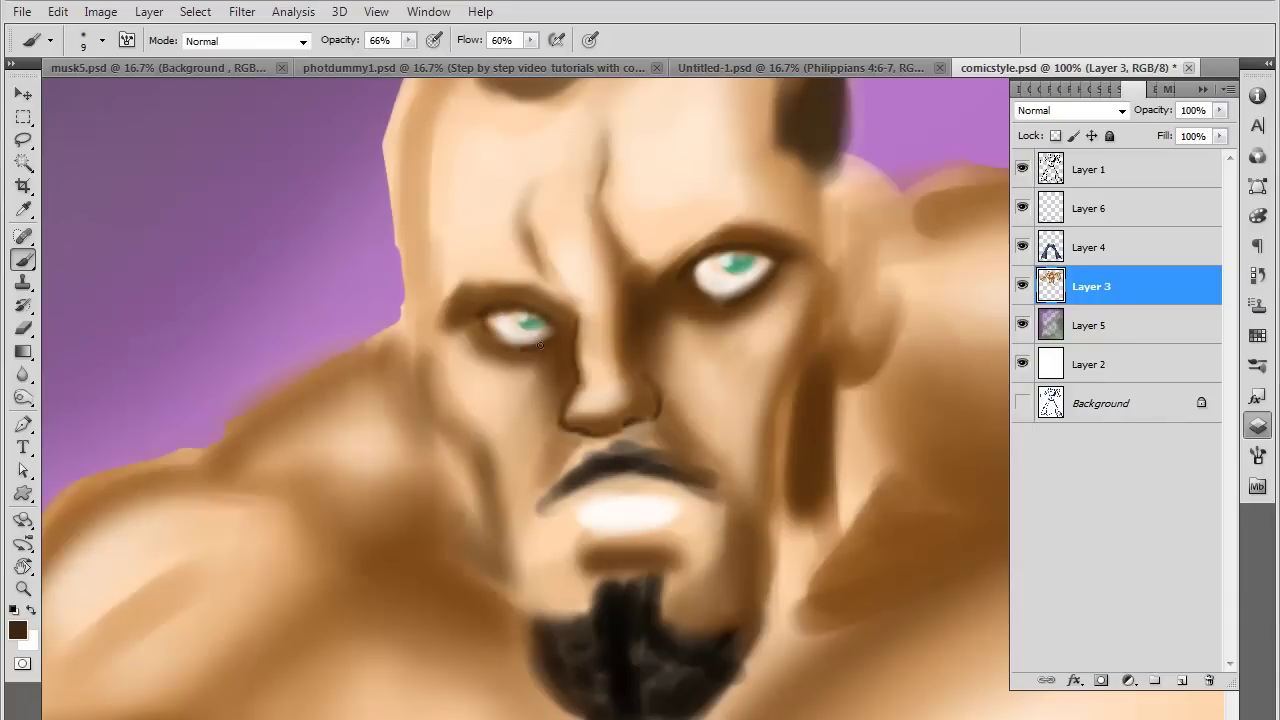
{"action": "mouse_move", "coordinate": [480, 312]}
{"action": "left_mouse_down"}
{"action": "mouse_move", "coordinate": [514, 292]}
{"action": "mouse_move", "coordinate": [520, 350]}
{"action": "mouse_move", "coordinate": [565, 338]}
{"action": "left_mouse_up"}
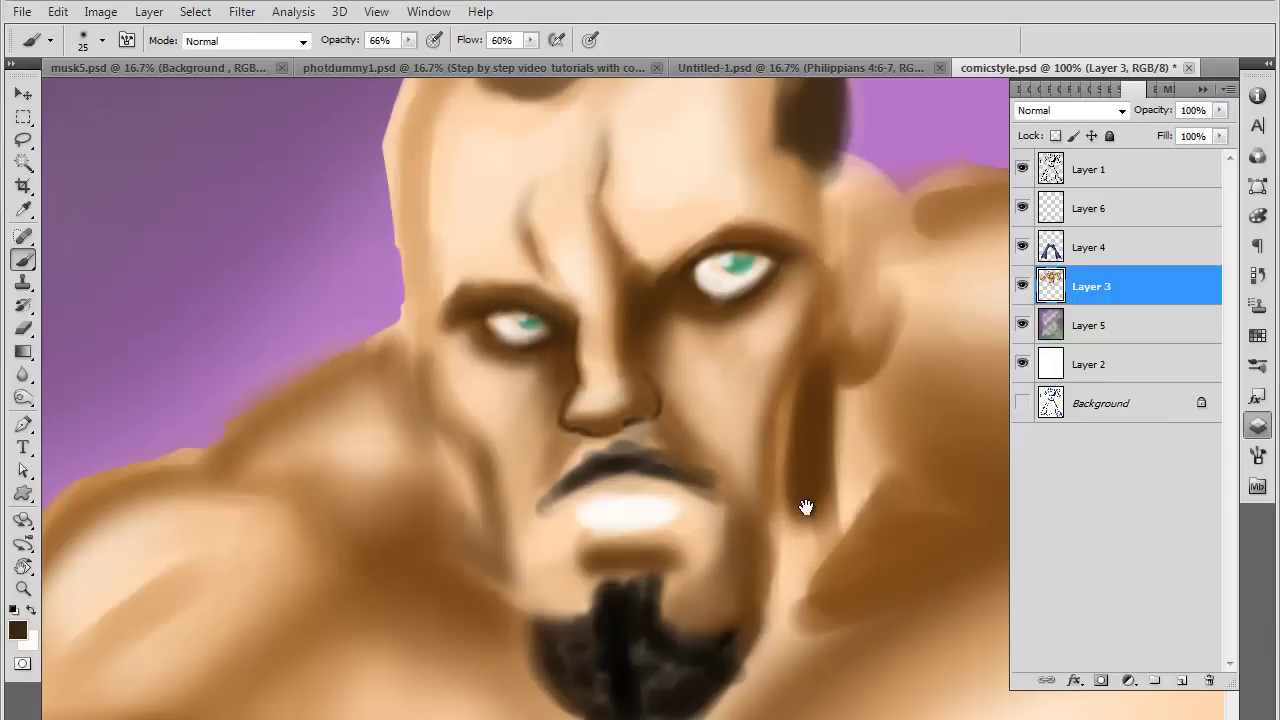
Darken the mouth corners, then undo those strokes
{"action": "scroll", "coordinate": [700, 470], "scroll_direction": "down", "scroll_amount": 3}
{"action": "key", "text": "bracketleft"}
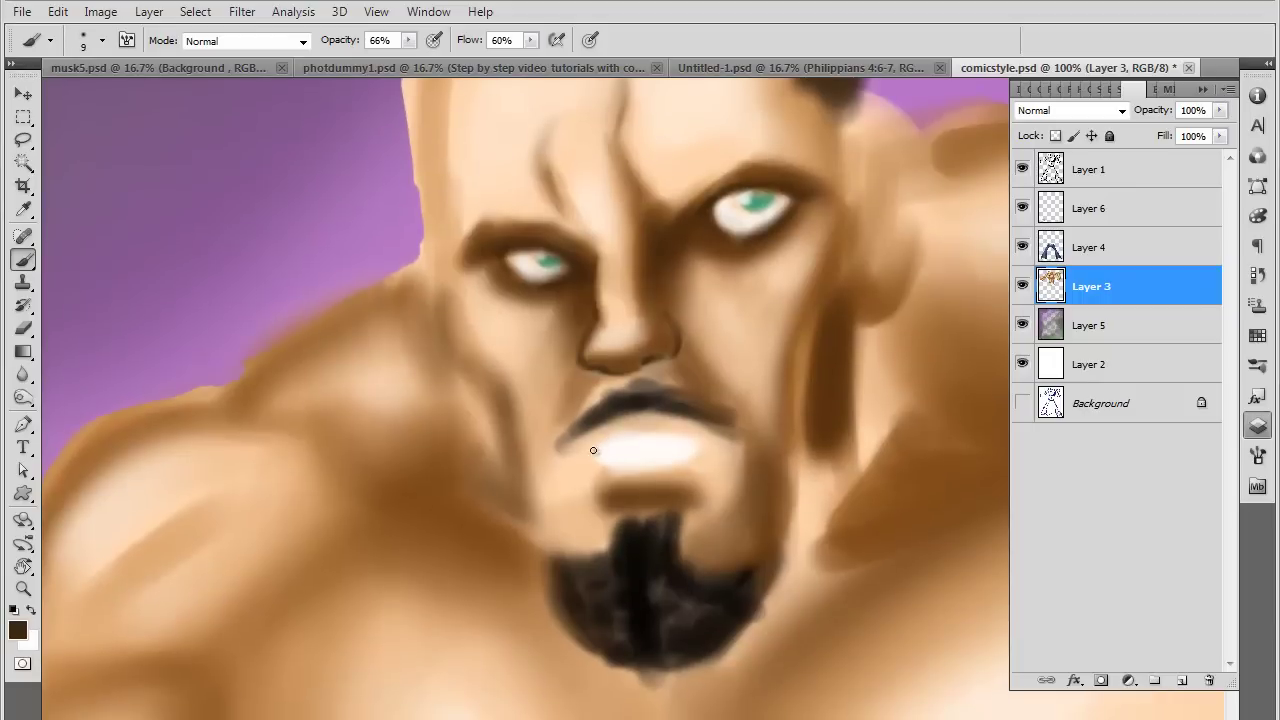
{"action": "left_click_drag", "start_coordinate": [593, 450], "coordinate": [585, 455]}
{"action": "mouse_move", "coordinate": [717, 455]}
{"action": "left_mouse_down"}
{"action": "mouse_move", "coordinate": [698, 448]}
{"action": "mouse_move", "coordinate": [726, 461]}
{"action": "left_mouse_up"}
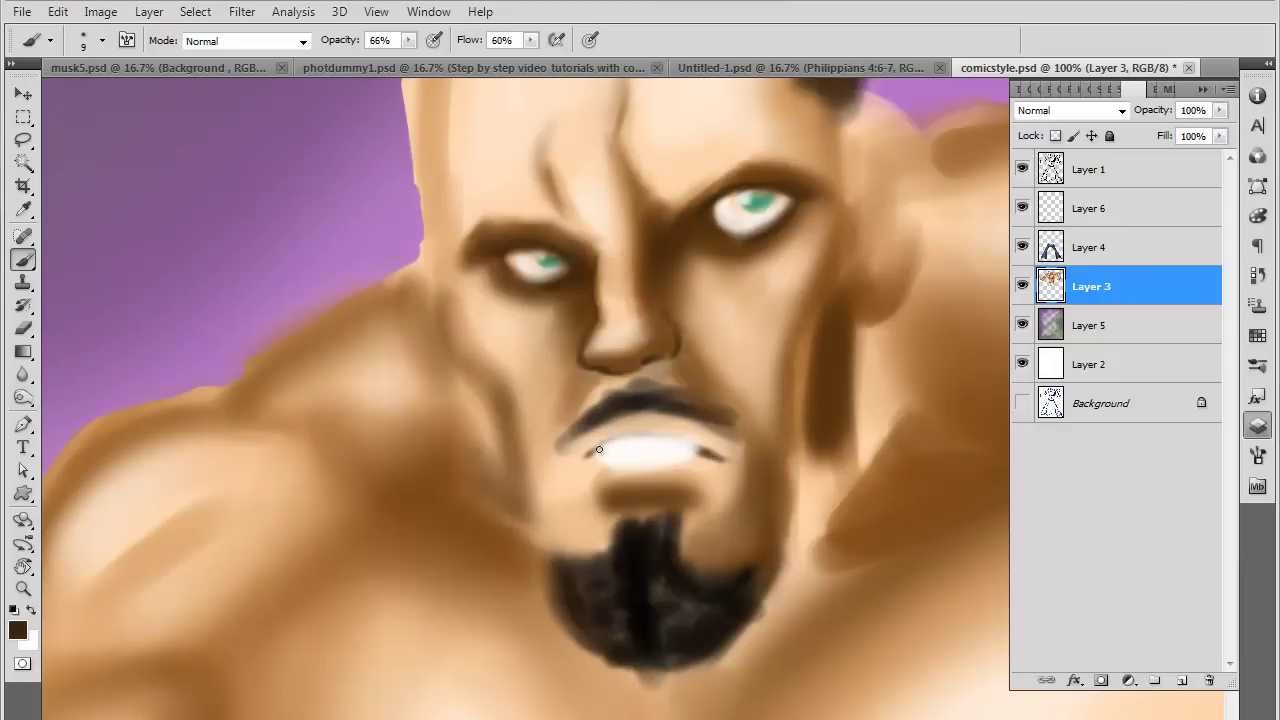
{"action": "left_click_drag", "start_coordinate": [600, 451], "coordinate": [566, 464]}
{"action": "key", "text": "ctrl+alt+z"}
{"action": "key", "text": "ctrl+alt+z"}
{"action": "key", "text": "ctrl+alt+z"}
Erase the white teeth on Layer 4 and bring Layer 1 line art back to full opacity
{"action": "left_click", "coordinate": [1022, 247]}
{"action": "left_click", "coordinate": [1022, 248]}
{"action": "left_click", "coordinate": [1060, 258]}
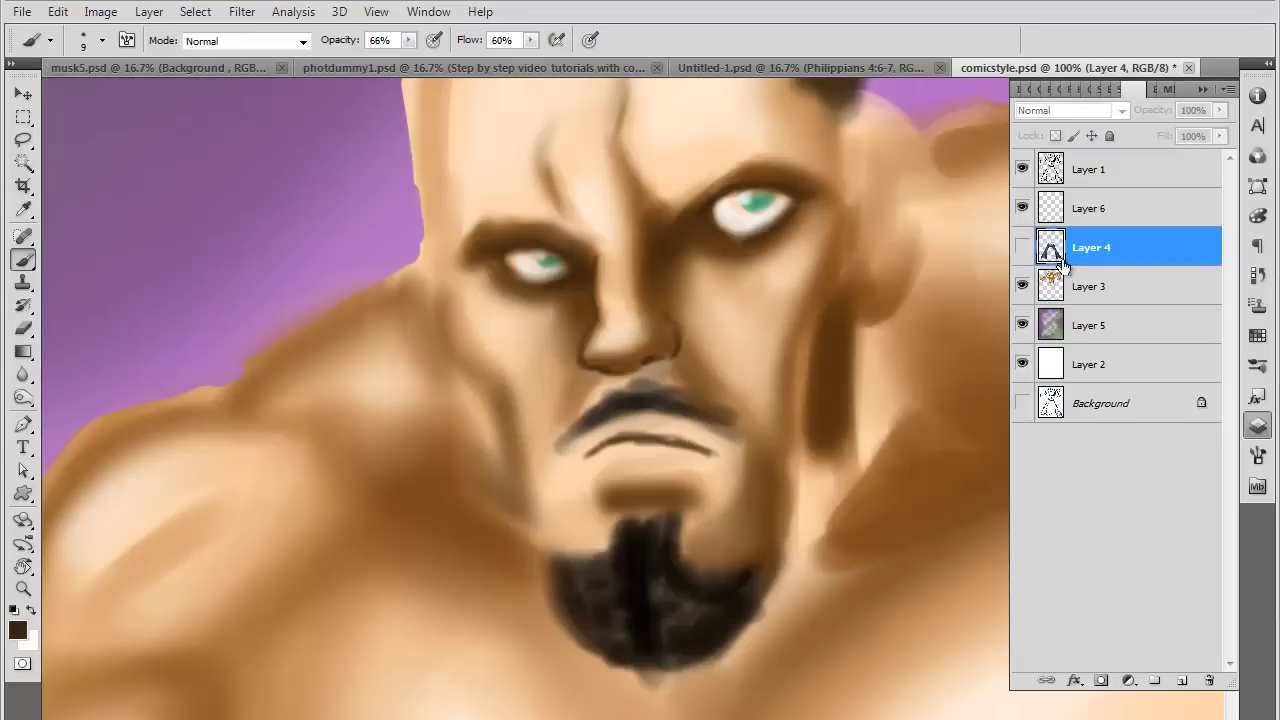
{"action": "left_click", "coordinate": [1022, 247]}
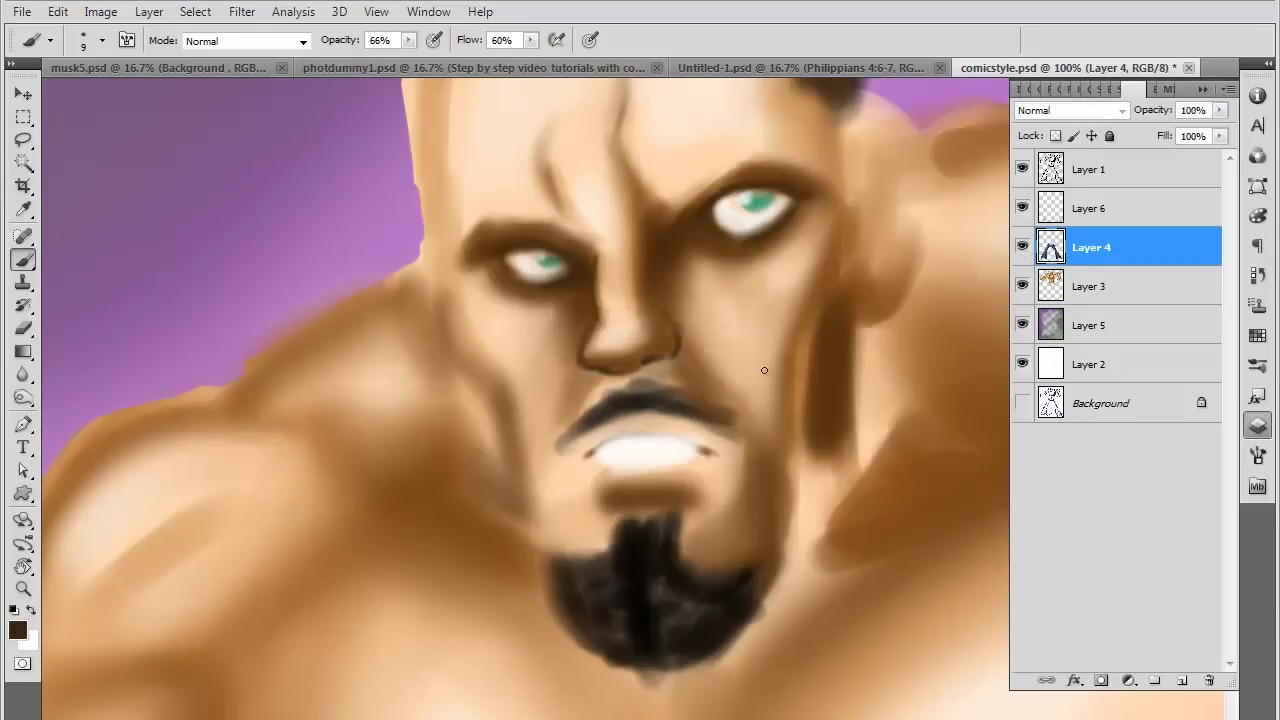
{"action": "left_click", "coordinate": [24, 330]}
{"action": "mouse_move", "coordinate": [623, 451]}
{"action": "left_mouse_down"}
{"action": "mouse_move", "coordinate": [663, 466]}
{"action": "mouse_move", "coordinate": [620, 447]}
{"action": "mouse_move", "coordinate": [616, 476]}
{"action": "left_mouse_up"}
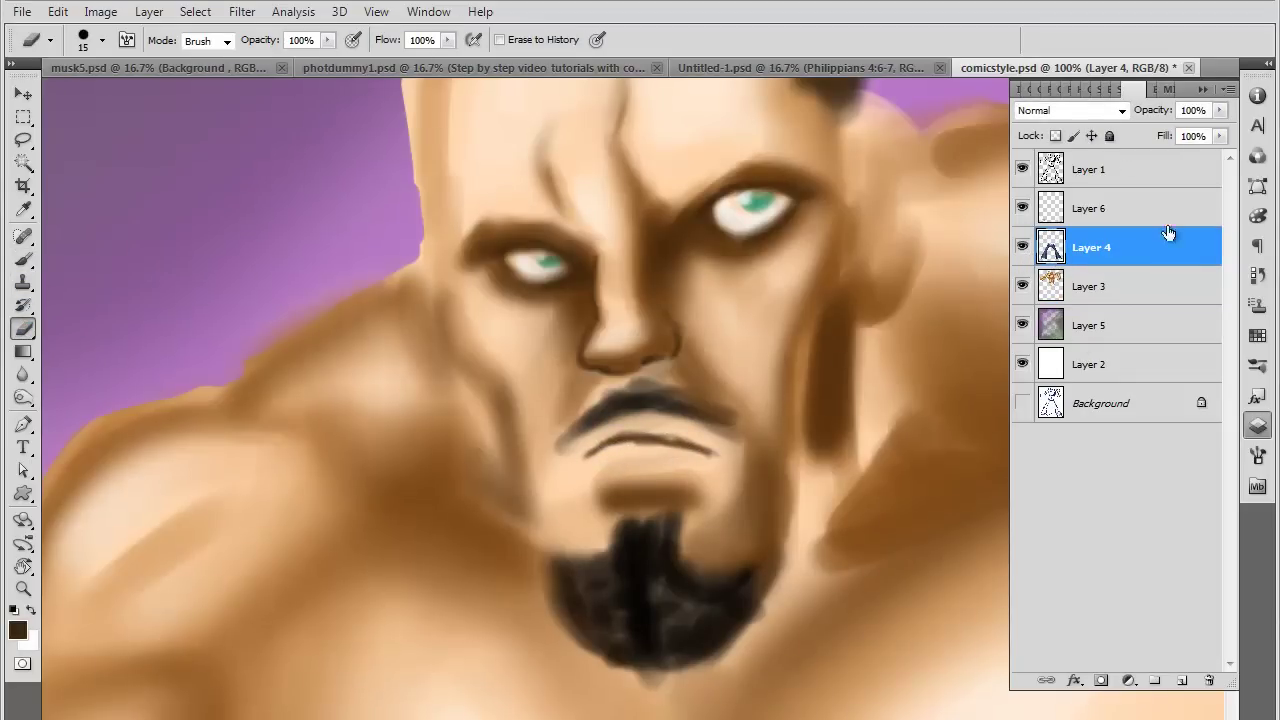
{"action": "left_click", "coordinate": [1128, 169]}
{"action": "mouse_move", "coordinate": [1219, 110]}
{"action": "left_mouse_down"}
{"action": "mouse_move", "coordinate": [1133, 138]}
{"action": "mouse_move", "coordinate": [1222, 138]}
{"action": "left_mouse_up"}
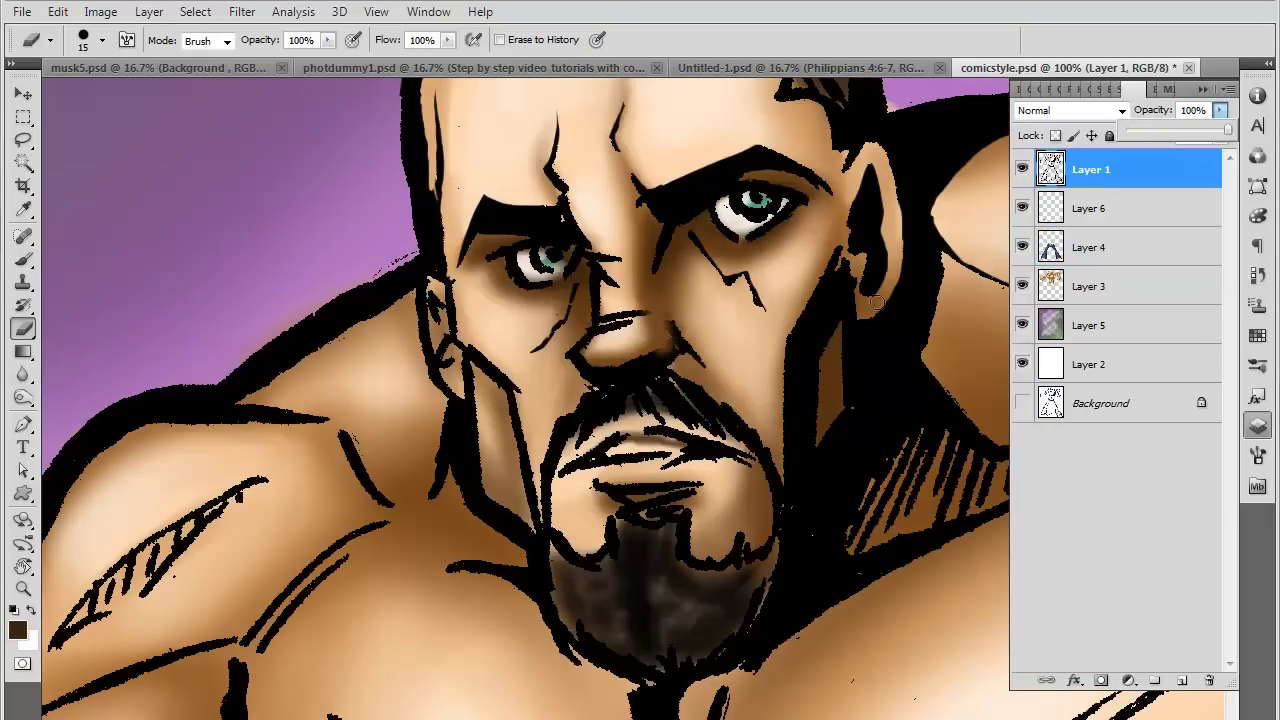
Paint white highlights on the upper lip and left eye white on Layer 3
{"action": "left_click", "coordinate": [1104, 288]}
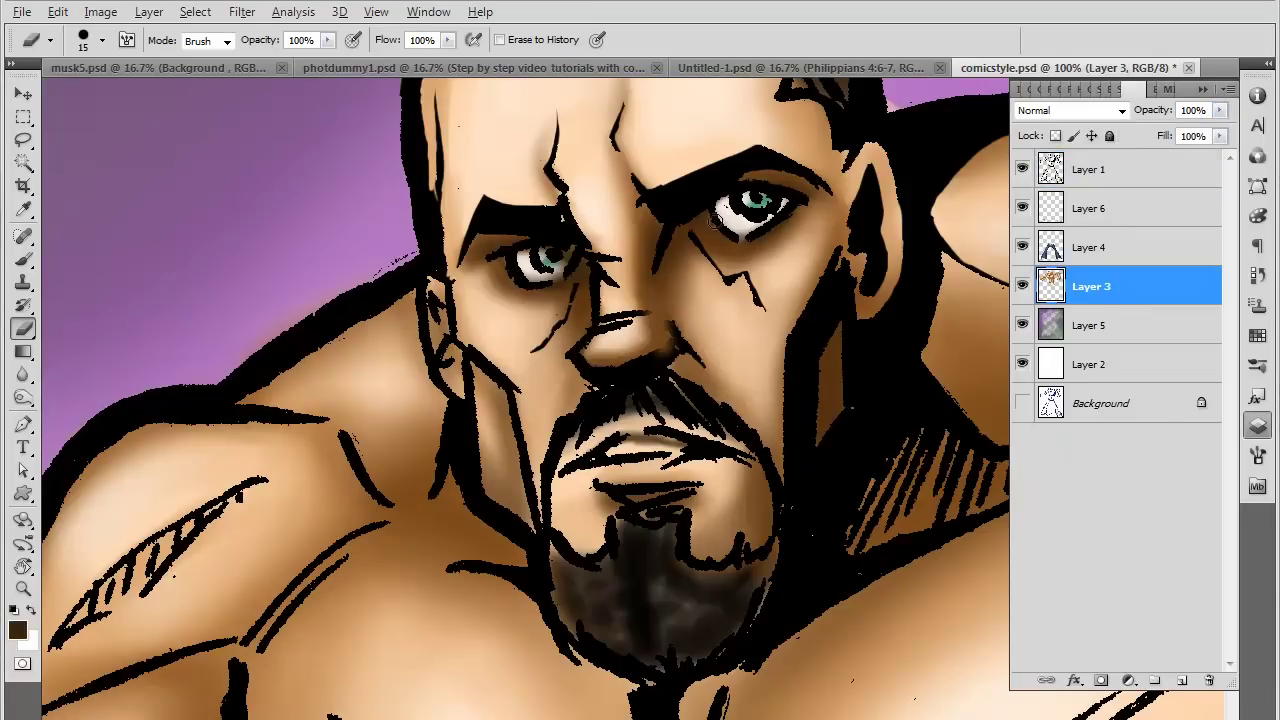
{"action": "key", "text": "b"}
{"action": "left_click", "coordinate": [31, 611]}
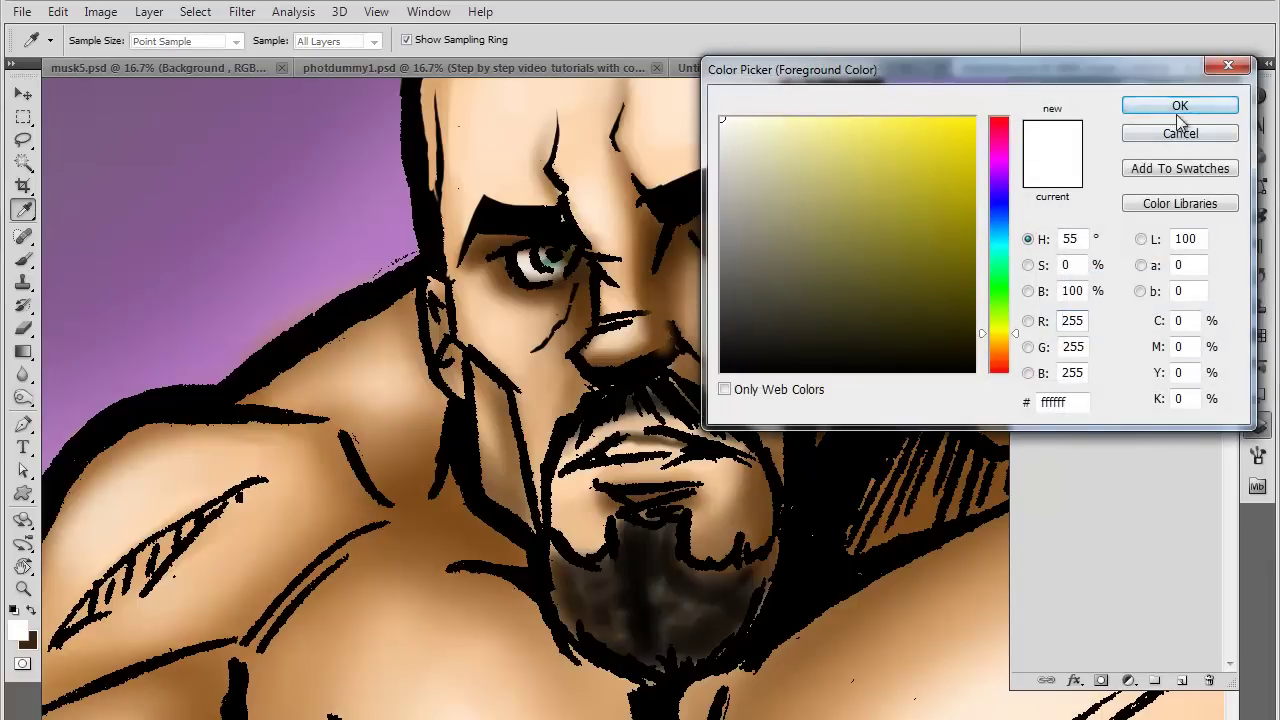
{"action": "left_click", "coordinate": [1180, 112]}
{"action": "left_click_drag", "start_coordinate": [605, 452], "coordinate": [652, 441]}
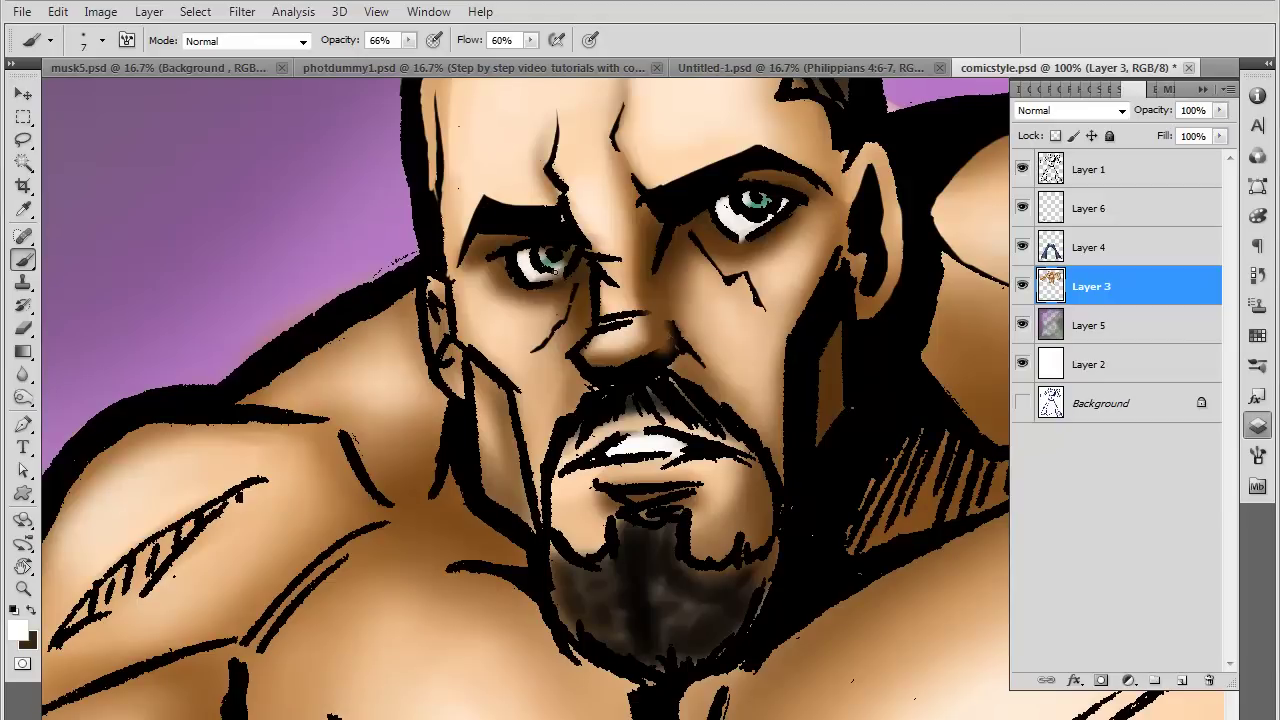
{"action": "left_click_drag", "start_coordinate": [555, 269], "coordinate": [539, 277]}
Choose a bright cyan-green foreground colour for the irises
{"action": "left_click", "coordinate": [15, 627]}
{"action": "left_click_drag", "start_coordinate": [1004, 326], "coordinate": [1005, 250]}
{"action": "left_click", "coordinate": [974, 118]}
{"action": "left_click", "coordinate": [1180, 105]}
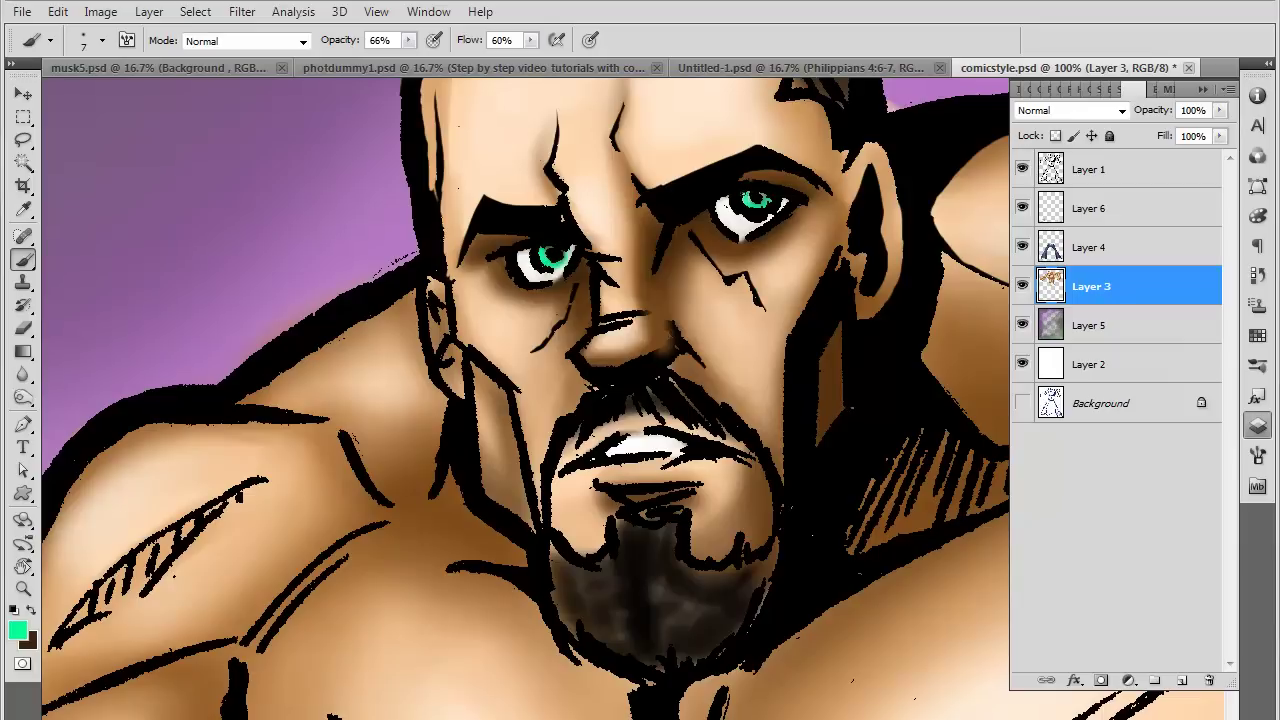
{"action": "key", "text": "ctrl+minus"}
{"action": "key", "text": "ctrl+minus"}
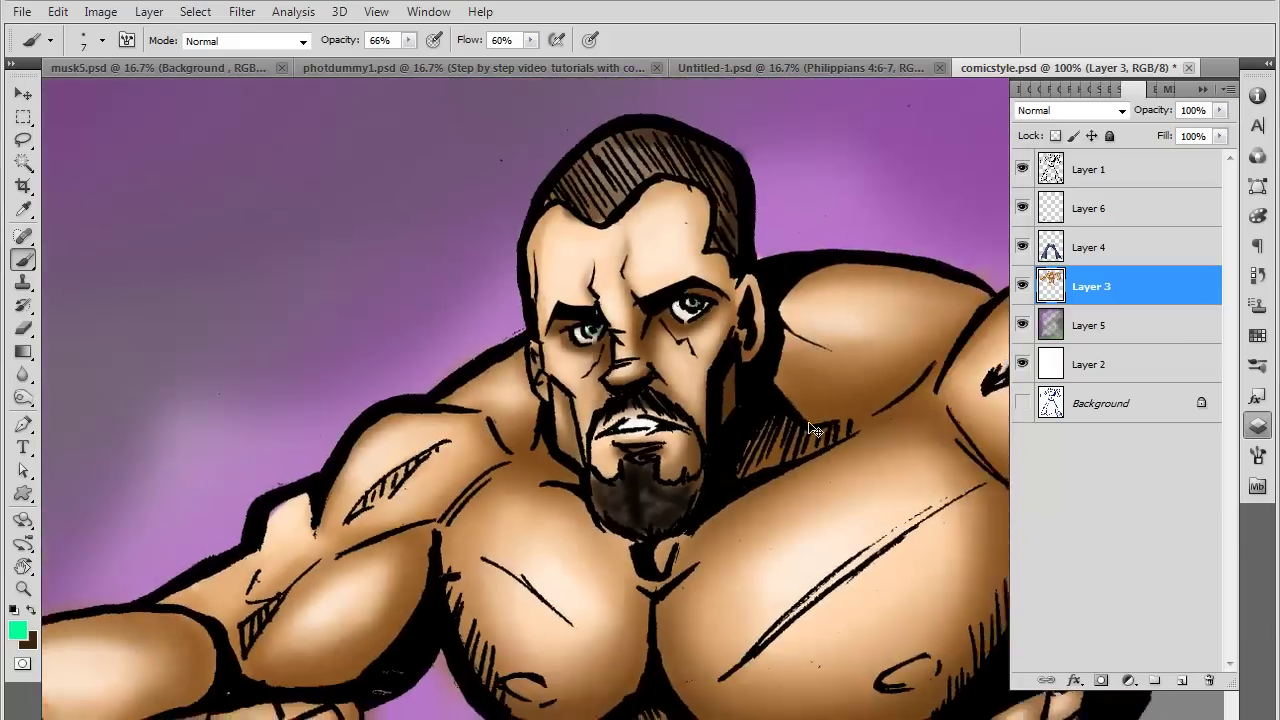
{"action": "key", "text": "ctrl+minus"}
{"action": "key", "text": "ctrl+minus"}
{"action": "left_click_drag", "start_coordinate": [763, 442], "coordinate": [814, 504]}
{"action": "key", "text": "ctrl+minus"}
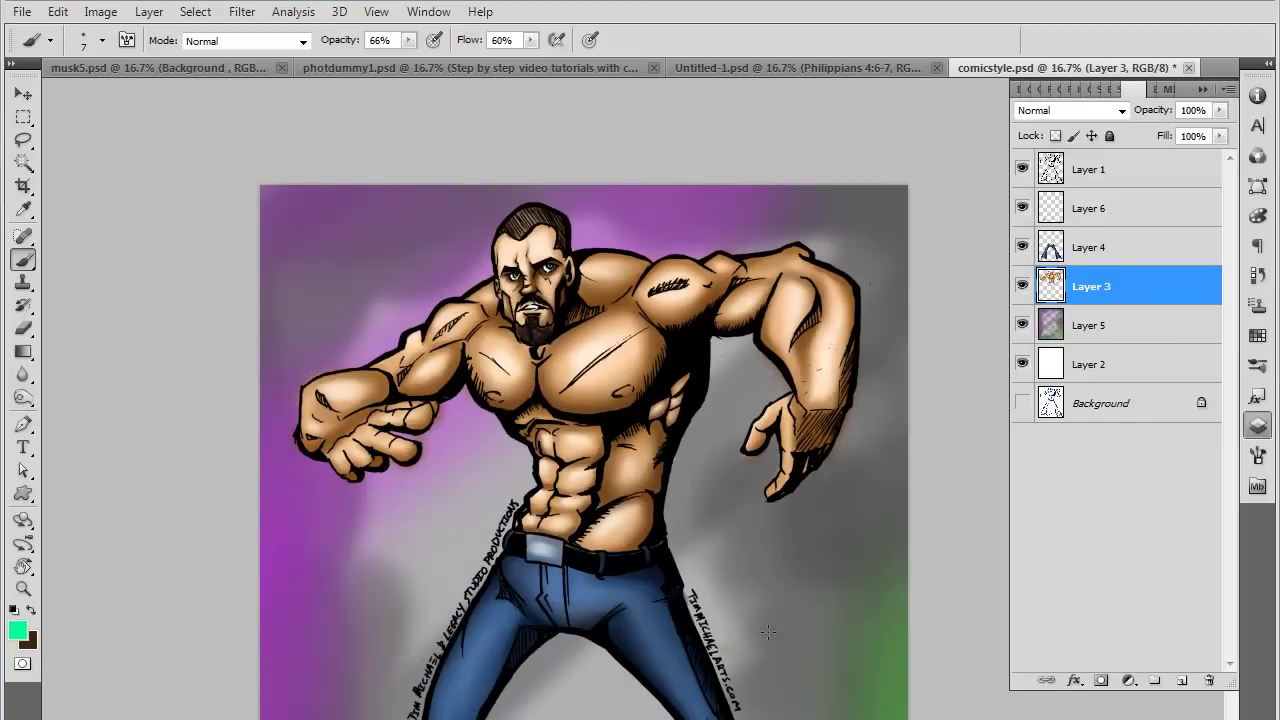
{"action": "left_click", "coordinate": [1022, 169]}
{"action": "left_click", "coordinate": [1022, 169]}
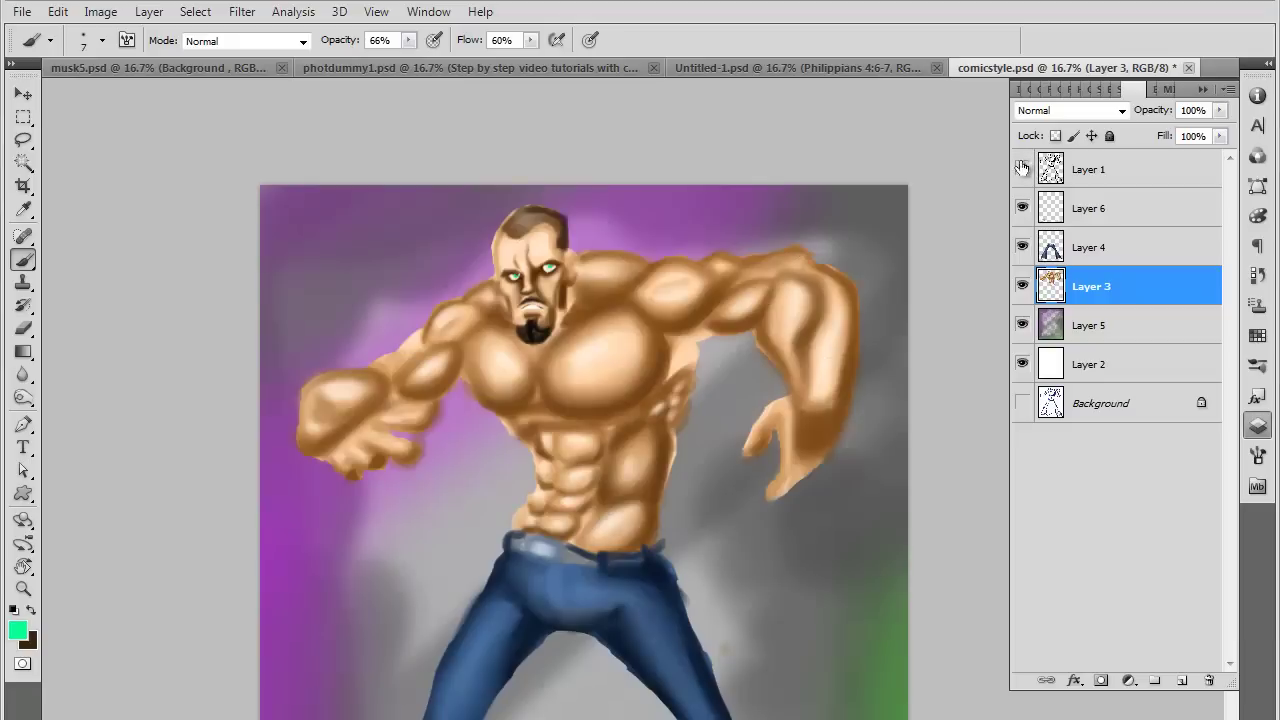
{"action": "left_click", "coordinate": [1022, 169]}
{"action": "left_click", "coordinate": [1135, 172]}
{"action": "left_click", "coordinate": [1219, 110]}
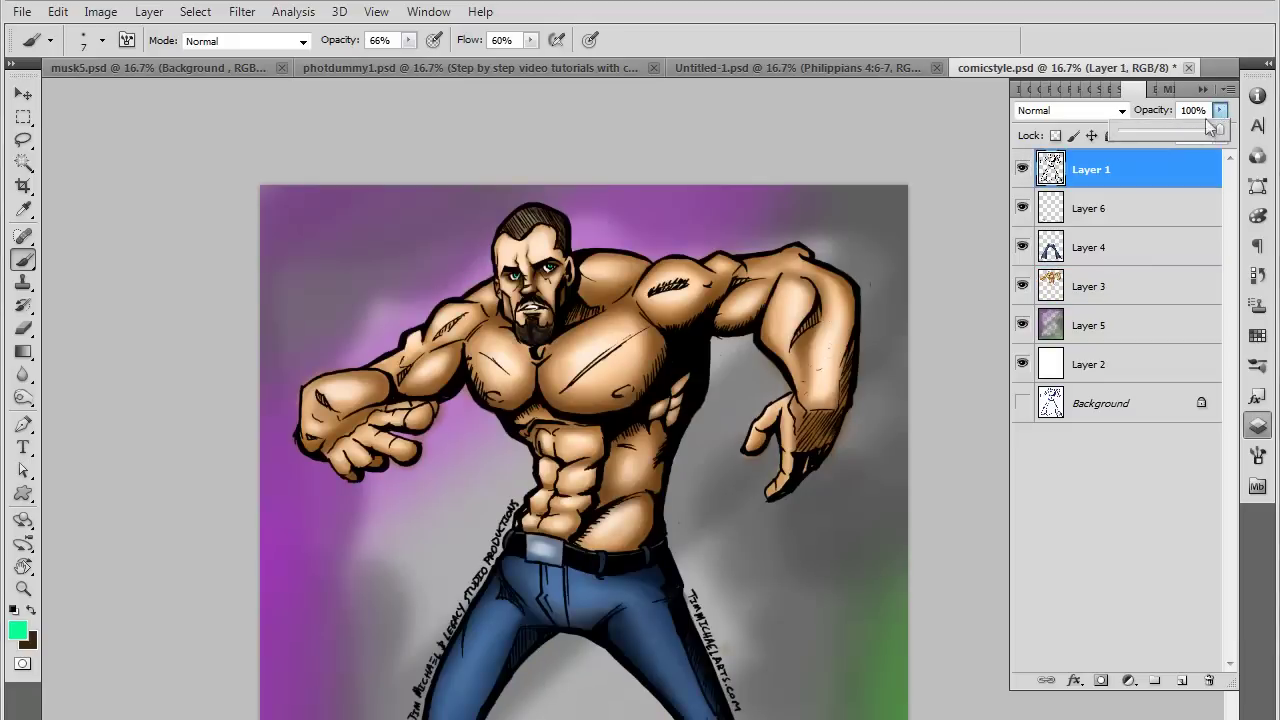
{"action": "left_click_drag", "start_coordinate": [1175, 135], "coordinate": [1149, 140]}
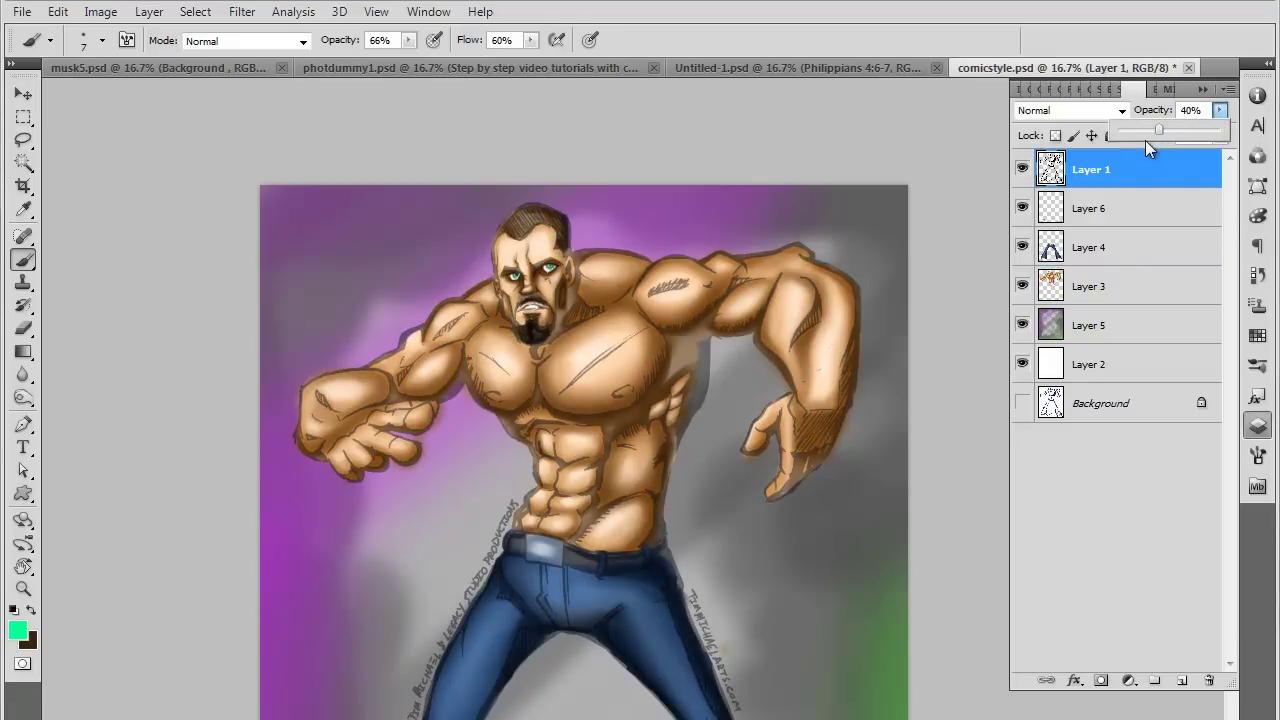
{"action": "left_click_drag", "start_coordinate": [1166, 136], "coordinate": [1184, 131]}
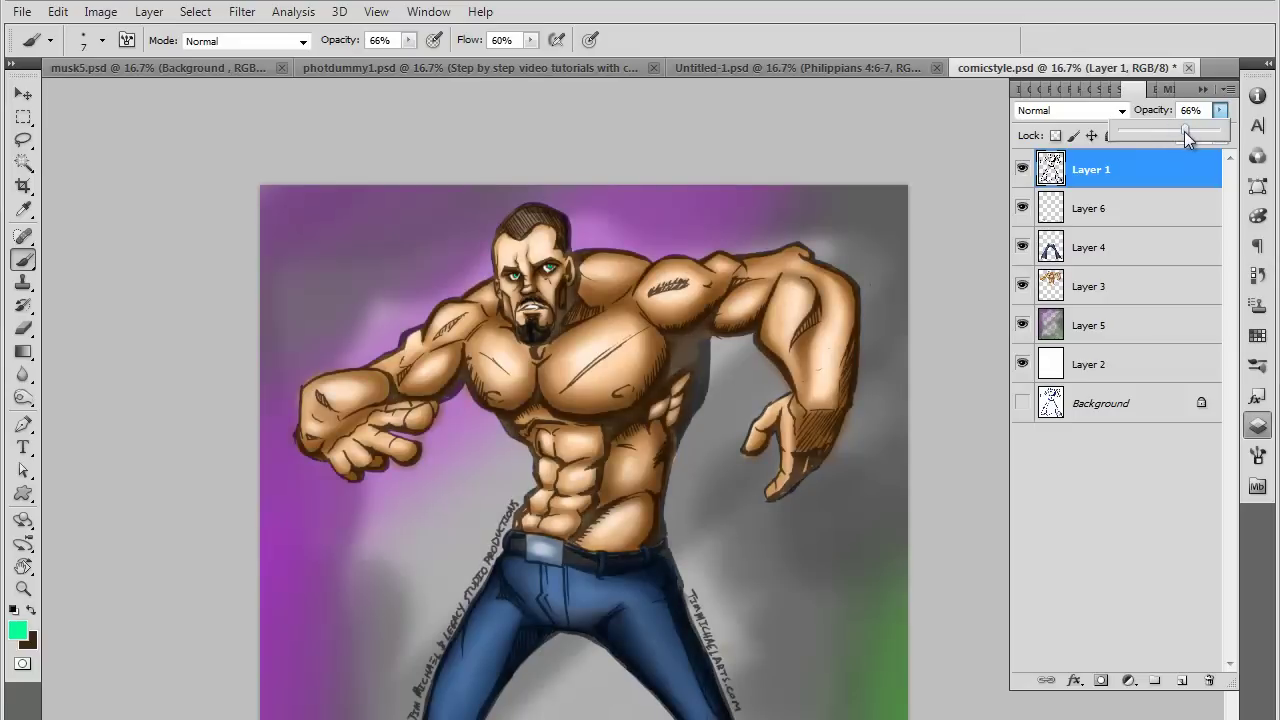
{"action": "left_click", "coordinate": [1134, 134]}
{"action": "left_click_drag", "start_coordinate": [1147, 126], "coordinate": [1131, 134]}
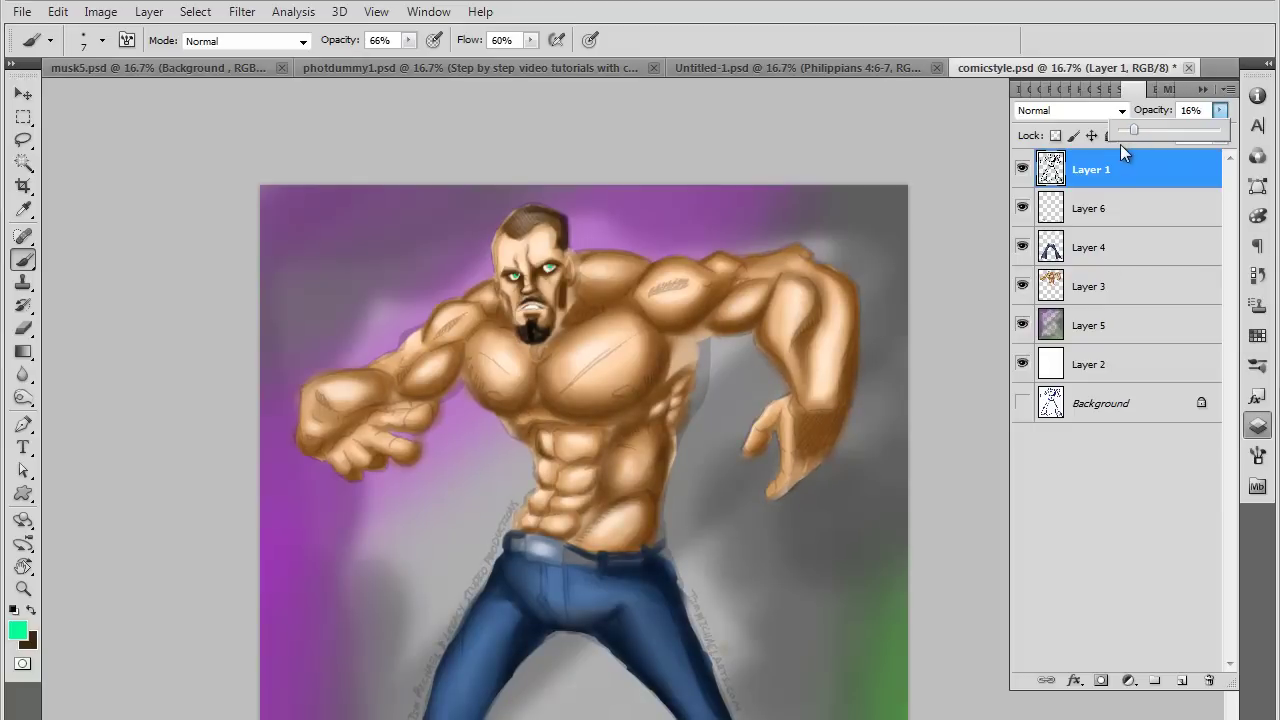
{"action": "left_click_drag", "start_coordinate": [1135, 133], "coordinate": [1258, 140]}
{"action": "mouse_move", "coordinate": [809, 647]}
{"action": "left_mouse_down"}
{"action": "mouse_move", "coordinate": [773, 437]}
{"action": "mouse_move", "coordinate": [788, 352]}
{"action": "left_mouse_up"}
{"action": "left_click", "coordinate": [1022, 169]}
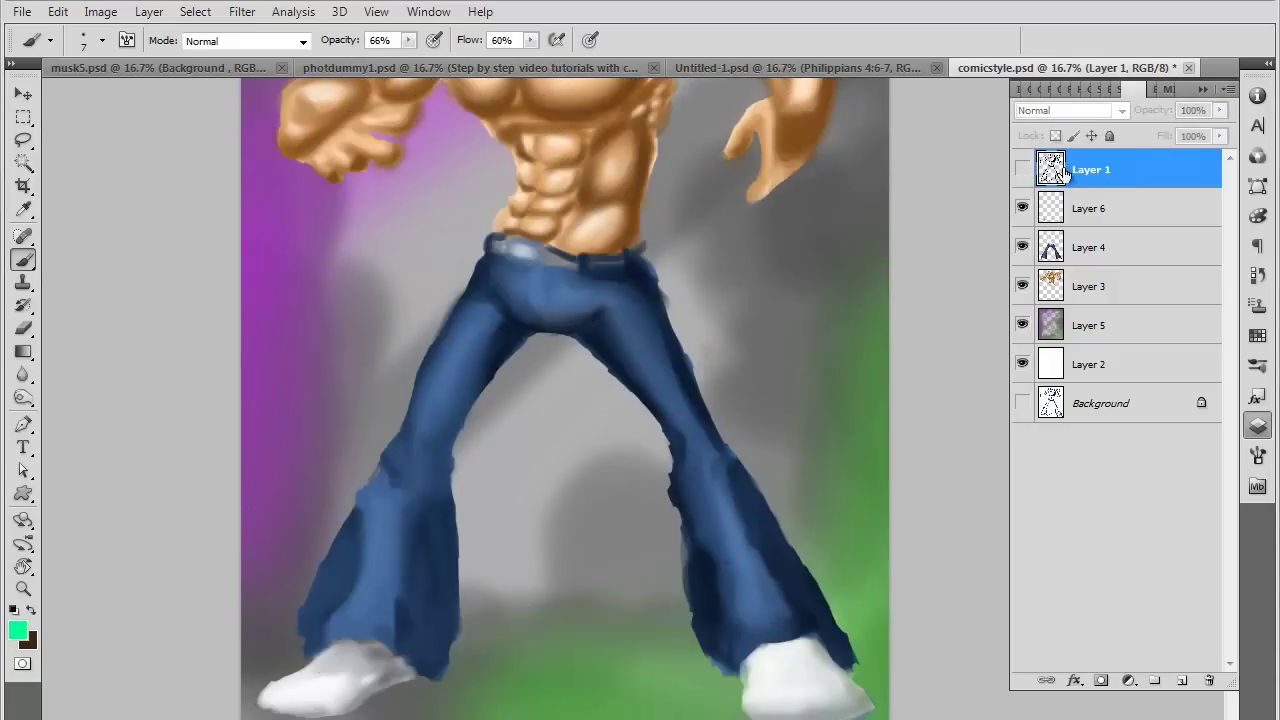
{"action": "left_click", "coordinate": [1022, 169]}
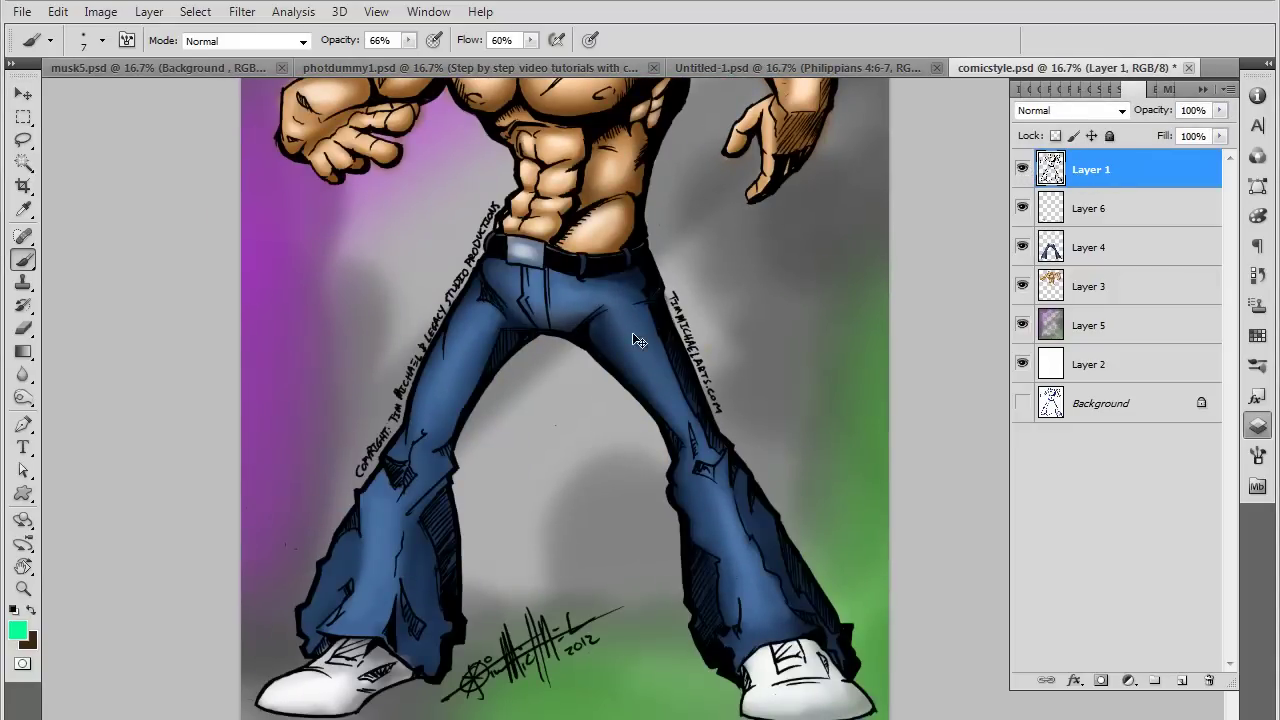
Zoom in on the jeans, select Layer 4 and sample the dark navy
{"action": "scroll", "coordinate": [630, 343], "scroll_direction": "up", "scroll_amount": 3}
{"action": "left_click_drag", "start_coordinate": [500, 423], "coordinate": [611, 537]}
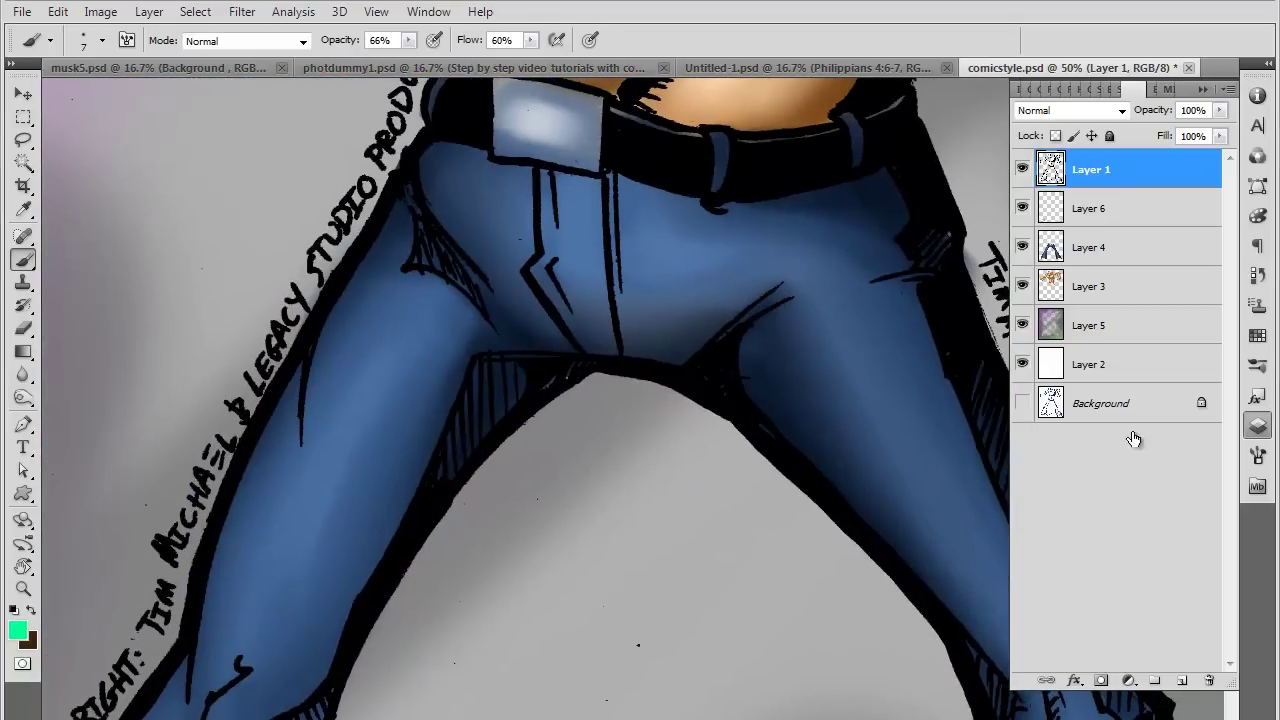
{"action": "left_click", "coordinate": [1062, 250]}
{"action": "left_click", "coordinate": [777, 371], "text": "alt"}
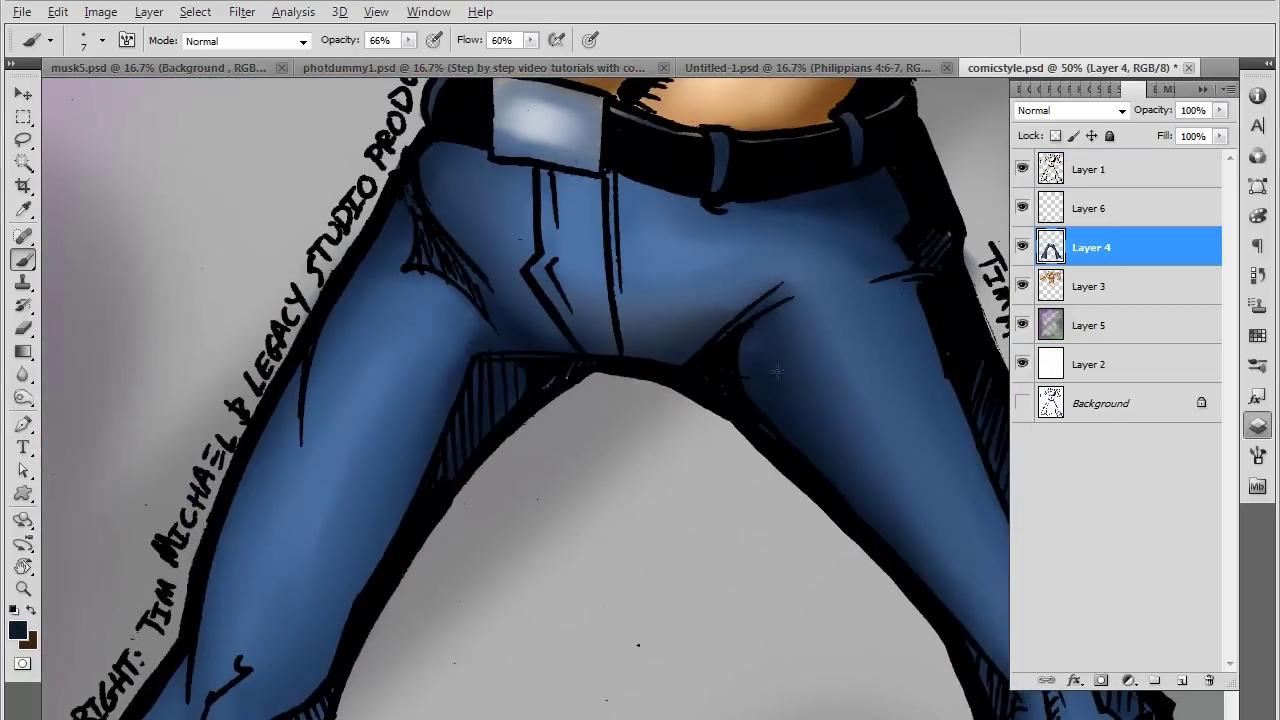
{"action": "key", "text": "bracketright"}
{"action": "key", "text": "bracketright"}
Rotate the view nearly upright and paint a darker blue shadow along the leg crease
{"action": "key", "text": "r"}
{"action": "mouse_move", "coordinate": [530, 413]}
{"action": "left_mouse_down"}
{"action": "mouse_move", "coordinate": [551, 626]}
{"action": "mouse_move", "coordinate": [518, 466]}
{"action": "left_mouse_up"}
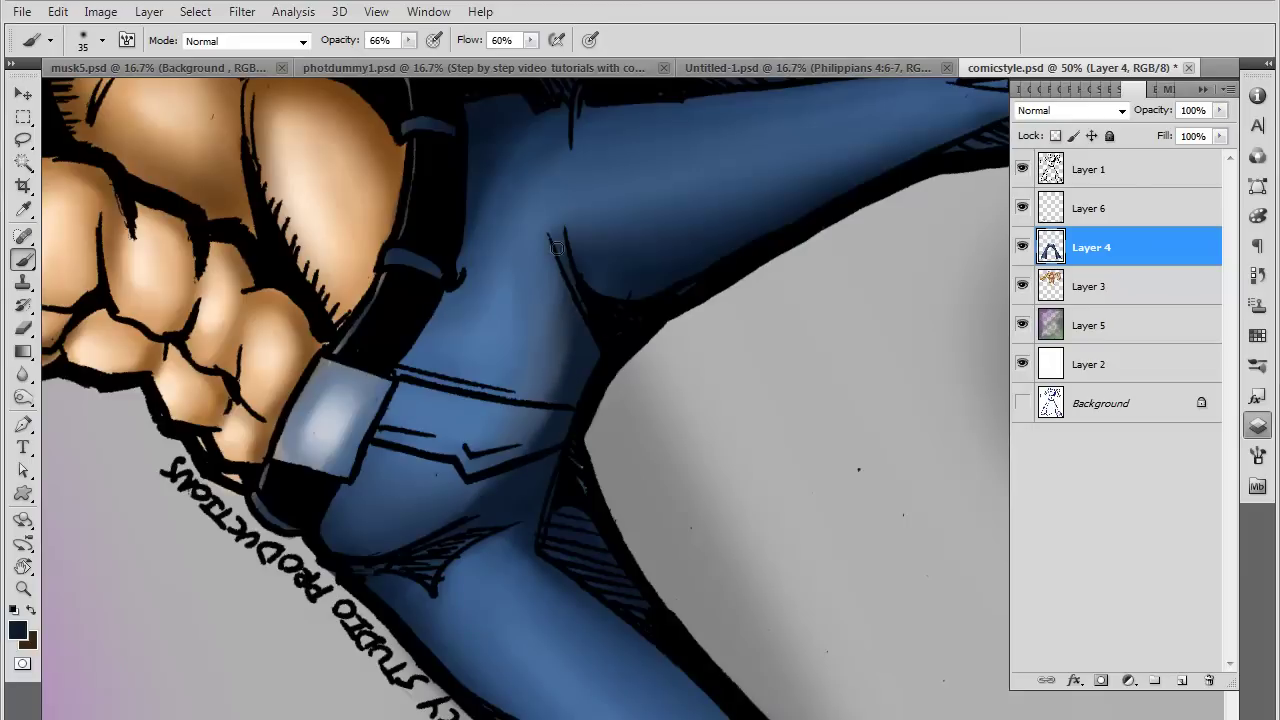
{"action": "key", "text": "r"}
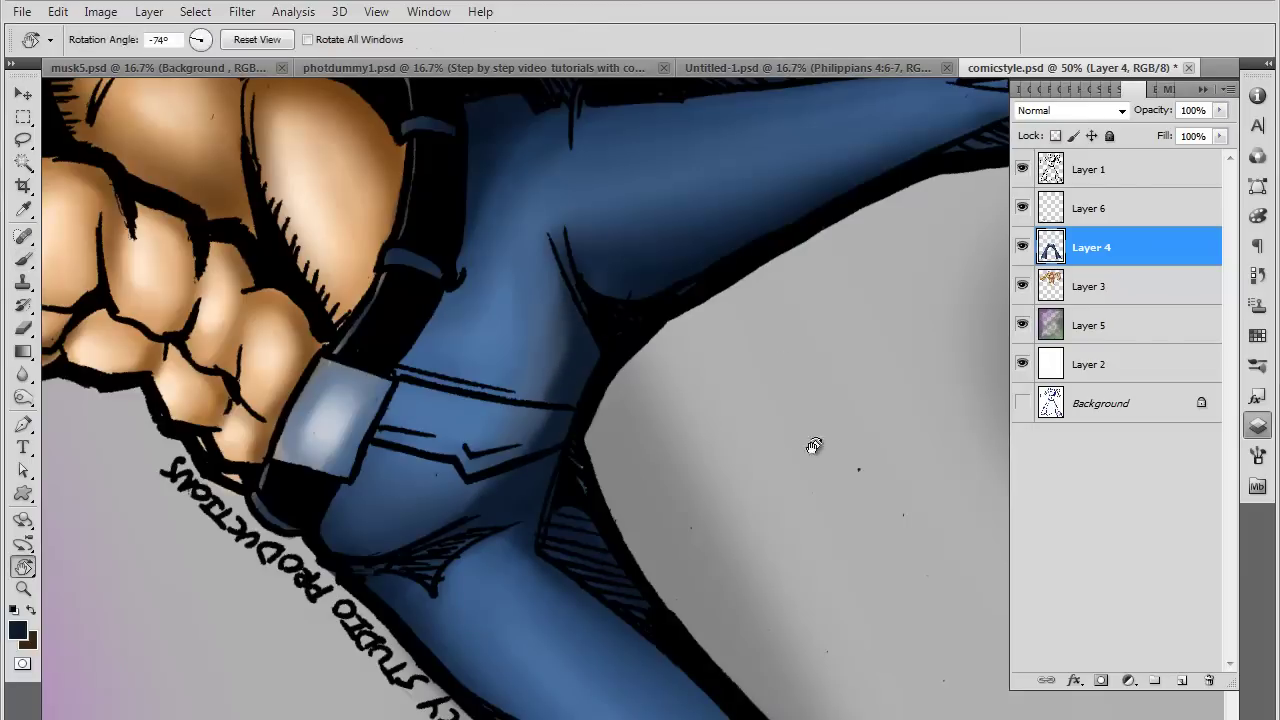
{"action": "mouse_move", "coordinate": [814, 443]}
{"action": "left_mouse_down"}
{"action": "mouse_move", "coordinate": [646, 640]}
{"action": "mouse_move", "coordinate": [773, 503]}
{"action": "left_mouse_up"}
{"action": "key", "text": "b"}
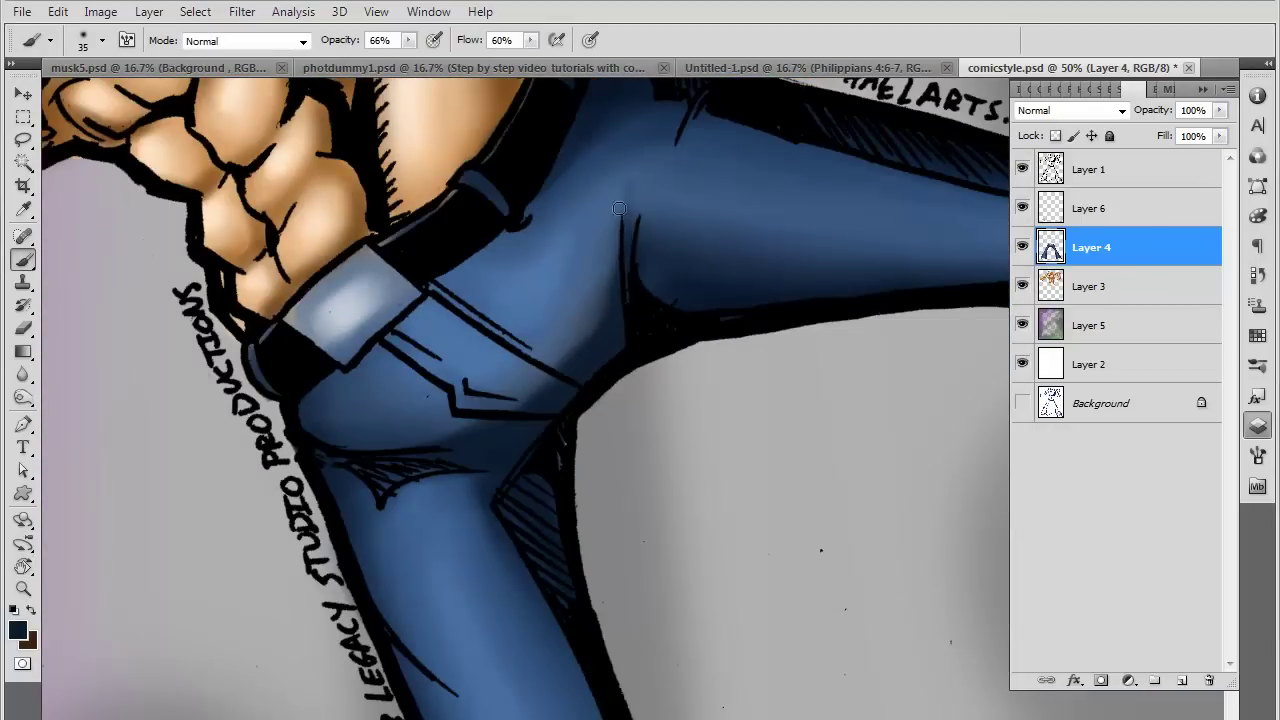
{"action": "mouse_move", "coordinate": [620, 300]}
{"action": "left_mouse_down"}
{"action": "mouse_move", "coordinate": [625, 175]}
{"action": "mouse_move", "coordinate": [669, 180]}
{"action": "left_mouse_up"}
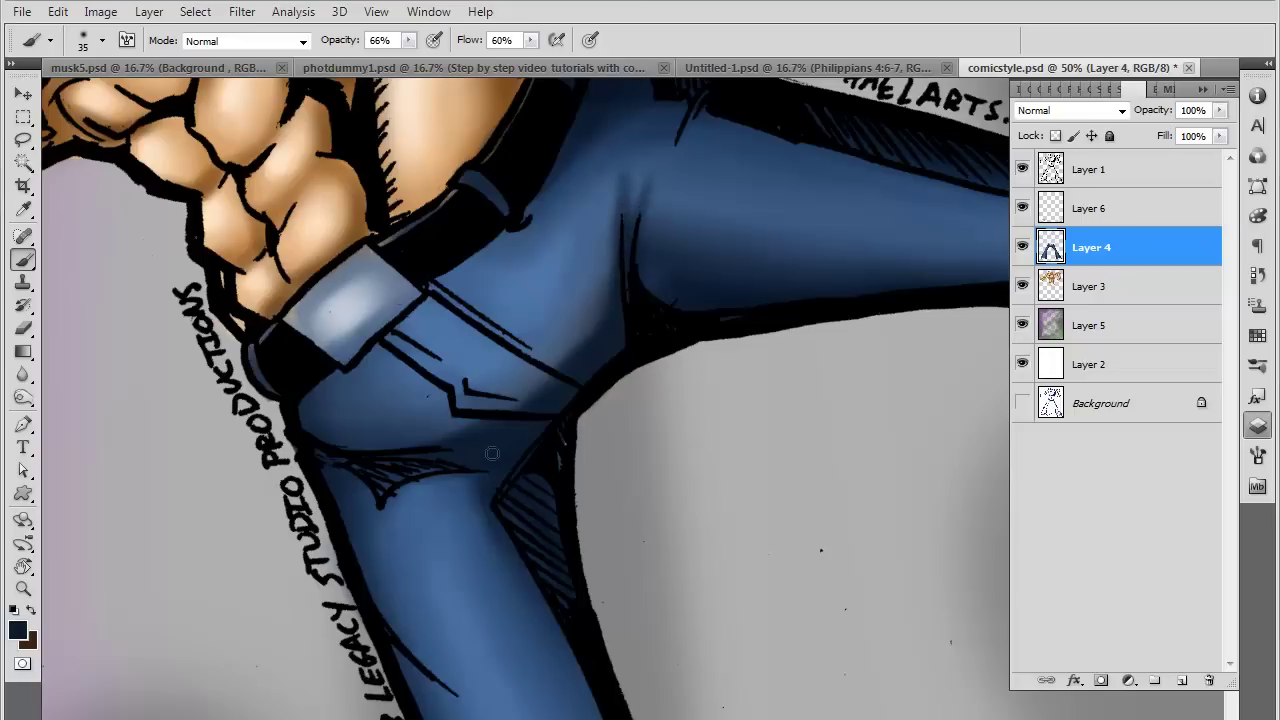
With the brush enlarged to 80, darken the shading along the lower leg's right edge
{"action": "key", "text": "r"}
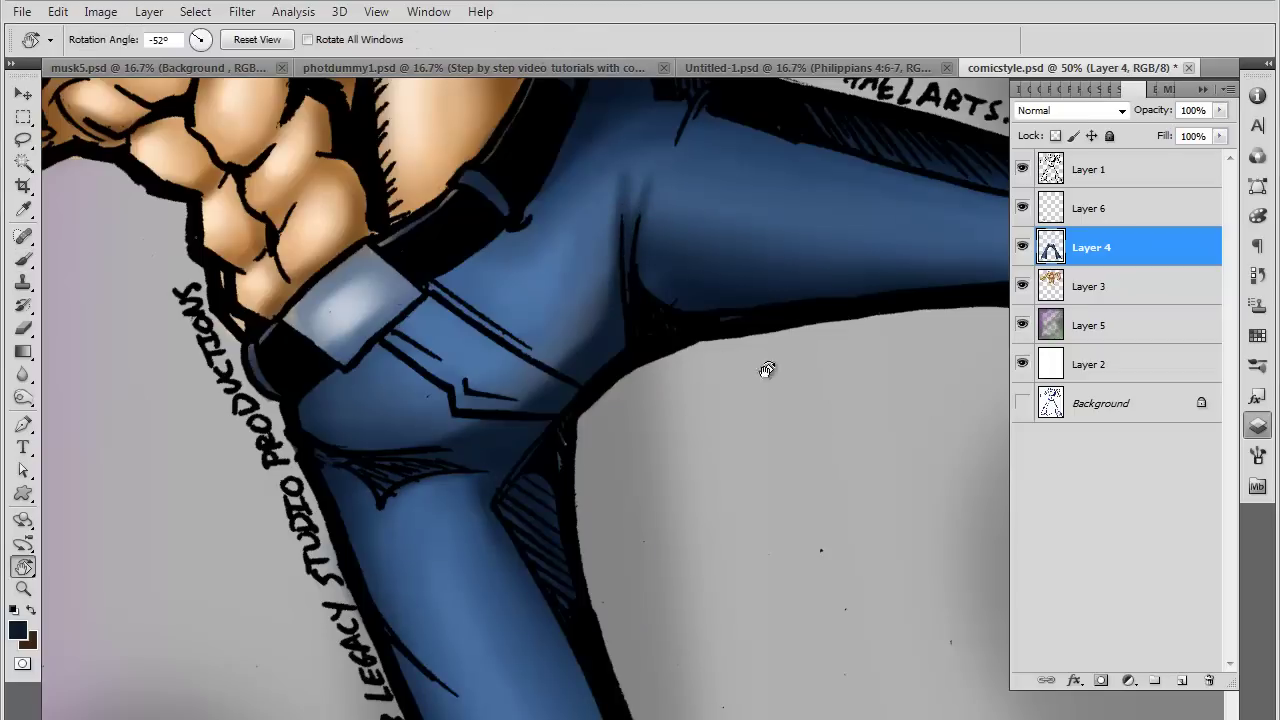
{"action": "mouse_move", "coordinate": [766, 366]}
{"action": "left_mouse_down"}
{"action": "mouse_move", "coordinate": [691, 634]}
{"action": "mouse_move", "coordinate": [774, 551]}
{"action": "left_mouse_up"}
{"action": "key", "text": "ctrl+minus"}
{"action": "key", "text": "ctrl+minus"}
{"action": "key", "text": "ctrl+minus"}
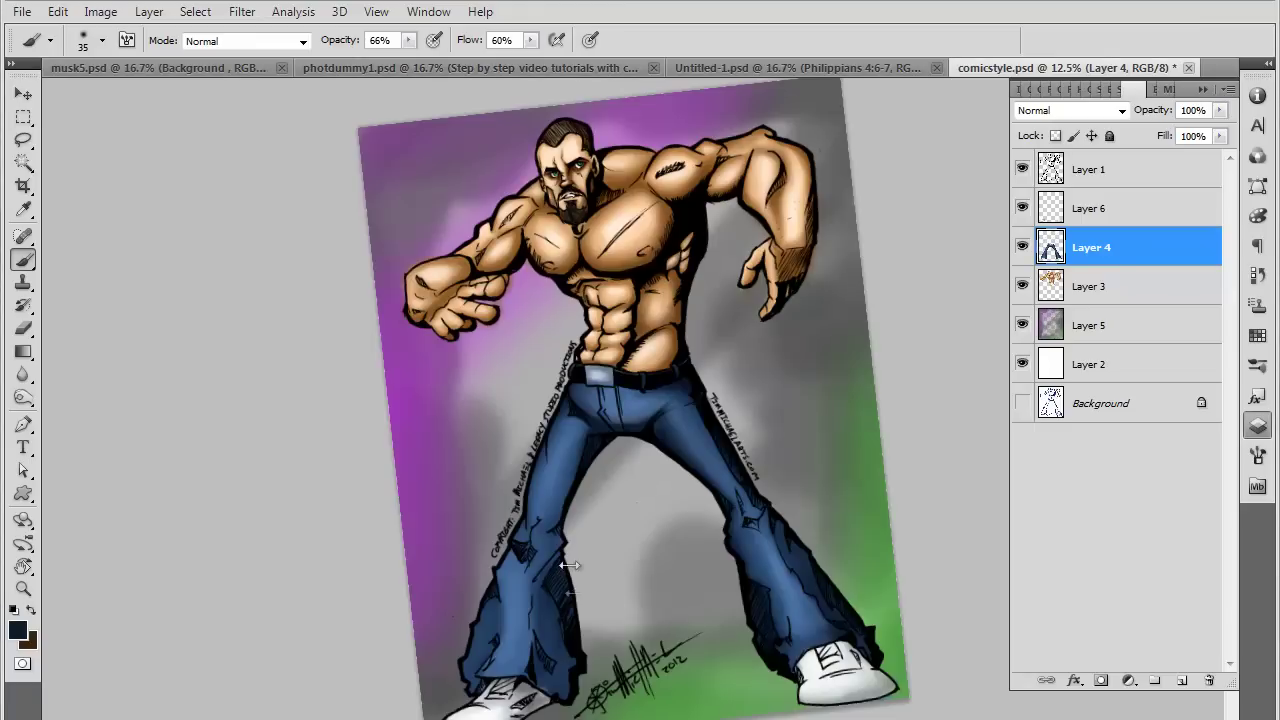
{"action": "key", "text": "ctrl+plus"}
{"action": "key", "text": "ctrl+plus"}
{"action": "key", "text": "ctrl+plus"}
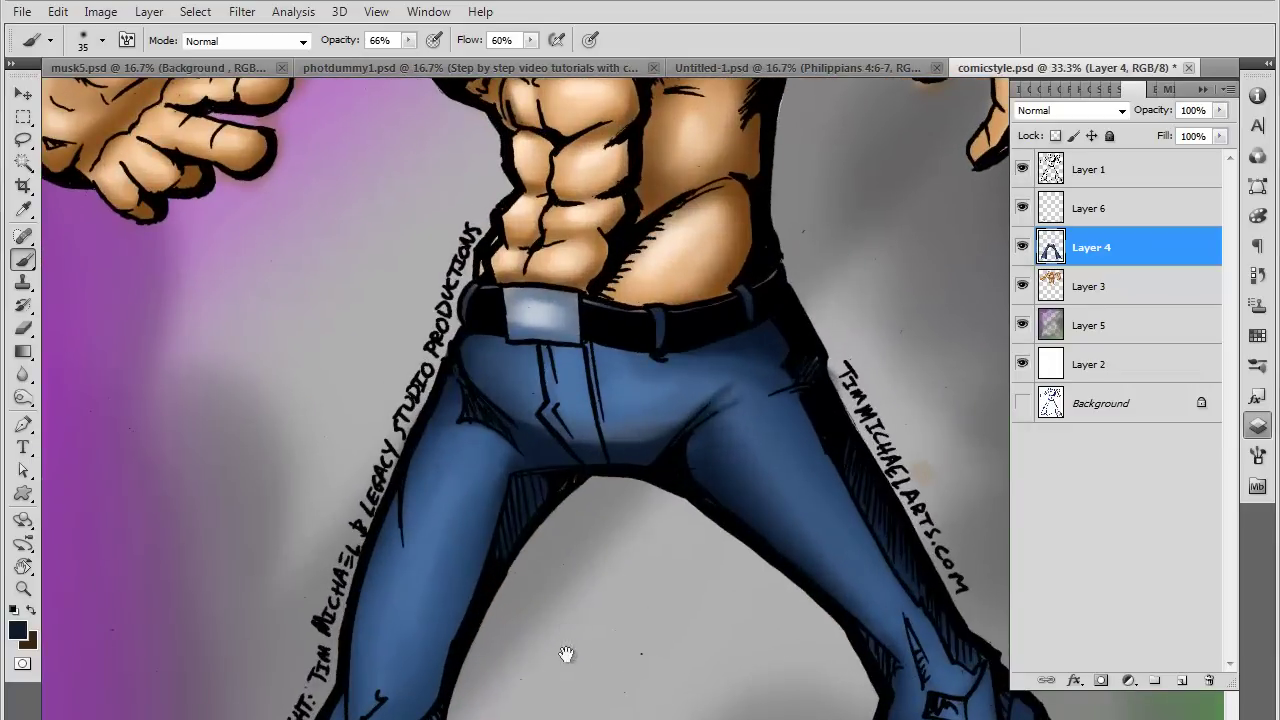
{"action": "left_click_drag", "start_coordinate": [566, 654], "coordinate": [591, 567]}
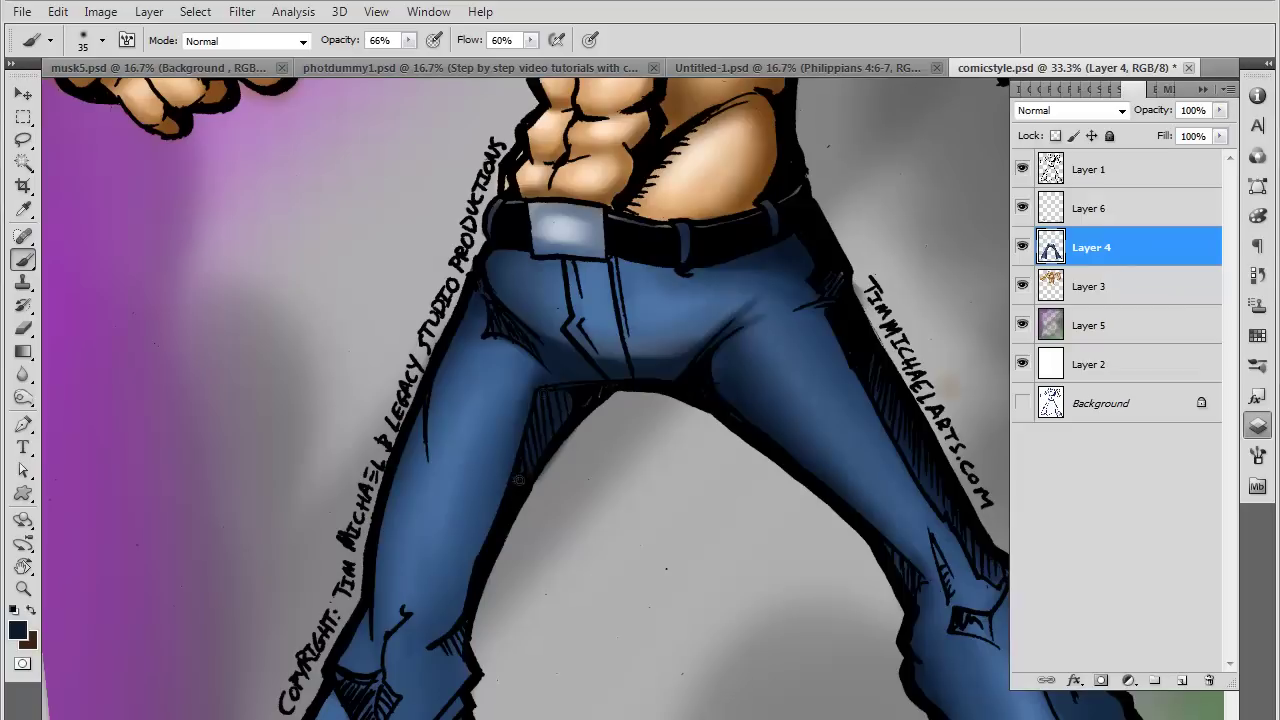
{"action": "key", "text": "bracketright"}
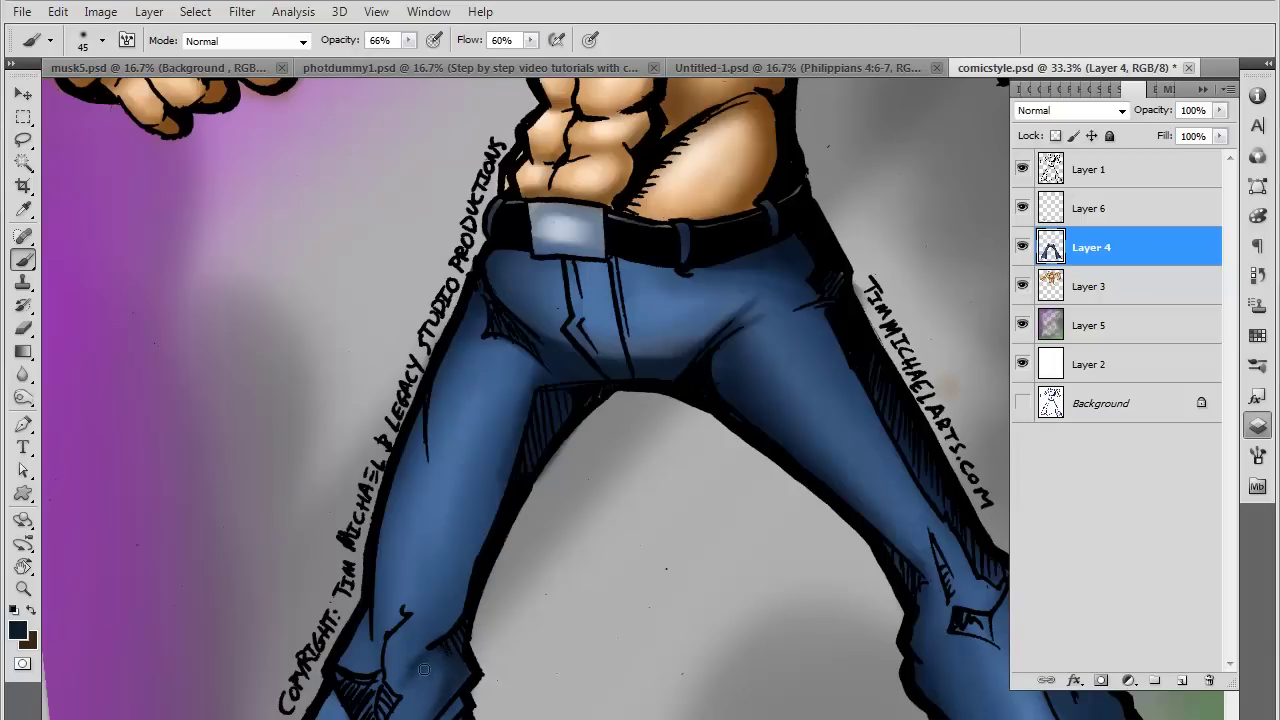
{"action": "left_click_drag", "start_coordinate": [464, 670], "coordinate": [500, 541]}
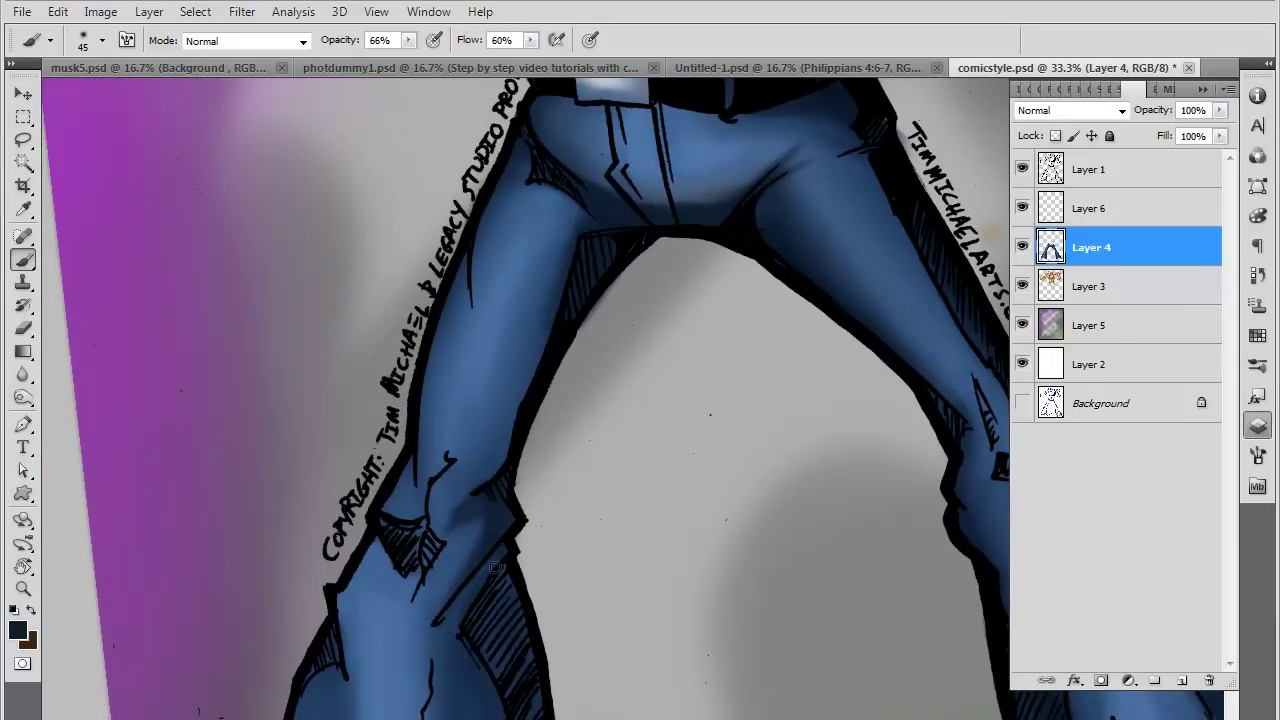
{"action": "left_click_drag", "start_coordinate": [571, 686], "coordinate": [563, 491]}
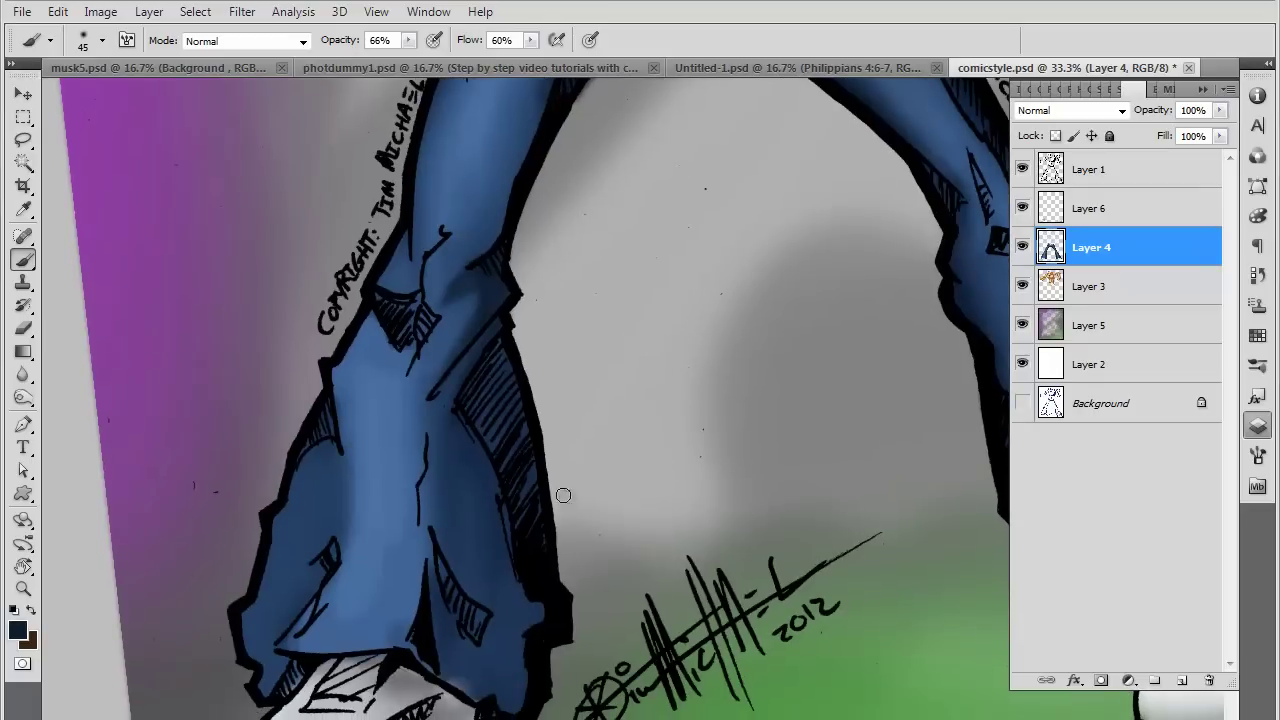
{"action": "key", "text": "bracketright"}
{"action": "key", "text": "bracketright"}
{"action": "left_click_drag", "start_coordinate": [530, 437], "coordinate": [548, 614]}
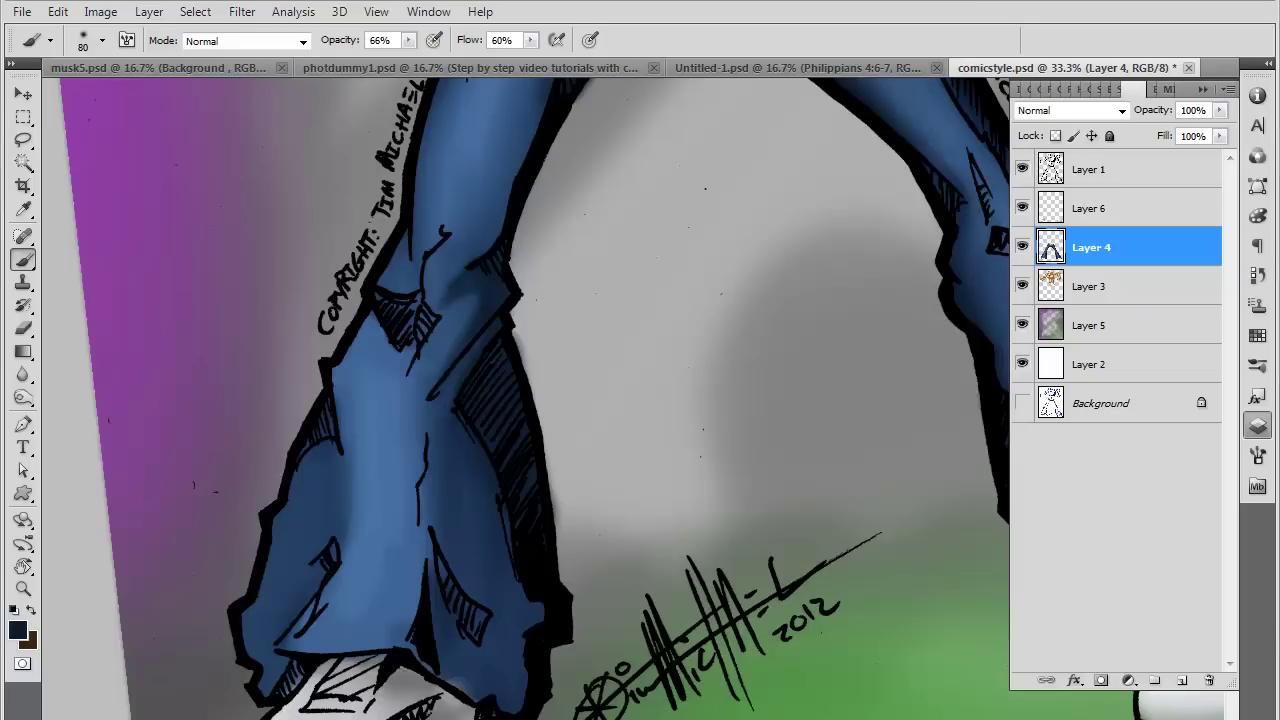
Blend navy over the hem's hatch lines and darken the lower flare at brush size 100
{"action": "mouse_move", "coordinate": [296, 396]}
{"action": "left_mouse_down"}
{"action": "mouse_move", "coordinate": [330, 422]}
{"action": "mouse_move", "coordinate": [285, 482]}
{"action": "mouse_move", "coordinate": [335, 450]}
{"action": "left_mouse_up"}
{"action": "left_click_drag", "start_coordinate": [329, 406], "coordinate": [328, 444]}
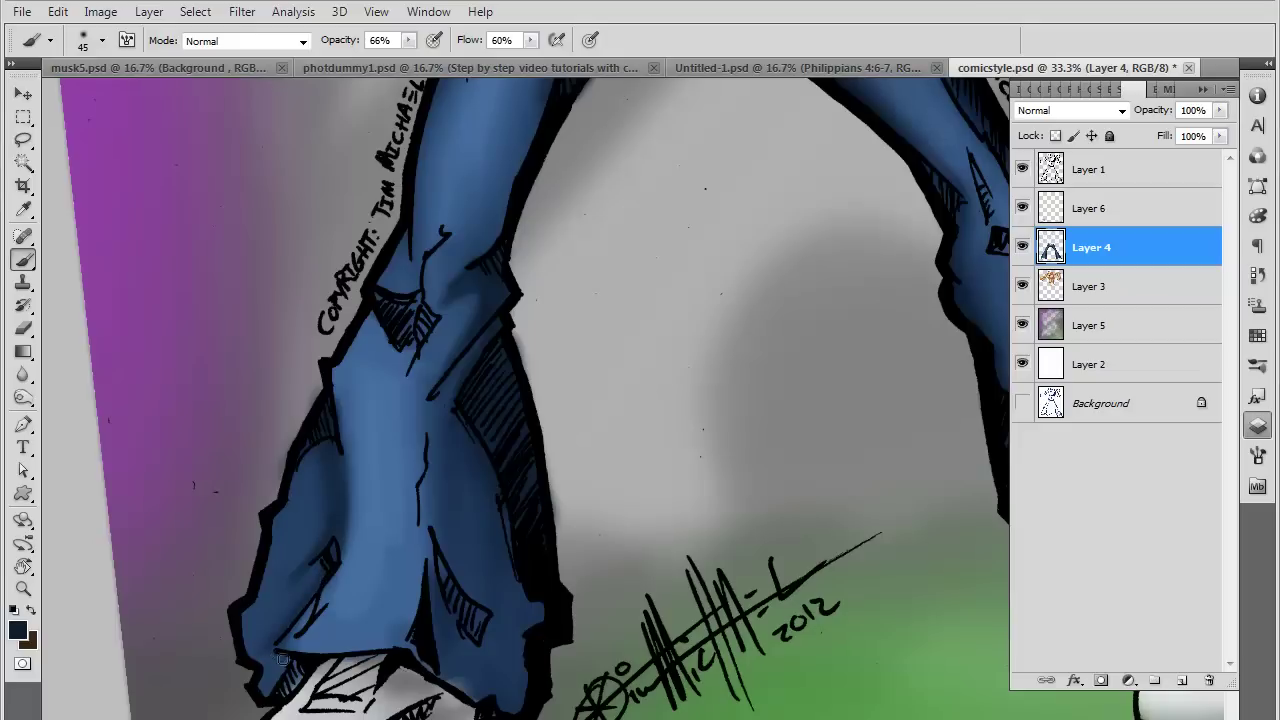
{"action": "left_click_drag", "start_coordinate": [272, 655], "coordinate": [269, 693]}
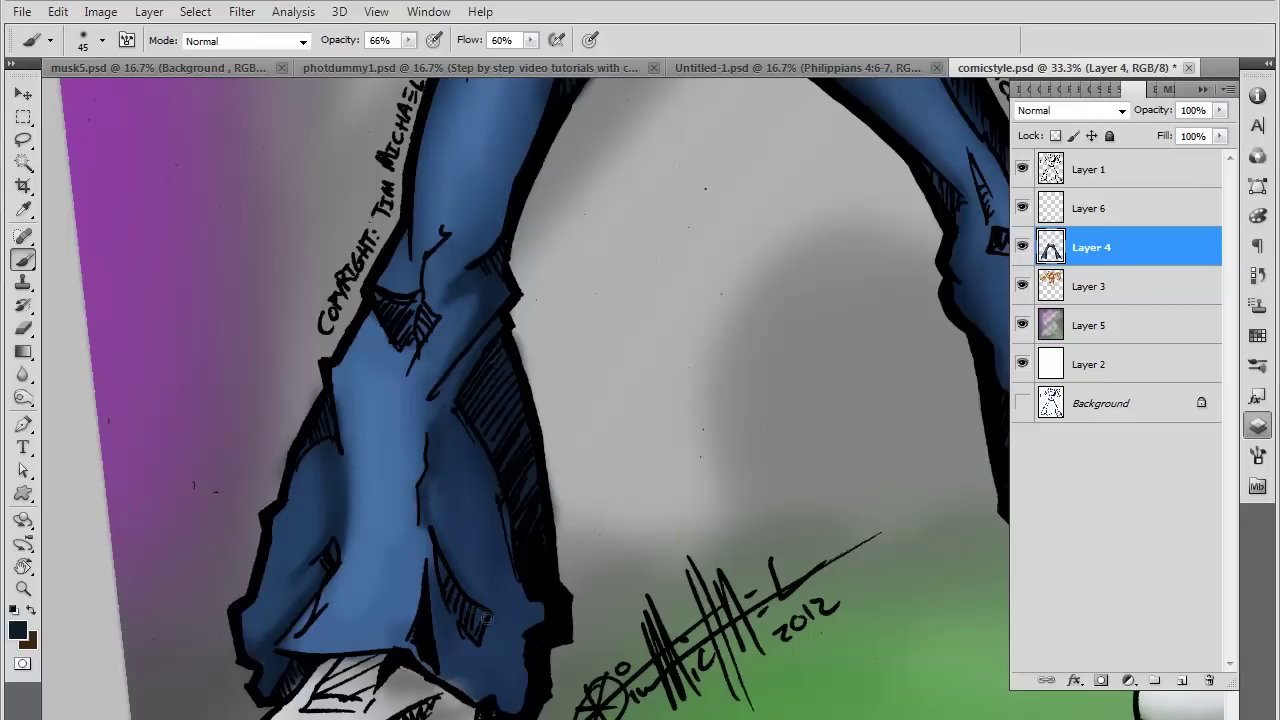
{"action": "mouse_move", "coordinate": [444, 660]}
{"action": "left_mouse_down"}
{"action": "mouse_move", "coordinate": [486, 645]}
{"action": "mouse_move", "coordinate": [530, 655]}
{"action": "left_mouse_up"}
{"action": "key", "text": "bracketright"}
{"action": "key", "text": "bracketright"}
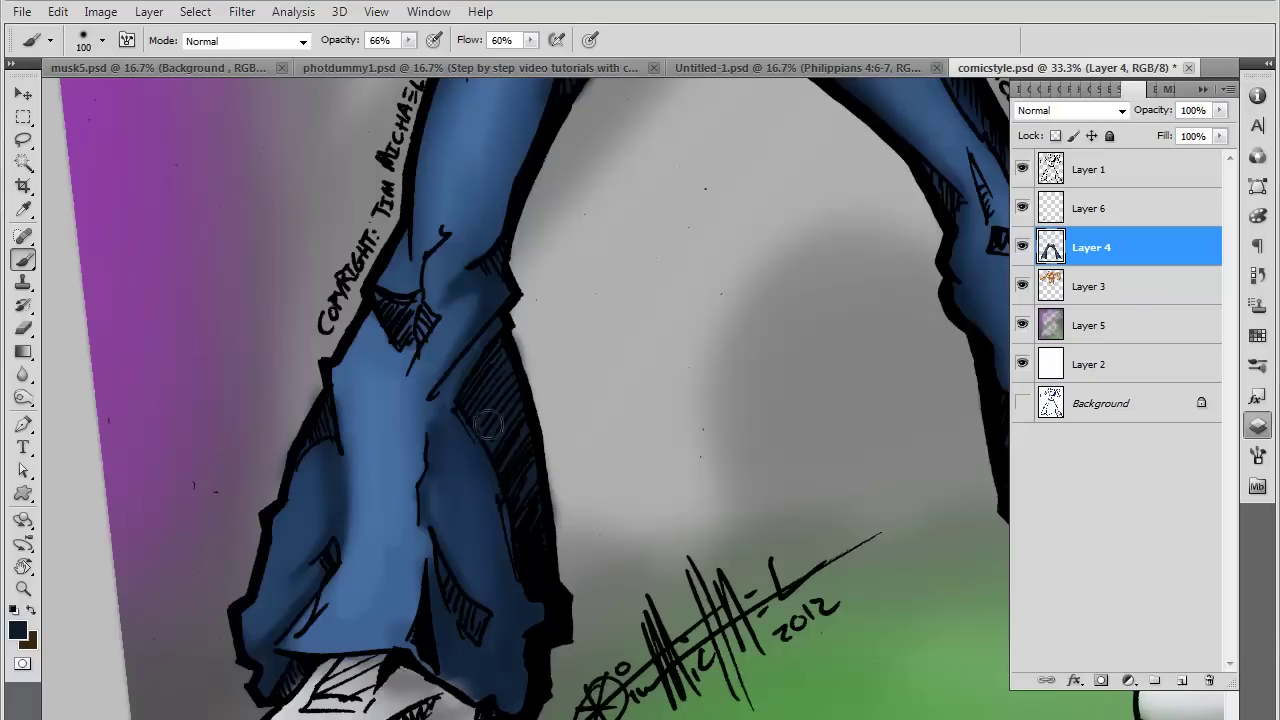
{"action": "left_click_drag", "start_coordinate": [533, 553], "coordinate": [507, 672]}
Darken the lower leg below the knee hatching and the right leg's outer edge
{"action": "scroll", "coordinate": [629, 563], "scroll_direction": "up", "scroll_amount": 3}
{"action": "scroll", "coordinate": [603, 626], "scroll_direction": "up", "scroll_amount": 2}
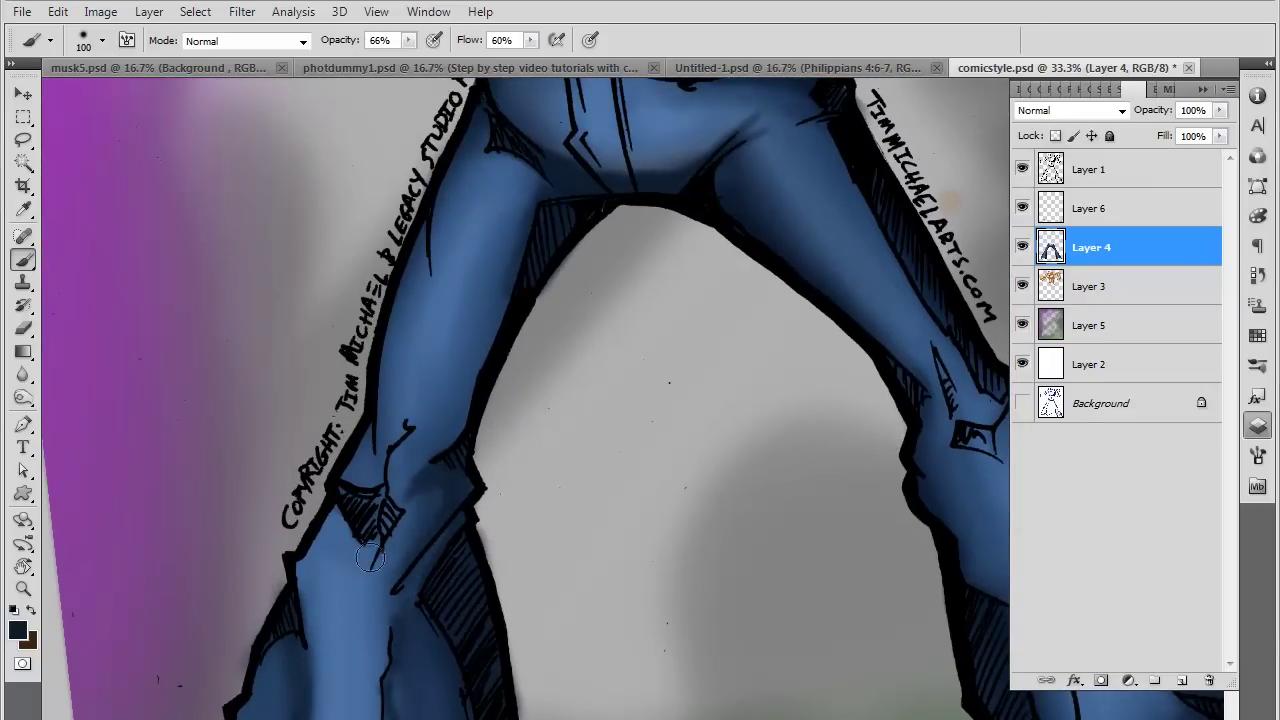
{"action": "left_click_drag", "start_coordinate": [366, 541], "coordinate": [340, 627]}
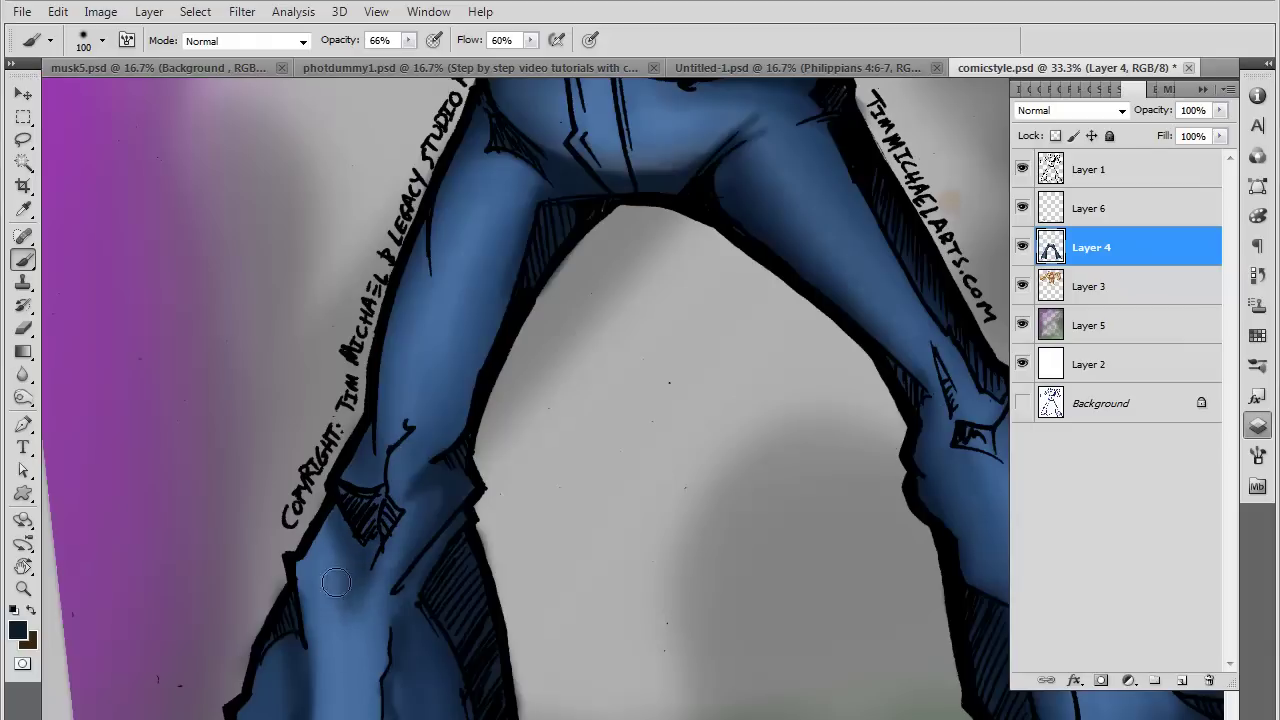
{"action": "scroll", "coordinate": [606, 591], "scroll_direction": "down", "scroll_amount": 2}
{"action": "scroll", "coordinate": [571, 629], "scroll_direction": "right", "scroll_amount": 4}
{"action": "scroll", "coordinate": [625, 648], "scroll_direction": "down", "scroll_amount": 2}
{"action": "scroll", "coordinate": [625, 648], "scroll_direction": "right", "scroll_amount": 3}
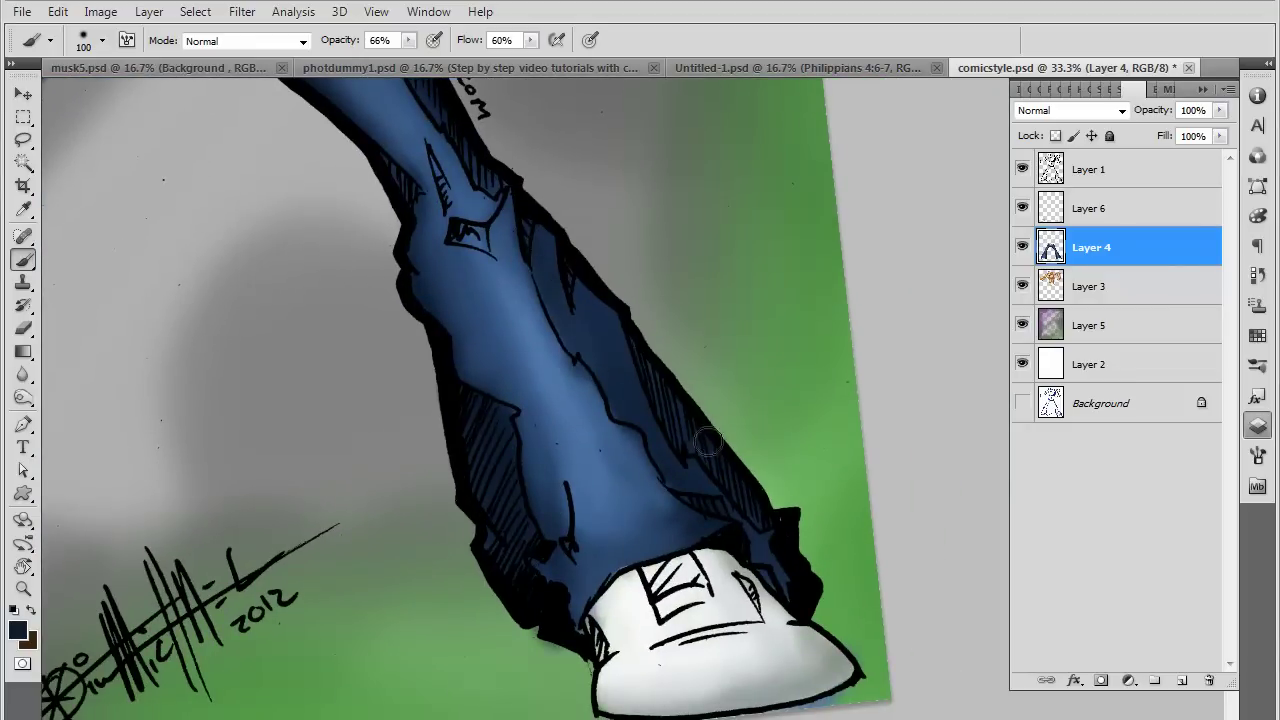
{"action": "left_click_drag", "start_coordinate": [655, 365], "coordinate": [705, 455]}
Darken the small diamond fold on the leg and add dark hatching shadows
{"action": "key", "text": "bracketleft"}
{"action": "key", "text": "bracketleft"}
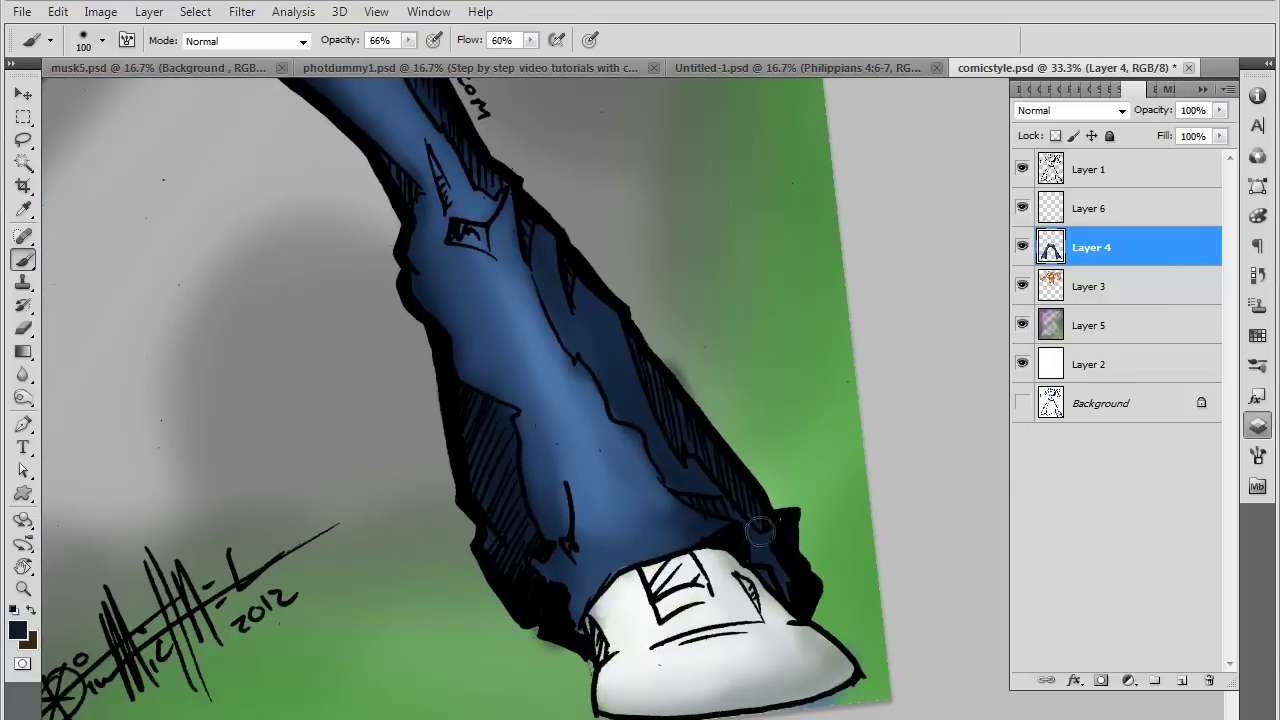
{"action": "scroll", "coordinate": [744, 520], "scroll_direction": "up", "scroll_amount": 3}
{"action": "scroll", "coordinate": [700, 480], "scroll_direction": "left", "scroll_amount": 2}
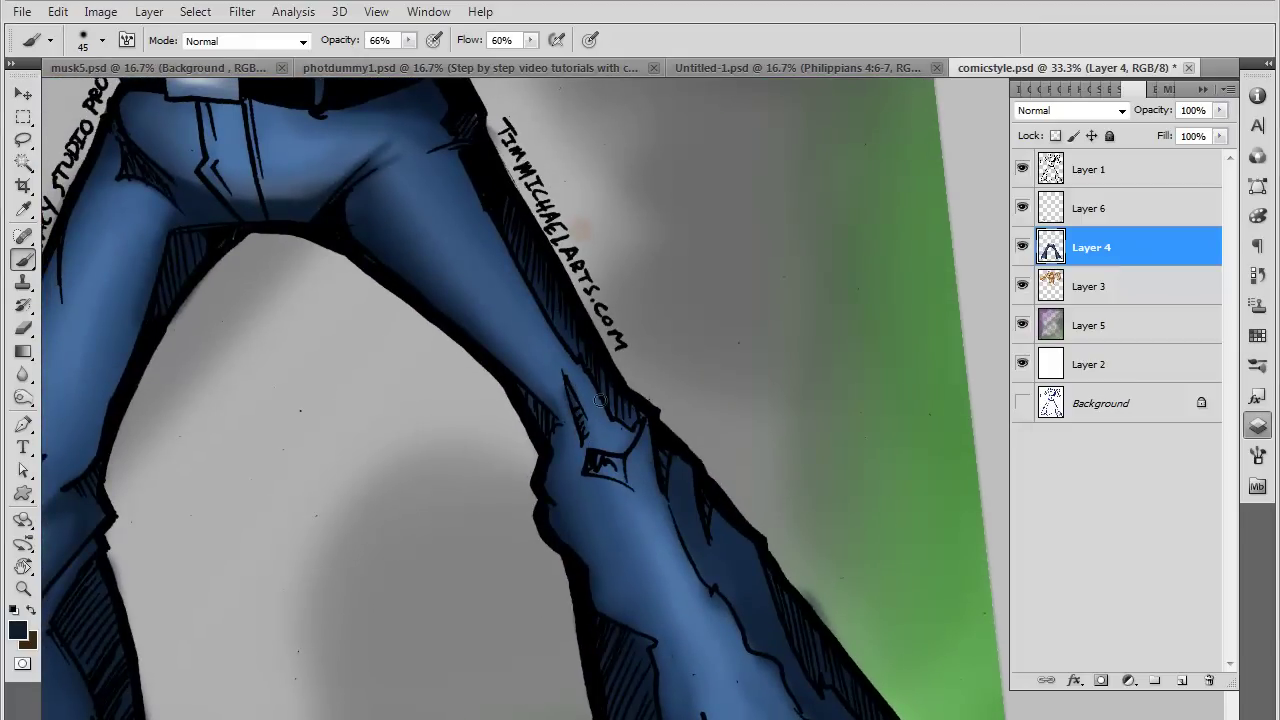
{"action": "left_click_drag", "start_coordinate": [612, 470], "coordinate": [608, 465]}
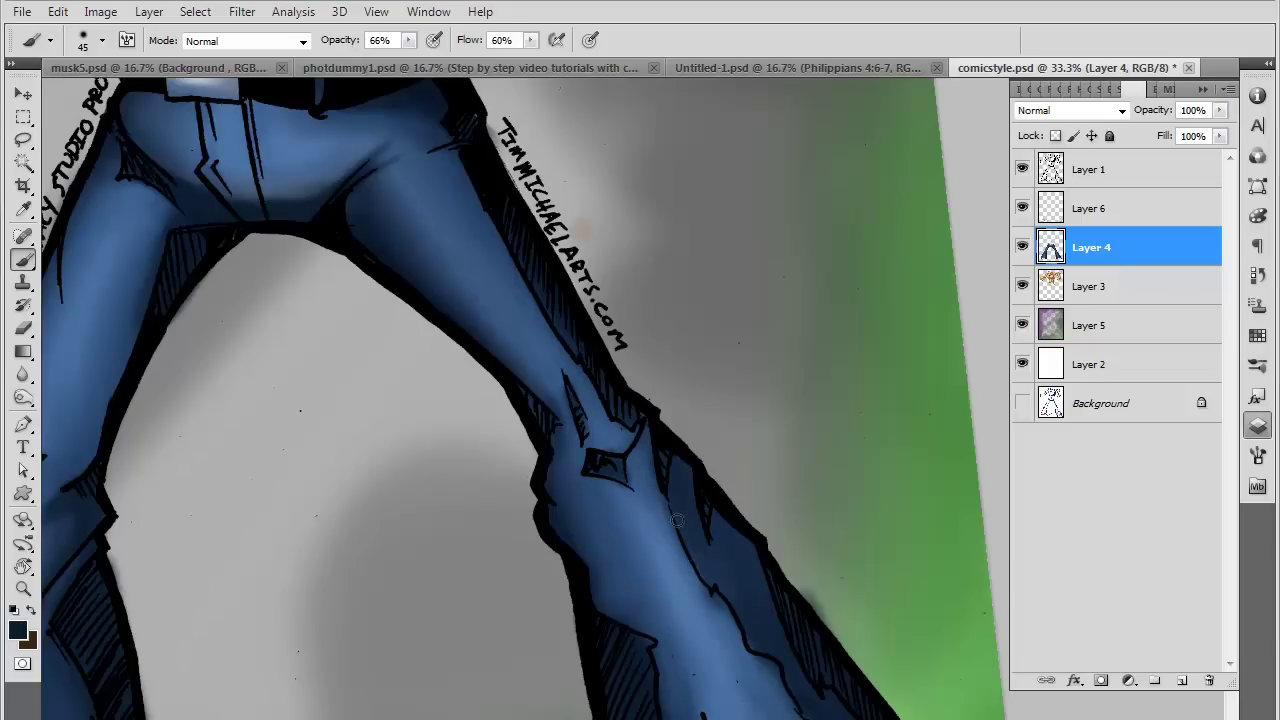
{"action": "scroll", "coordinate": [677, 486], "scroll_direction": "up", "scroll_amount": 5}
{"action": "key", "text": "bracketright"}
{"action": "key", "text": "bracketright"}
{"action": "key", "text": "bracketright"}
{"action": "mouse_move", "coordinate": [591, 328]}
{"action": "left_mouse_down"}
{"action": "mouse_move", "coordinate": [560, 320]}
{"action": "mouse_move", "coordinate": [550, 295]}
{"action": "mouse_move", "coordinate": [558, 340]}
{"action": "left_mouse_up"}
Paint broad dark shading down the jeans' right edge, redoing one stroke
{"action": "key", "text": "bracketleft"}
{"action": "key", "text": "bracketleft"}
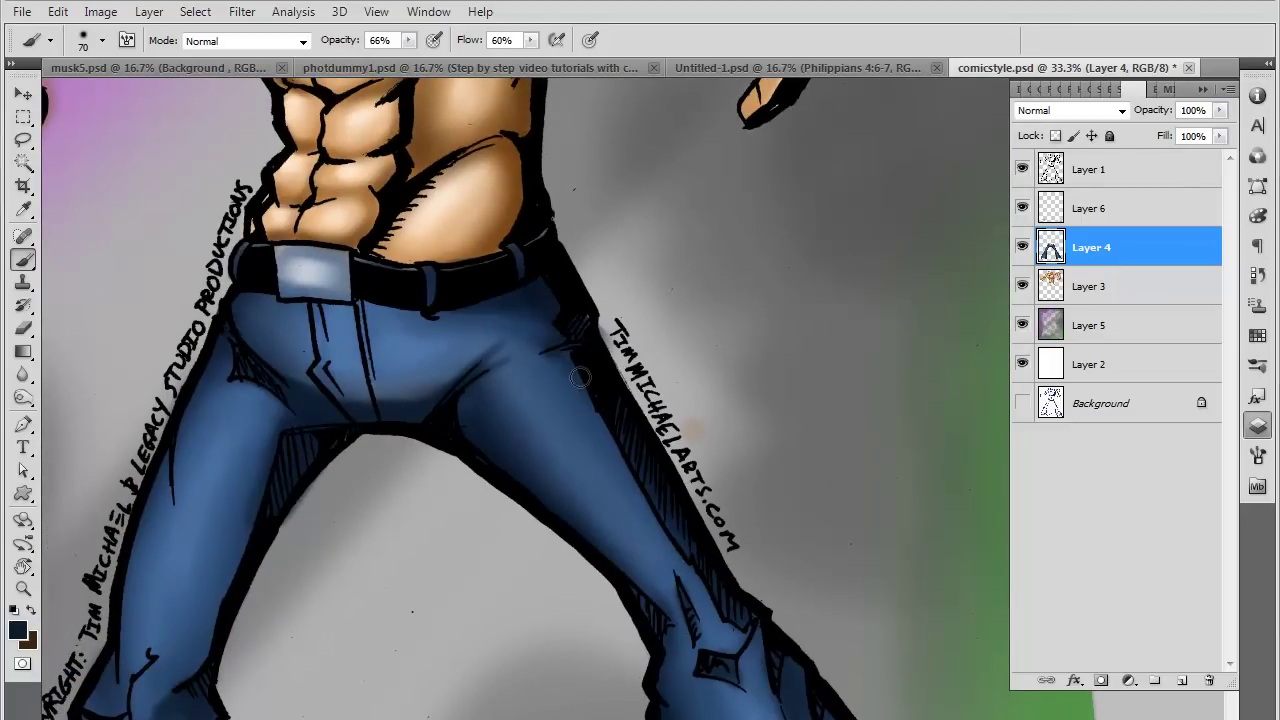
{"action": "key", "text": "bracketright"}
{"action": "key", "text": "bracketright"}
{"action": "mouse_move", "coordinate": [596, 425]}
{"action": "left_mouse_down"}
{"action": "mouse_move", "coordinate": [678, 567]}
{"action": "mouse_move", "coordinate": [755, 640]}
{"action": "left_mouse_up"}
{"action": "key", "text": "ctrl+z"}
{"action": "mouse_move", "coordinate": [633, 423]}
{"action": "left_mouse_down"}
{"action": "mouse_move", "coordinate": [708, 598]}
{"action": "mouse_move", "coordinate": [735, 622]}
{"action": "left_mouse_up"}
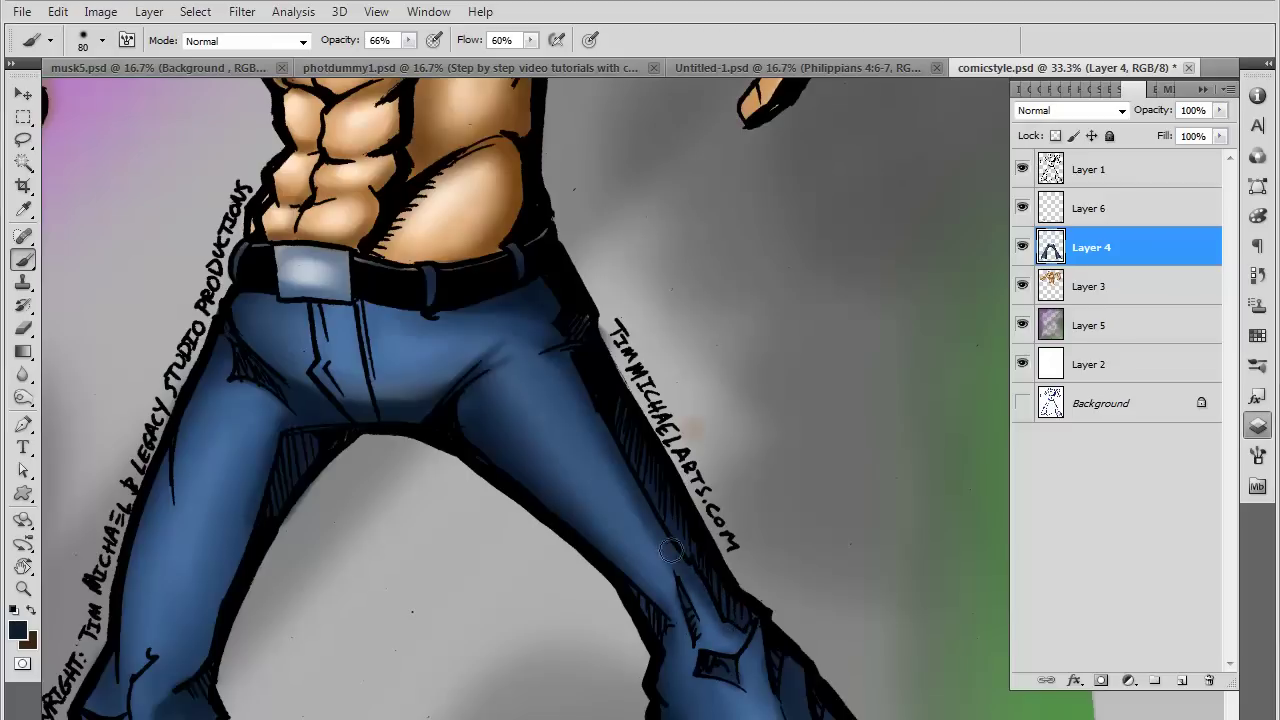
{"action": "key", "text": "bracketright"}
{"action": "key", "text": "bracketright"}
{"action": "key", "text": "bracketright"}
{"action": "mouse_move", "coordinate": [580, 382]}
{"action": "left_mouse_down"}
{"action": "mouse_move", "coordinate": [700, 590]}
{"action": "mouse_move", "coordinate": [765, 640]}
{"action": "mouse_move", "coordinate": [748, 582]}
{"action": "left_mouse_up"}
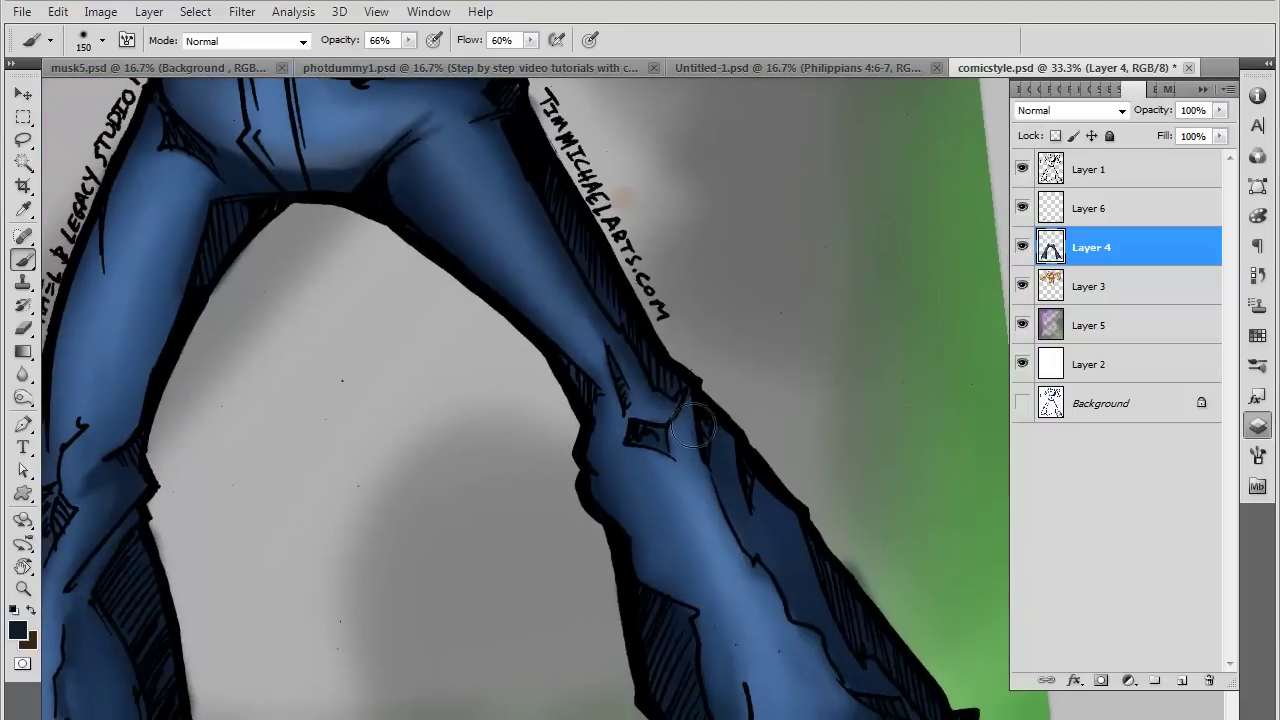
Darken the jeans around the left pocket and along the left leg's edge
{"action": "mouse_move", "coordinate": [700, 491]}
{"action": "left_mouse_down"}
{"action": "mouse_move", "coordinate": [738, 524]}
{"action": "mouse_move", "coordinate": [740, 412]}
{"action": "left_mouse_up"}
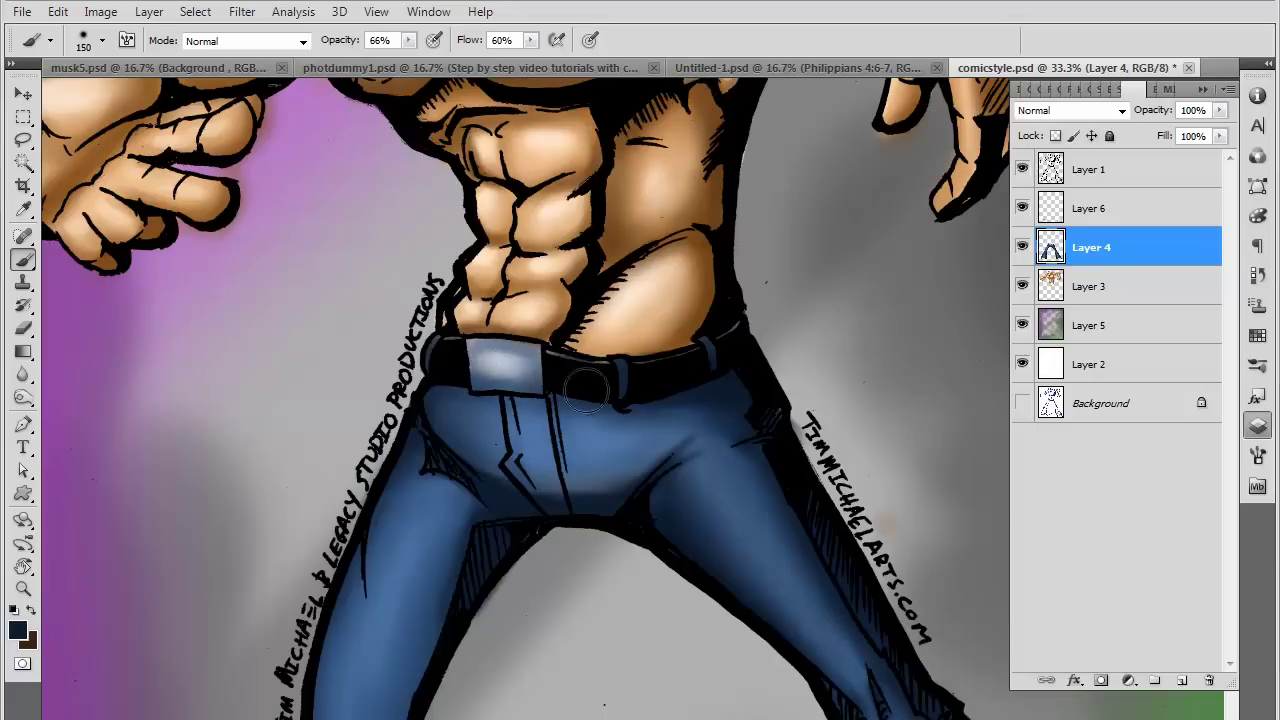
{"action": "left_click_drag", "start_coordinate": [418, 380], "coordinate": [440, 500]}
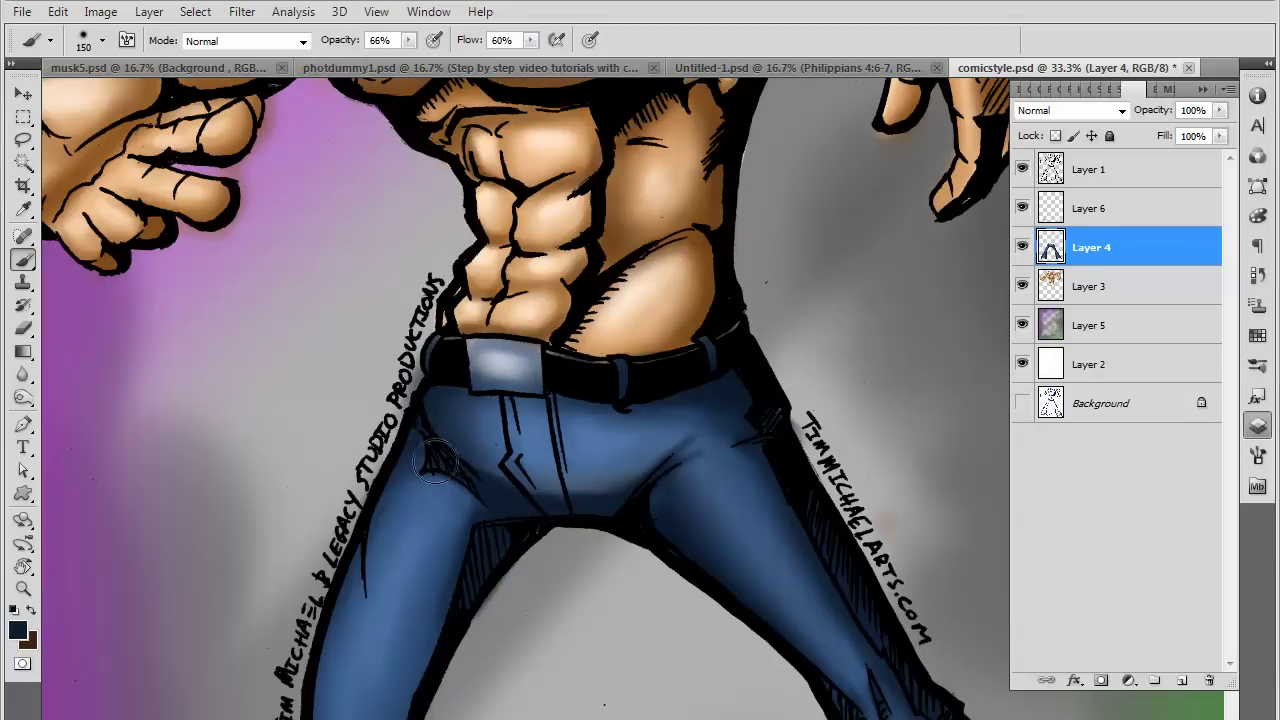
{"action": "scroll", "coordinate": [460, 497], "scroll_direction": "down", "scroll_amount": 5}
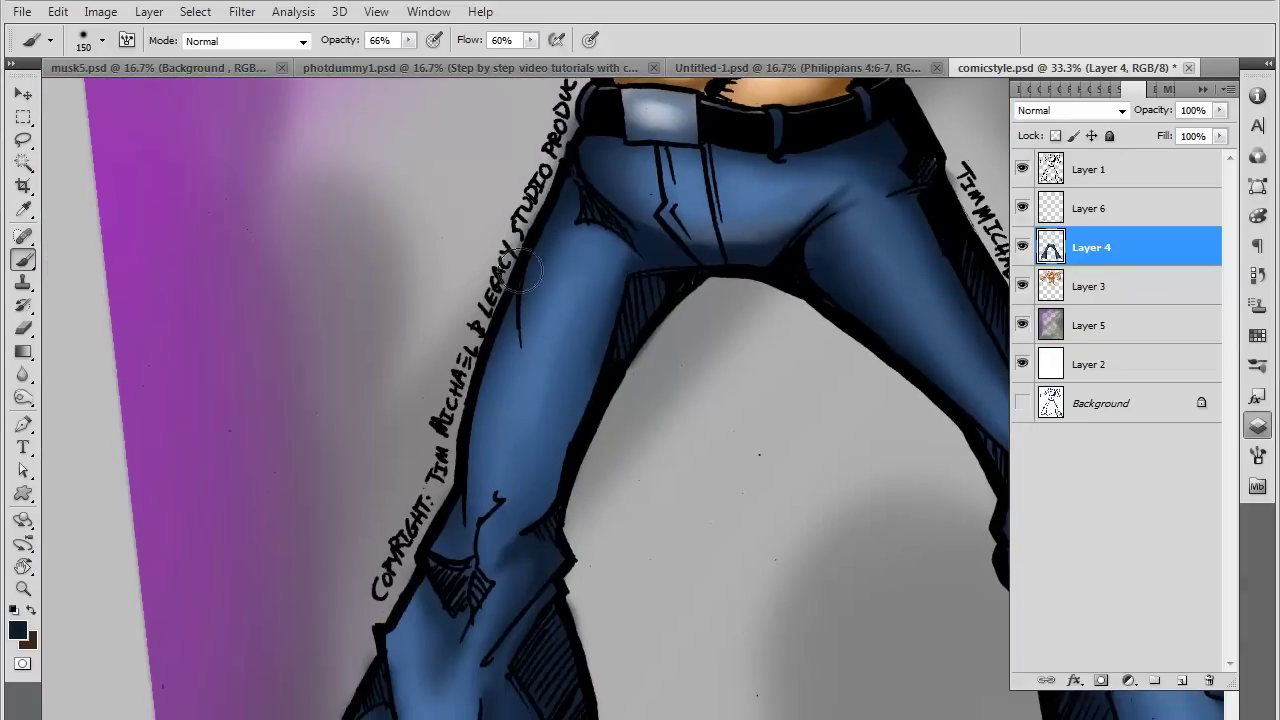
{"action": "left_click_drag", "start_coordinate": [505, 325], "coordinate": [378, 630]}
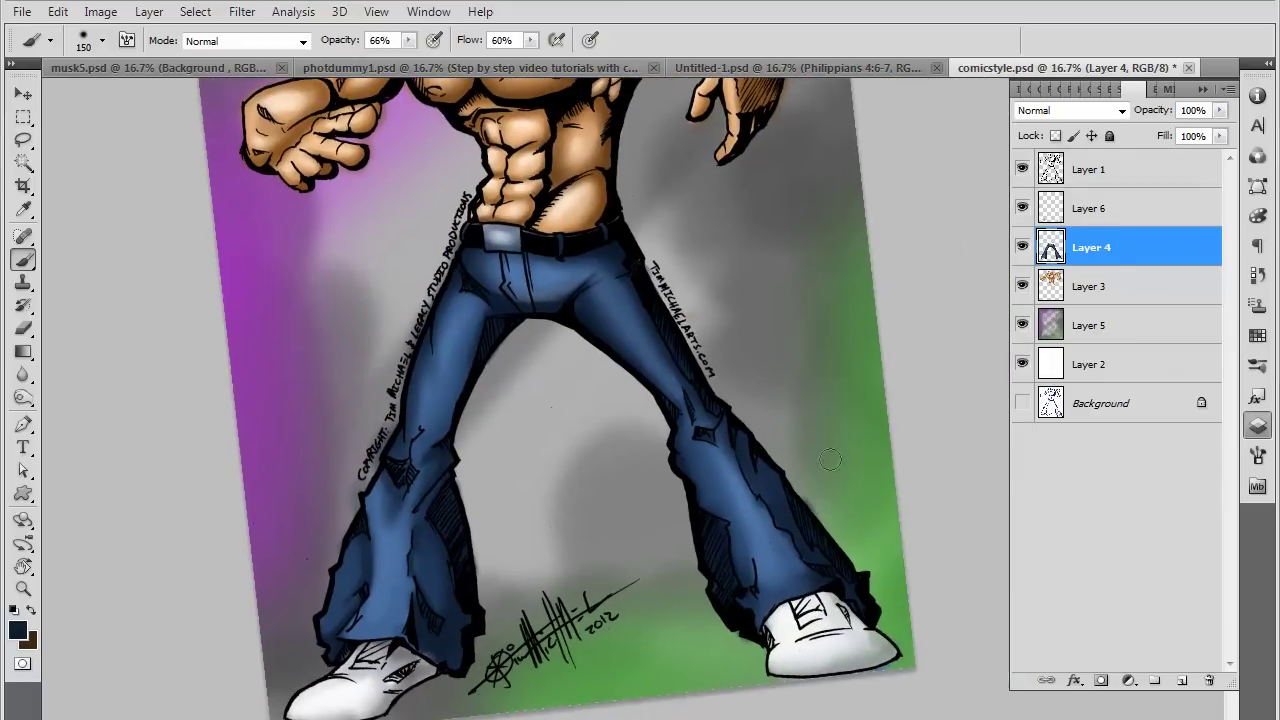
Straighten the view and set the paint colour to lighter blue 82a9d8
{"action": "key", "text": "r"}
{"action": "left_click_drag", "start_coordinate": [851, 402], "coordinate": [857, 429]}
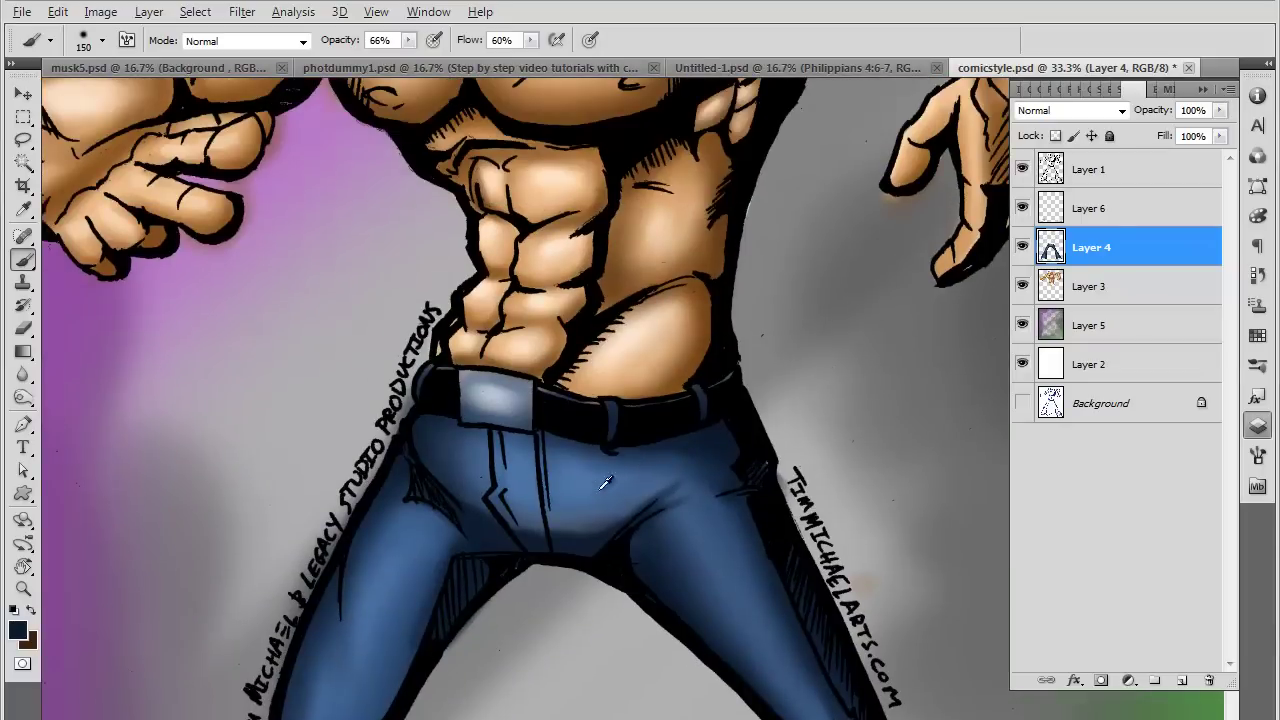
{"action": "left_click", "coordinate": [580, 478], "text": "alt"}
{"action": "left_click", "coordinate": [17, 629]}
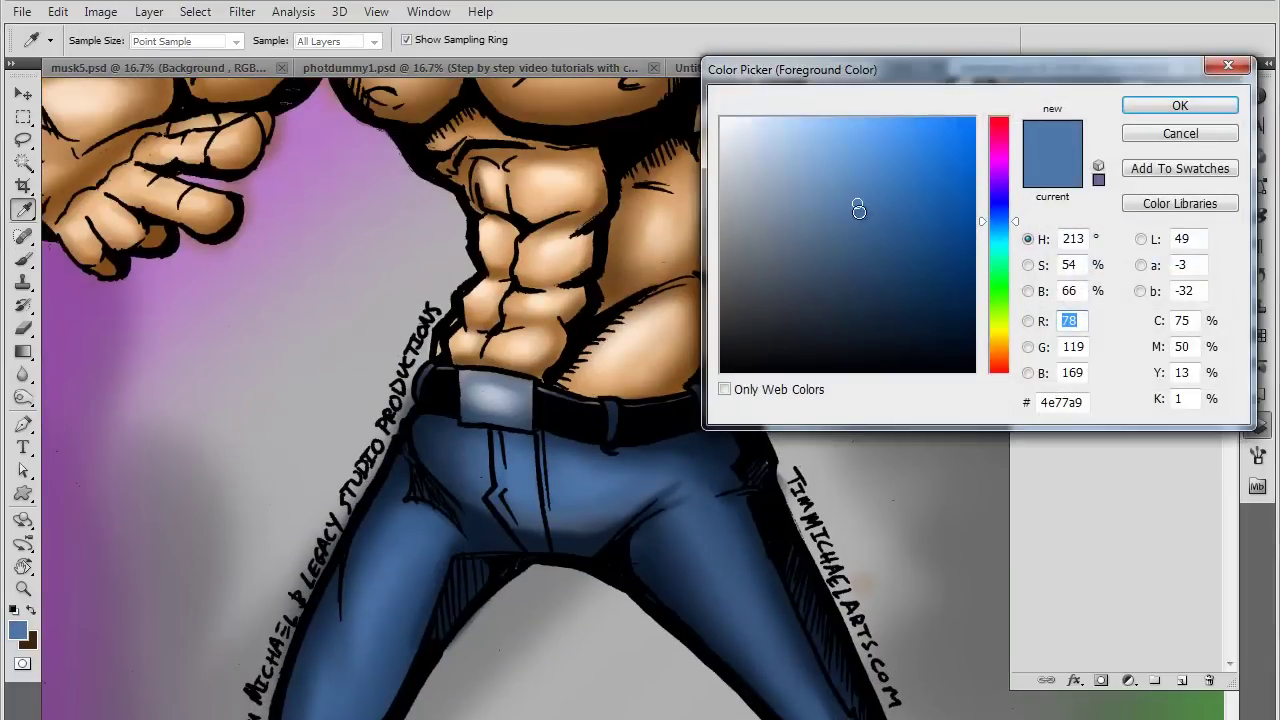
{"action": "left_click", "coordinate": [821, 156]}
{"action": "left_click", "coordinate": [1176, 106]}
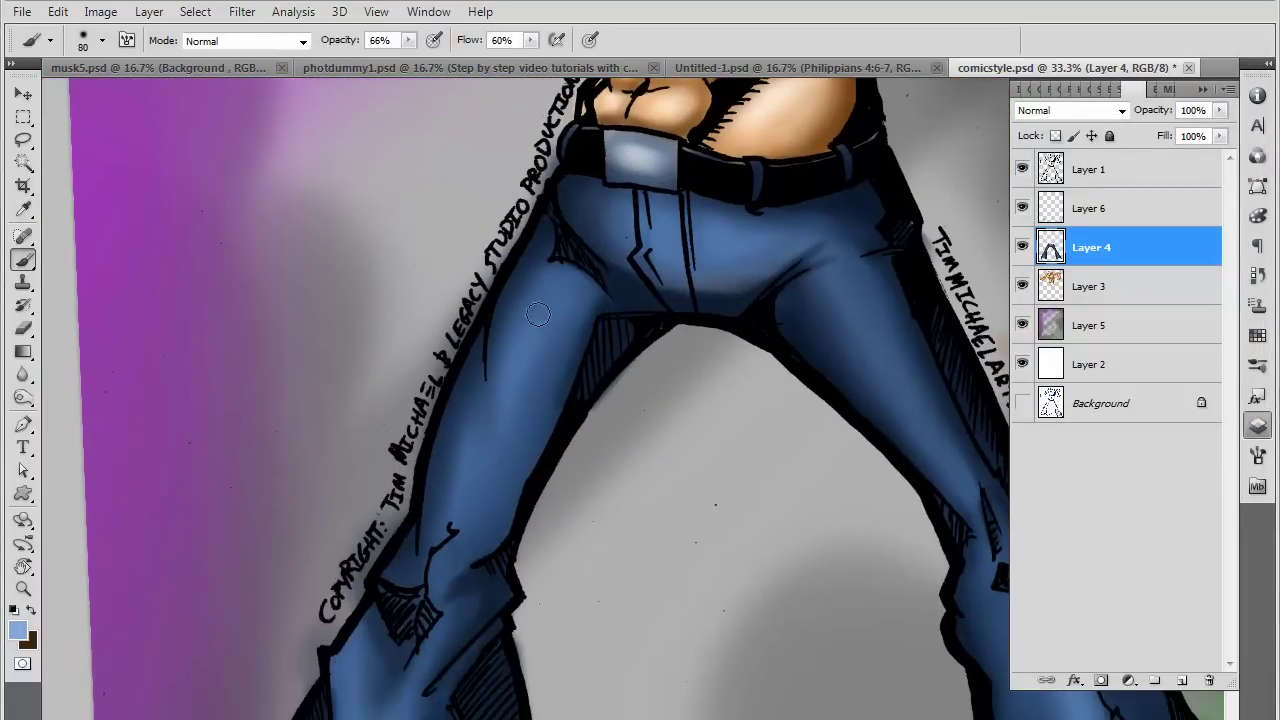
{"action": "key", "text": "bracketright"}
{"action": "key", "text": "bracketright"}
{"action": "key", "text": "bracketright"}
Brush light blue highlights down the left leg, around the fly and down the right leg
{"action": "left_click_drag", "start_coordinate": [538, 298], "coordinate": [500, 405]}
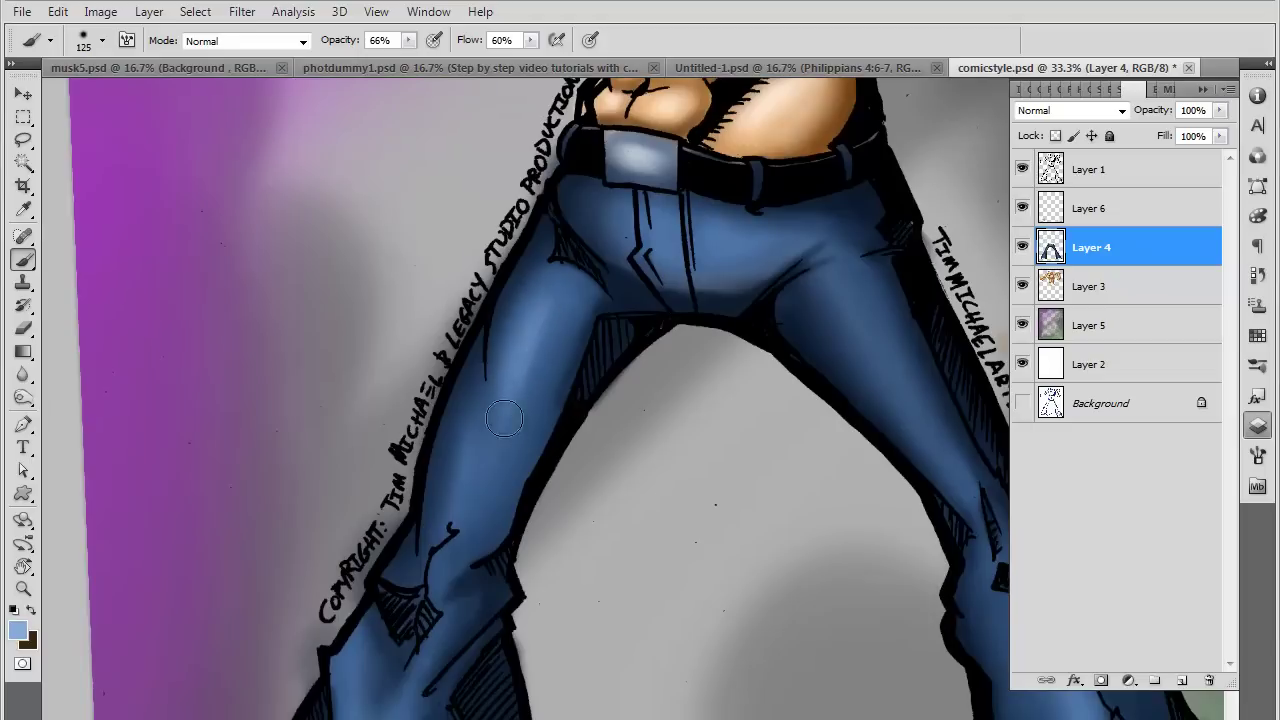
{"action": "left_click_drag", "start_coordinate": [473, 453], "coordinate": [428, 515]}
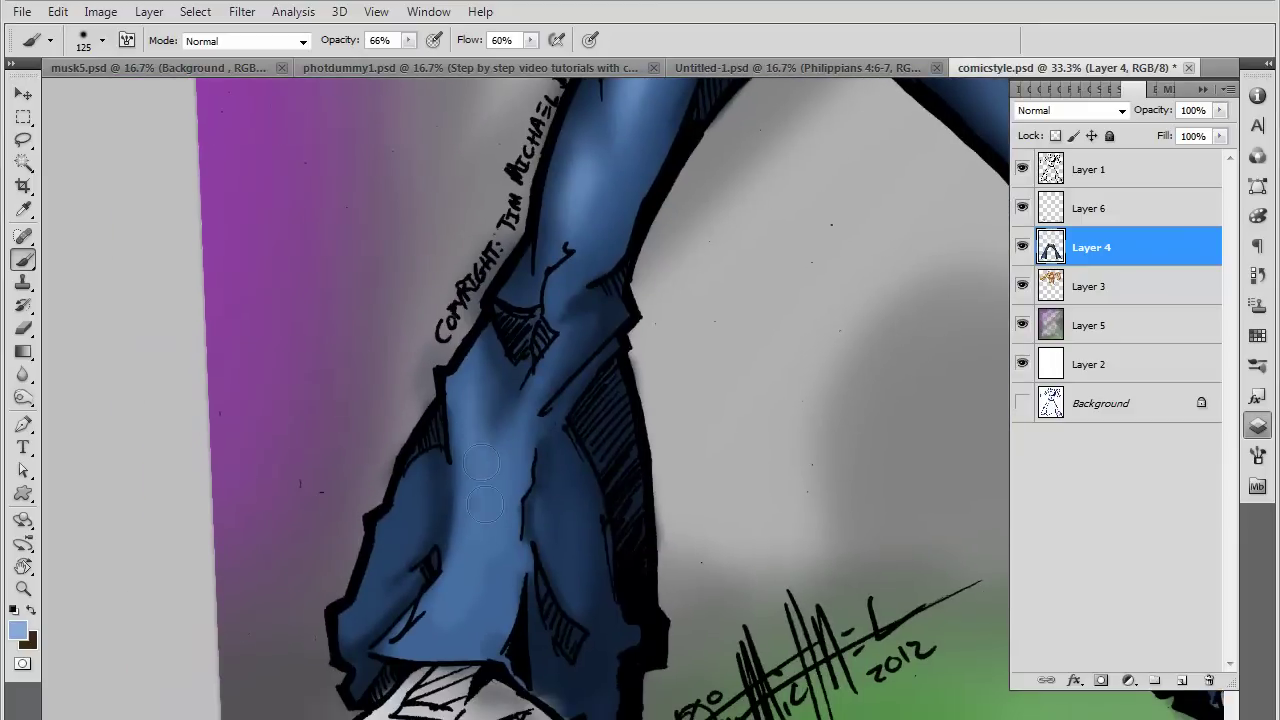
{"action": "mouse_move", "coordinate": [480, 465]}
{"action": "left_mouse_down"}
{"action": "mouse_move", "coordinate": [470, 580]}
{"action": "mouse_move", "coordinate": [490, 510]}
{"action": "left_mouse_up"}
{"action": "left_click_drag", "start_coordinate": [470, 600], "coordinate": [415, 630]}
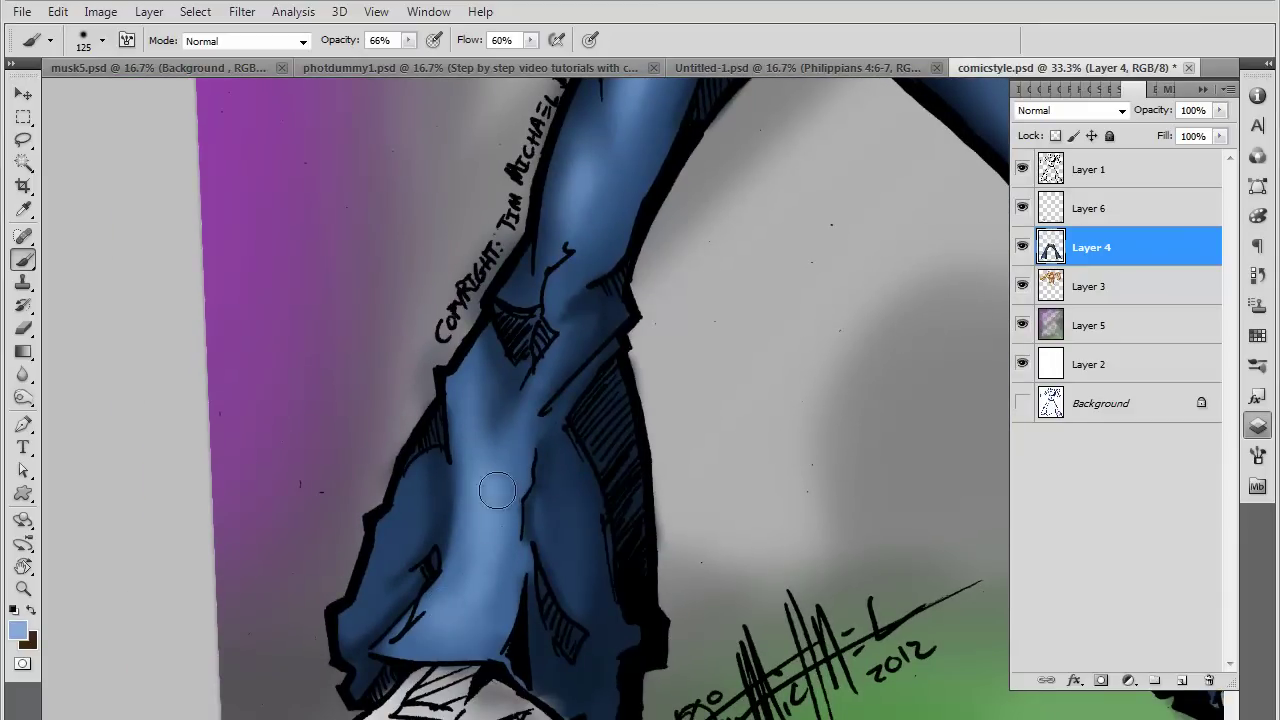
{"action": "left_click_drag", "start_coordinate": [410, 510], "coordinate": [370, 580]}
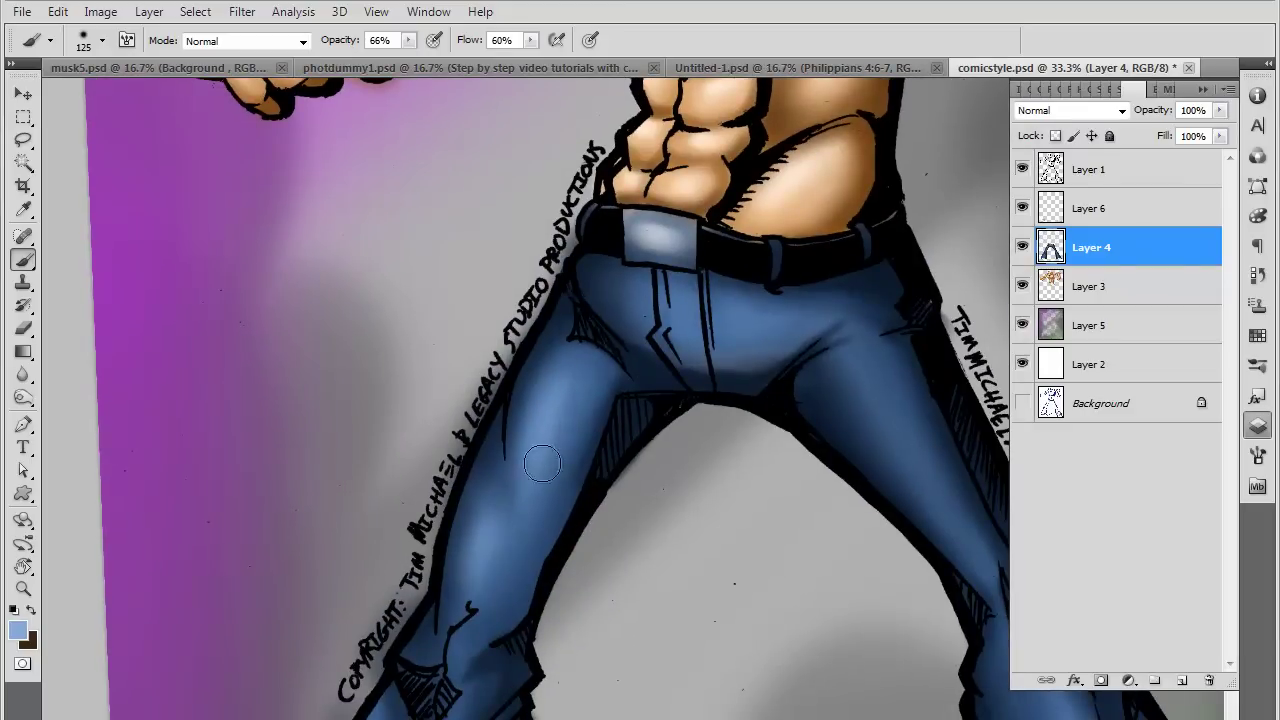
{"action": "left_click_drag", "start_coordinate": [668, 288], "coordinate": [690, 338]}
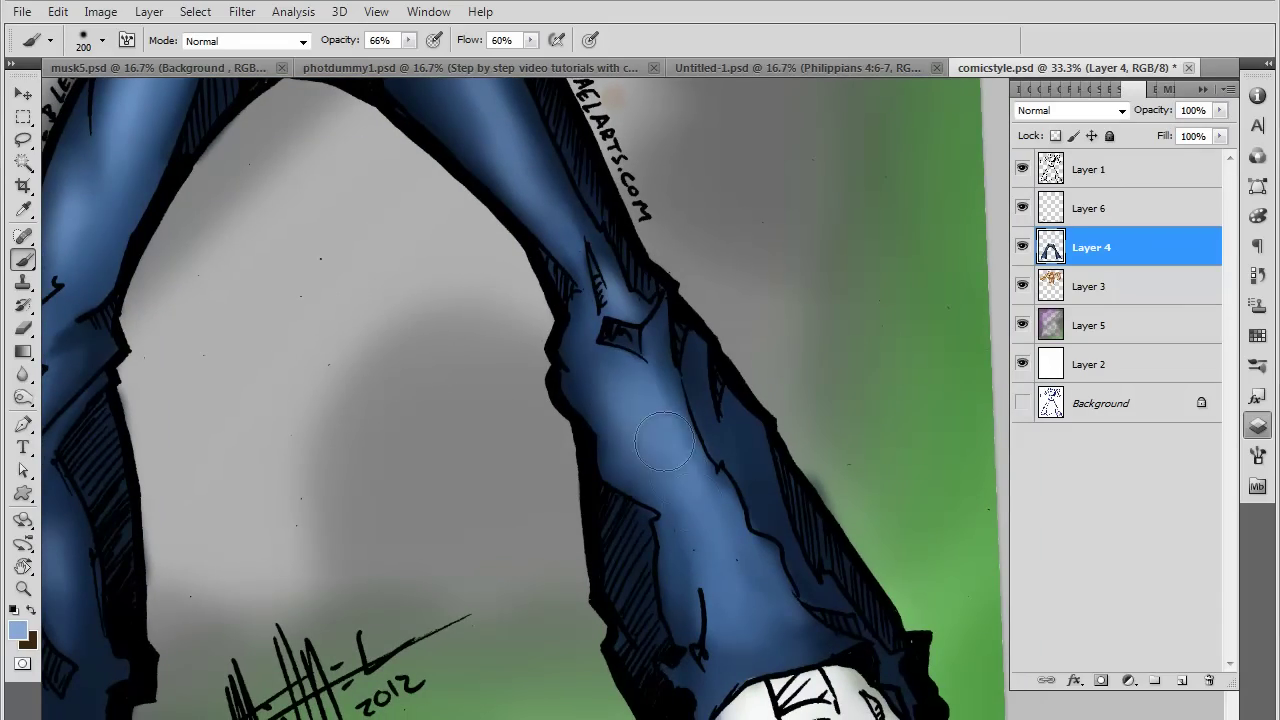
{"action": "left_click_drag", "start_coordinate": [664, 440], "coordinate": [746, 570]}
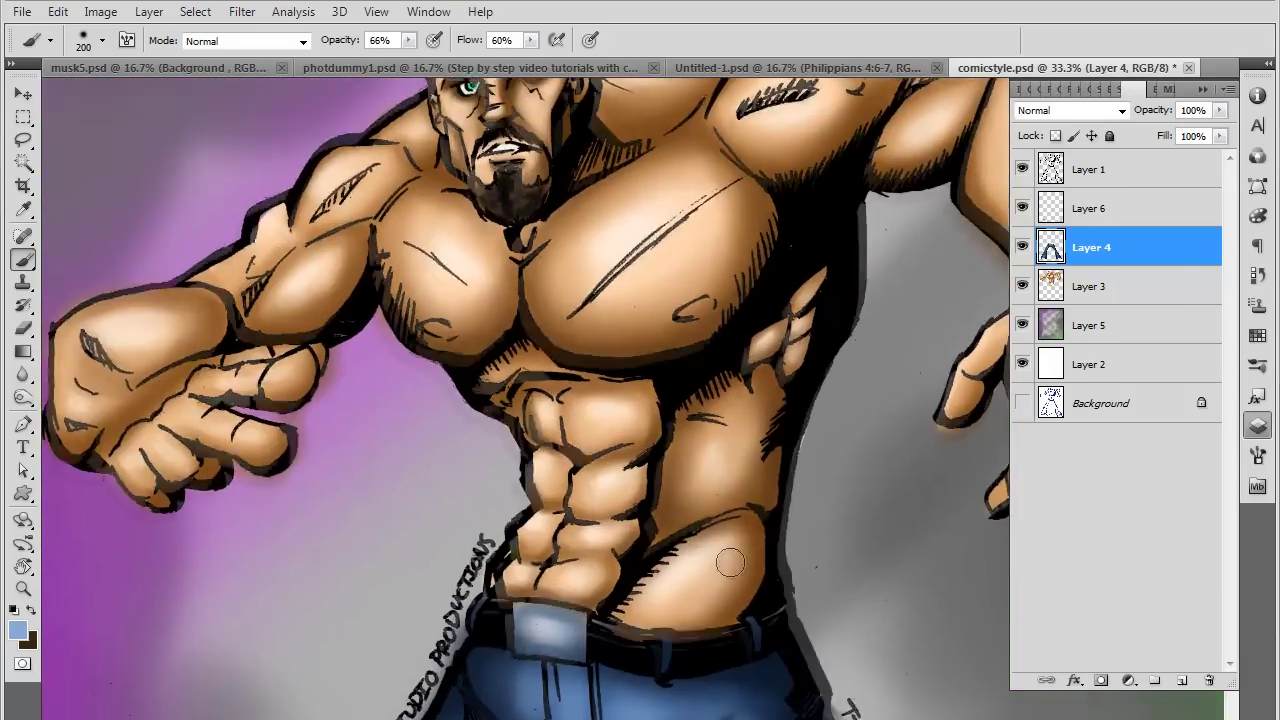
Zoom out to review the figure, then pick a slightly larger Eraser on skin Layer 3
{"action": "key", "text": "ctrl+minus"}
{"action": "key", "text": "ctrl+minus"}
{"action": "key", "text": "ctrl+minus"}
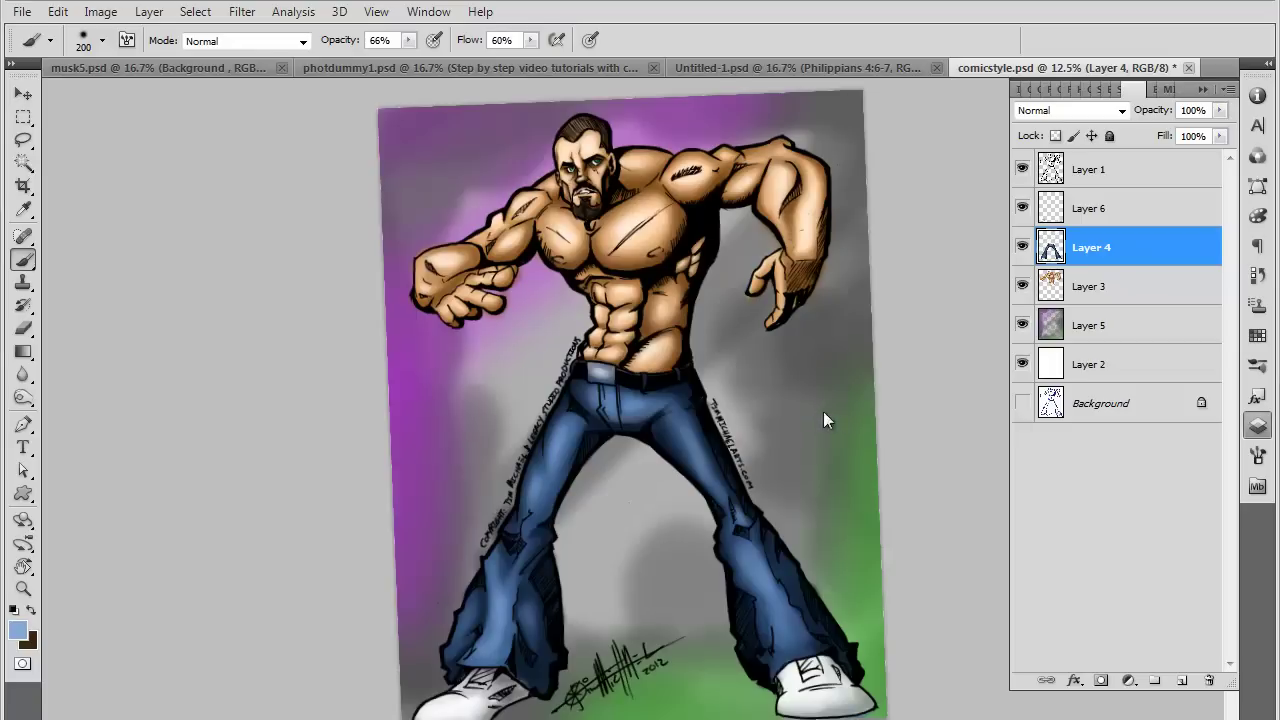
{"action": "scroll", "coordinate": [898, 394], "scroll_direction": "up", "scroll_amount": 2}
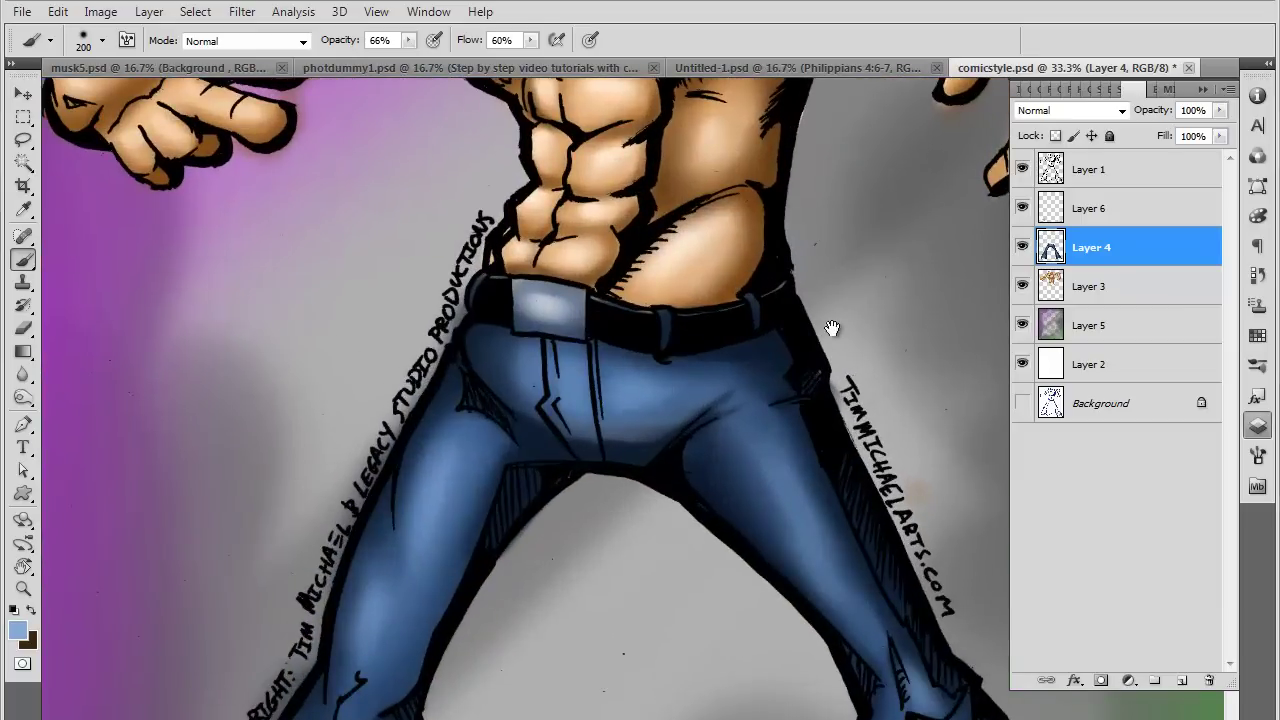
{"action": "scroll", "coordinate": [695, 460], "scroll_direction": "up", "scroll_amount": 2}
{"action": "left_click", "coordinate": [24, 330]}
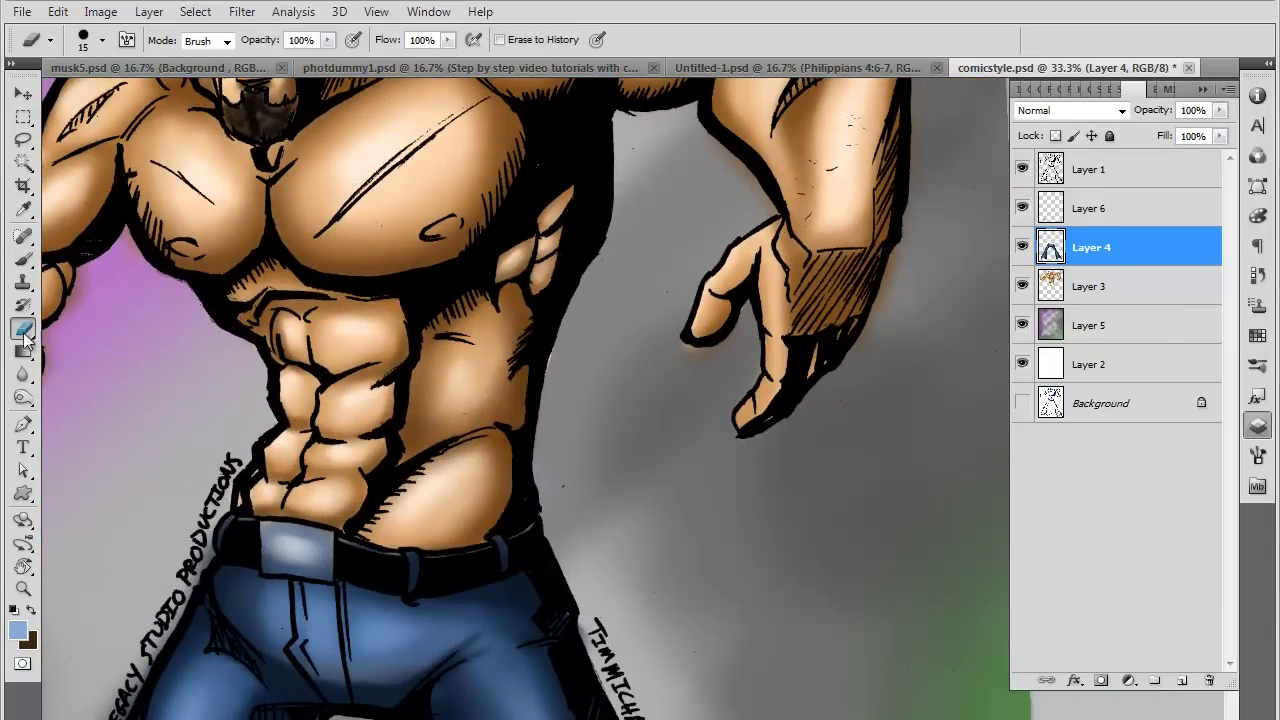
{"action": "left_click", "coordinate": [1050, 292]}
{"action": "key", "text": "bracketright"}
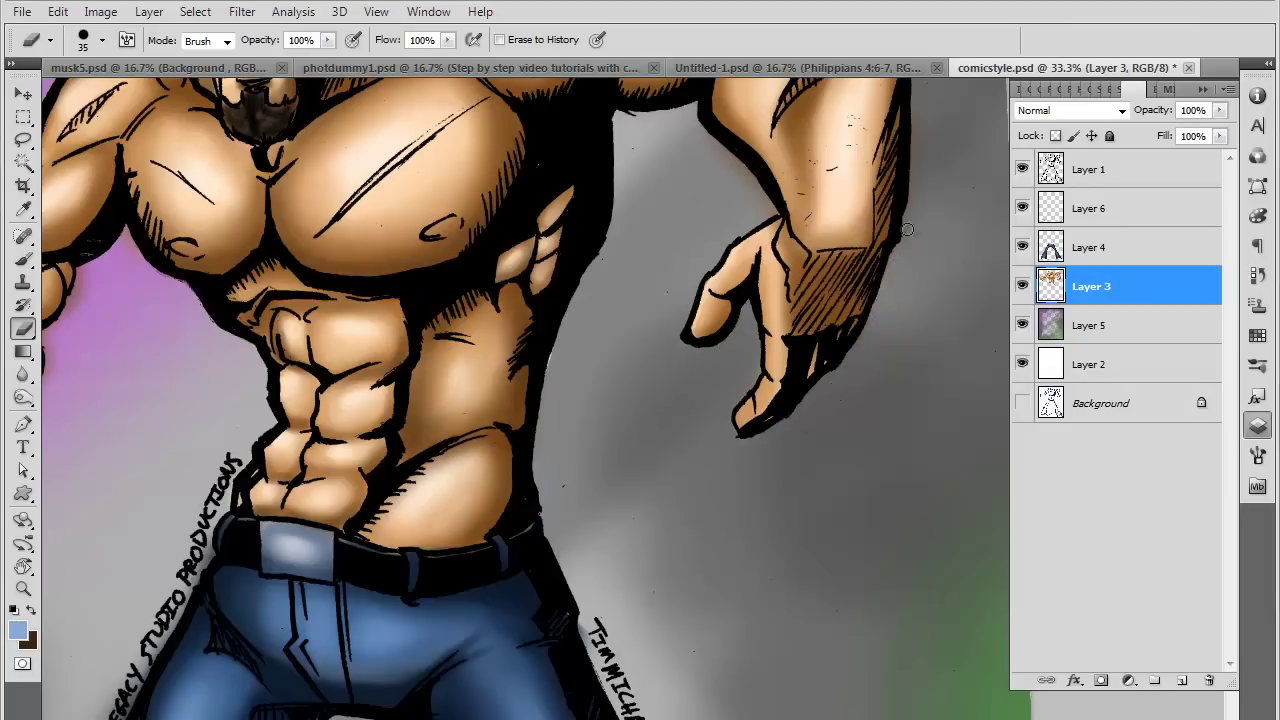
{"action": "mouse_move", "coordinate": [907, 230]}
{"action": "left_mouse_down"}
{"action": "mouse_move", "coordinate": [880, 366]}
{"action": "mouse_move", "coordinate": [677, 323]}
{"action": "mouse_move", "coordinate": [700, 527]}
{"action": "mouse_move", "coordinate": [700, 374]}
{"action": "left_mouse_up"}
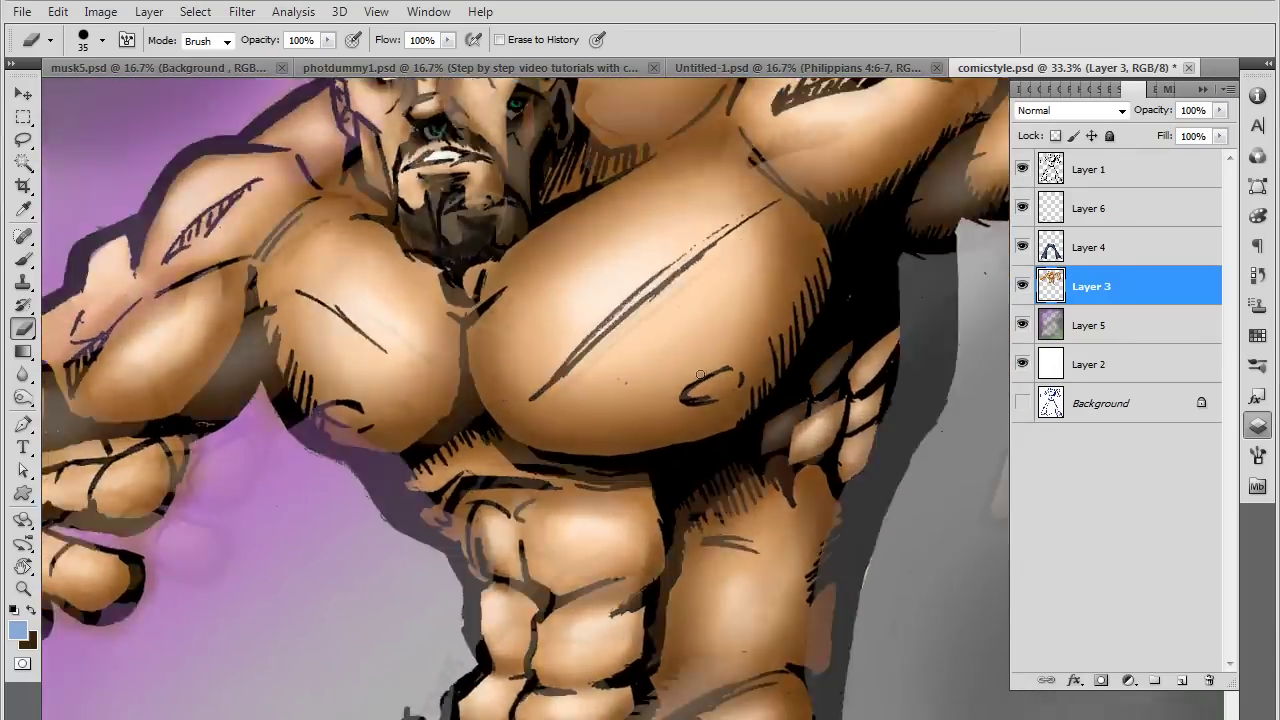
{"action": "key", "text": "ctrl+minus"}
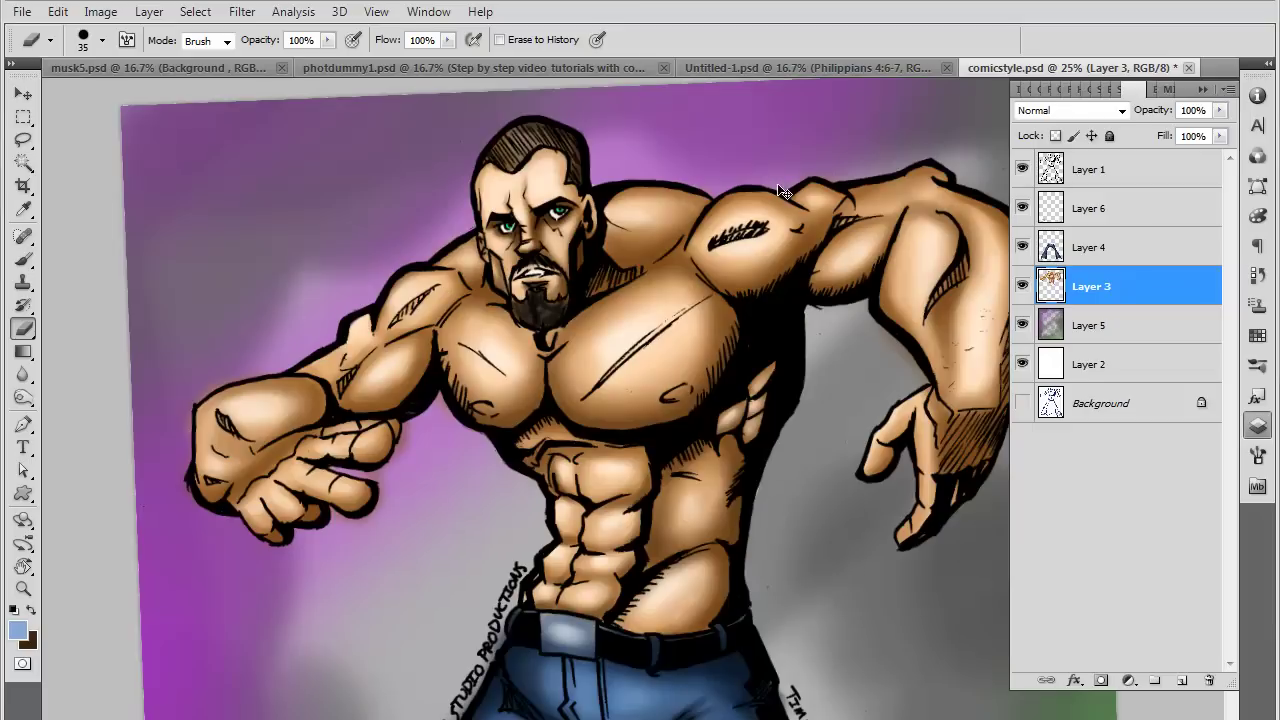
{"action": "key", "text": "ctrl+minus"}
{"action": "key", "text": "ctrl+minus"}
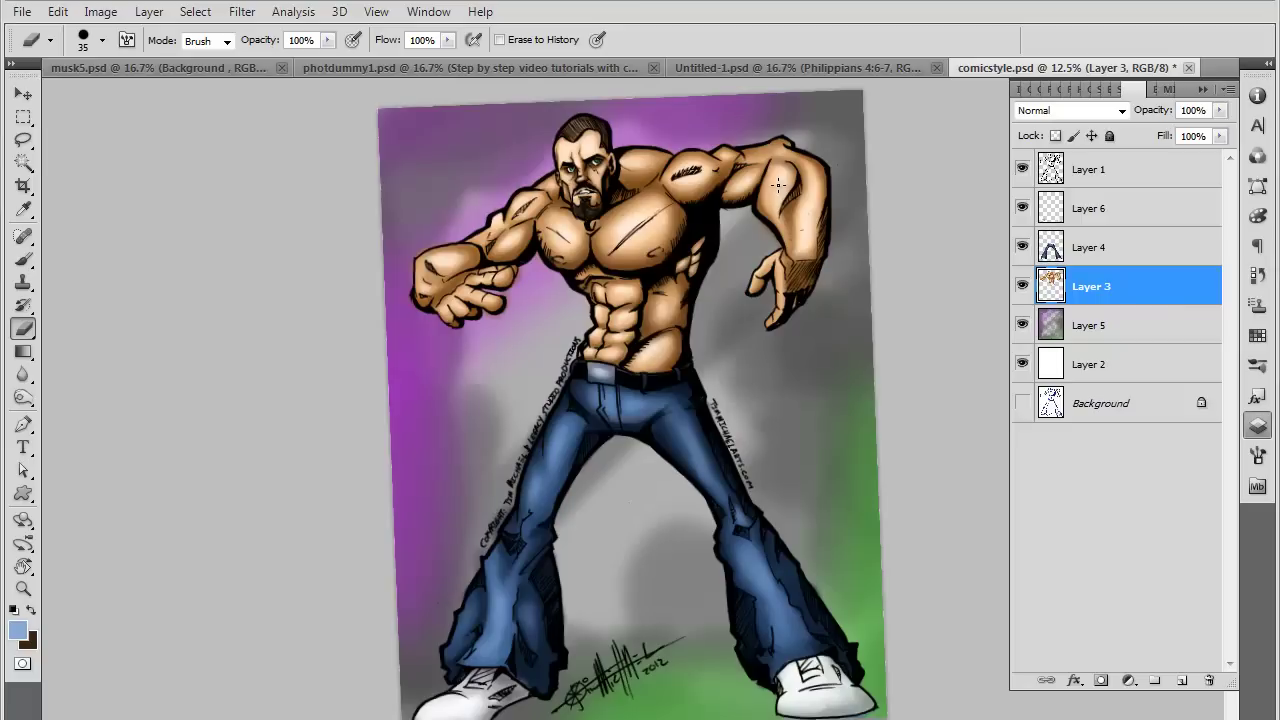
Hide background Layer 5 and brush skin tone over the shoulder and under the bicep
{"action": "left_click", "coordinate": [1021, 325]}
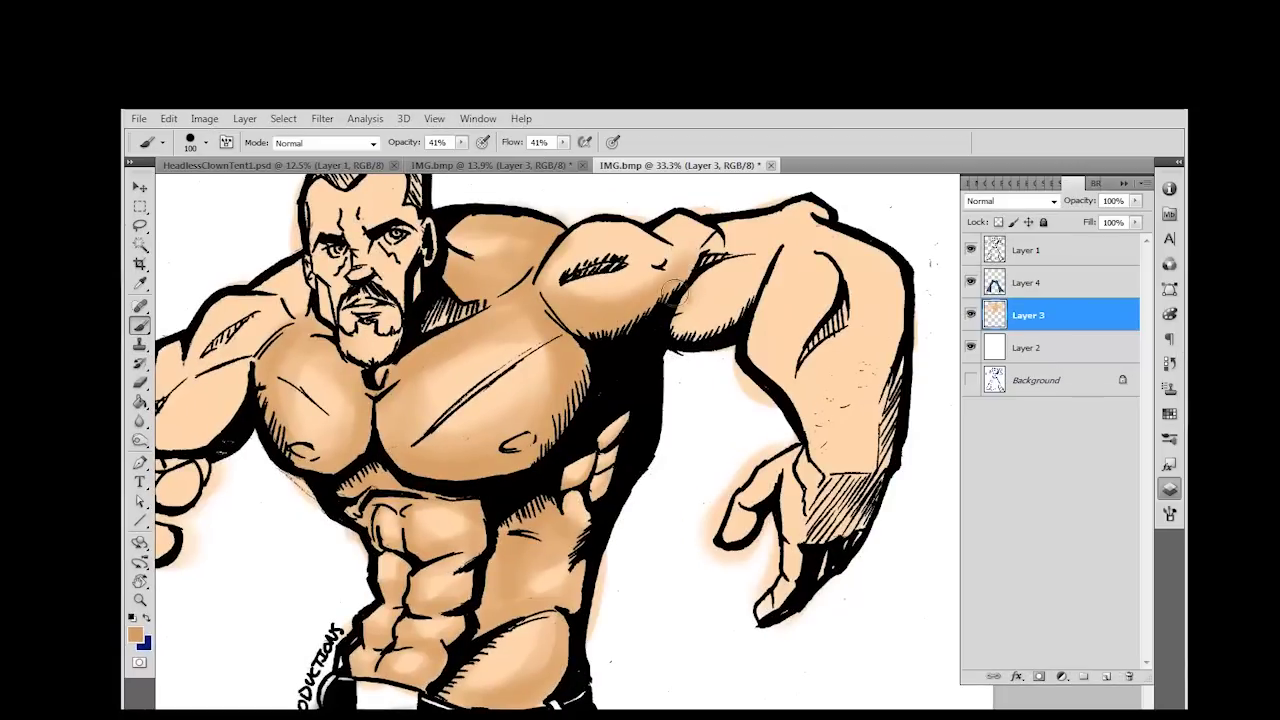
{"action": "mouse_move", "coordinate": [676, 295]}
{"action": "left_mouse_down"}
{"action": "mouse_move", "coordinate": [550, 276]}
{"action": "mouse_move", "coordinate": [600, 212]}
{"action": "mouse_move", "coordinate": [670, 260]}
{"action": "mouse_move", "coordinate": [690, 226]}
{"action": "mouse_move", "coordinate": [655, 290]}
{"action": "mouse_move", "coordinate": [700, 255]}
{"action": "mouse_move", "coordinate": [774, 260]}
{"action": "left_mouse_up"}
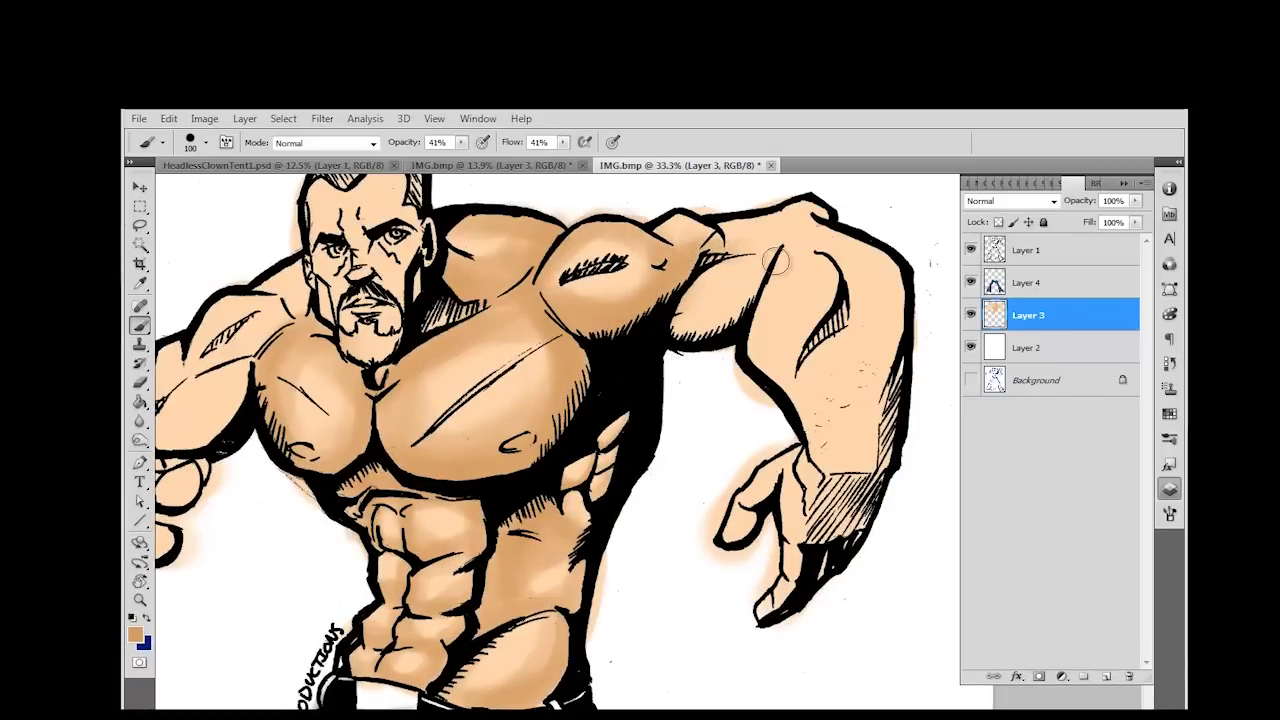
{"action": "key", "text": "bracketleft"}
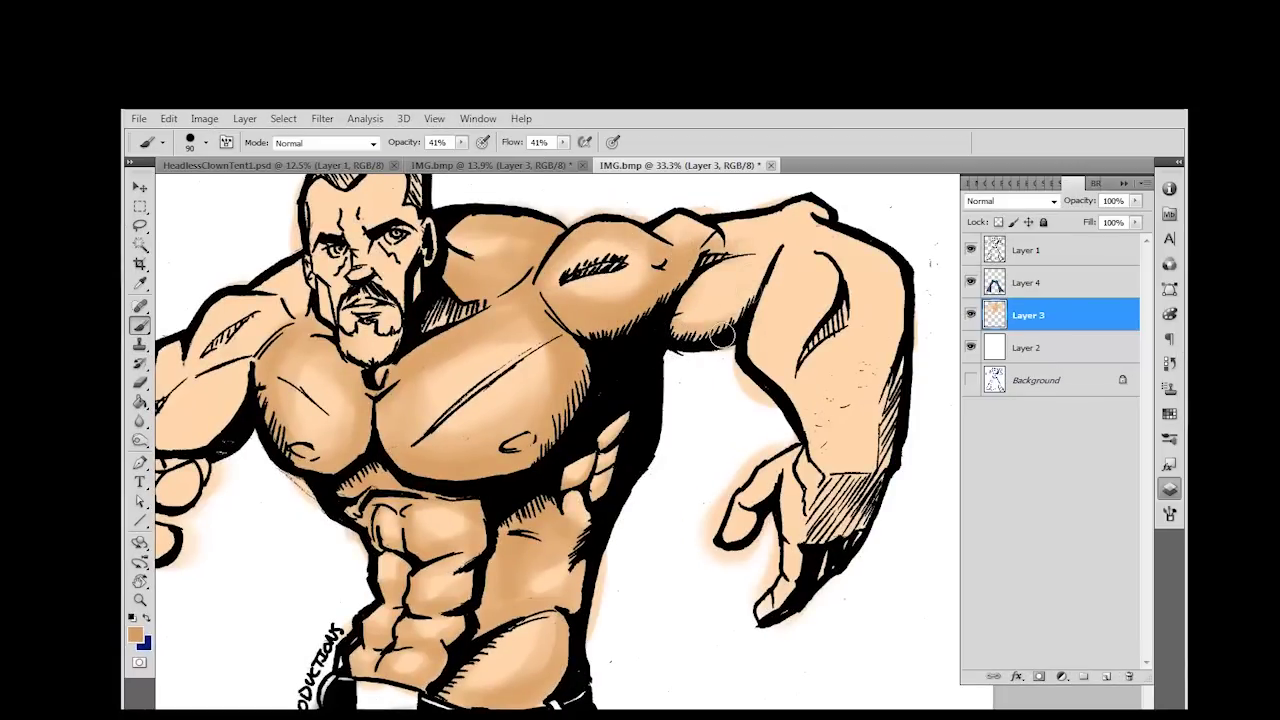
{"action": "mouse_move", "coordinate": [723, 335]}
{"action": "left_mouse_down"}
{"action": "mouse_move", "coordinate": [660, 315]}
{"action": "mouse_move", "coordinate": [730, 335]}
{"action": "mouse_move", "coordinate": [743, 309]}
{"action": "mouse_move", "coordinate": [733, 274]}
{"action": "left_mouse_up"}
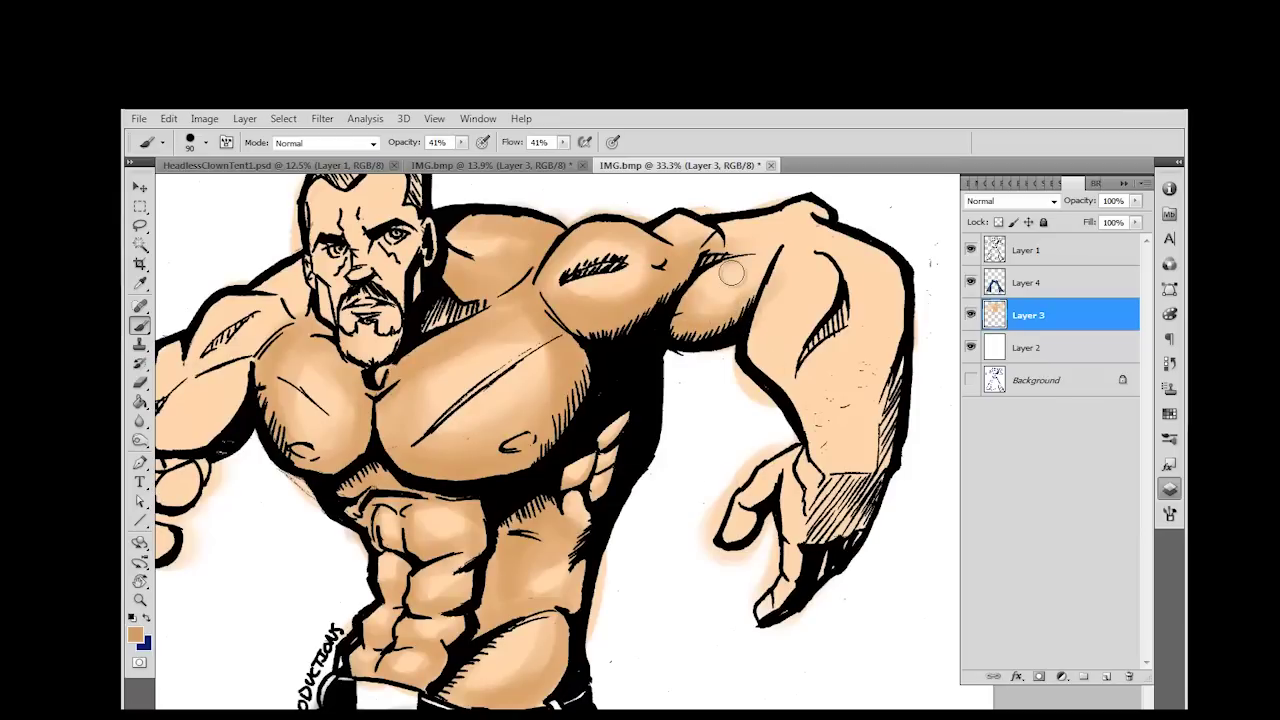